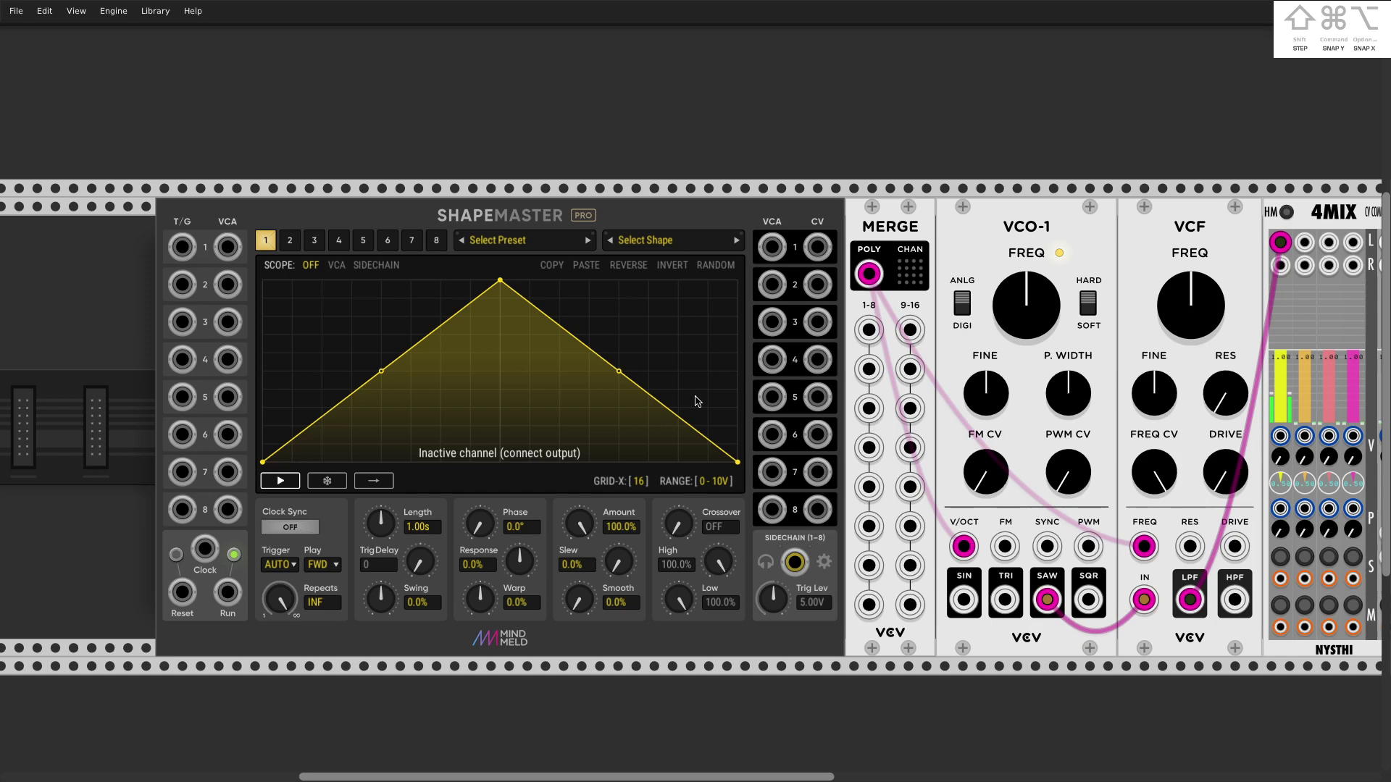
Patch ShapeMaster's channel 1 CV output into the first MERGE input and set the channel's range to 0 - 2V
{"action": "left_click_drag", "start_coordinate": [821, 252], "coordinate": [869, 329]}
{"action": "left_click", "coordinate": [717, 482]}
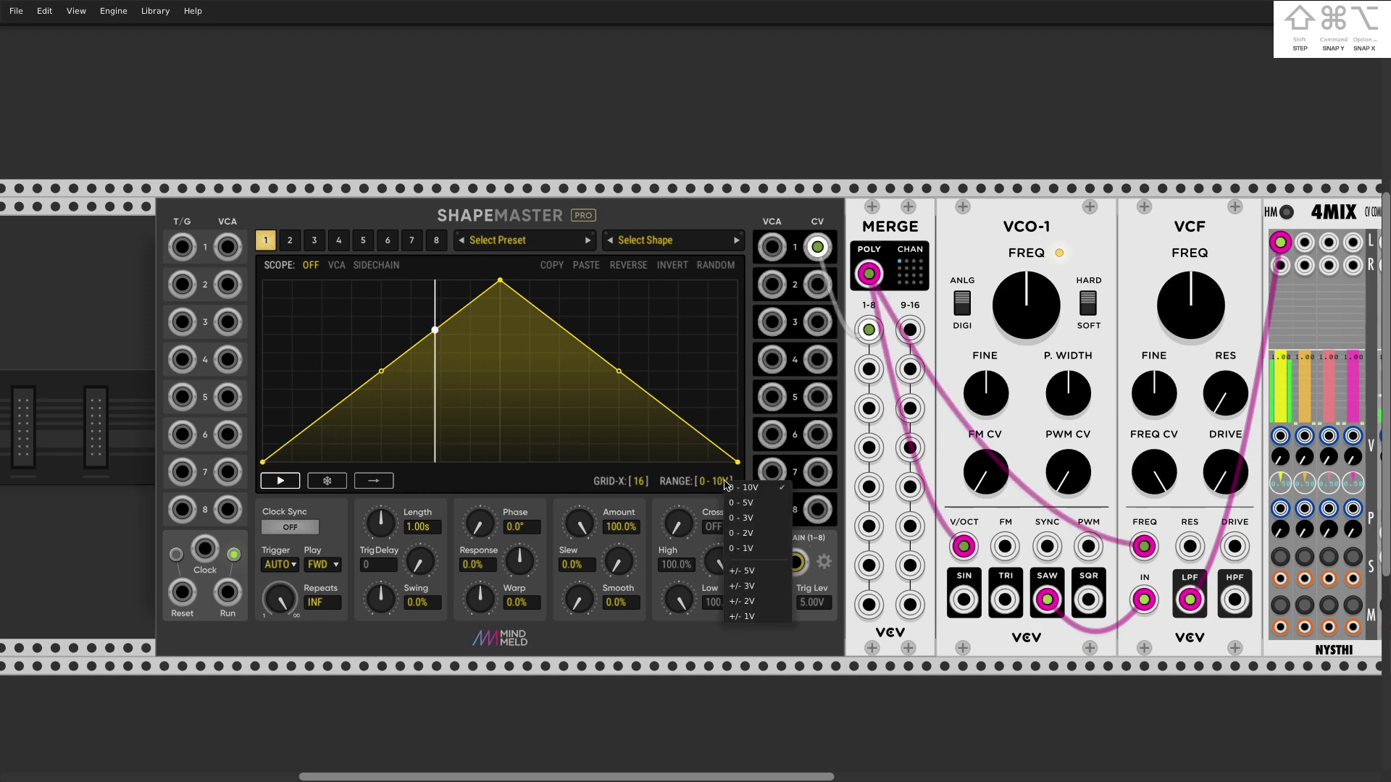
{"action": "left_click", "coordinate": [742, 534]}
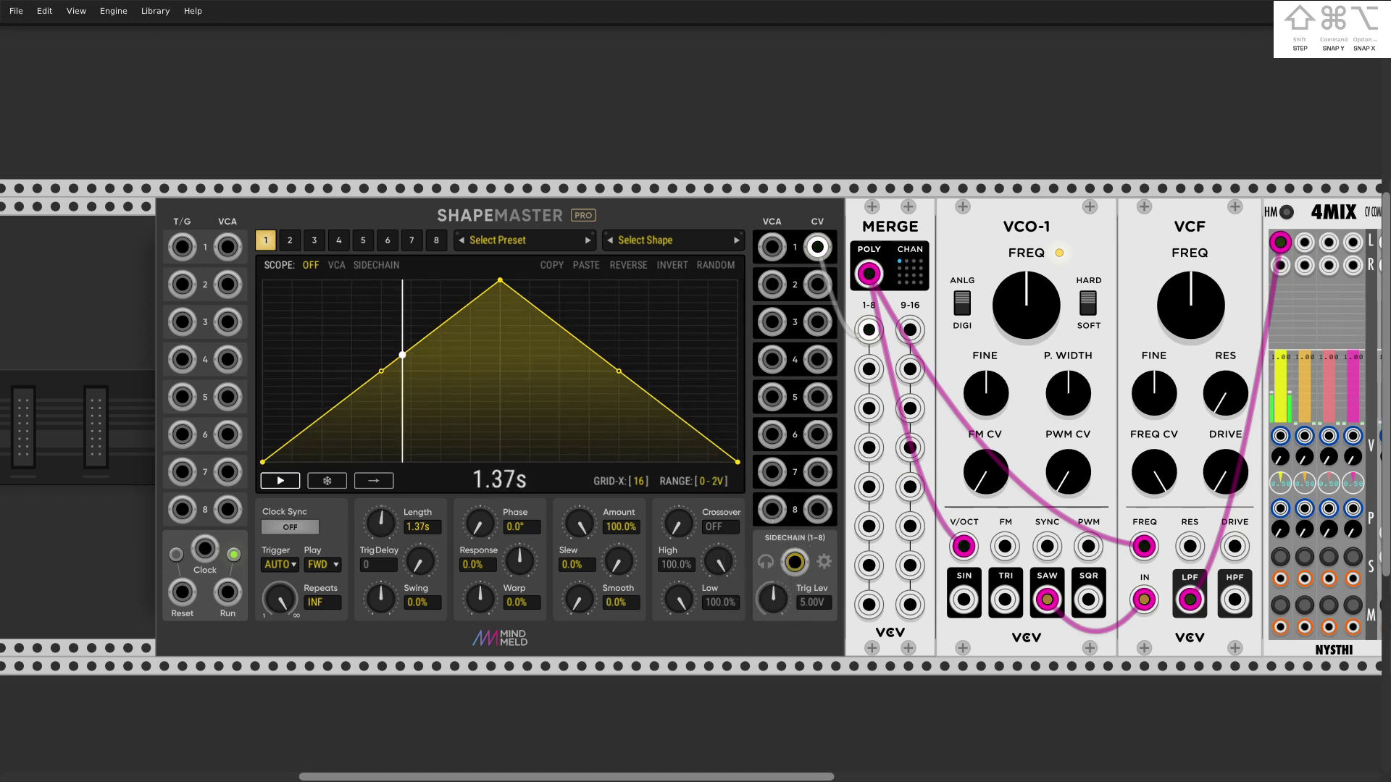
Randomise the channel 1 shape a couple of times with the default randomization settings
{"action": "left_click", "coordinate": [719, 266]}
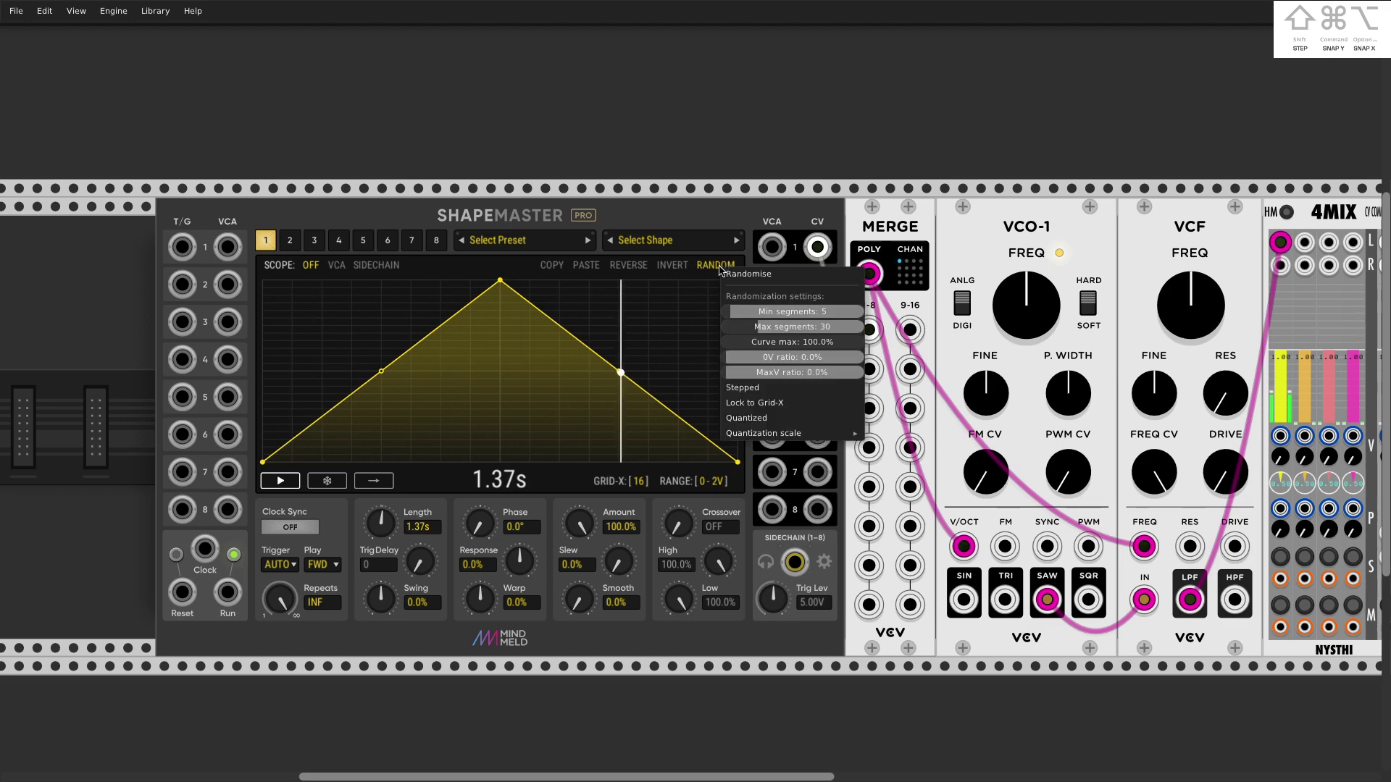
{"action": "scroll", "coordinate": [746, 260], "scroll_direction": "up", "scroll_amount": 3}
{"action": "left_click", "coordinate": [709, 269]}
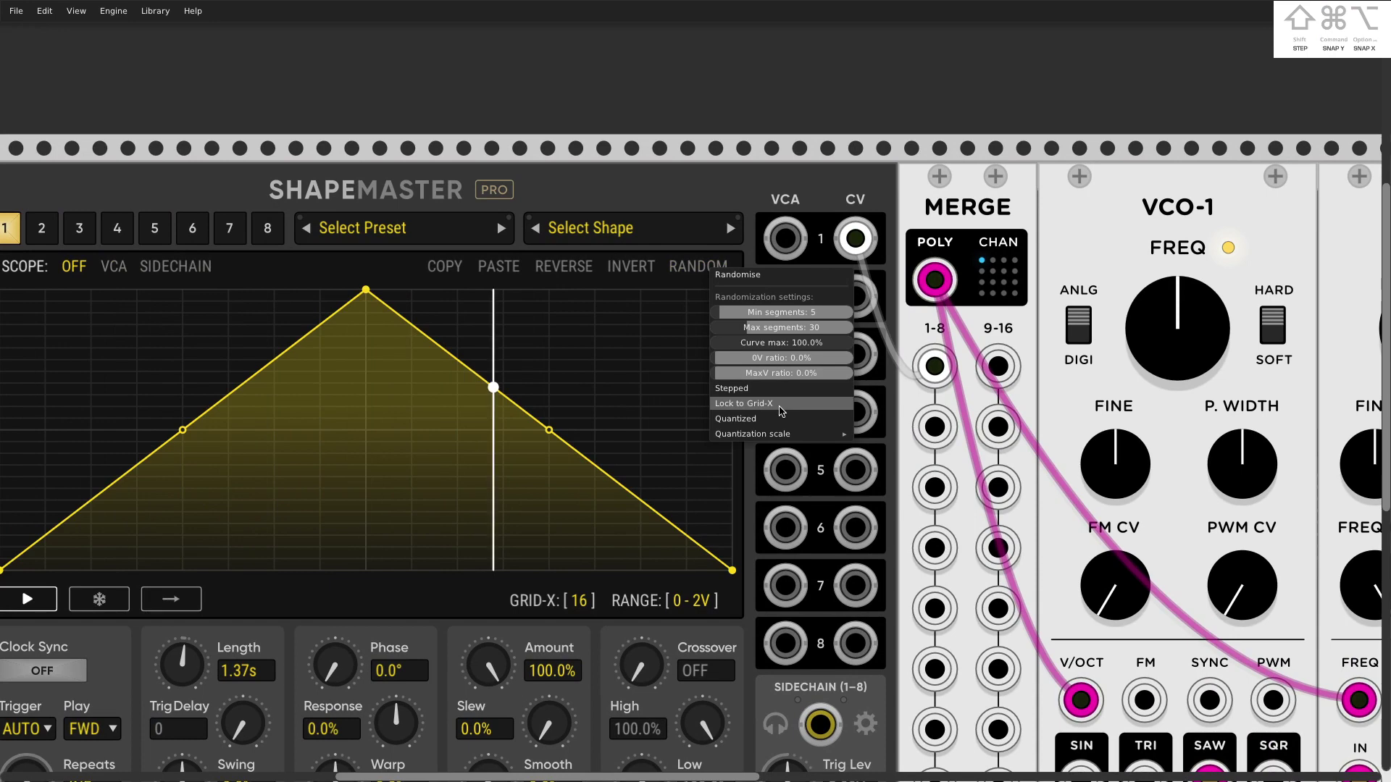
{"action": "left_click", "coordinate": [740, 275]}
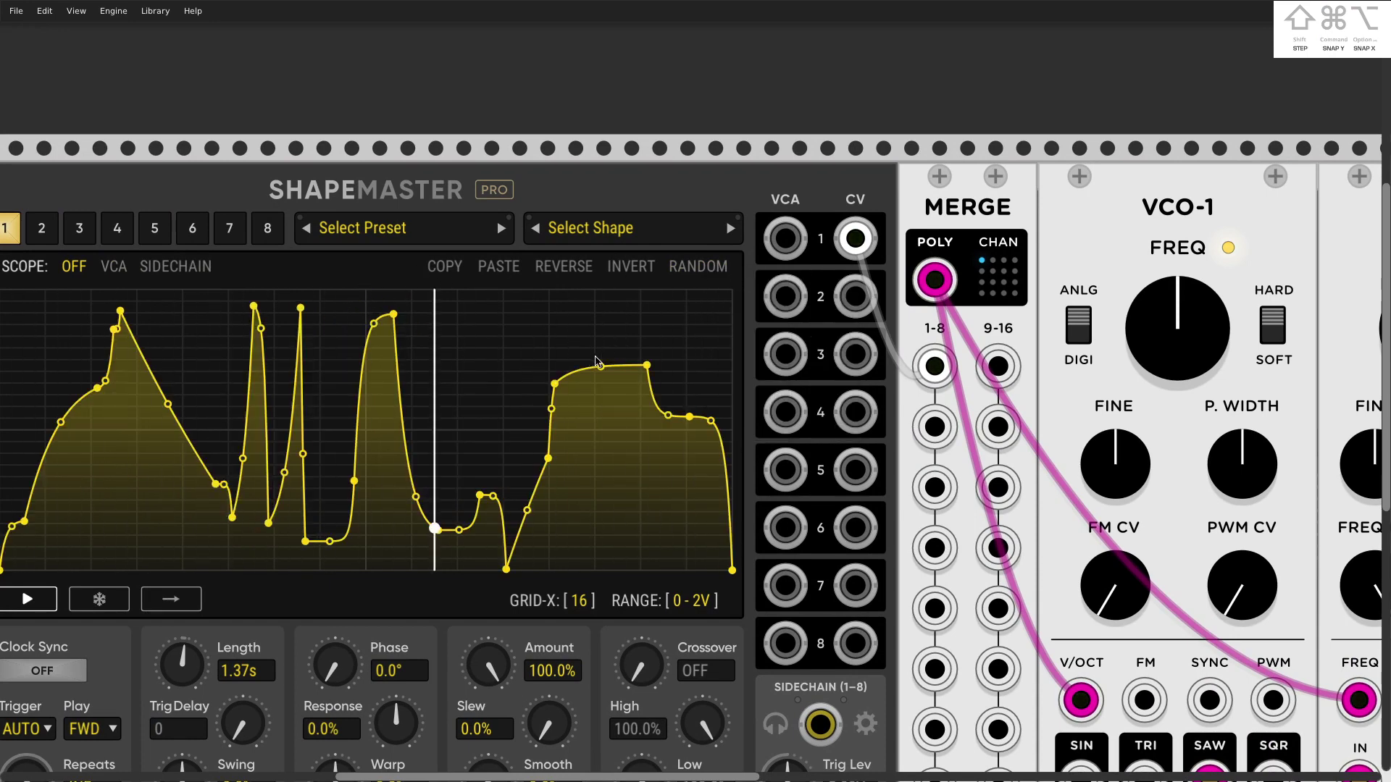
{"action": "left_click", "coordinate": [672, 264]}
{"action": "left_click", "coordinate": [708, 279]}
Enable the Stepped randomization setting for channel 1 and randomise its shape
{"action": "left_click", "coordinate": [708, 275]}
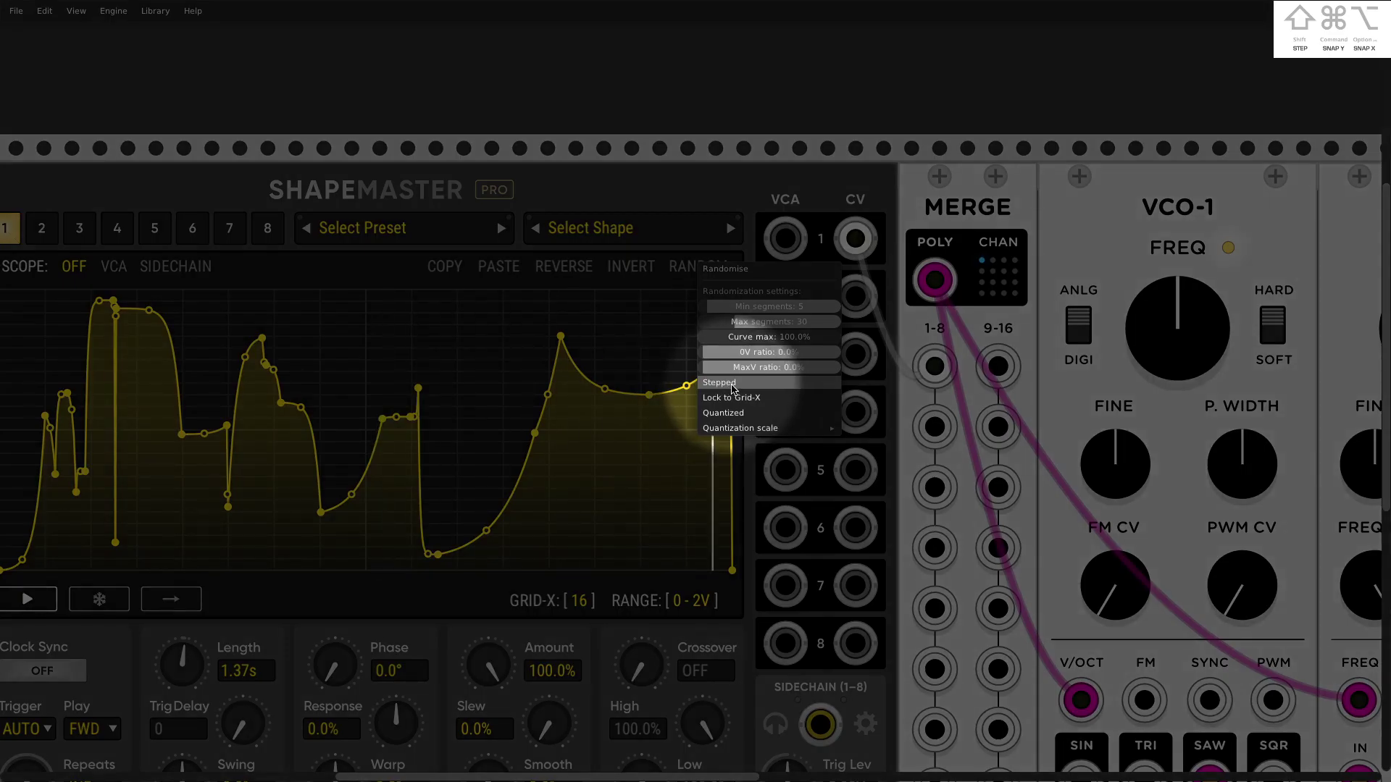
{"action": "left_click", "coordinate": [733, 385]}
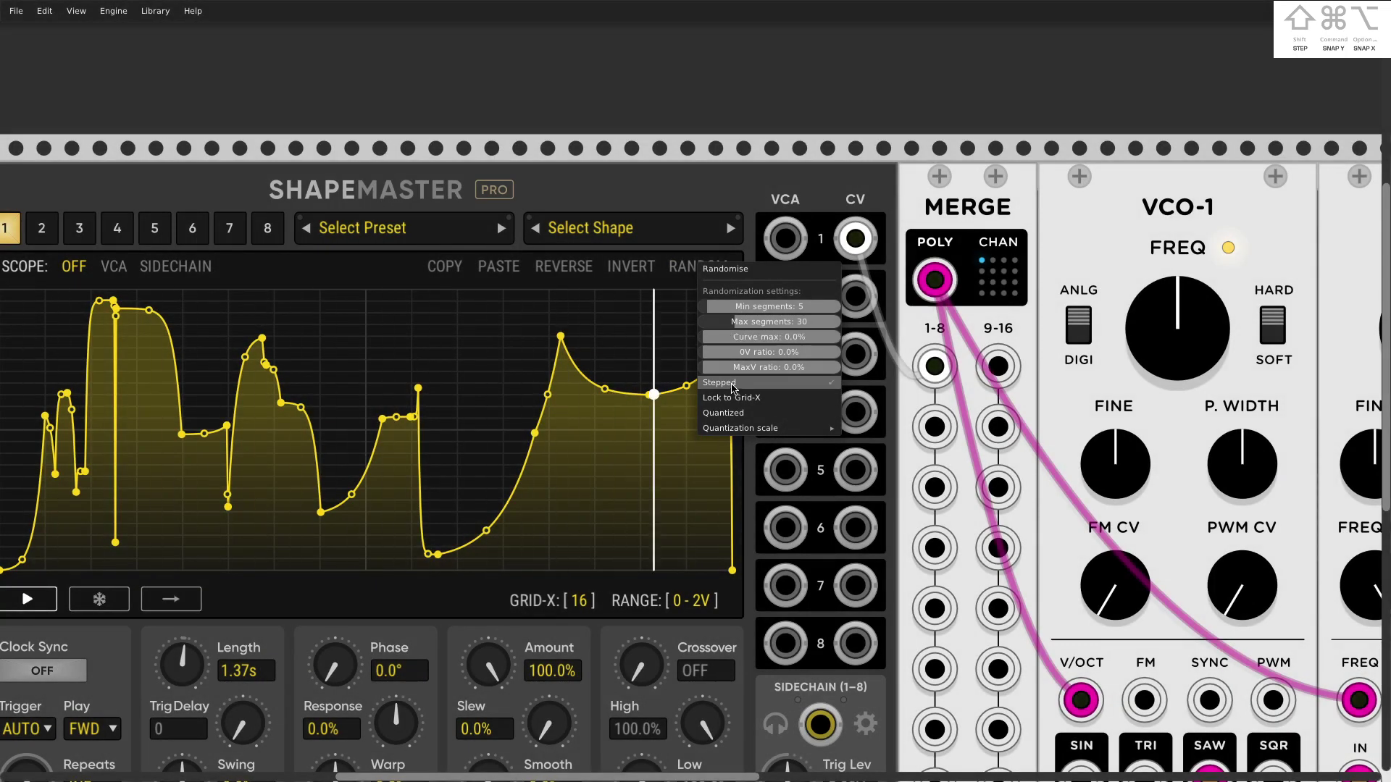
{"action": "left_click", "coordinate": [697, 266]}
{"action": "left_click", "coordinate": [721, 266]}
{"action": "left_click", "coordinate": [738, 272]}
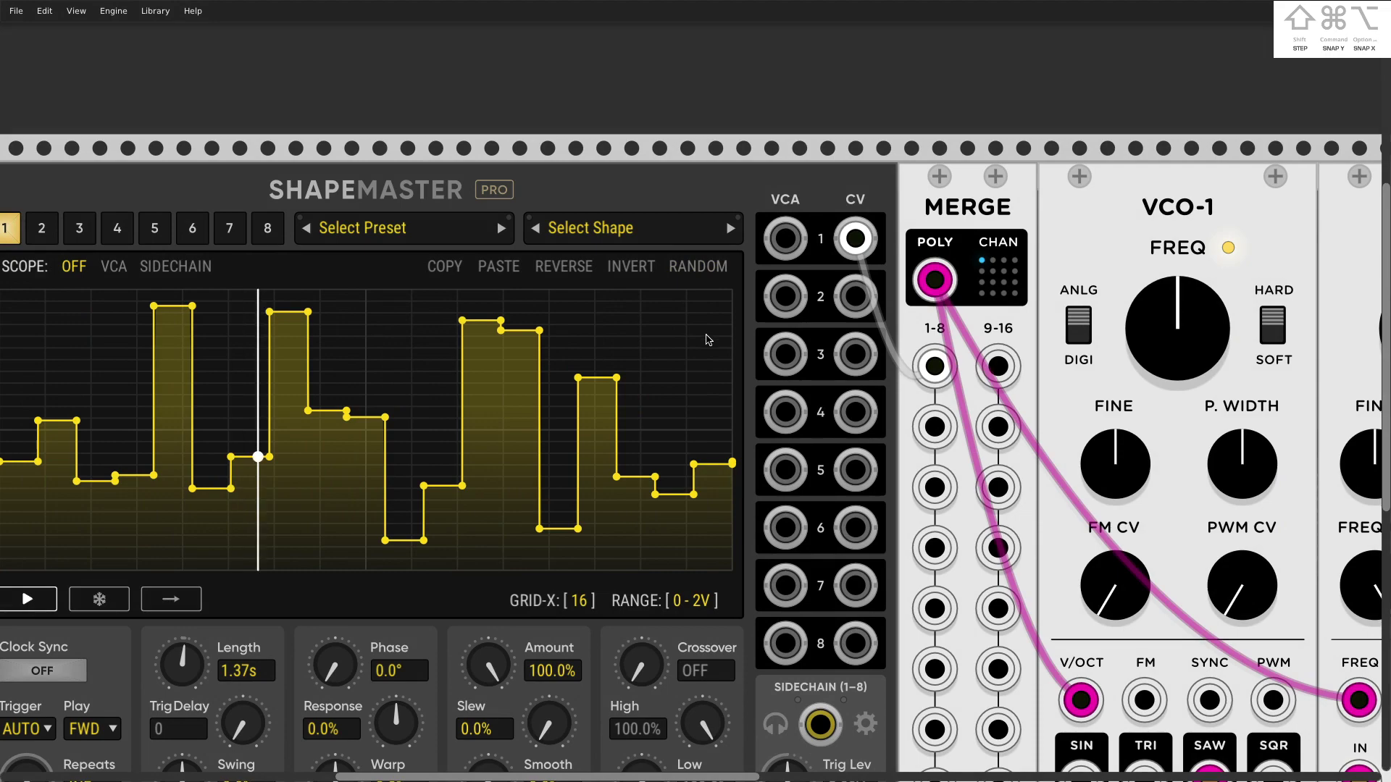
Lengthen the channel 1 cycle to about 2.35 s
{"action": "scroll", "coordinate": [709, 336], "scroll_direction": "down", "scroll_amount": 3}
{"action": "scroll", "coordinate": [553, 499], "scroll_direction": "up", "scroll_amount": 1}
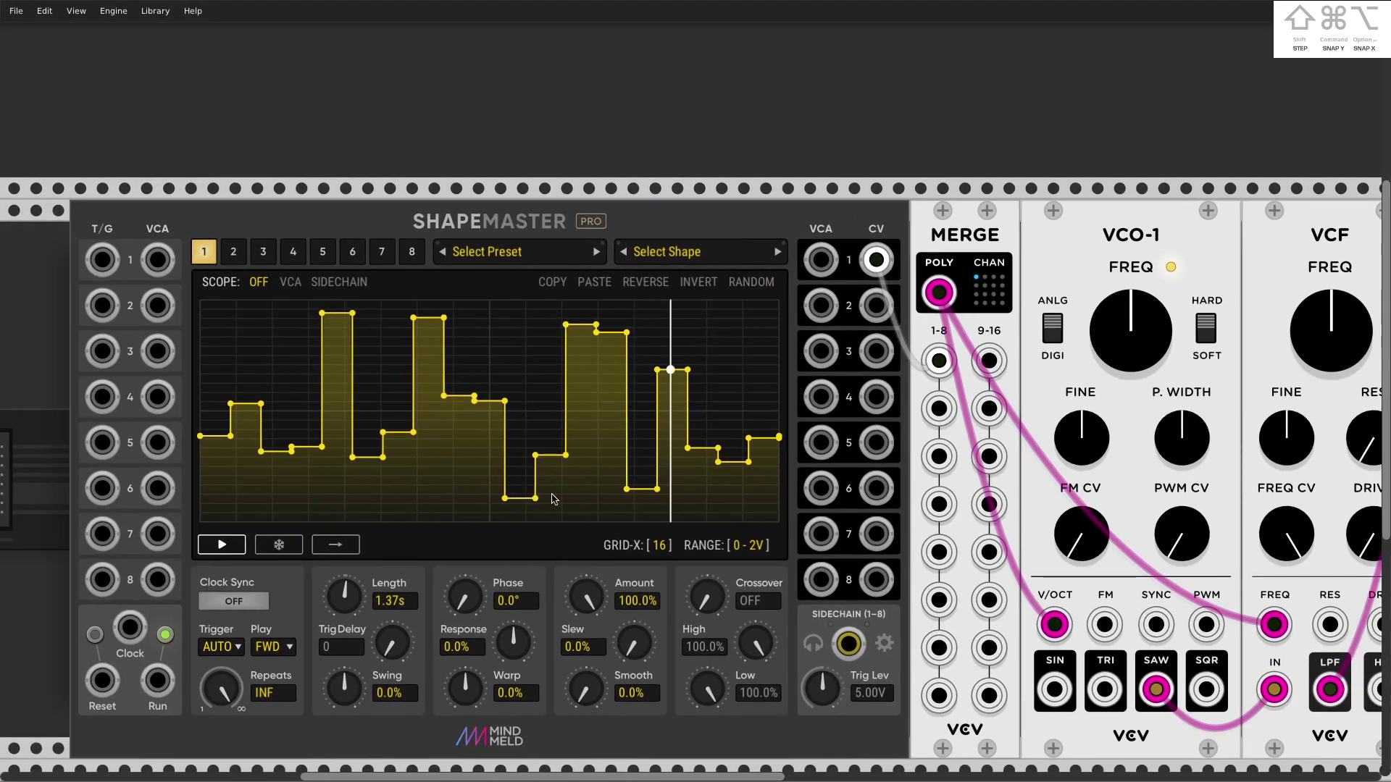
{"action": "left_click_drag", "start_coordinate": [366, 615], "coordinate": [344, 595]}
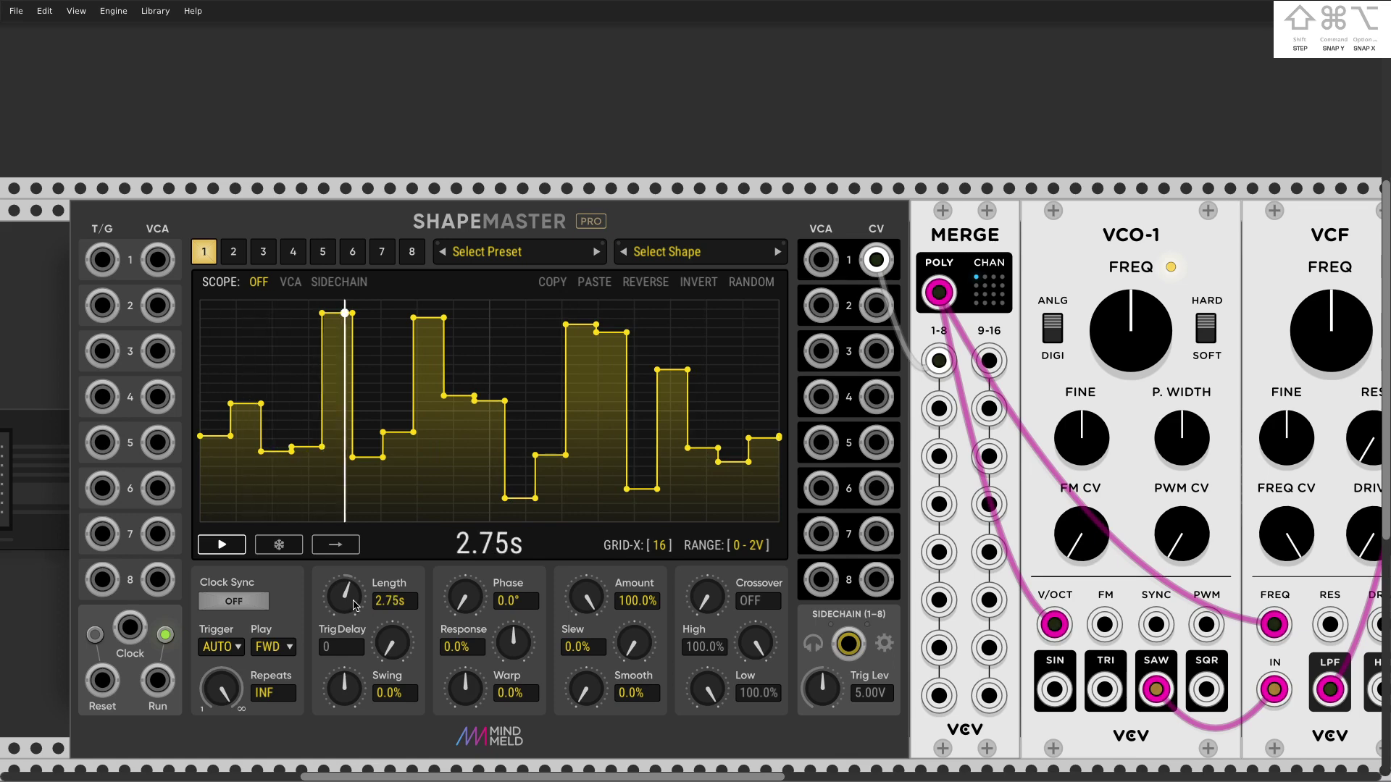
Set the randomization's minimum and maximum segments both to 16 and generate a new stepped shape
{"action": "scroll", "coordinate": [750, 340], "scroll_direction": "up", "scroll_amount": 1}
{"action": "right_click", "coordinate": [750, 339]}
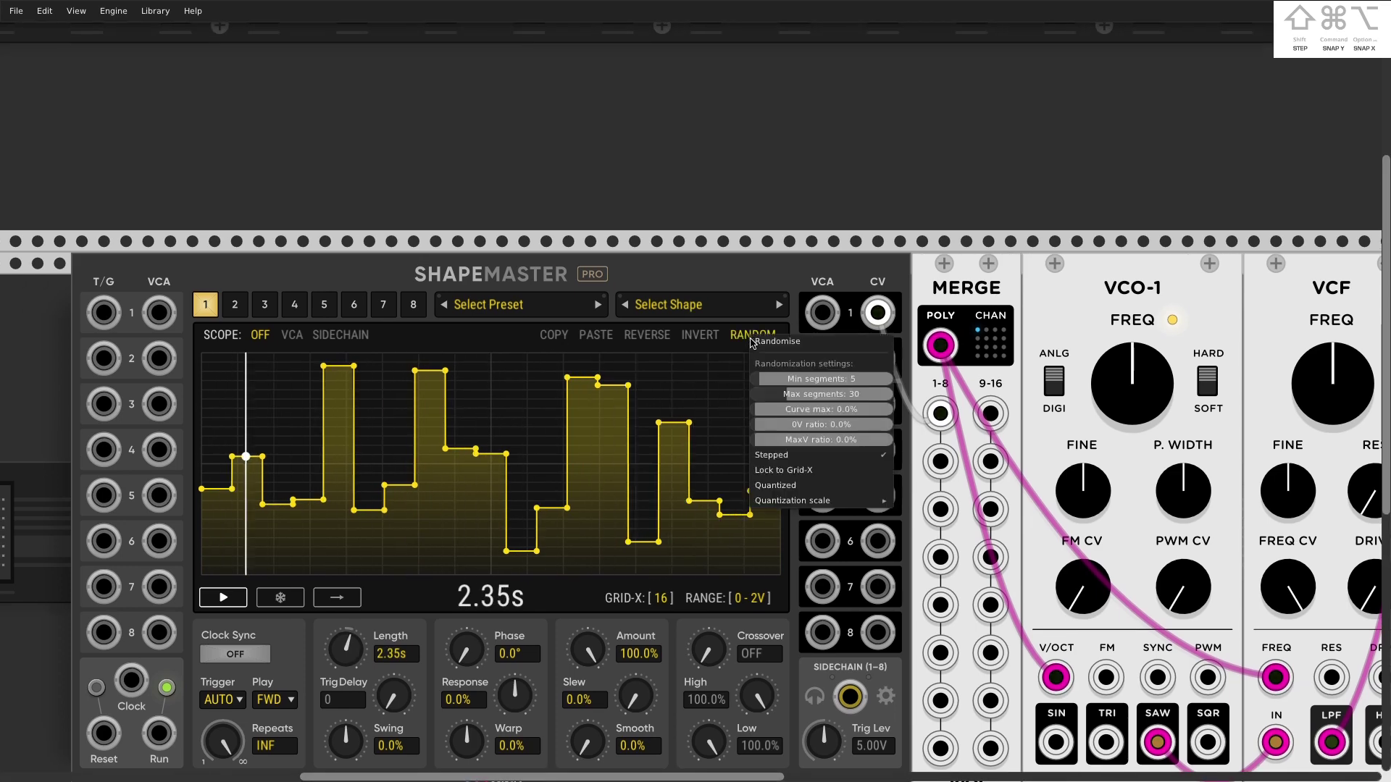
{"action": "left_click_drag", "start_coordinate": [760, 373], "coordinate": [797, 364]}
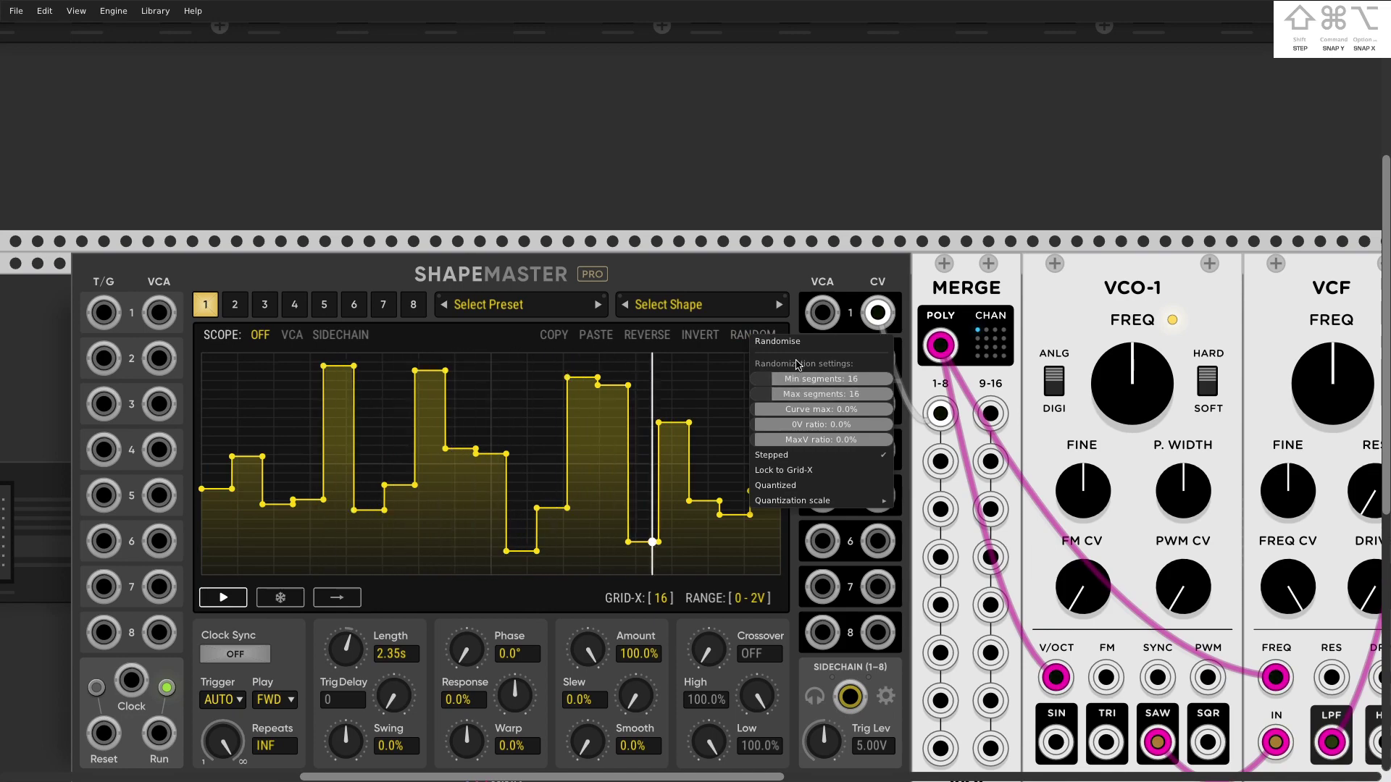
{"action": "left_click", "coordinate": [793, 342]}
{"action": "scroll", "coordinate": [791, 368], "scroll_direction": "up", "scroll_amount": 3}
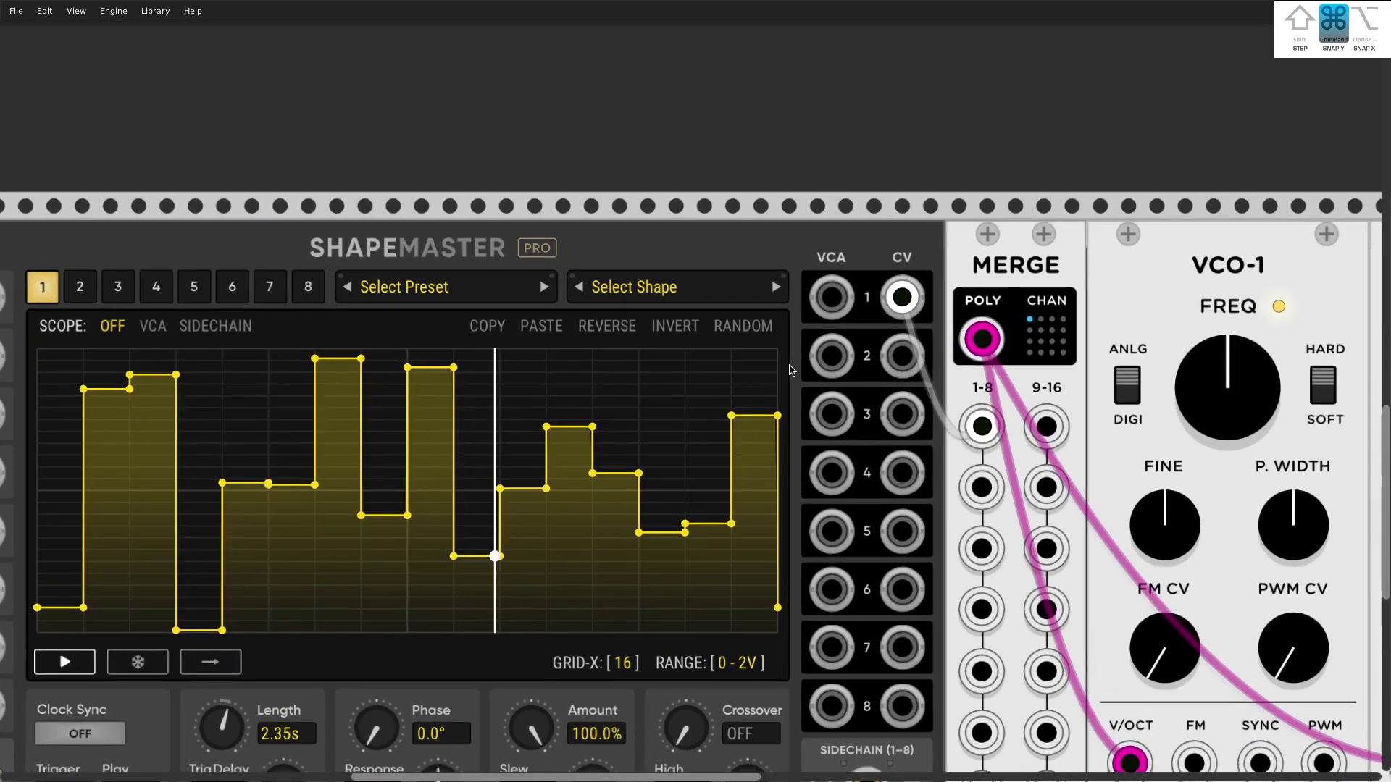
Enable the Quantized randomization setting and randomise the shape with quantized step levels
{"action": "scroll", "coordinate": [791, 368], "scroll_direction": "down", "scroll_amount": 1}
{"action": "left_click", "coordinate": [823, 253]}
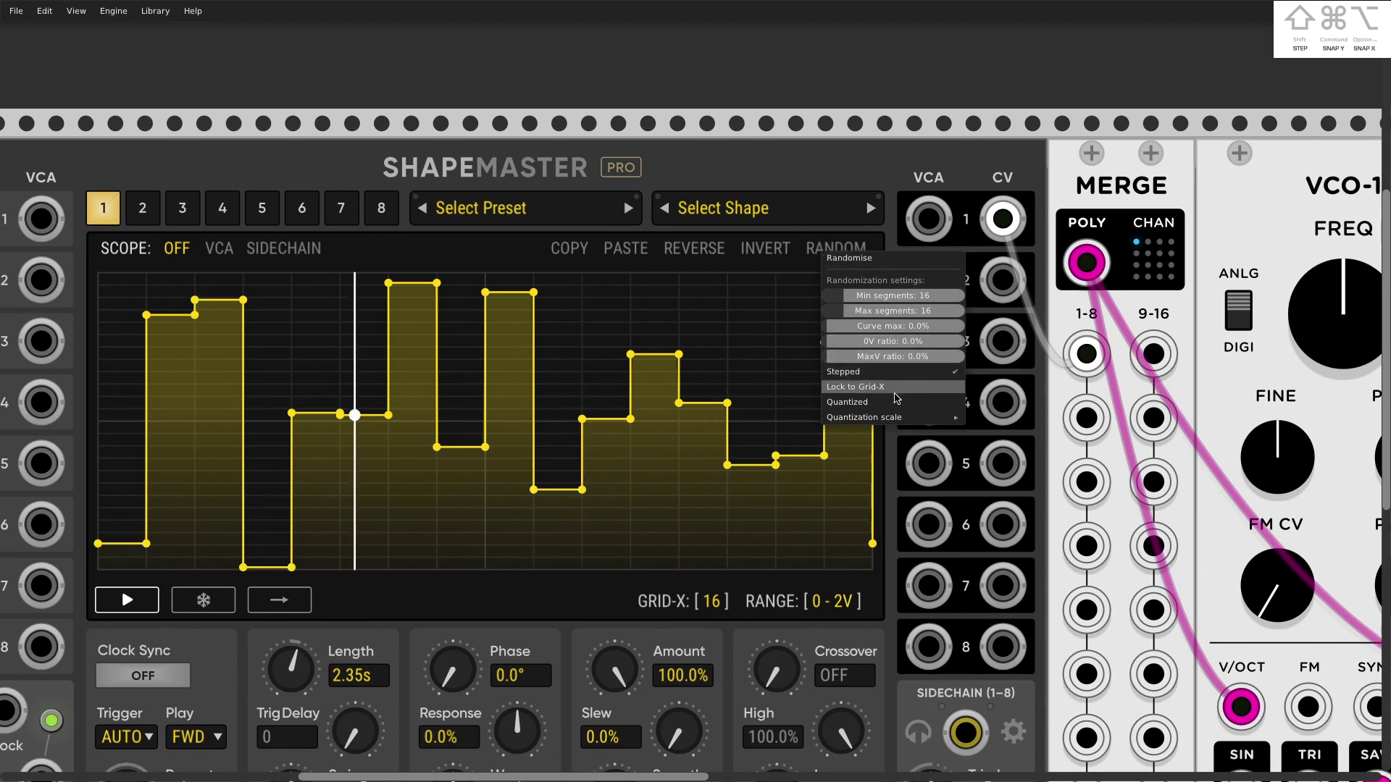
{"action": "left_click", "coordinate": [851, 260]}
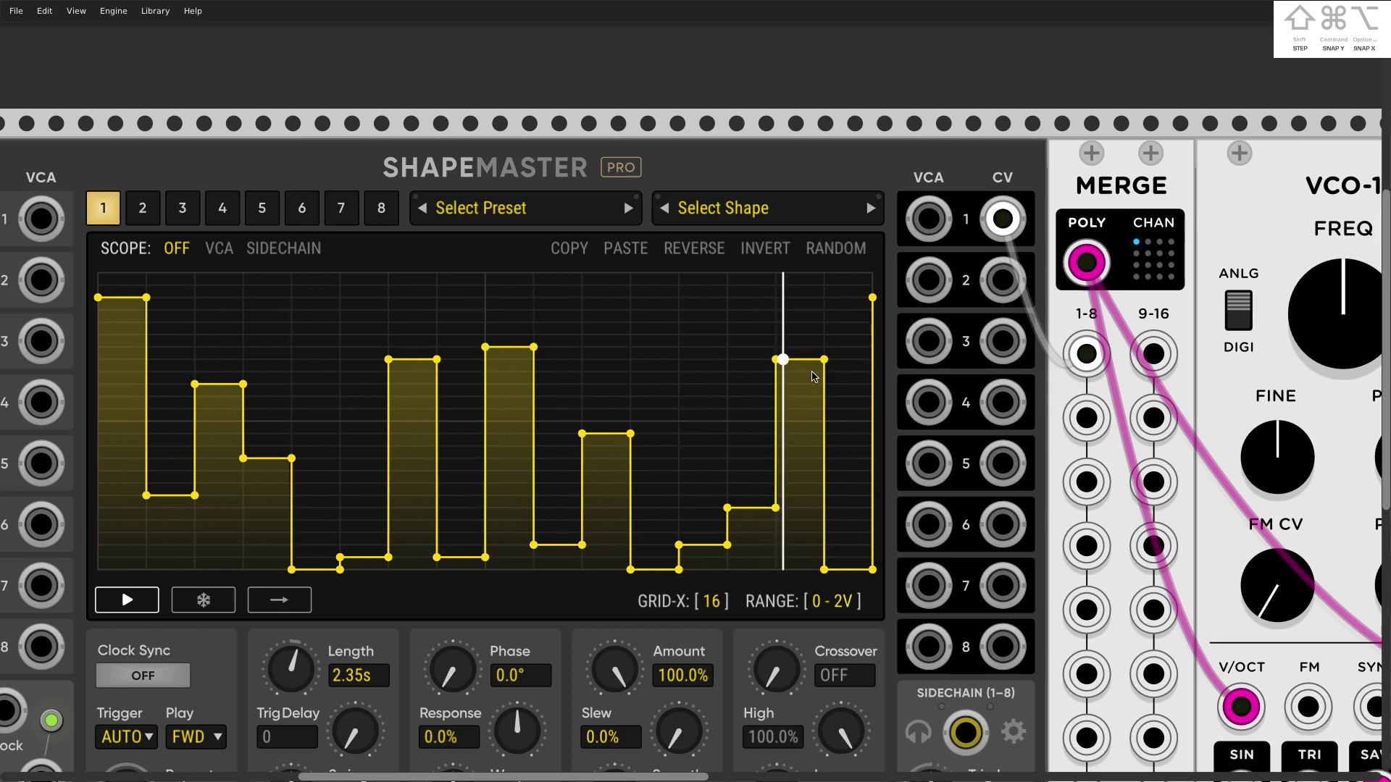
Limit the quantization scale to C, D, F, G and A, and randomise the shape with it
{"action": "left_click", "coordinate": [840, 250]}
{"action": "mouse_move", "coordinate": [914, 416]}
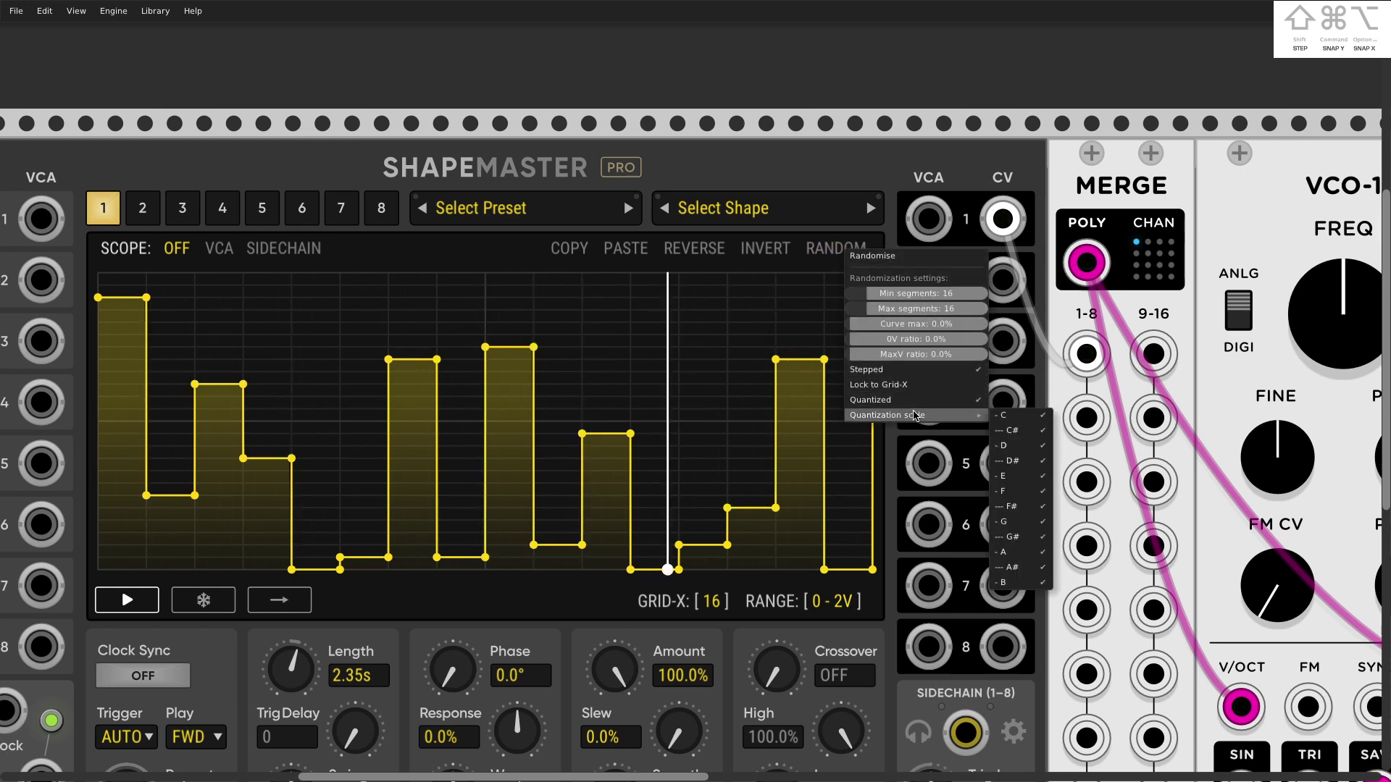
{"action": "left_click", "coordinate": [1012, 431]}
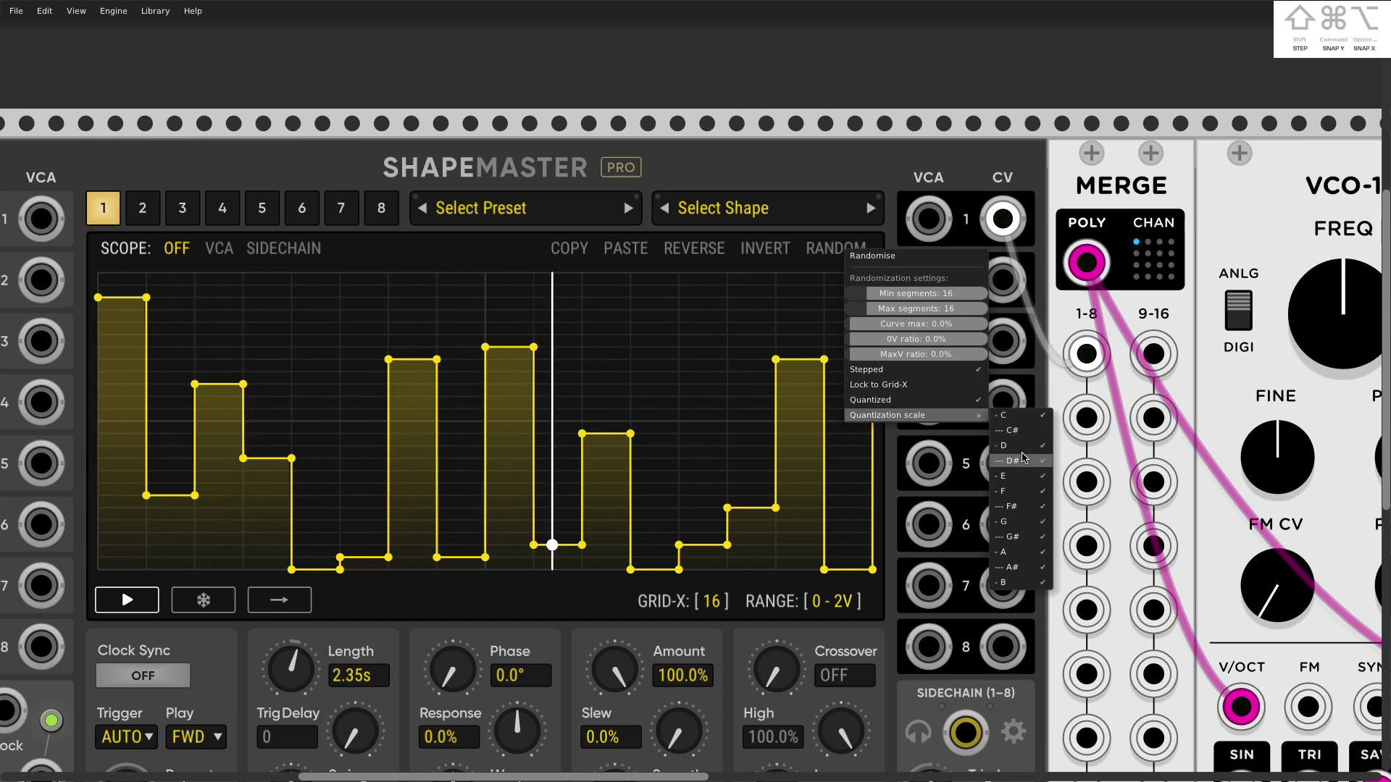
{"action": "left_click", "coordinate": [1014, 476]}
{"action": "left_click", "coordinate": [1014, 506]}
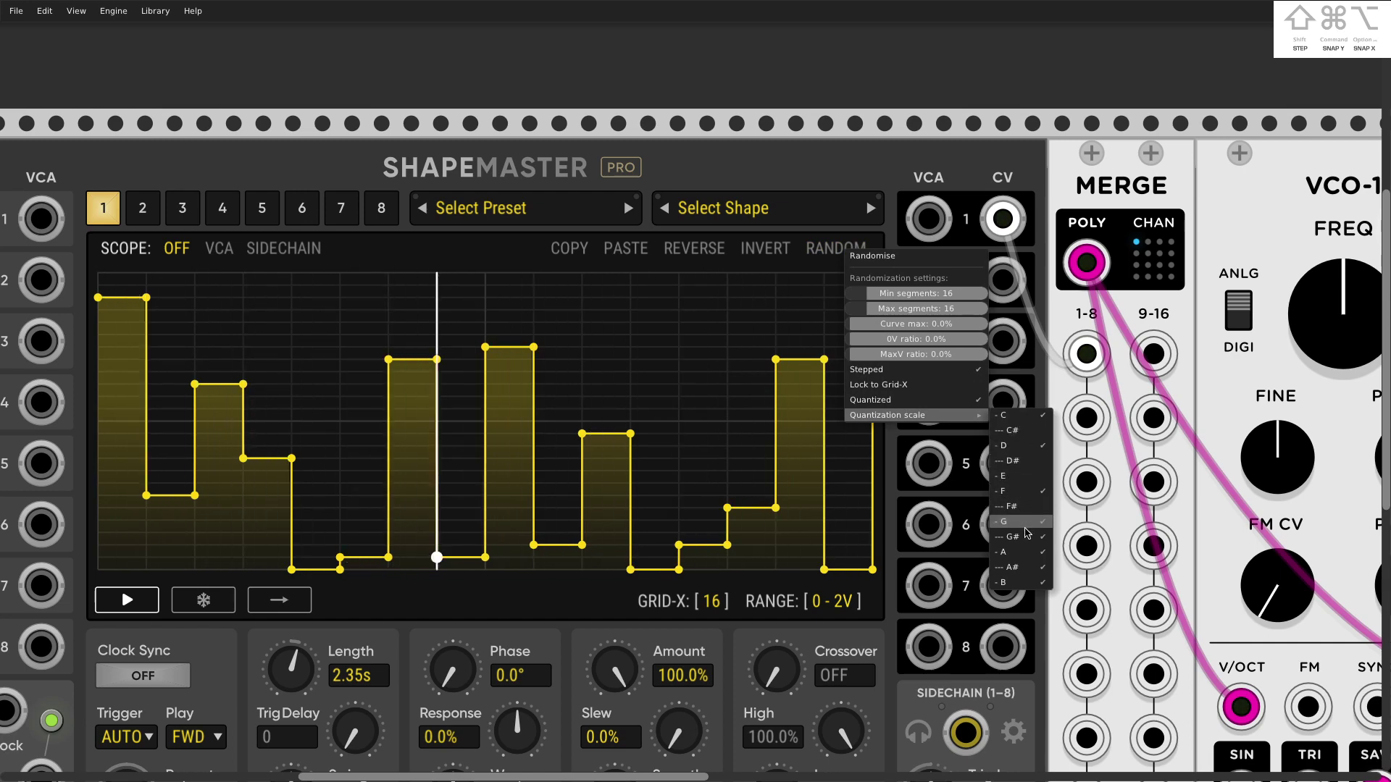
{"action": "left_click", "coordinate": [1025, 536]}
{"action": "left_click", "coordinate": [1026, 567]}
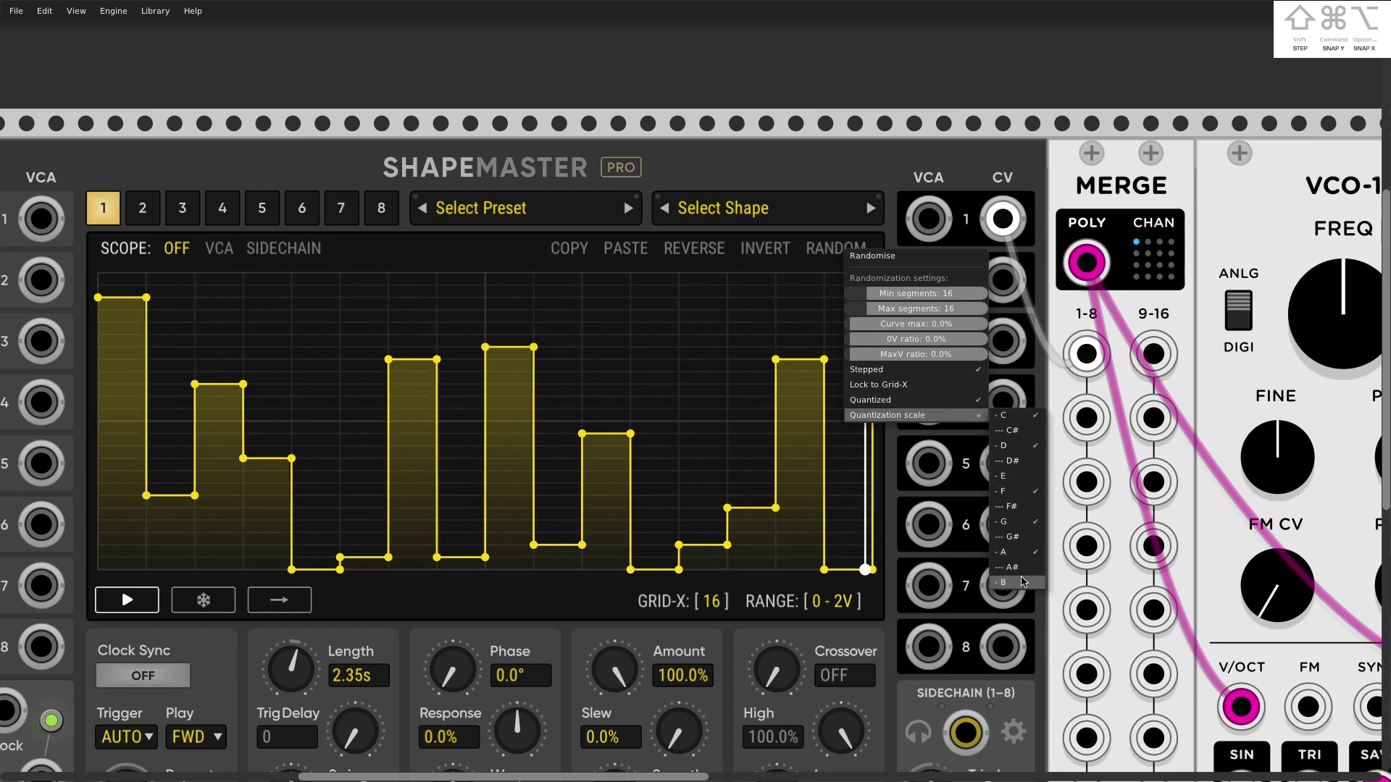
{"action": "left_click", "coordinate": [905, 256]}
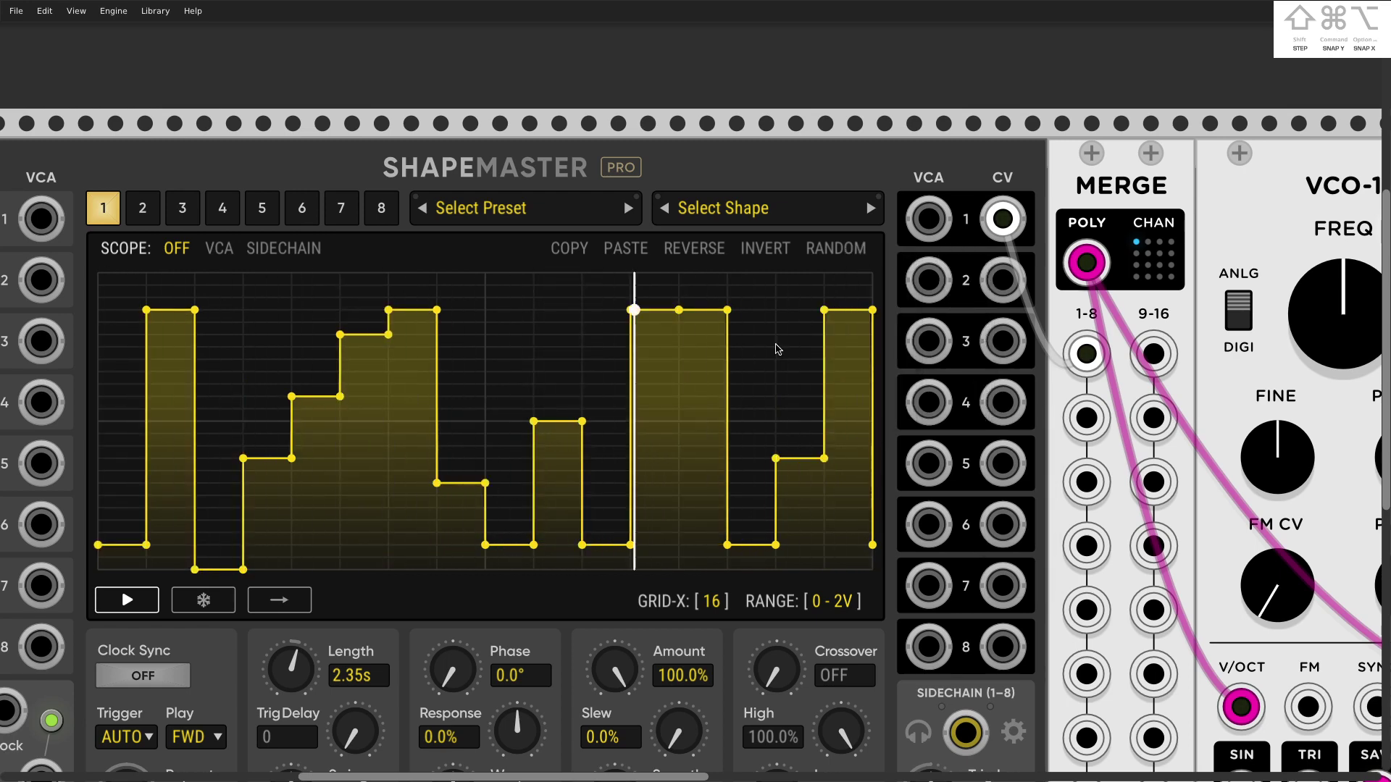
Turn off the display of shape nodes in ShapeMaster
{"action": "scroll", "coordinate": [777, 349], "scroll_direction": "left", "scroll_amount": 2}
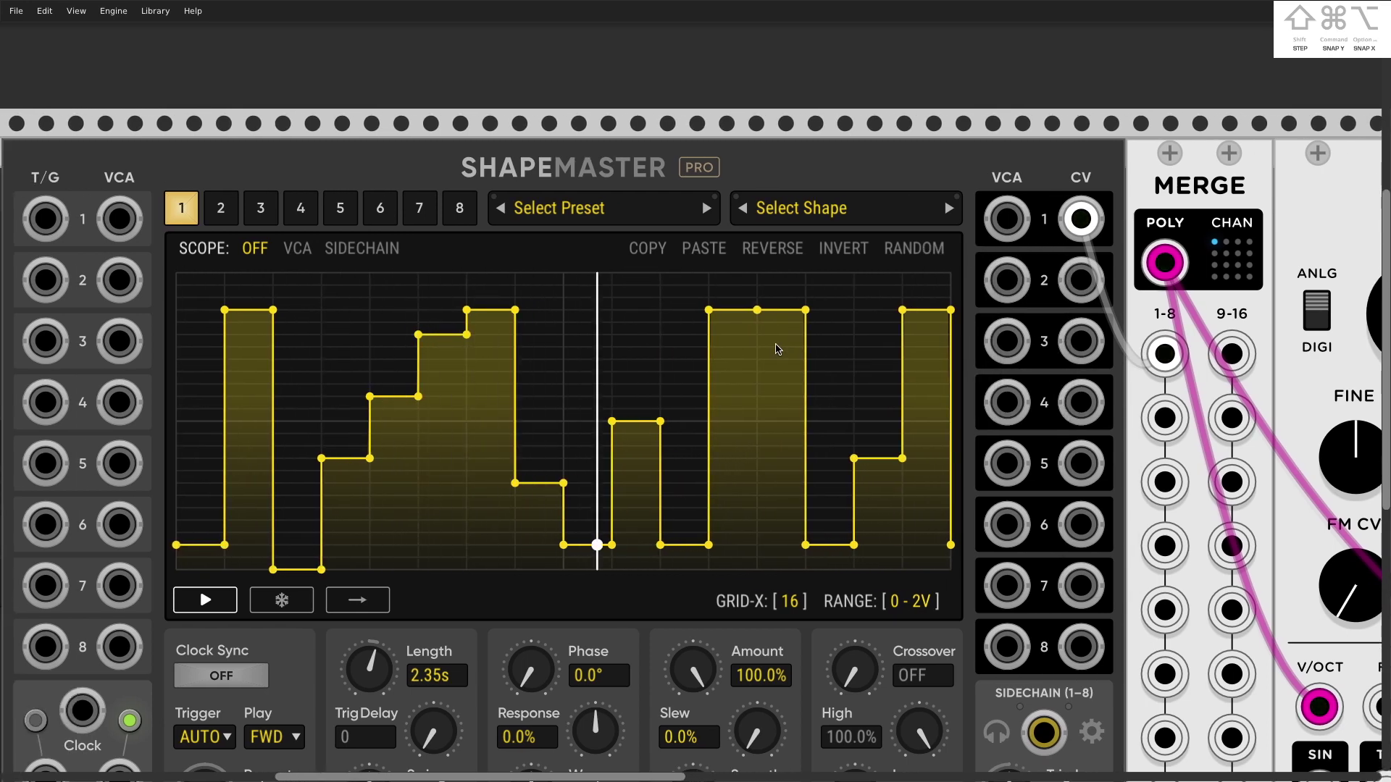
{"action": "right_click", "coordinate": [316, 172]}
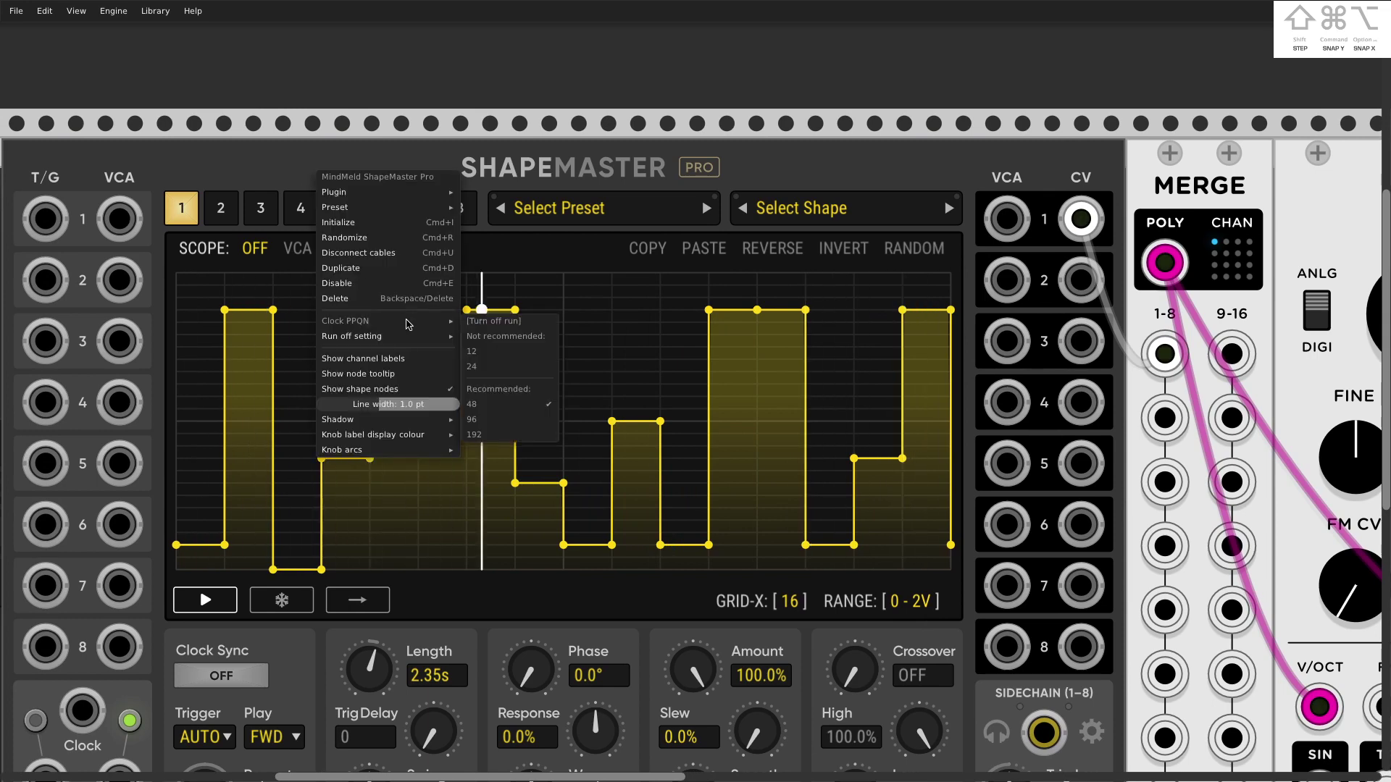
{"action": "left_click", "coordinate": [362, 389]}
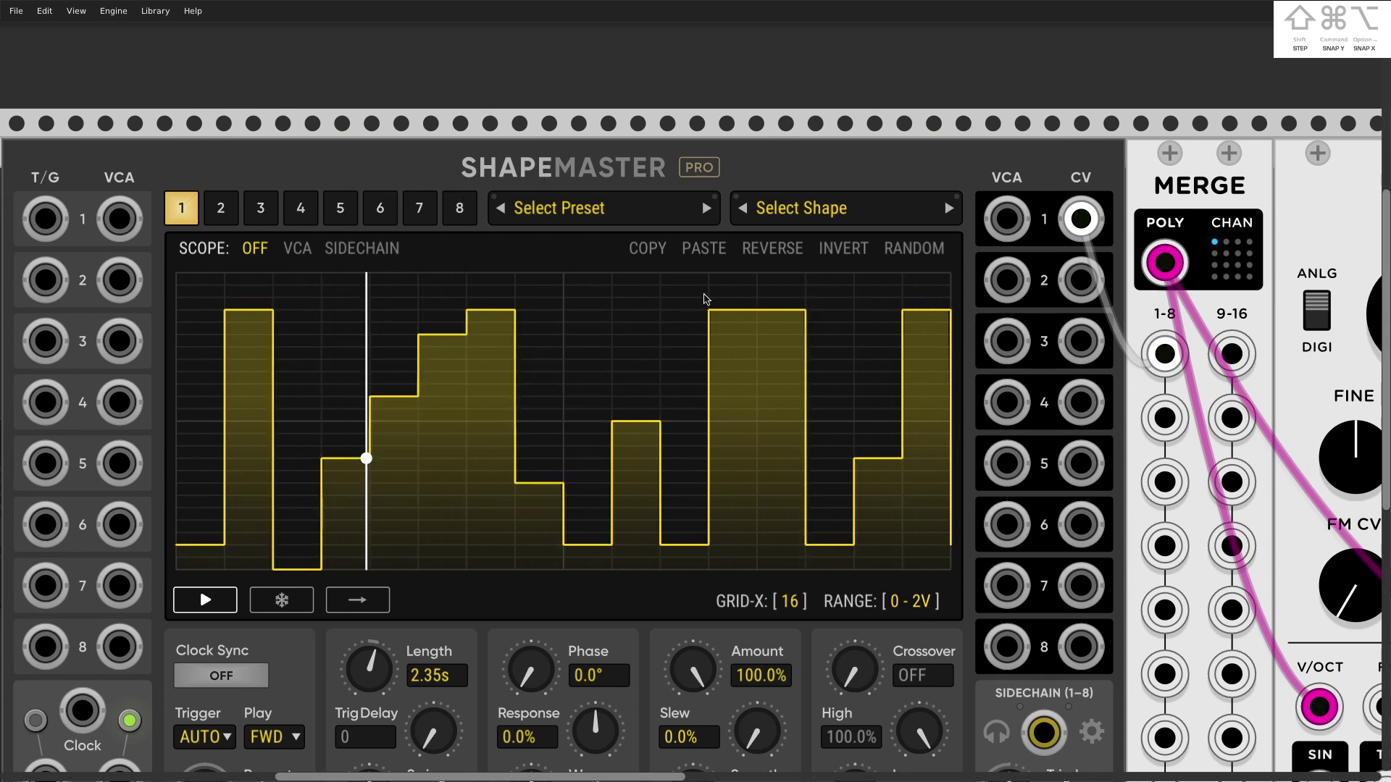
Set channel 1's Grid-X to 24
{"action": "scroll", "coordinate": [707, 299], "scroll_direction": "down", "scroll_amount": 2}
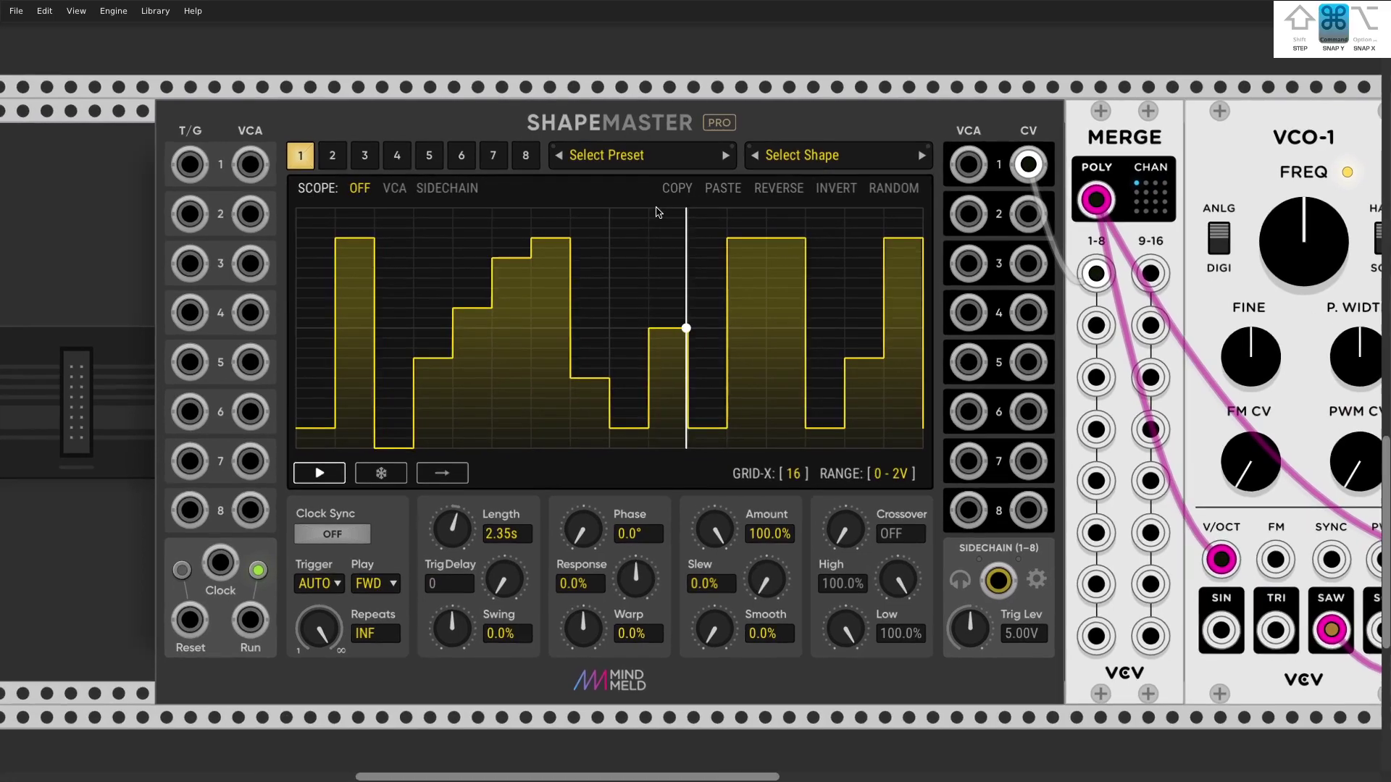
{"action": "scroll", "coordinate": [864, 369], "scroll_direction": "up", "scroll_amount": 2}
{"action": "left_click", "coordinate": [819, 486]}
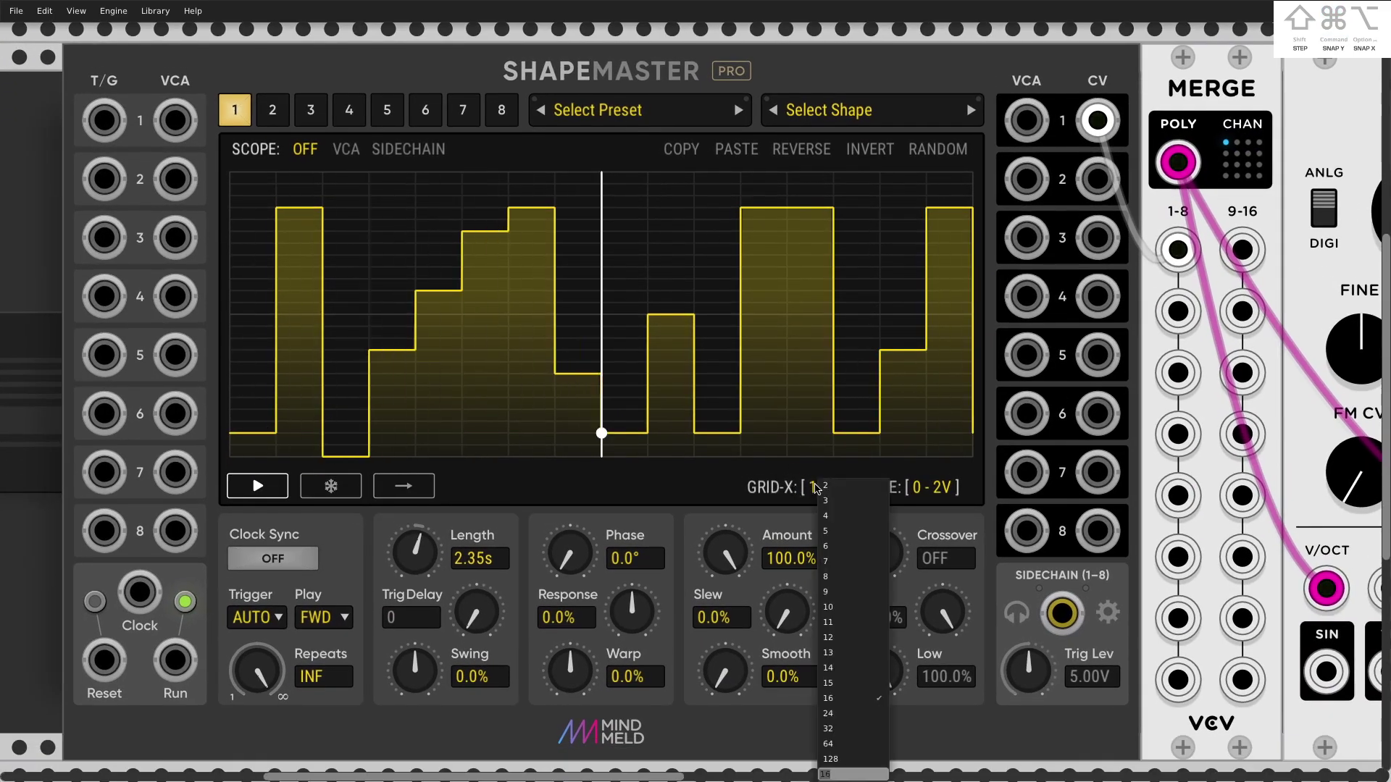
{"action": "left_click", "coordinate": [860, 717]}
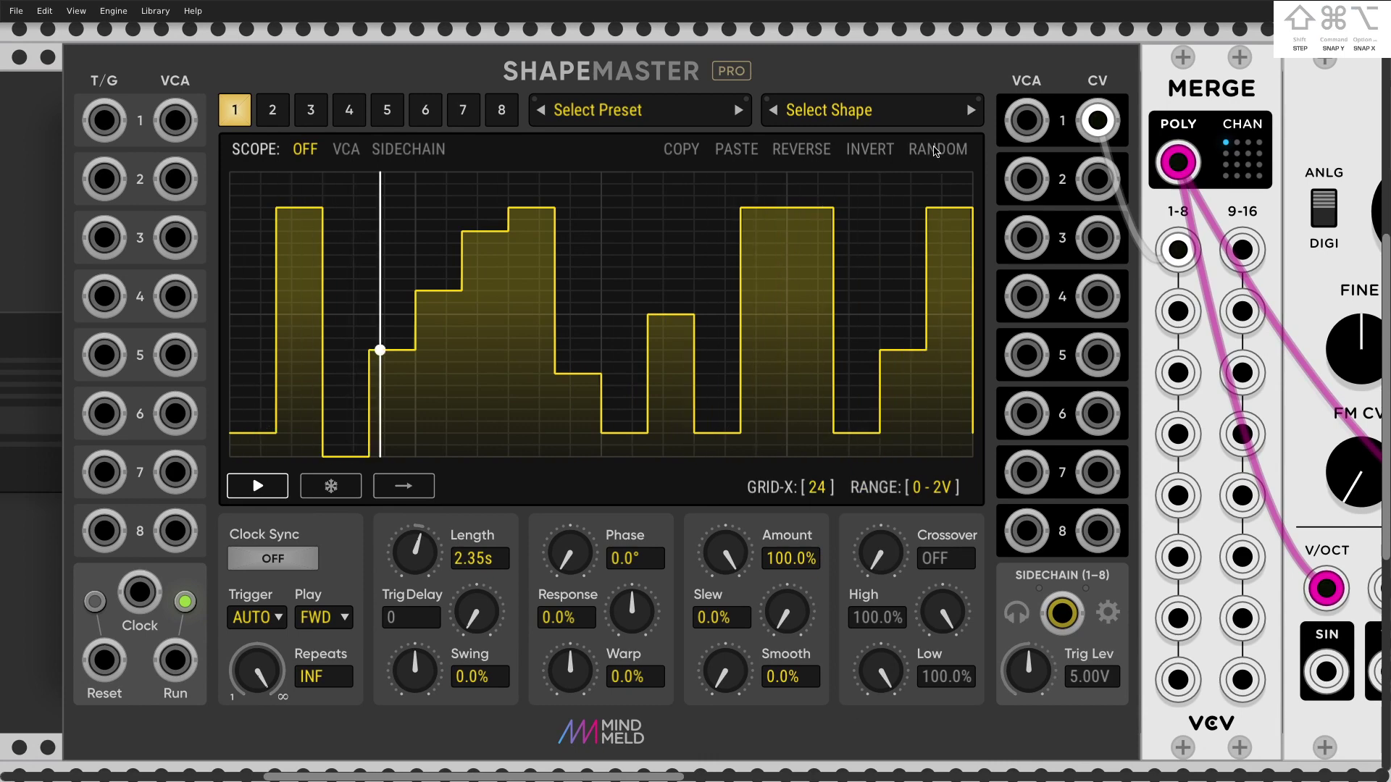
Randomise the 16-segment shape repeatedly over the 24-division grid without locking it to the grid
{"action": "right_click", "coordinate": [935, 150]}
{"action": "left_click", "coordinate": [953, 158]}
{"action": "right_click", "coordinate": [936, 152]}
{"action": "left_click", "coordinate": [953, 158]}
{"action": "right_click", "coordinate": [950, 152]}
{"action": "left_click", "coordinate": [949, 151]}
{"action": "right_click", "coordinate": [950, 153]}
{"action": "left_click", "coordinate": [948, 159]}
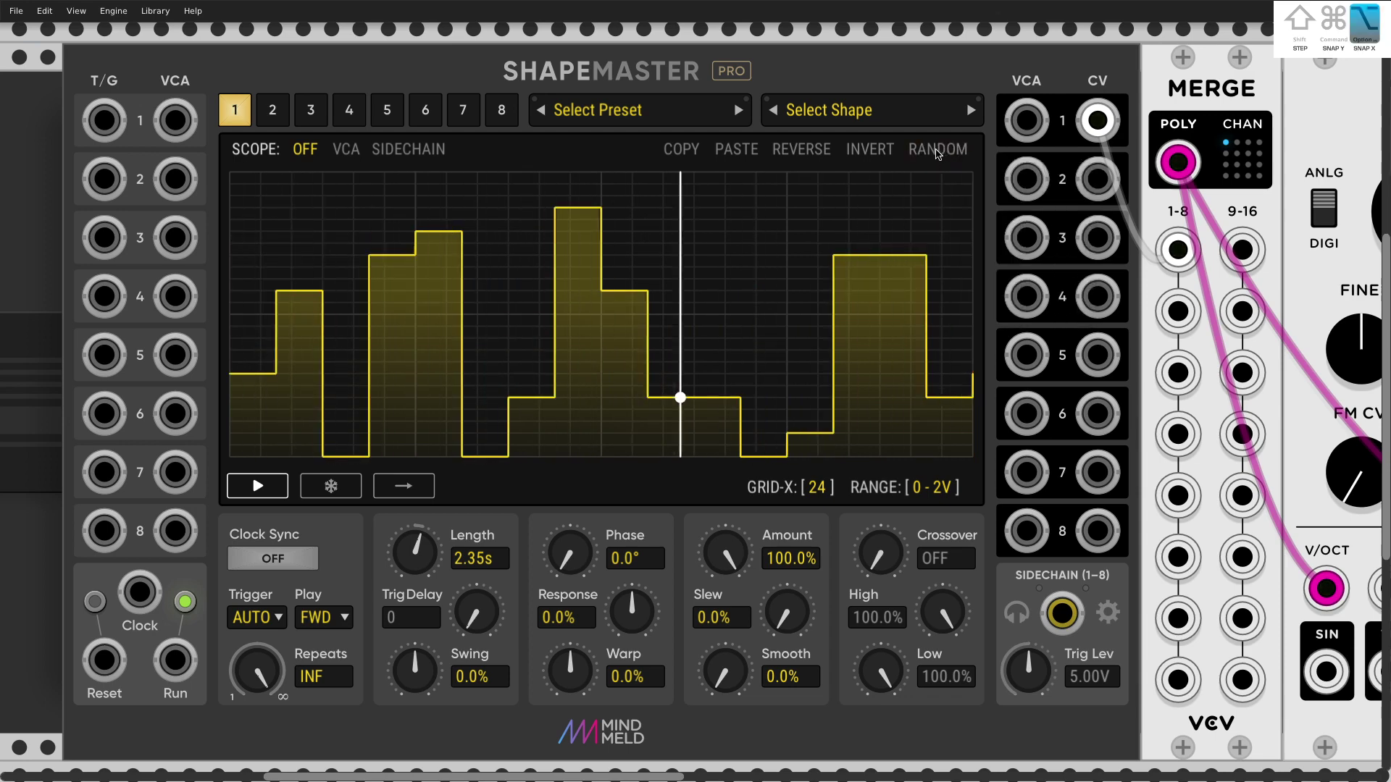
{"action": "left_click", "coordinate": [937, 152]}
{"action": "left_click", "coordinate": [936, 152]}
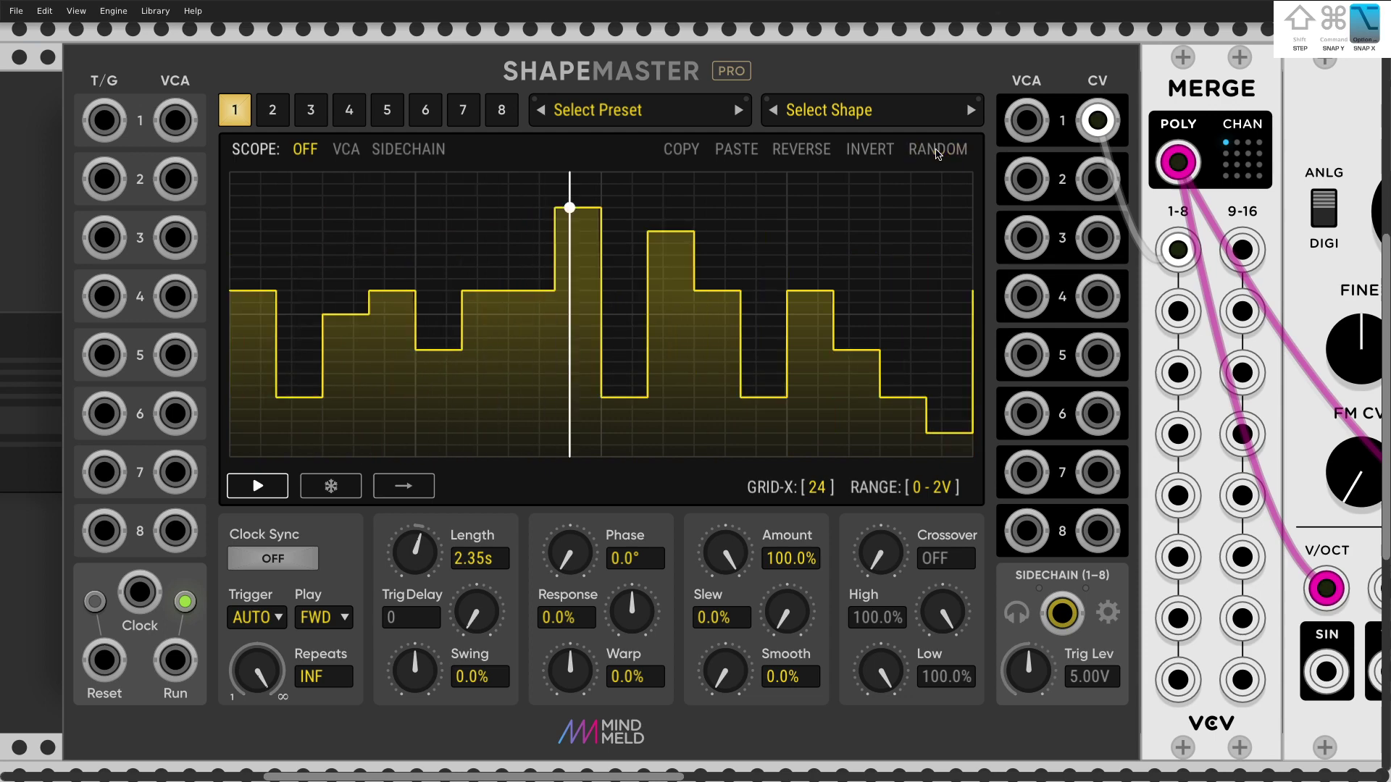
{"action": "left_click", "coordinate": [936, 153]}
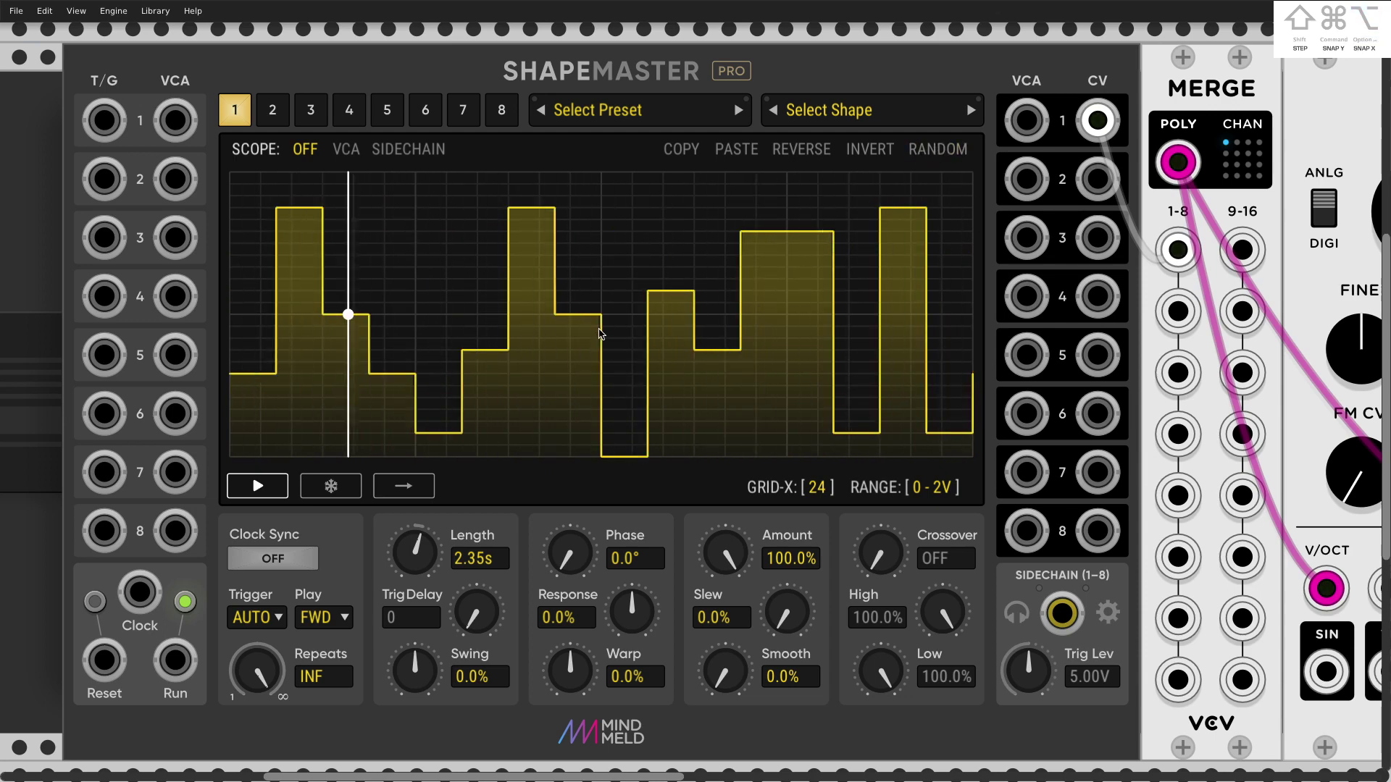
Enable the Lock to Grid-X randomization setting and randomise the shape so its steps follow the grid
{"action": "right_click", "coordinate": [934, 148]}
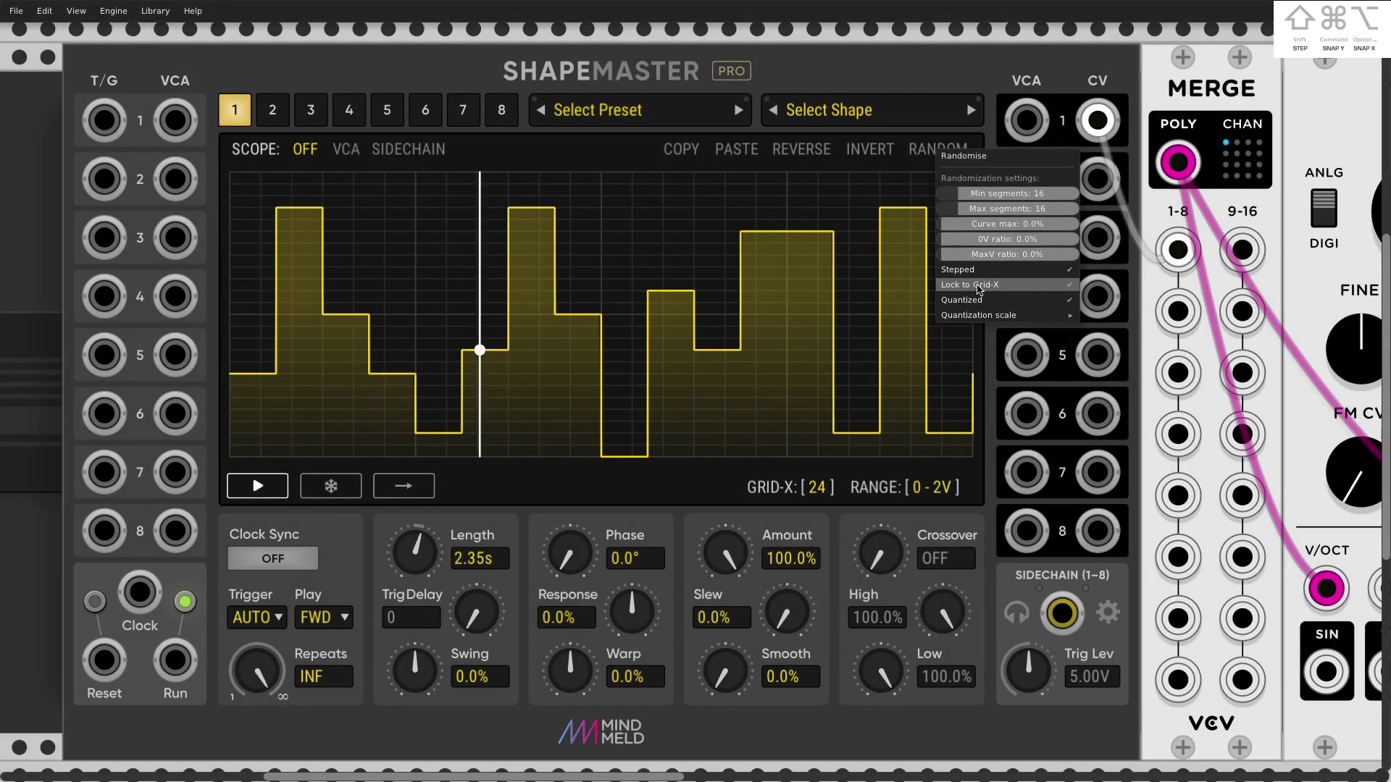
{"action": "left_click", "coordinate": [963, 155]}
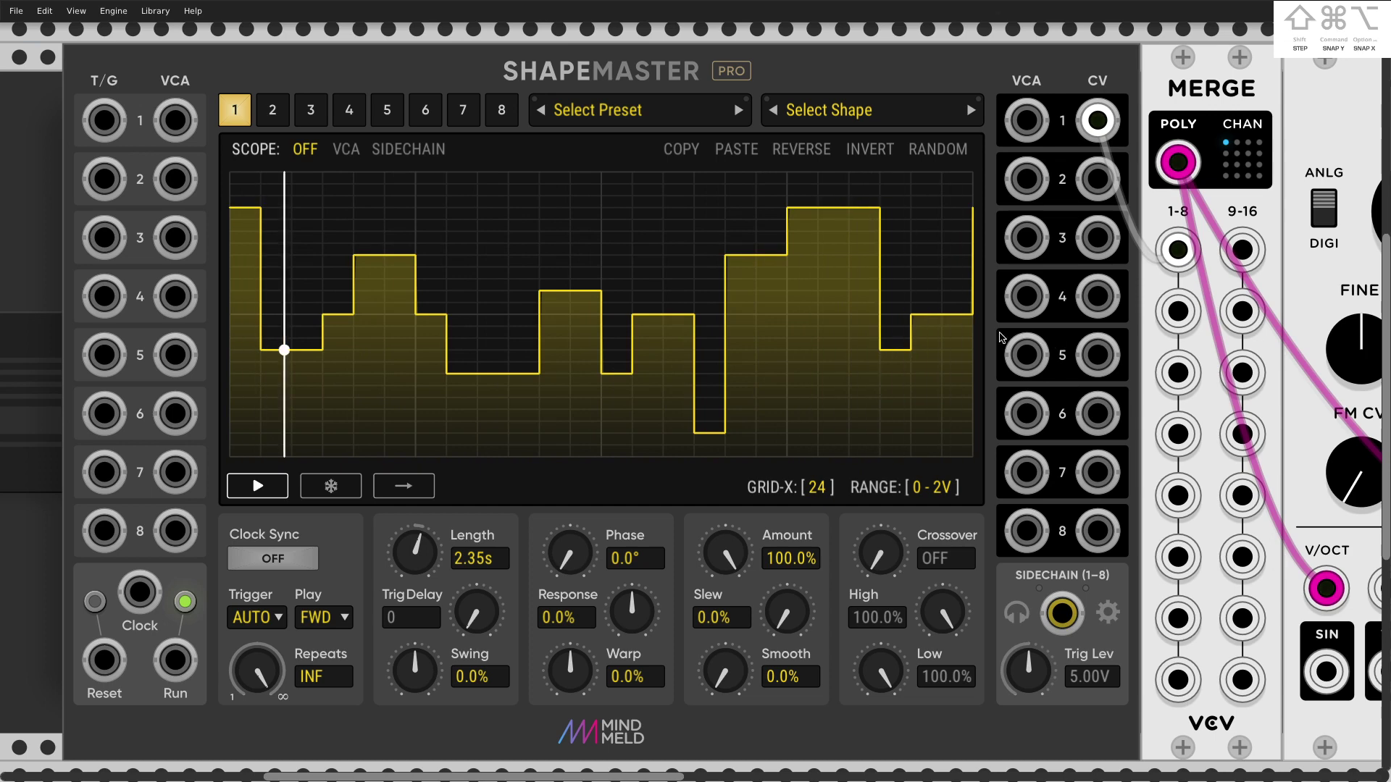
{"action": "right_click", "coordinate": [951, 151]}
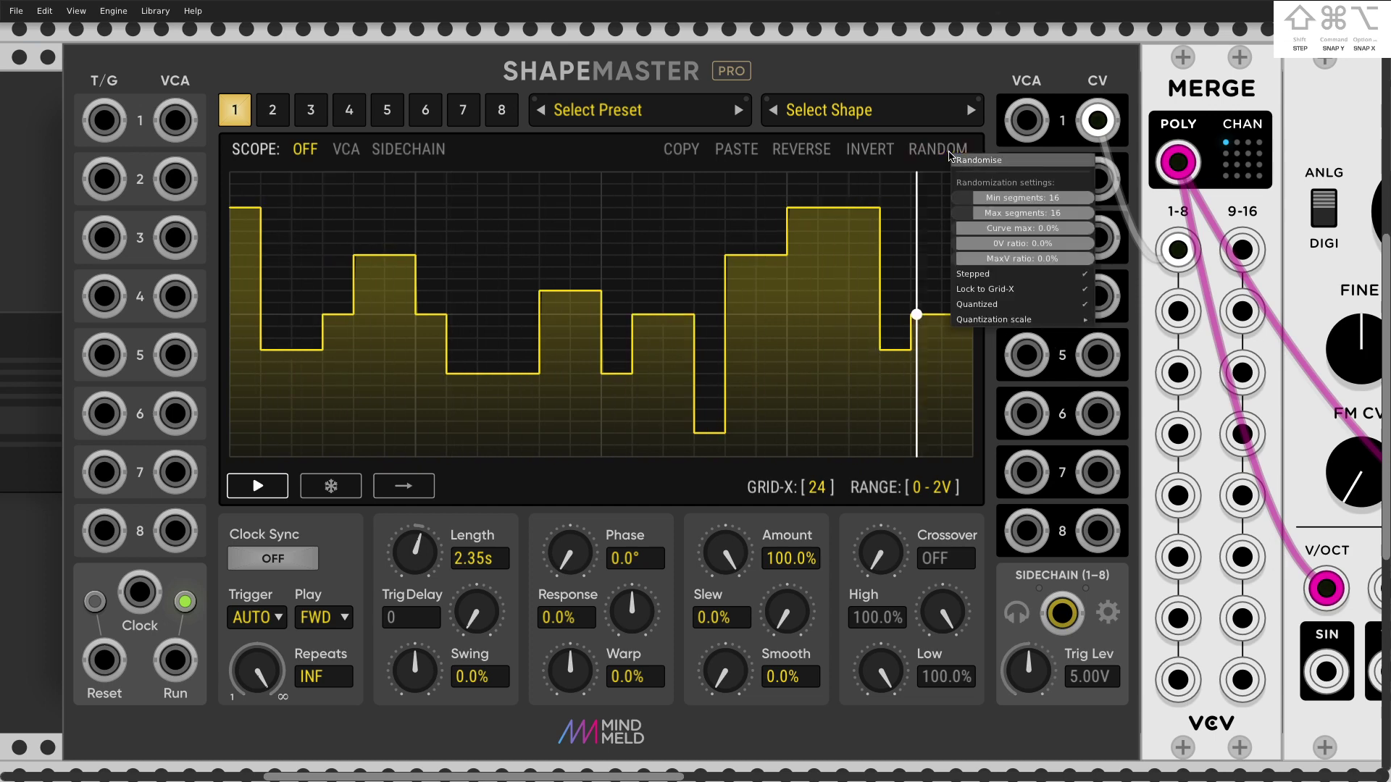
{"action": "left_click", "coordinate": [940, 179]}
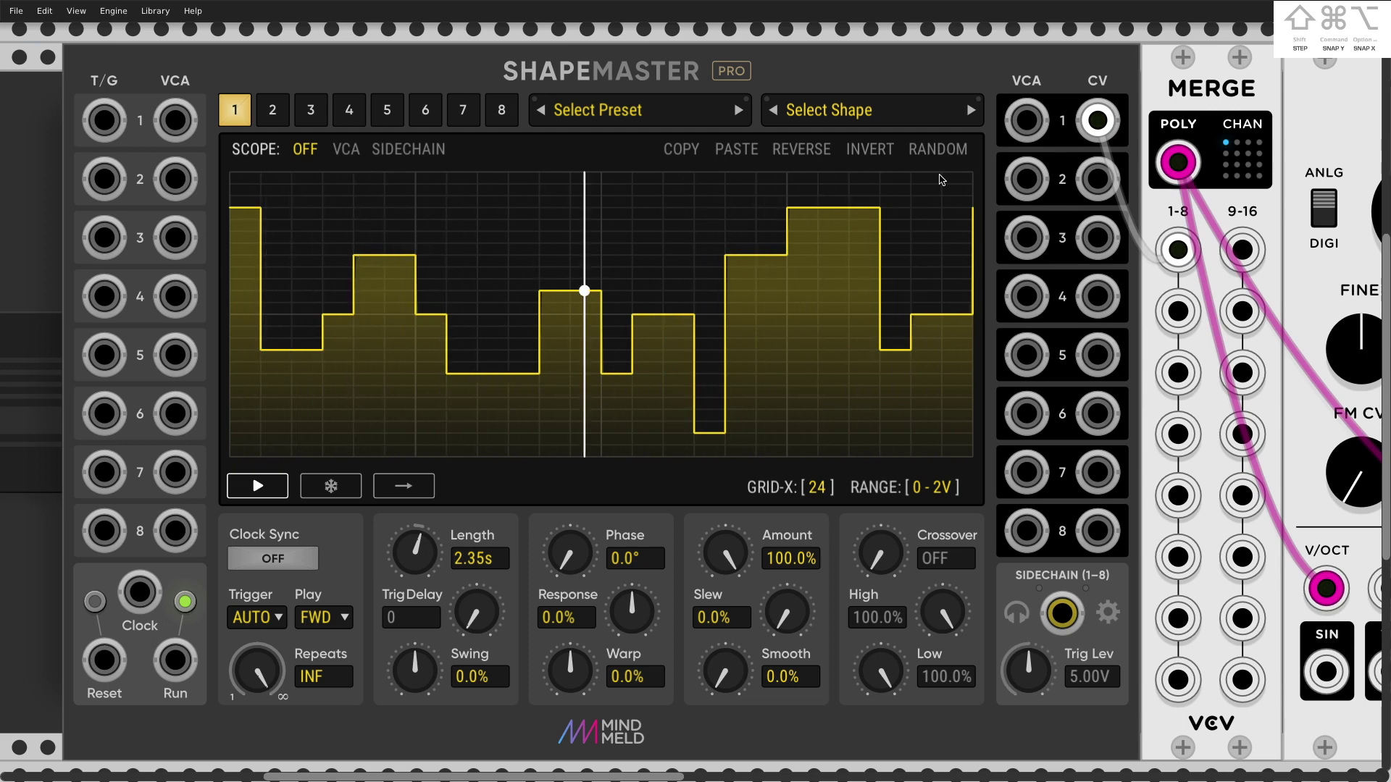
{"action": "right_click", "coordinate": [934, 151]}
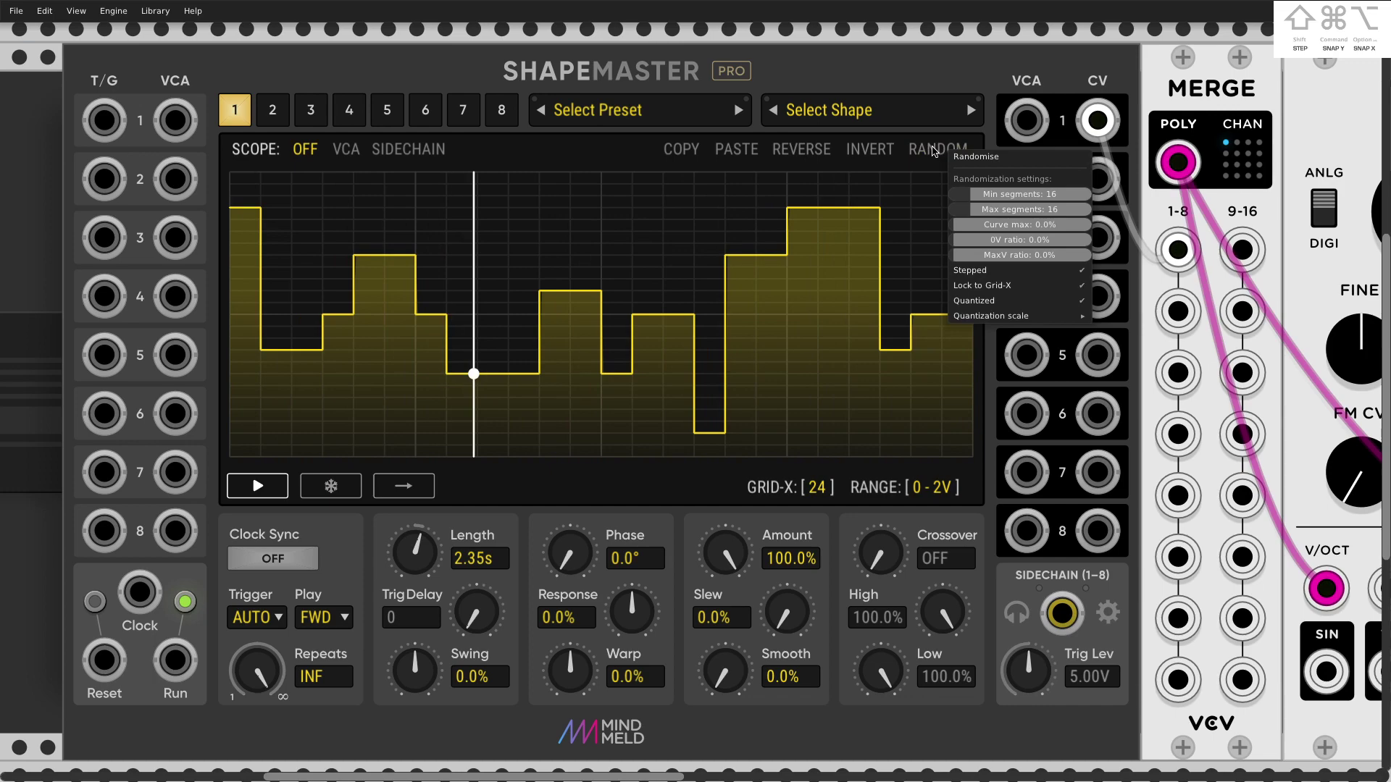
{"action": "left_click", "coordinate": [933, 149]}
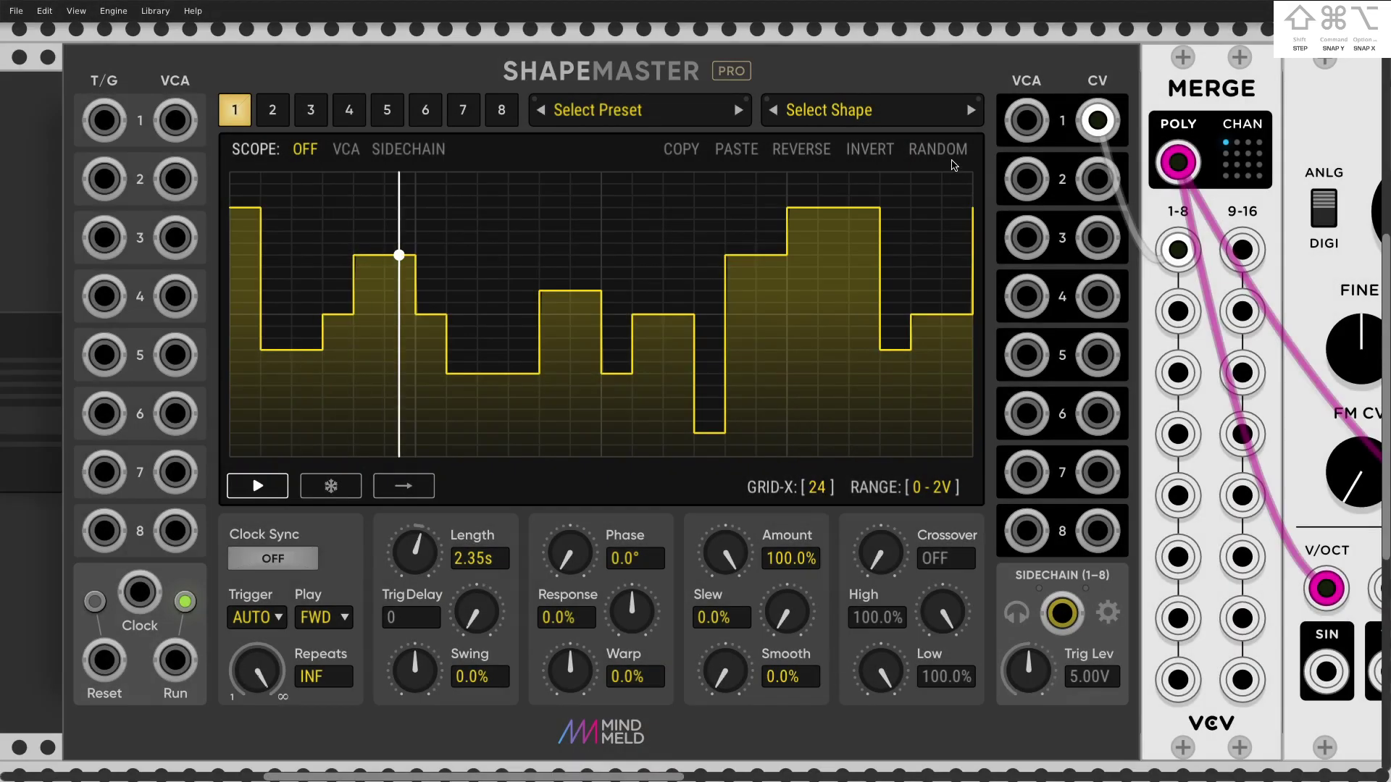
Set channel 1's Grid-X to 16
{"action": "right_click", "coordinate": [953, 165]}
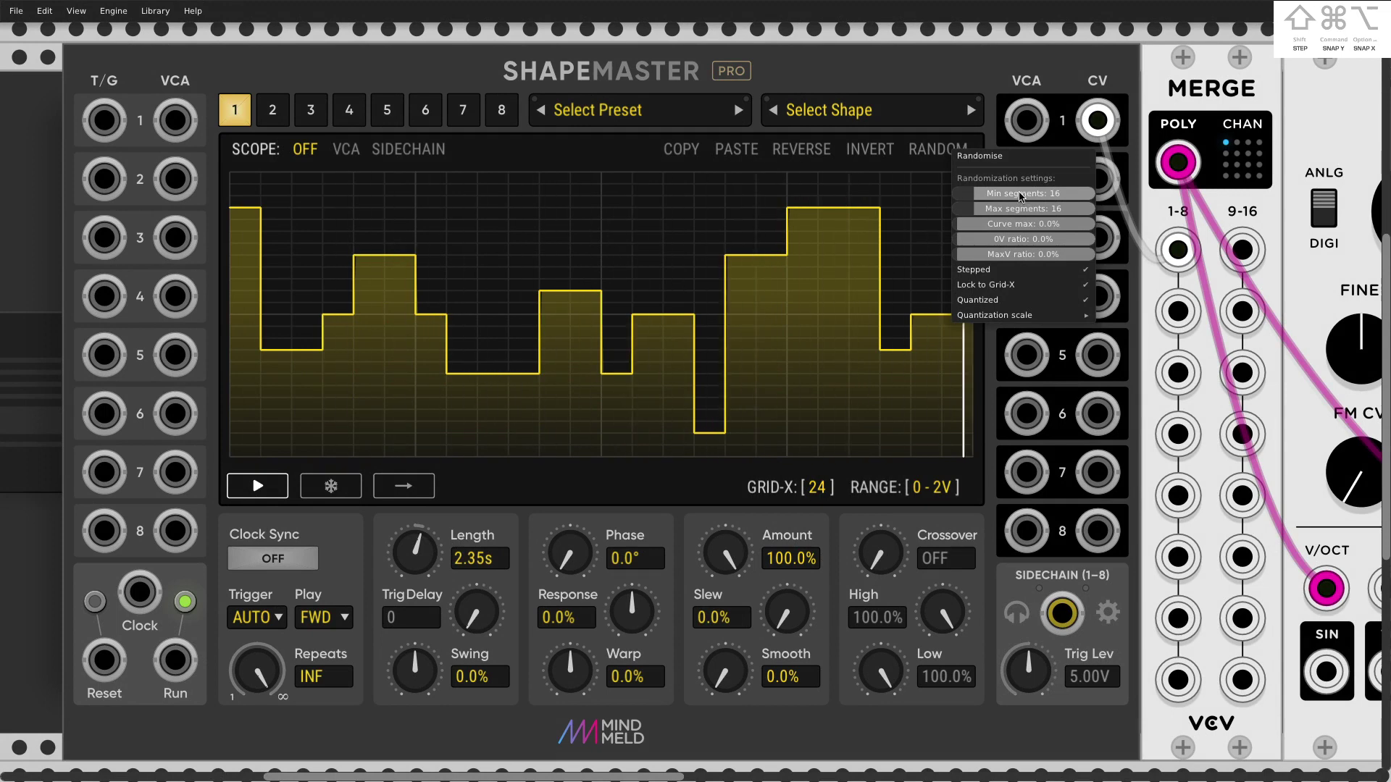
{"action": "left_click", "coordinate": [819, 481]}
{"action": "left_click", "coordinate": [818, 482]}
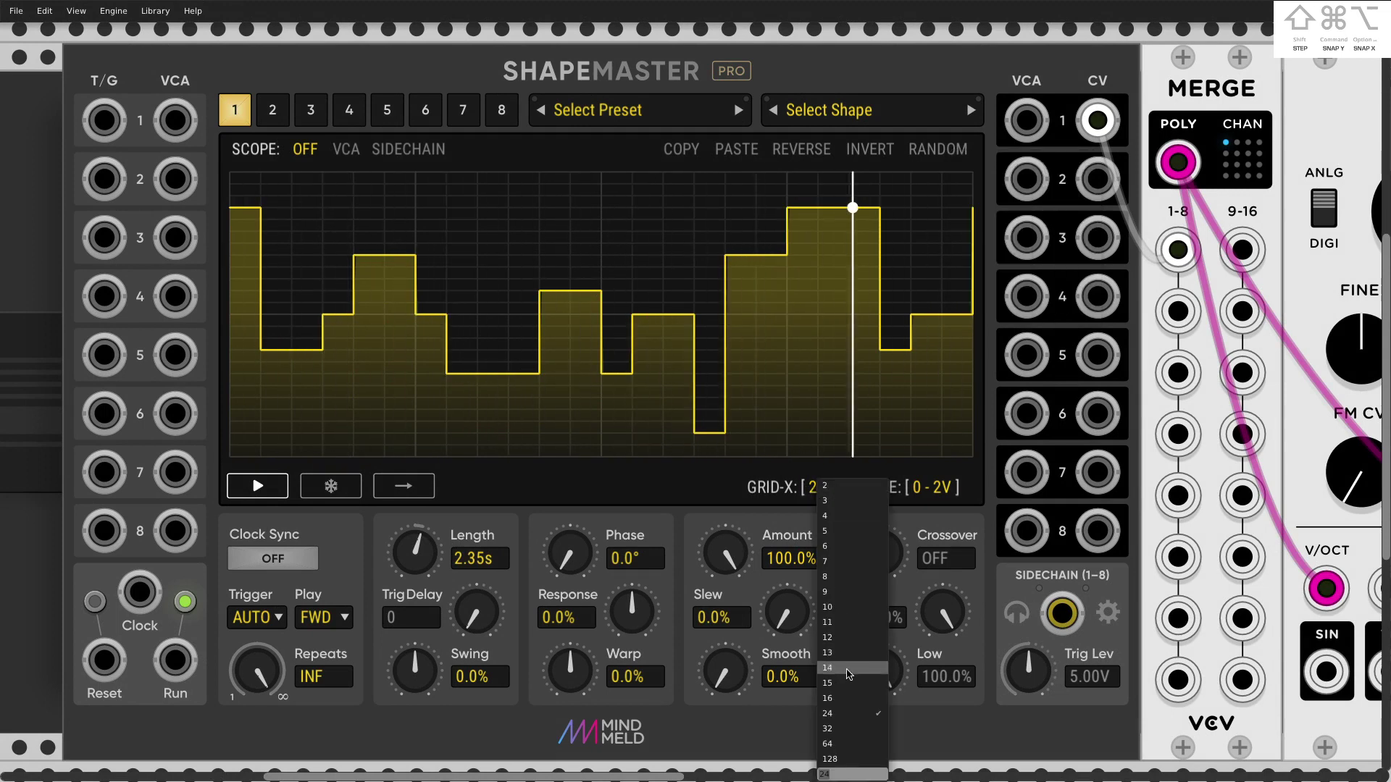
{"action": "left_click", "coordinate": [844, 699]}
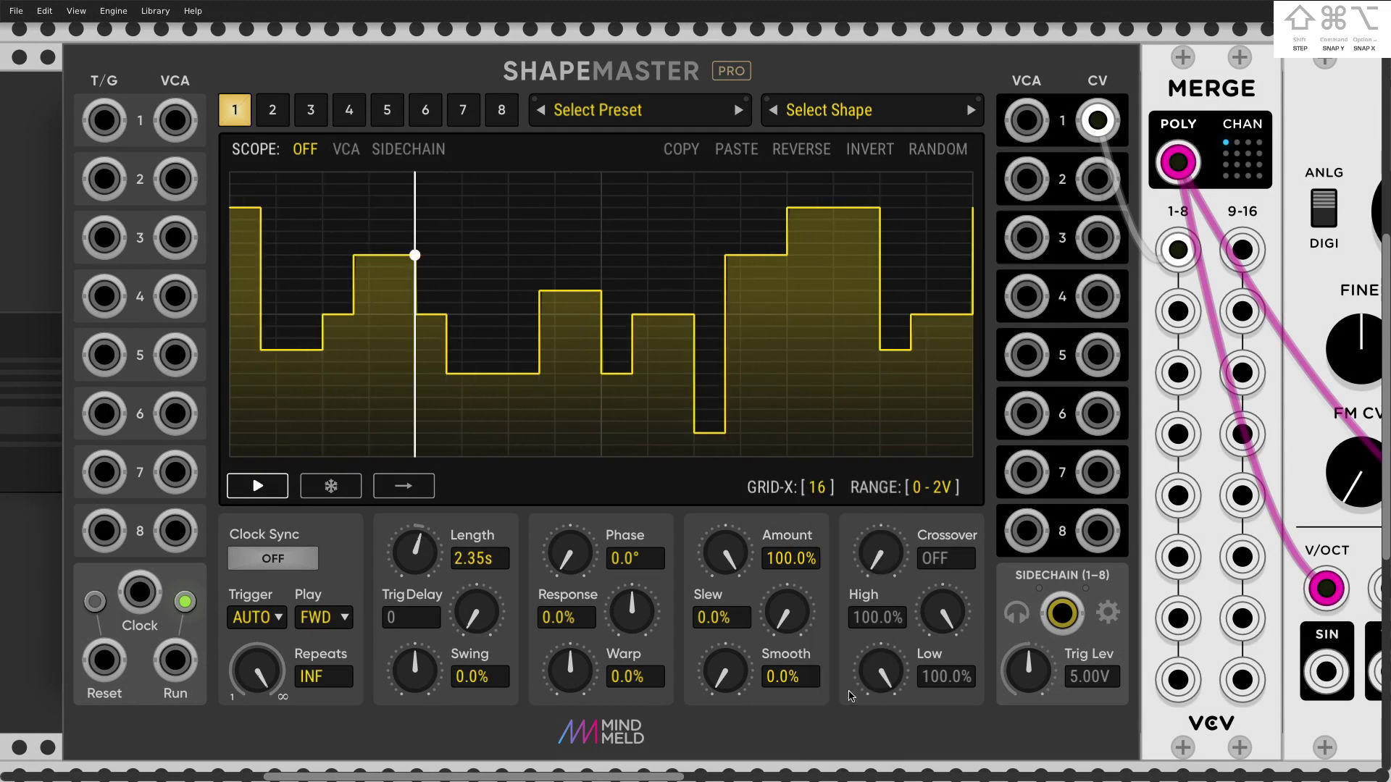
Set channel 1's minimum and maximum random segments to 9 and randomise the shape
{"action": "left_click", "coordinate": [961, 144]}
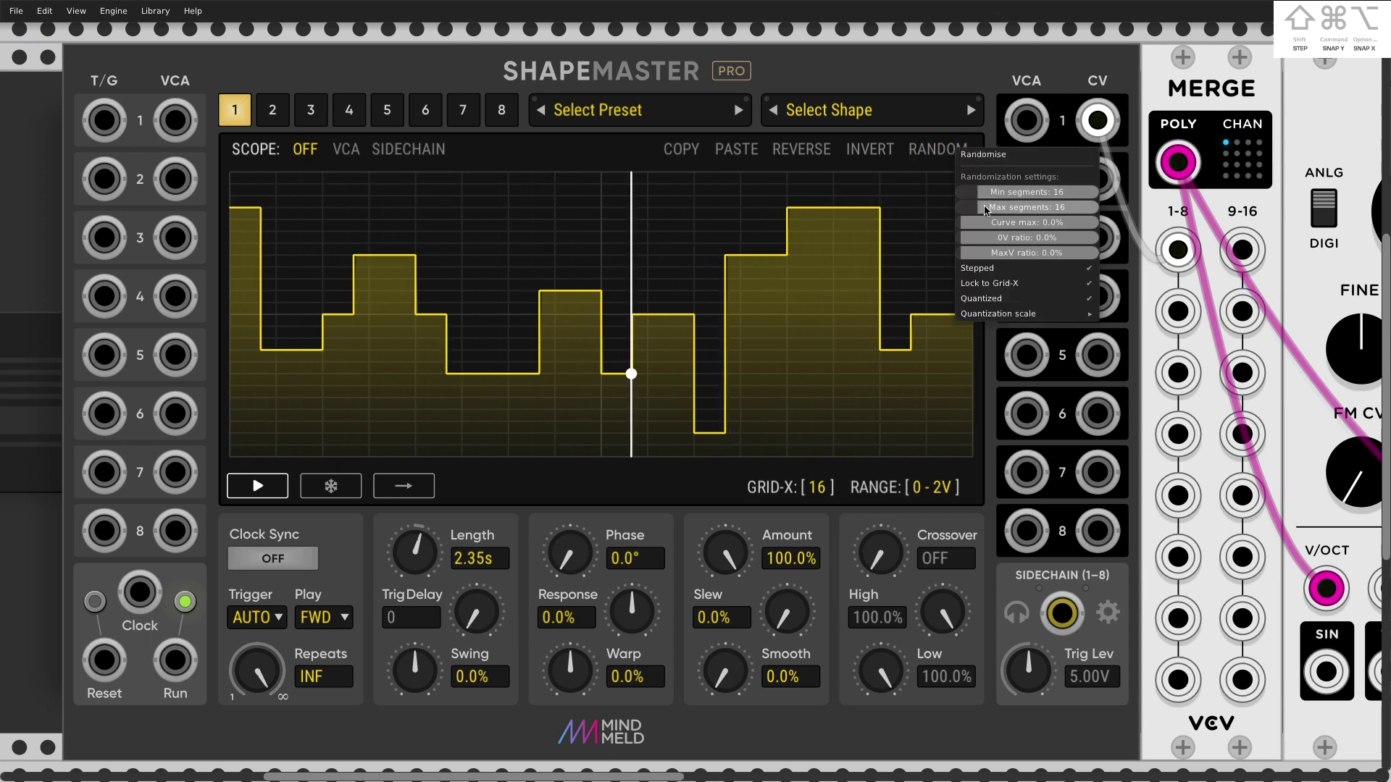
{"action": "left_click_drag", "start_coordinate": [987, 209], "coordinate": [971, 209]}
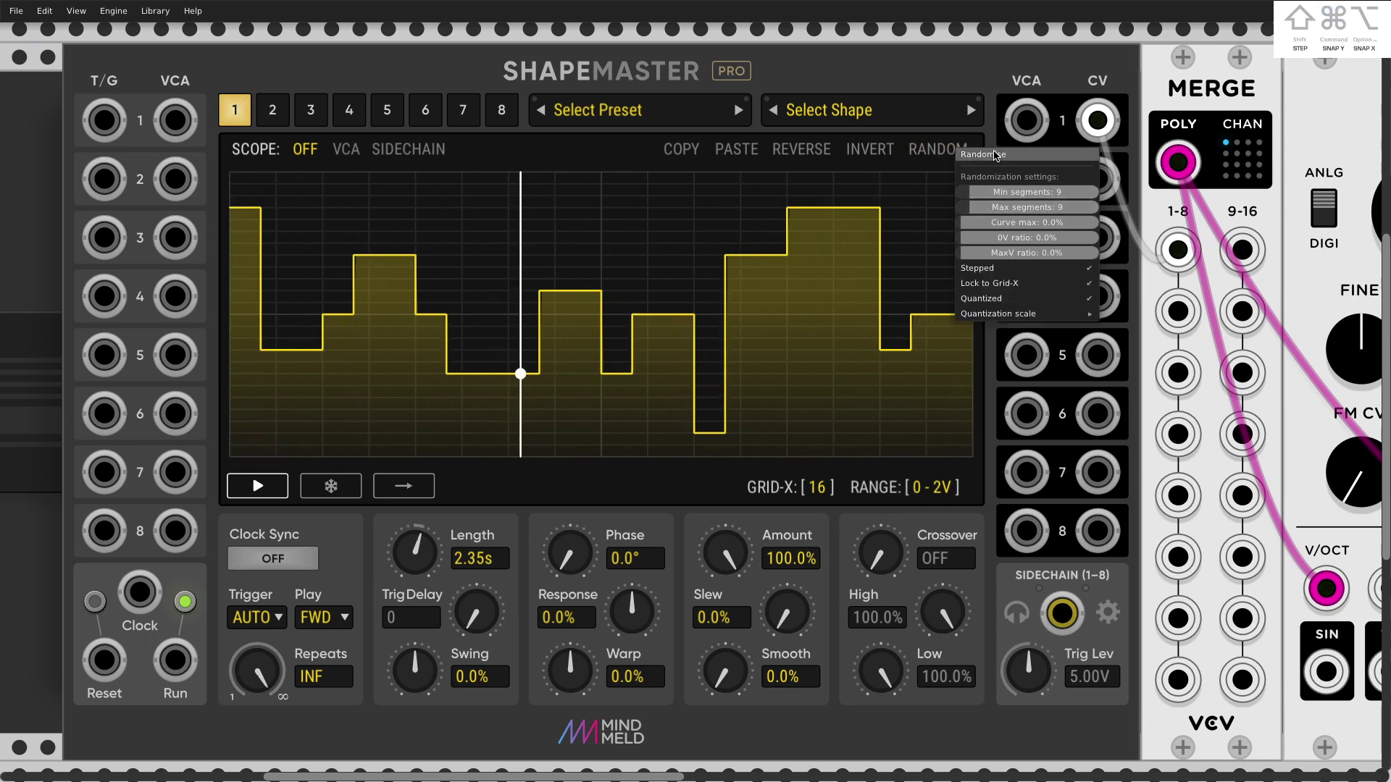
{"action": "left_click", "coordinate": [996, 155]}
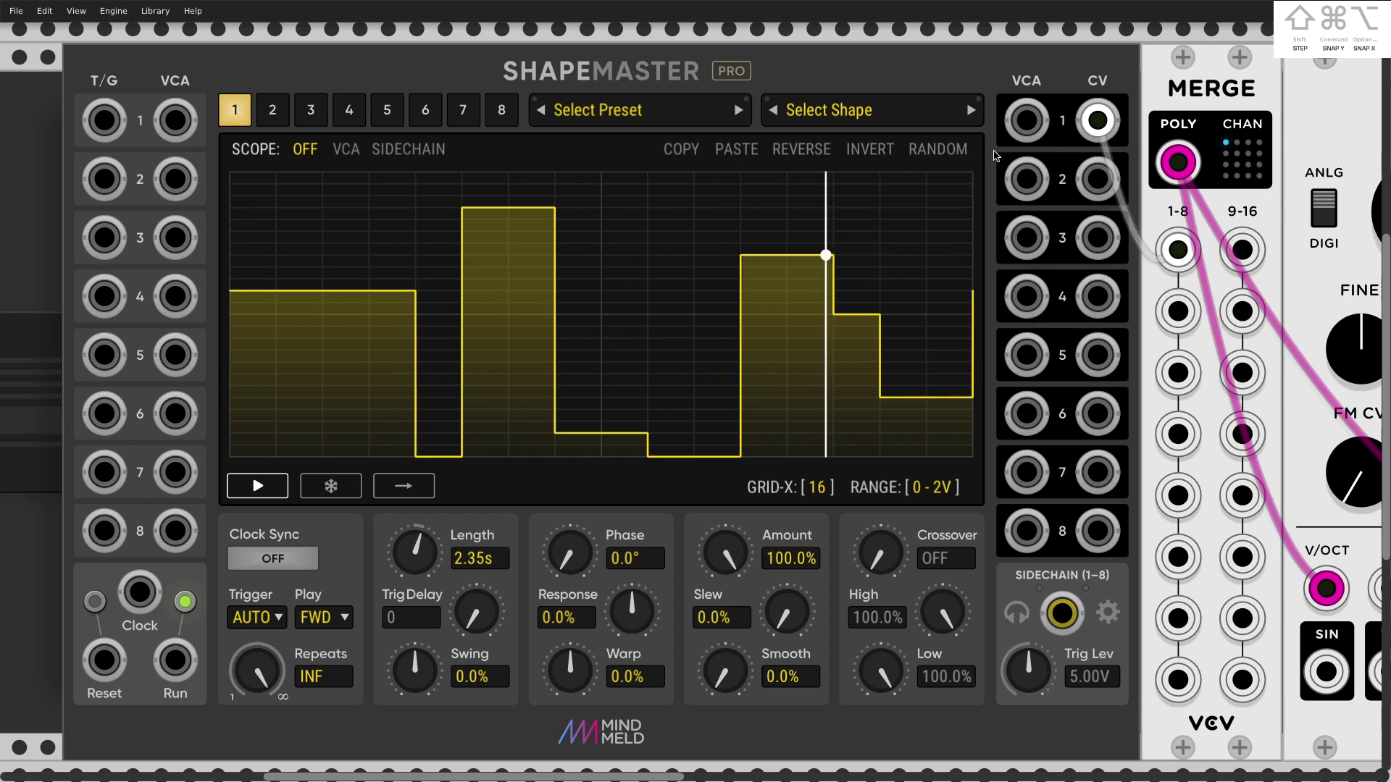
Turn on the display of shape nodes in ShapeMaster
{"action": "right_click", "coordinate": [349, 68]}
{"action": "mouse_move", "coordinate": [459, 322]}
{"action": "left_click", "coordinate": [434, 286]}
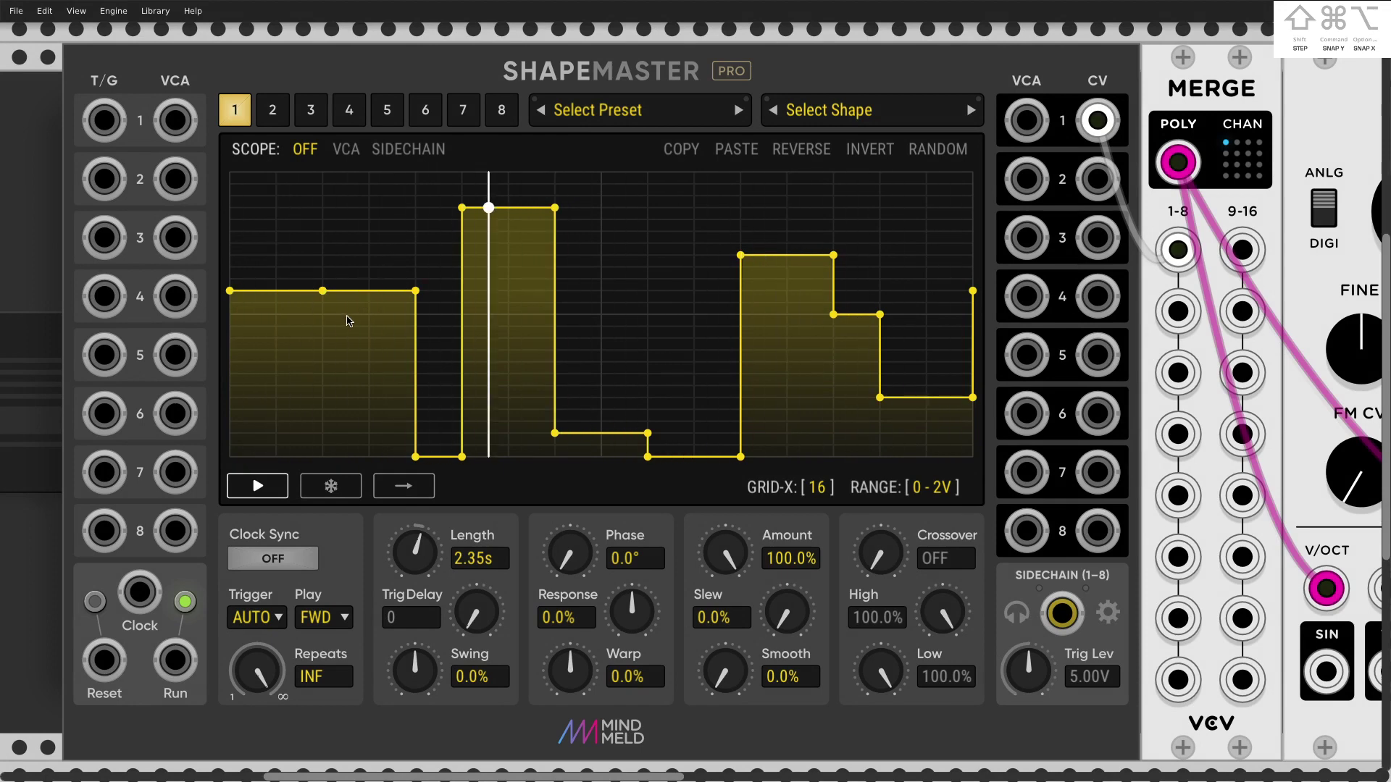
Set channel 1's random segment range to a minimum of 9 and a maximum of 16, and randomise the shape
{"action": "key", "text": "alt"}
{"action": "left_click", "coordinate": [916, 158], "text": "alt"}
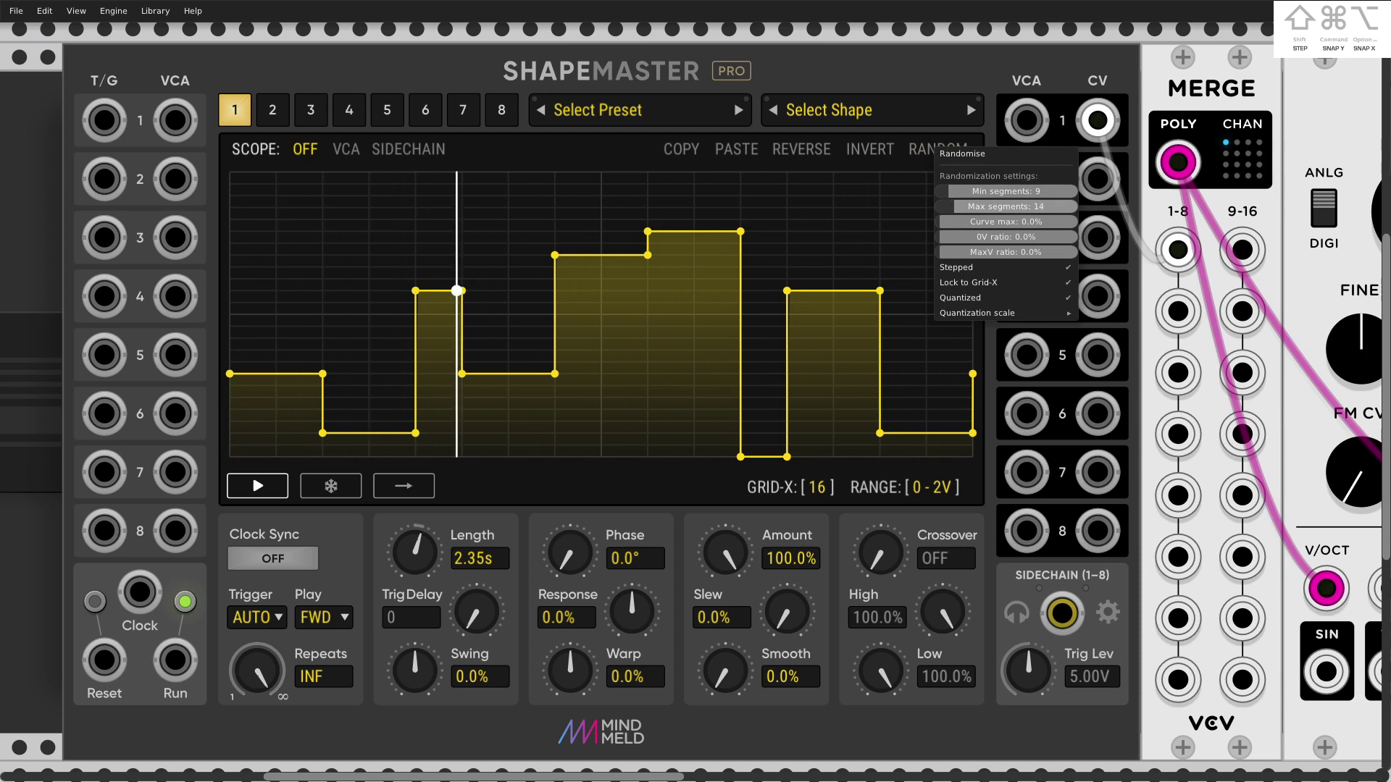
{"action": "left_click_drag", "start_coordinate": [1006, 206], "coordinate": [949, 185]}
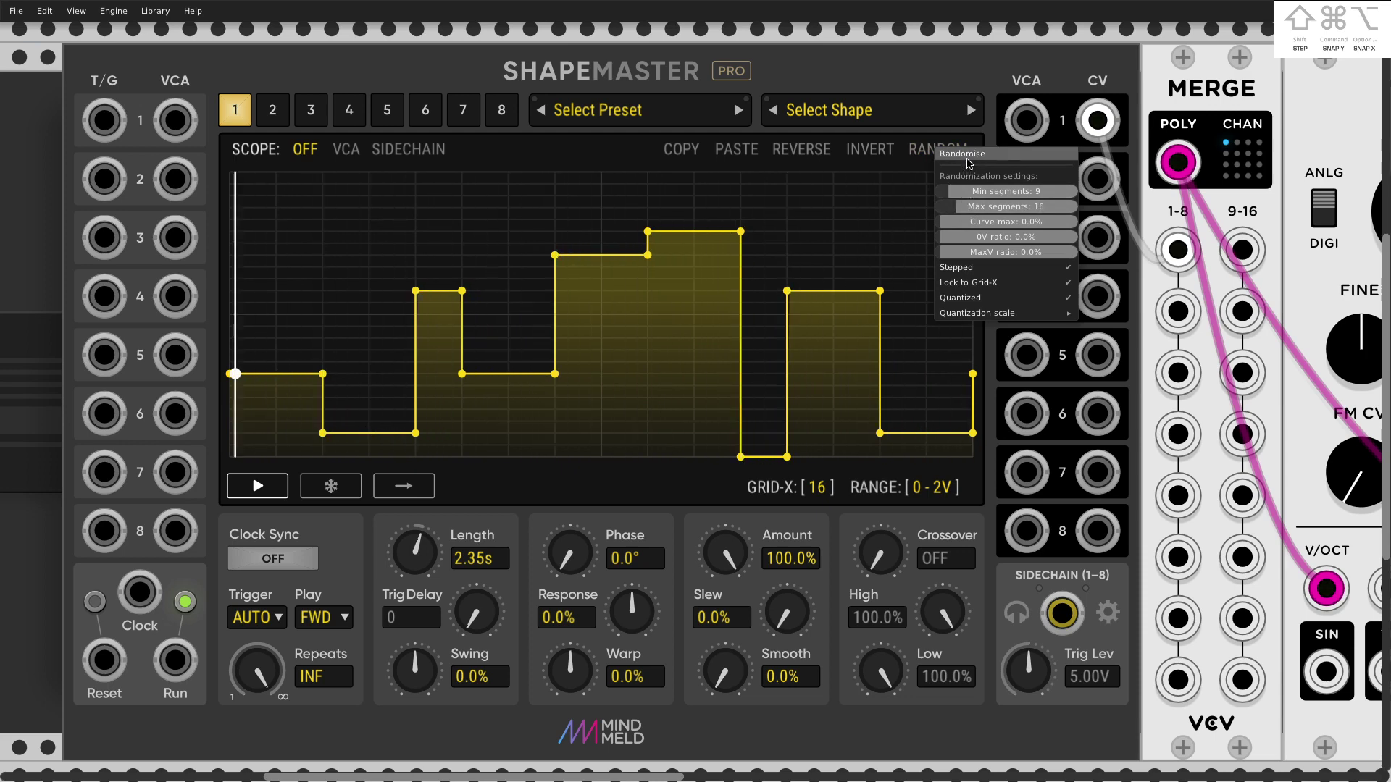
{"action": "left_click", "coordinate": [968, 162]}
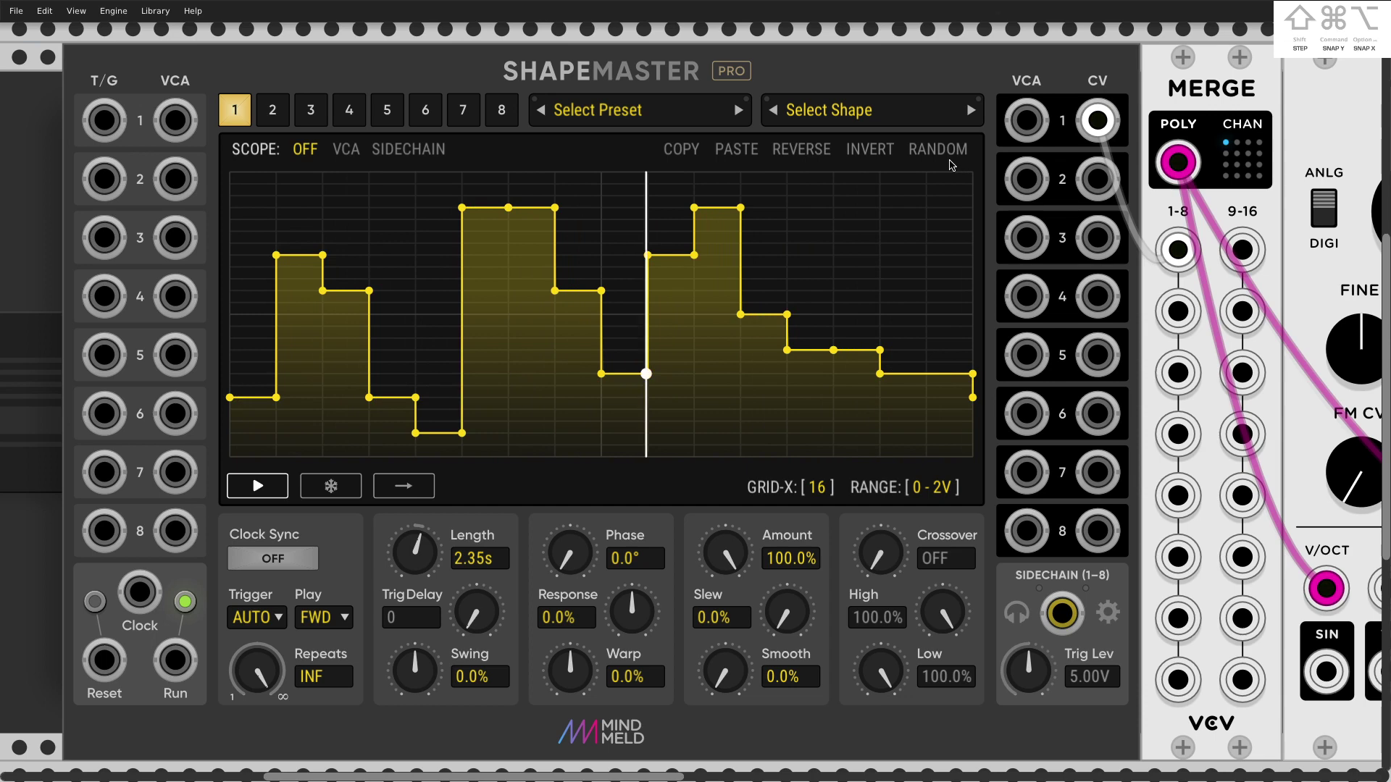
Set channel 8's Grid-X to 2 and step its shape into a square pulse that is high for the first half
{"action": "left_click", "coordinate": [501, 109]}
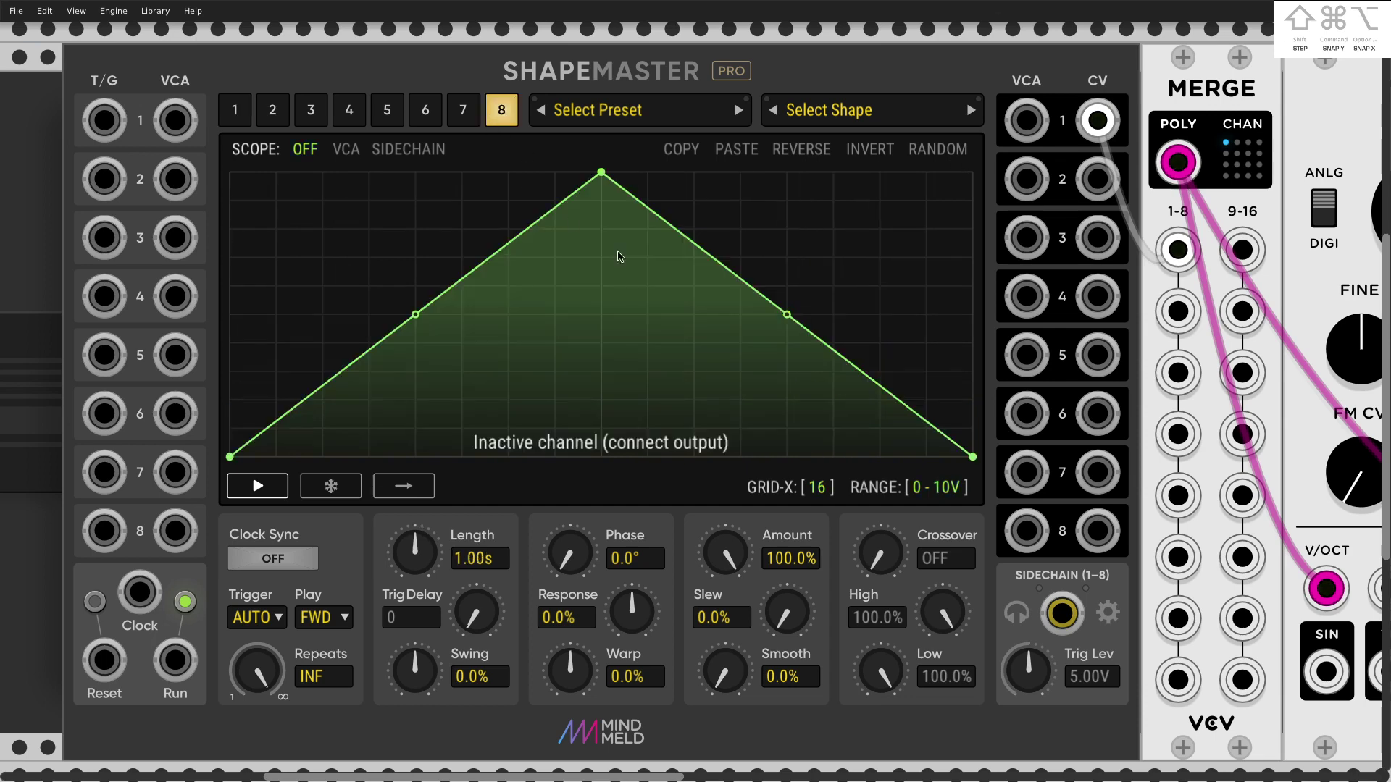
{"action": "left_click", "coordinate": [826, 497]}
{"action": "left_click", "coordinate": [833, 500]}
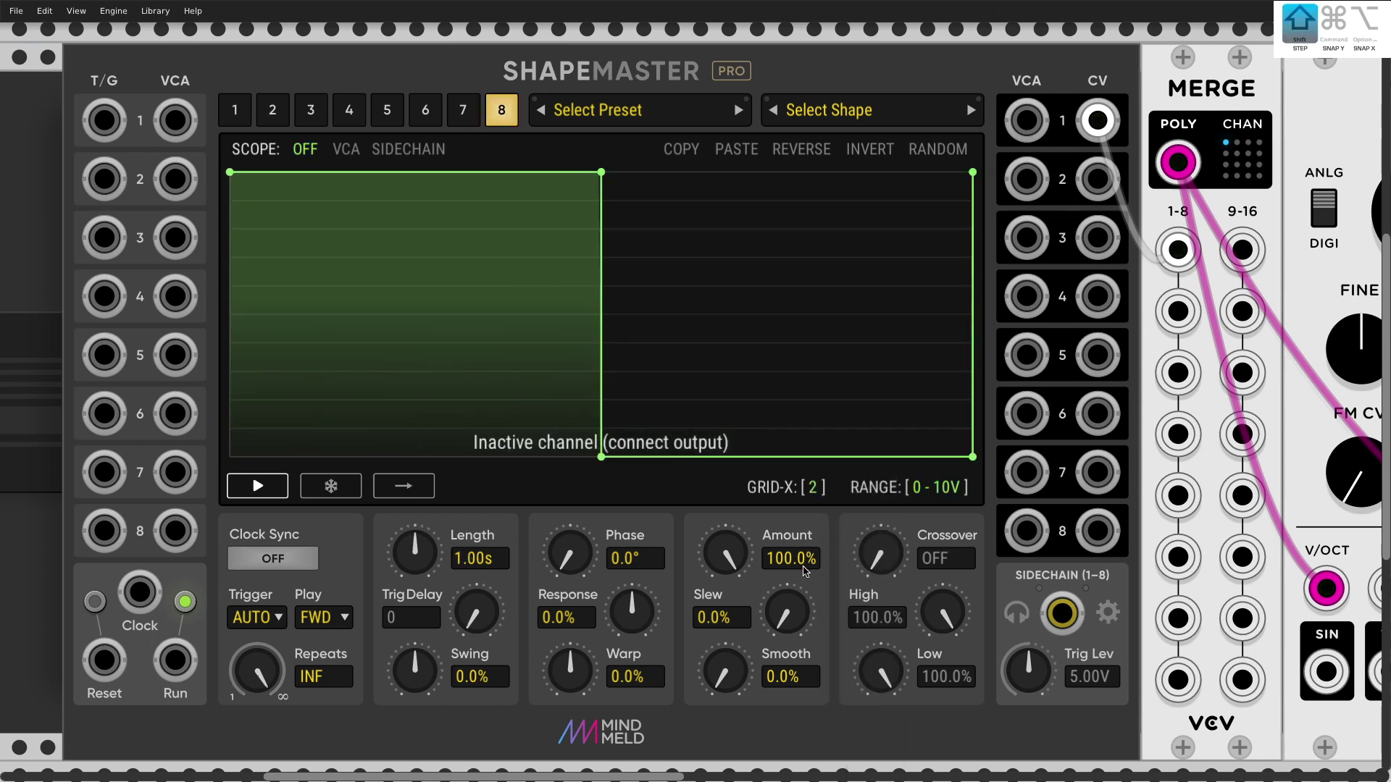
Patch channel 8's CV output to ShapeMaster's Clock input and adjust channel 8's Length
{"action": "left_click_drag", "start_coordinate": [1097, 531], "coordinate": [140, 591]}
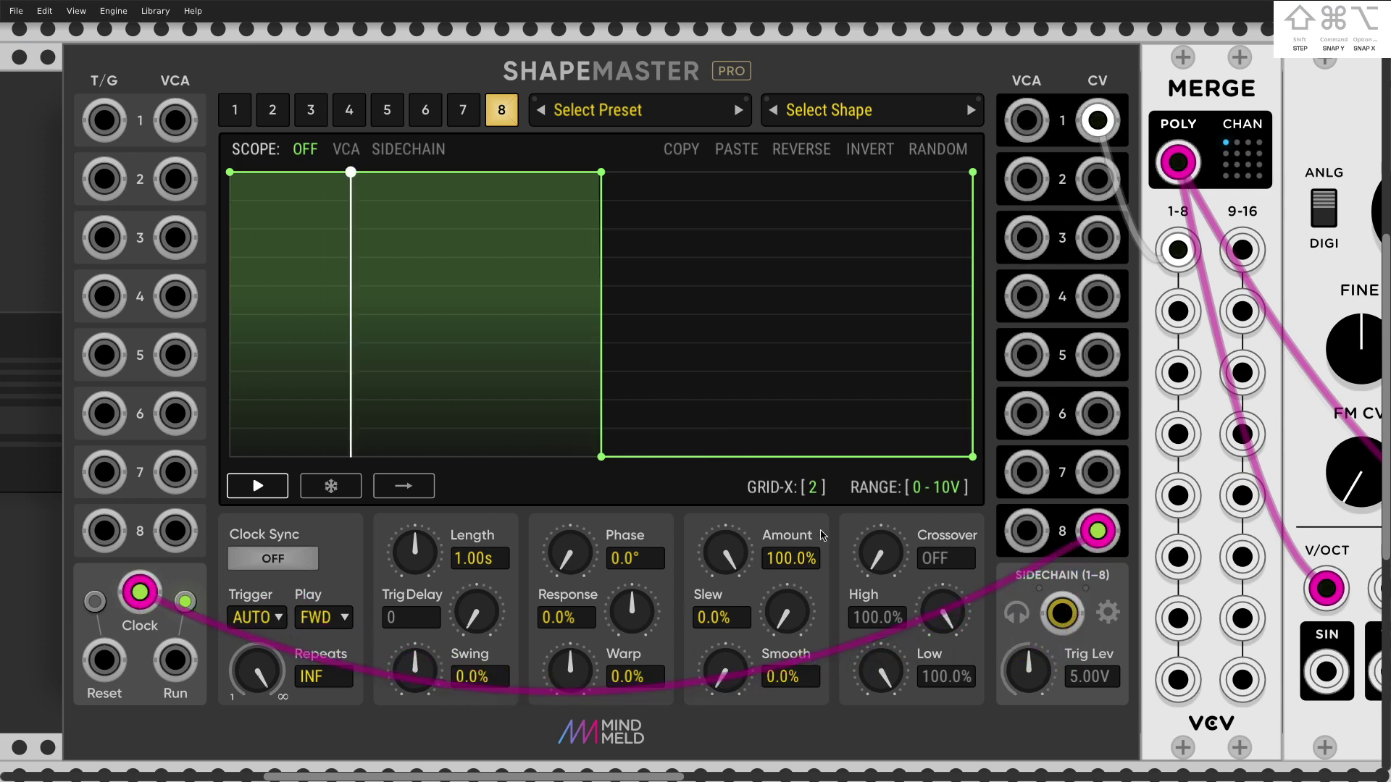
{"action": "left_click", "coordinate": [244, 114]}
{"action": "left_click", "coordinate": [501, 109]}
{"action": "left_click_drag", "start_coordinate": [410, 531], "coordinate": [263, 248]}
Turn on Clock Sync for channel 1 with a length of 2 bars, and fine-tune channel 8's Length to adjust the clock speed
{"action": "left_click", "coordinate": [235, 109]}
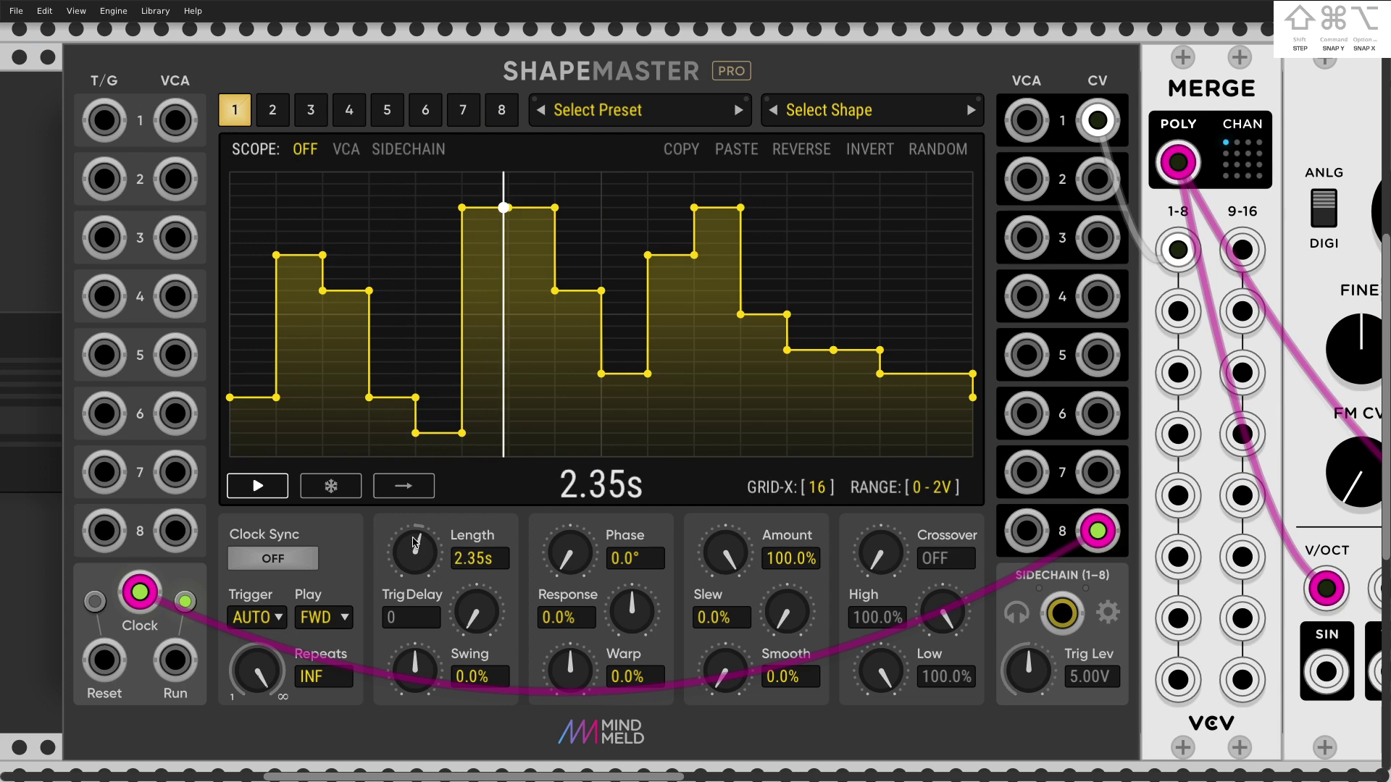
{"action": "left_click", "coordinate": [273, 558]}
{"action": "mouse_move", "coordinate": [398, 573]}
{"action": "left_mouse_down"}
{"action": "mouse_move", "coordinate": [404, 554]}
{"action": "mouse_move", "coordinate": [417, 570]}
{"action": "left_mouse_up"}
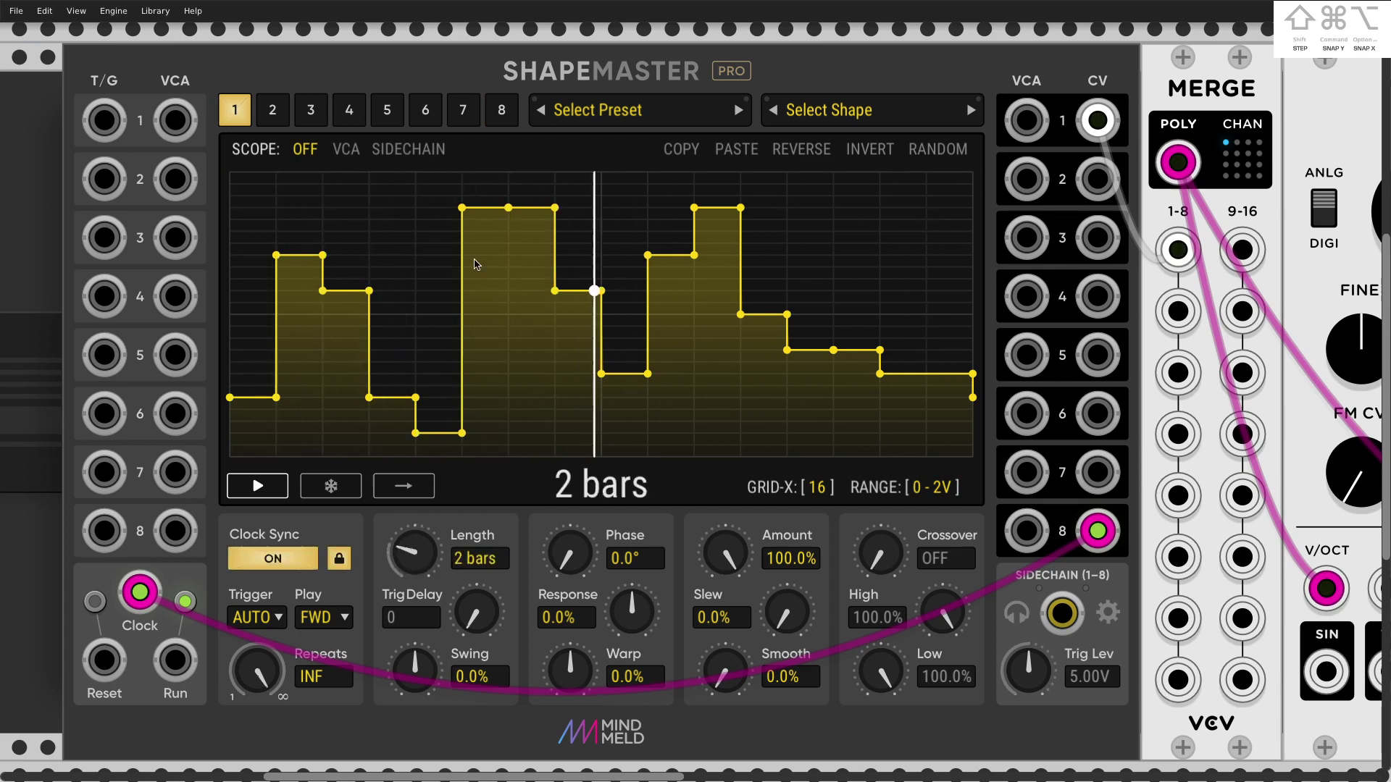
{"action": "left_click", "coordinate": [507, 117]}
{"action": "left_click_drag", "start_coordinate": [413, 554], "coordinate": [412, 552]}
Return to channel 1 and turn off the display of shape nodes
{"action": "left_click", "coordinate": [235, 109]}
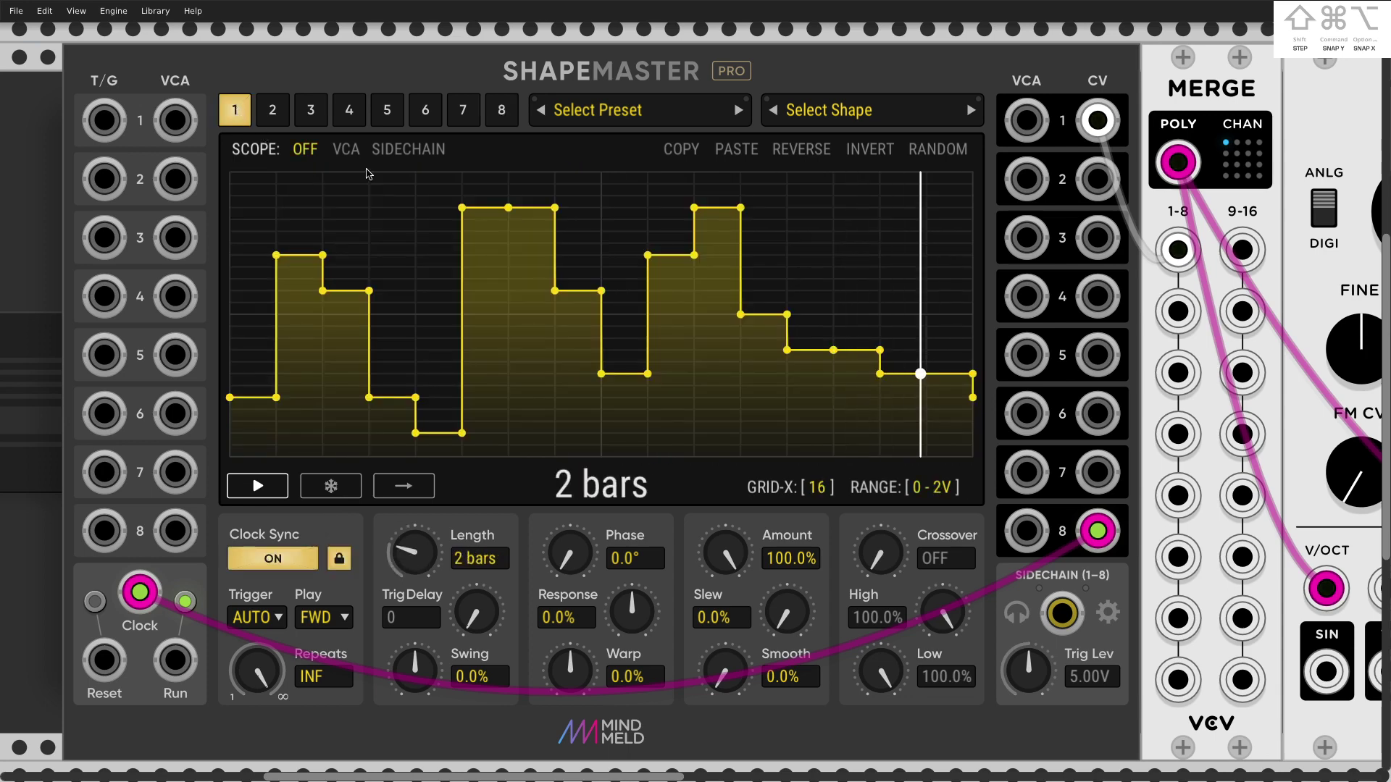
{"action": "right_click", "coordinate": [335, 75]}
{"action": "left_click", "coordinate": [384, 294]}
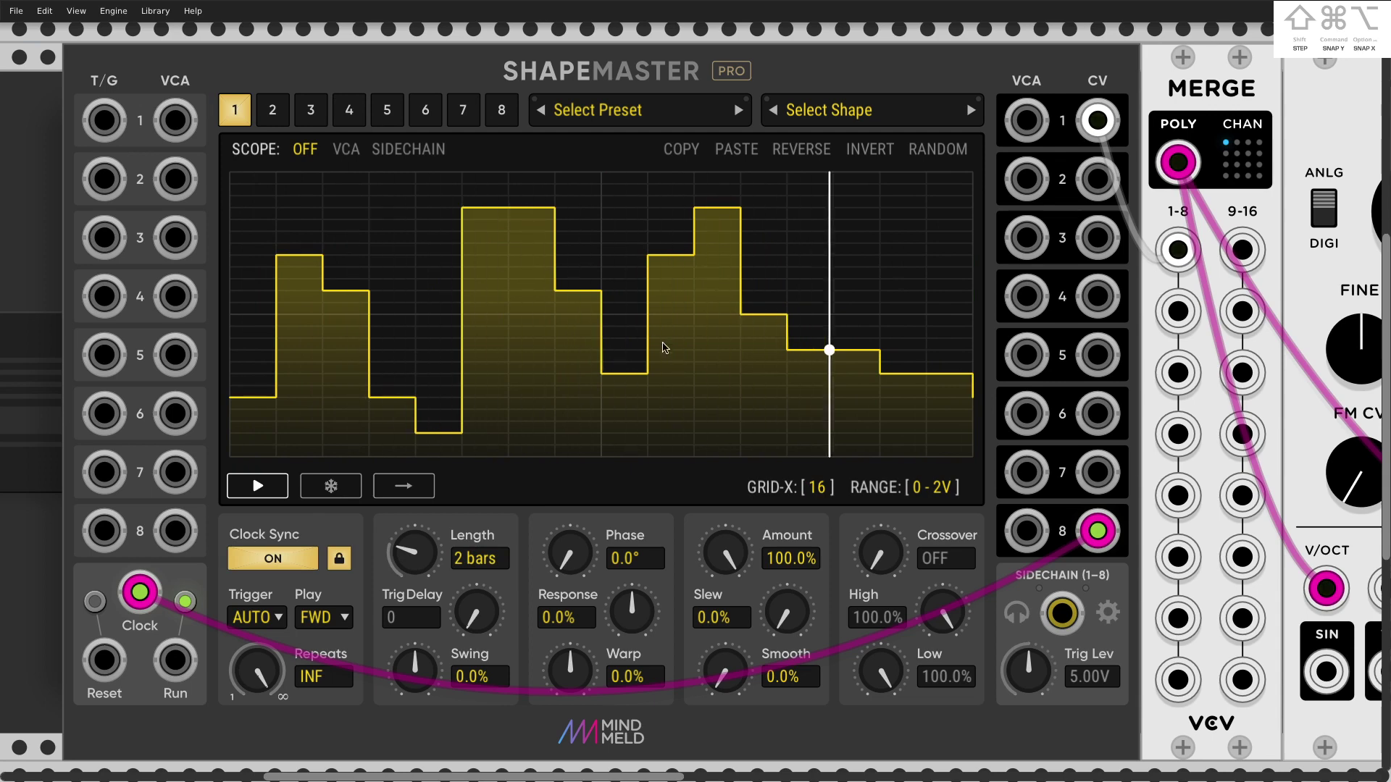
Look through ShapeMaster's unused channels and return to channel 1
{"action": "scroll", "coordinate": [656, 375], "scroll_direction": "left", "scroll_amount": 2}
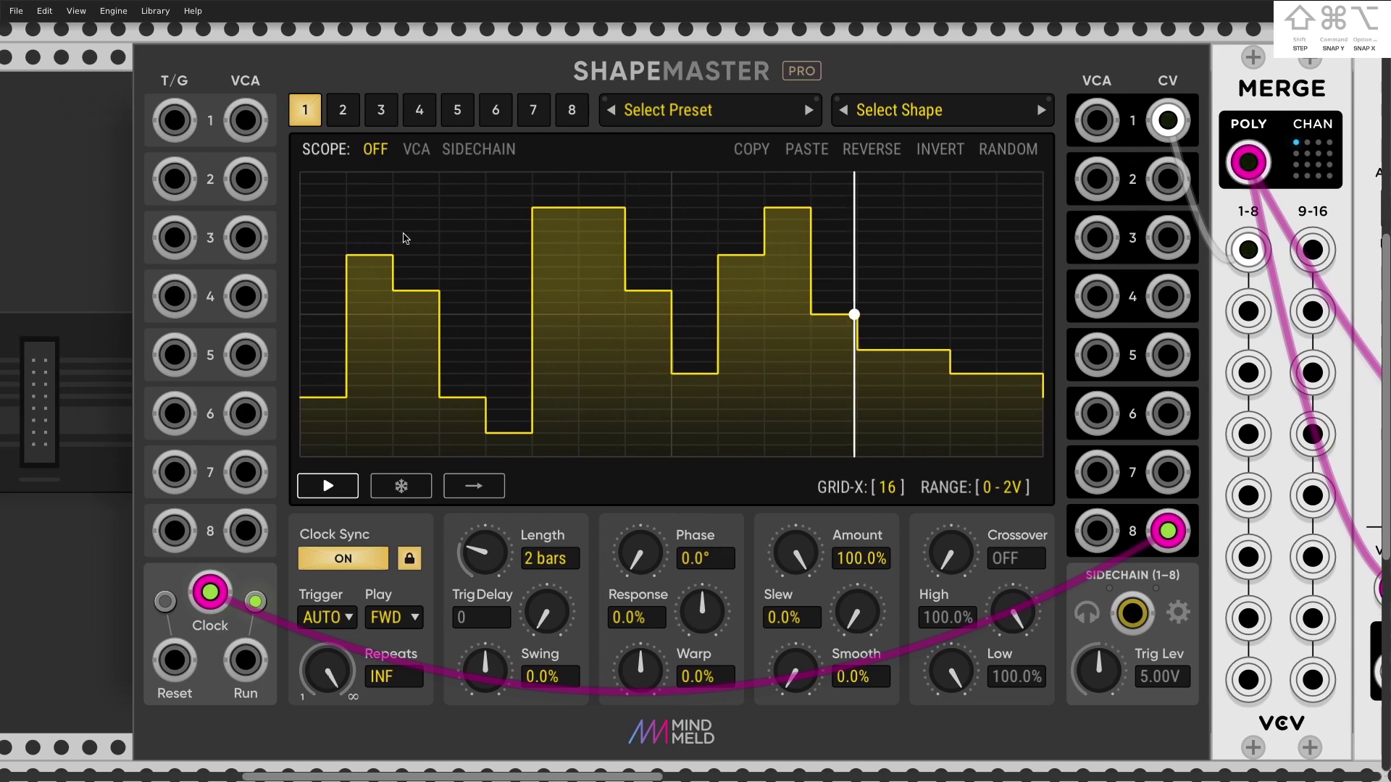
{"action": "left_click", "coordinate": [343, 110]}
{"action": "left_click", "coordinate": [381, 110]}
{"action": "left_click", "coordinate": [419, 110]}
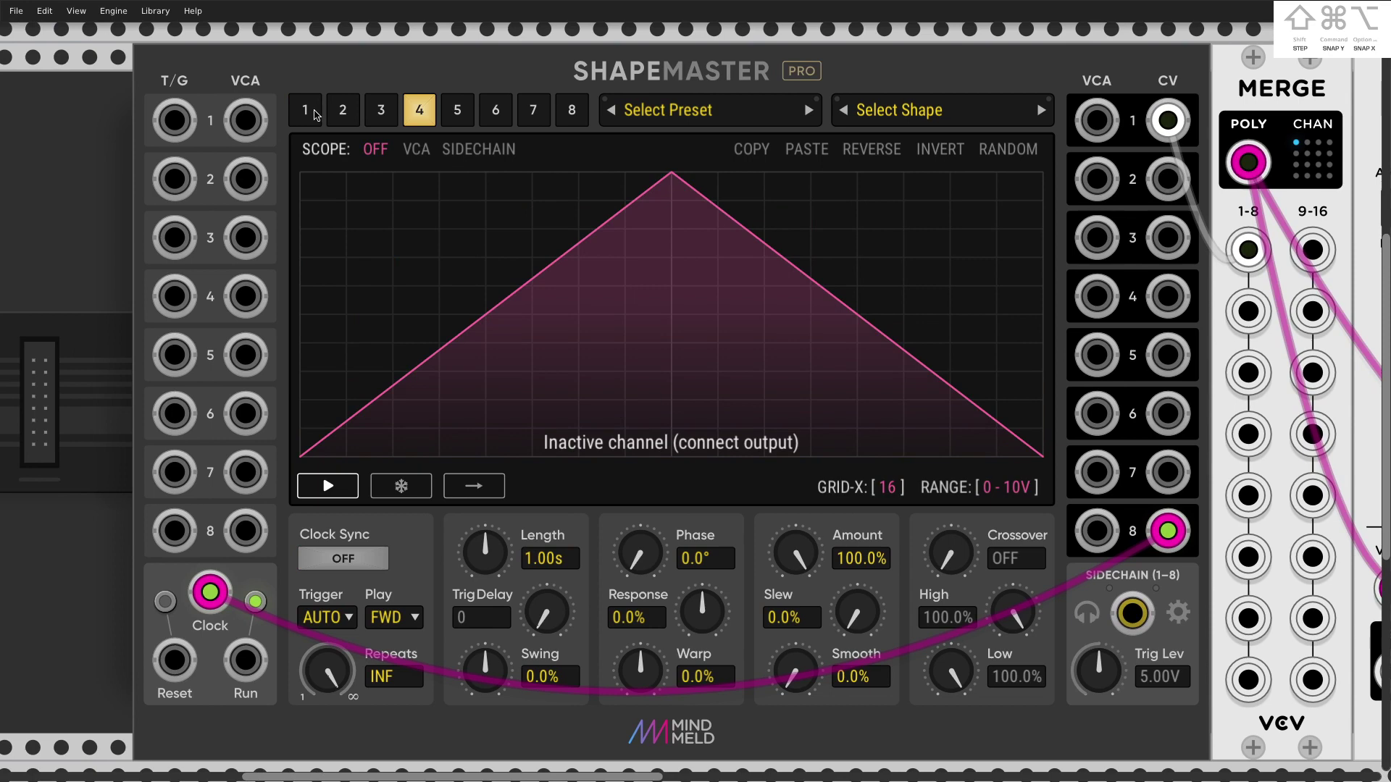
{"action": "left_click", "coordinate": [305, 110]}
{"action": "left_click", "coordinate": [484, 113]}
{"action": "left_click", "coordinate": [457, 110]}
{"action": "left_click", "coordinate": [419, 110]}
{"action": "left_click", "coordinate": [381, 110]}
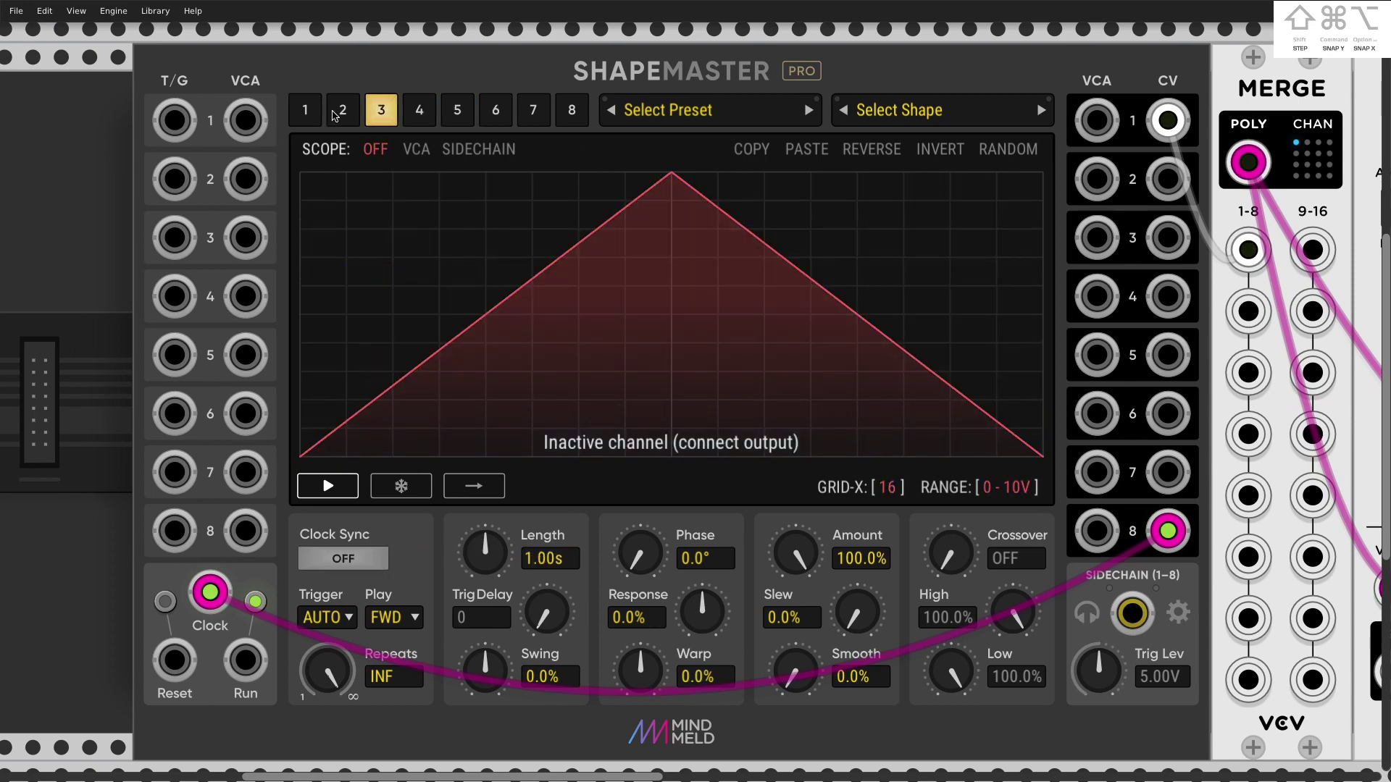
{"action": "left_click", "coordinate": [305, 110]}
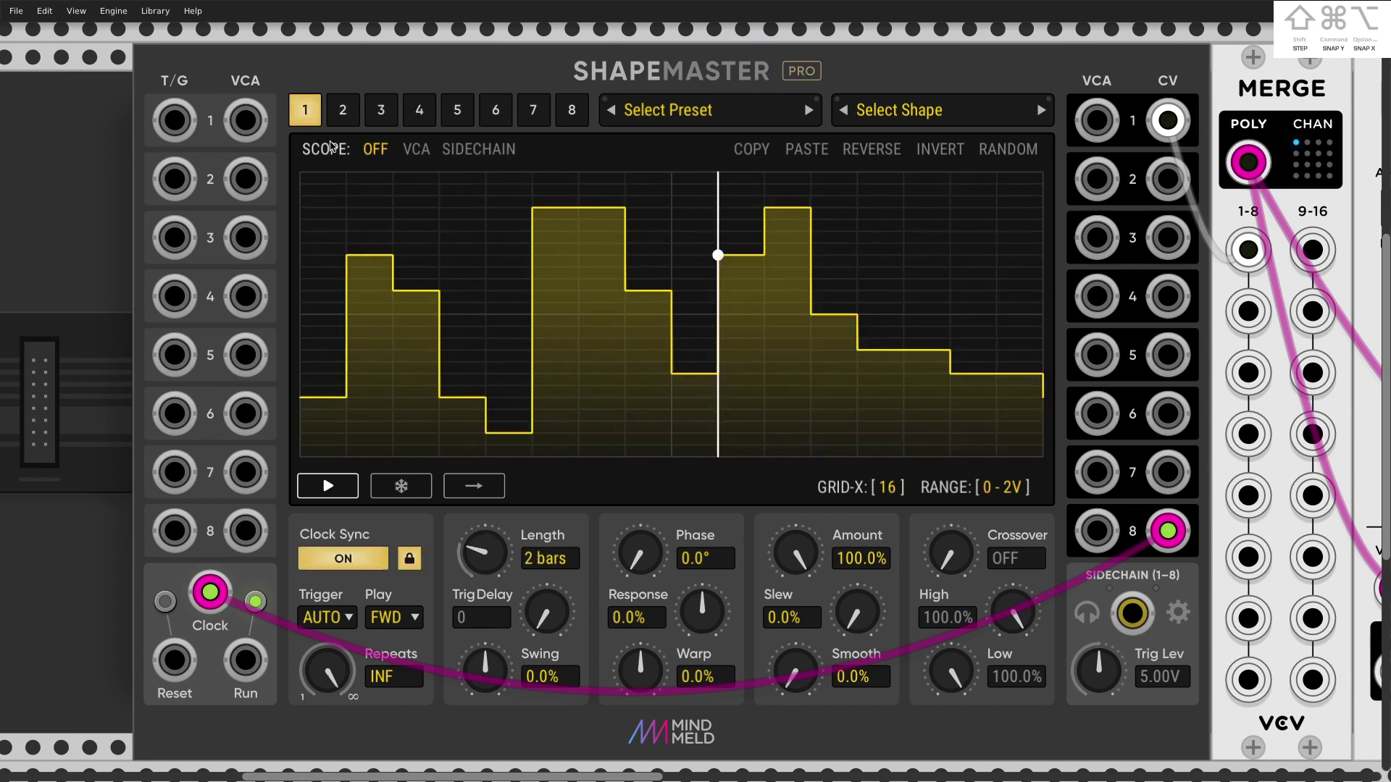
Set channel 7's randomization to 16 minimum and maximum segments, Stepped, with a 0V ratio of 82.3% and a MaxV ratio of 17.7%
{"action": "scroll", "coordinate": [329, 138], "scroll_direction": "up", "scroll_amount": 1}
{"action": "left_click", "coordinate": [539, 127]}
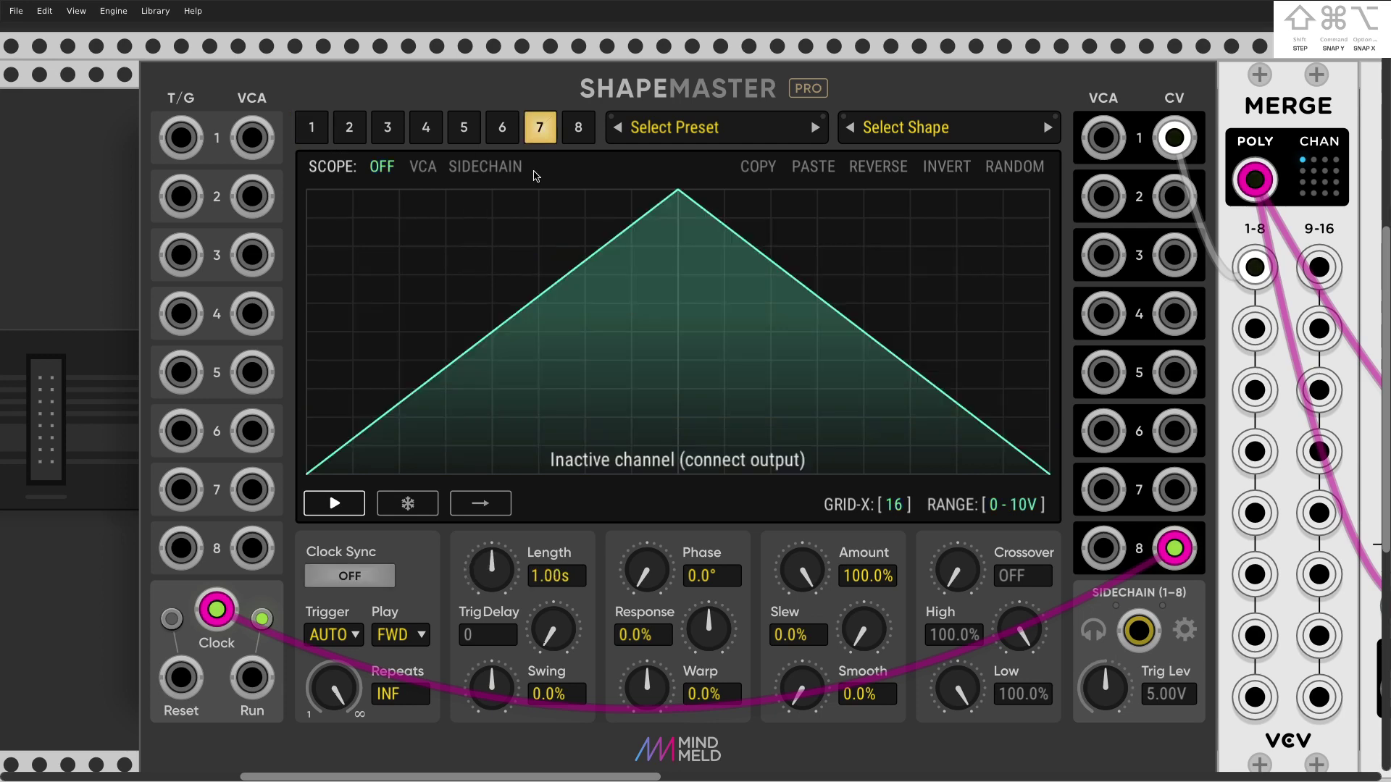
{"action": "right_click", "coordinate": [1008, 166]}
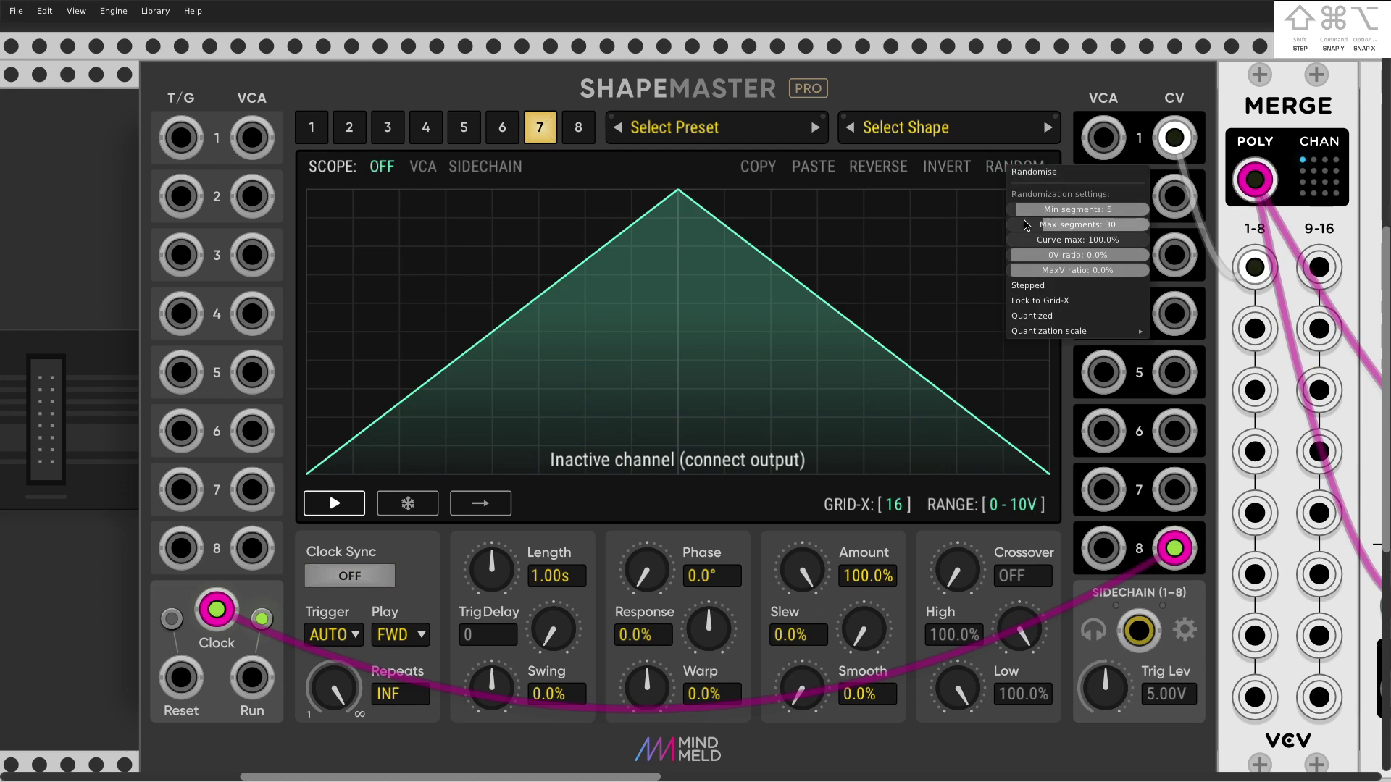
{"action": "left_click_drag", "start_coordinate": [1043, 225], "coordinate": [1032, 224]}
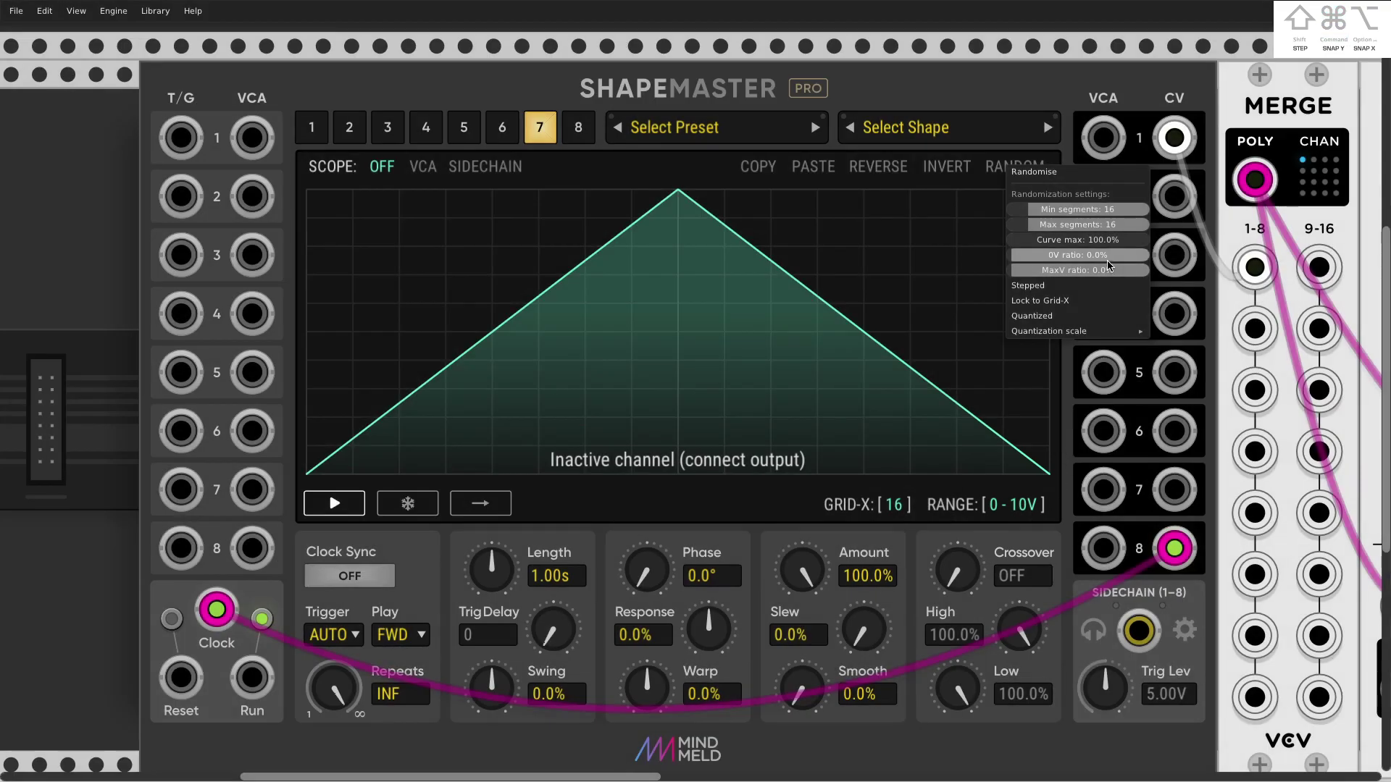
{"action": "left_click", "coordinate": [1069, 286]}
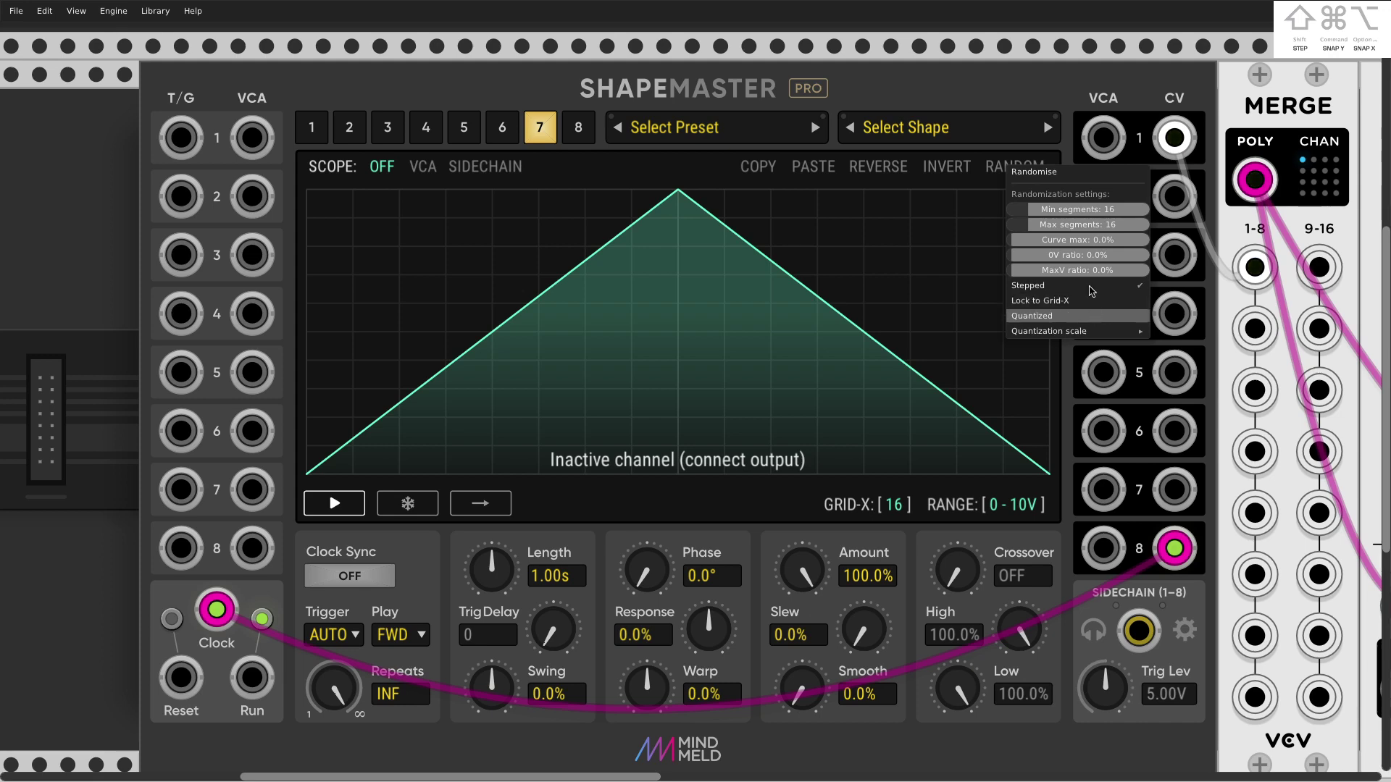
{"action": "left_click_drag", "start_coordinate": [1090, 255], "coordinate": [1131, 255]}
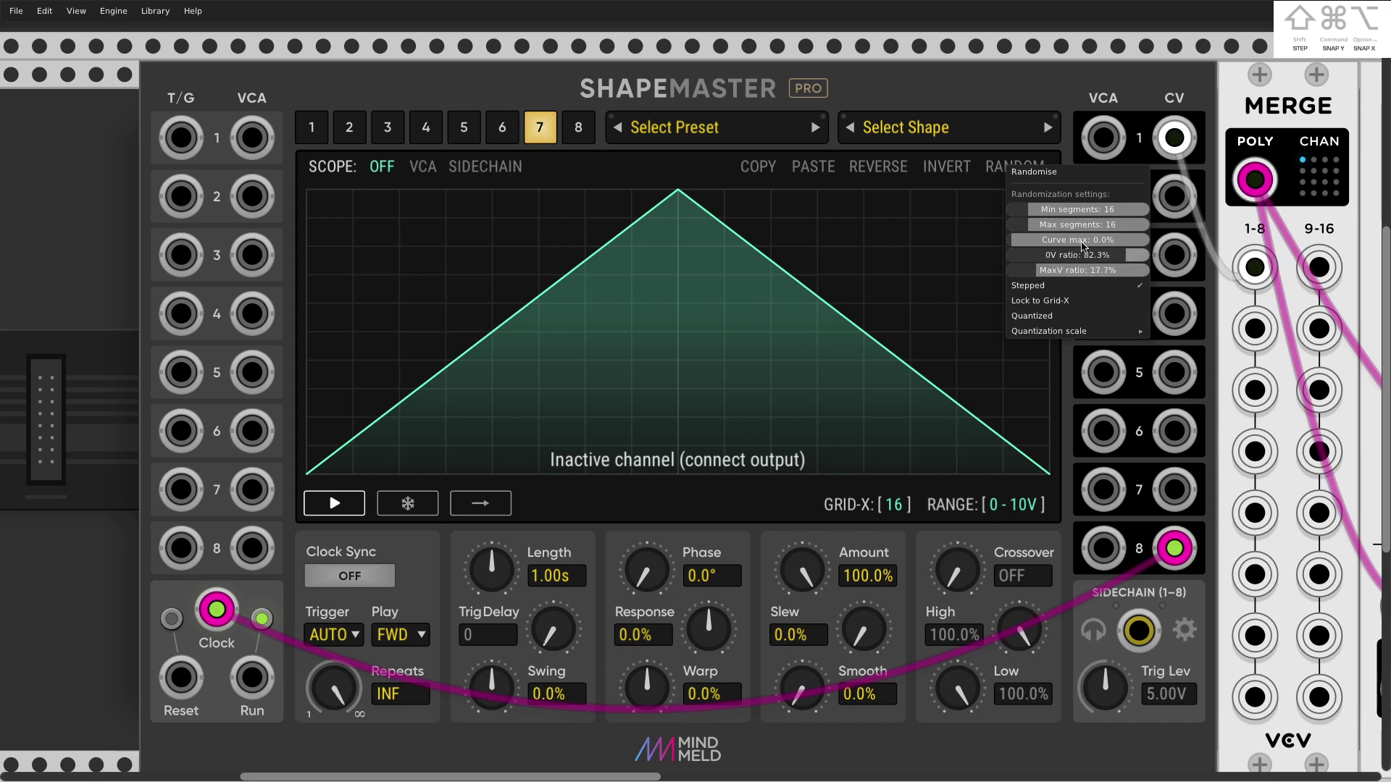
Randomise channel 7's stepped shape repeatedly to generate different gate patterns
{"action": "left_click", "coordinate": [1084, 172]}
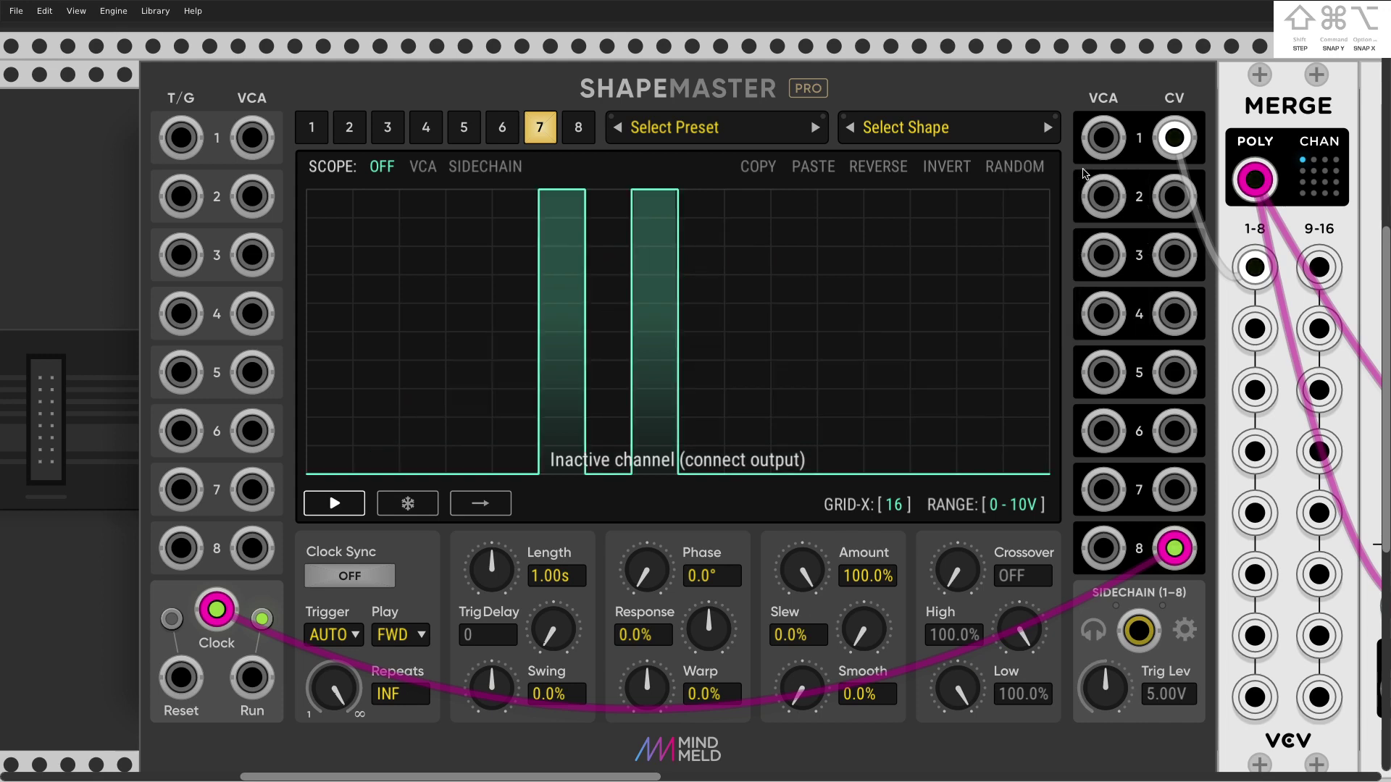
{"action": "left_click", "coordinate": [1034, 175]}
{"action": "left_click", "coordinate": [1034, 175]}
{"action": "left_click", "coordinate": [1034, 175]}
{"action": "left_click", "coordinate": [1034, 175]}
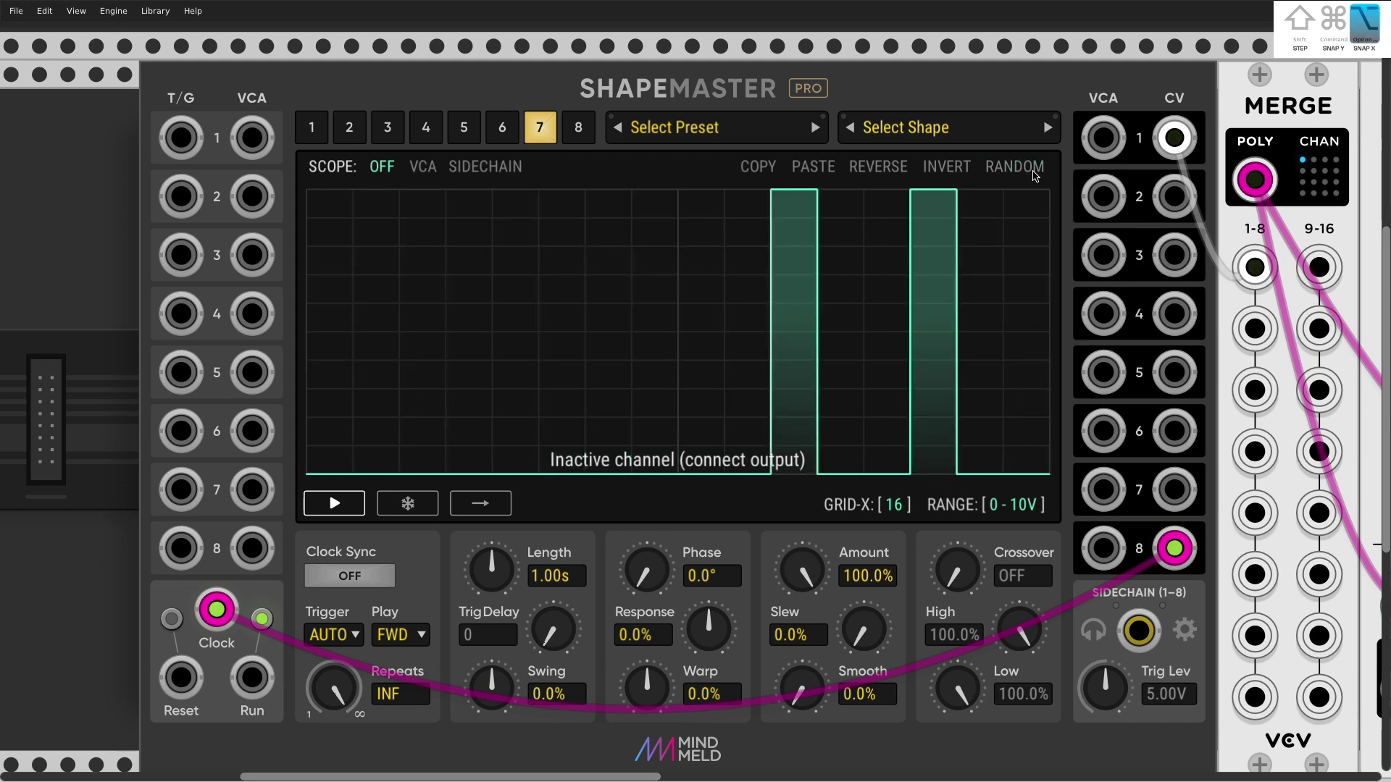
{"action": "left_click", "coordinate": [1034, 176]}
{"action": "left_click", "coordinate": [1034, 175]}
{"action": "left_click", "coordinate": [1035, 175]}
{"action": "left_click", "coordinate": [1034, 175]}
{"action": "left_click", "coordinate": [1034, 175]}
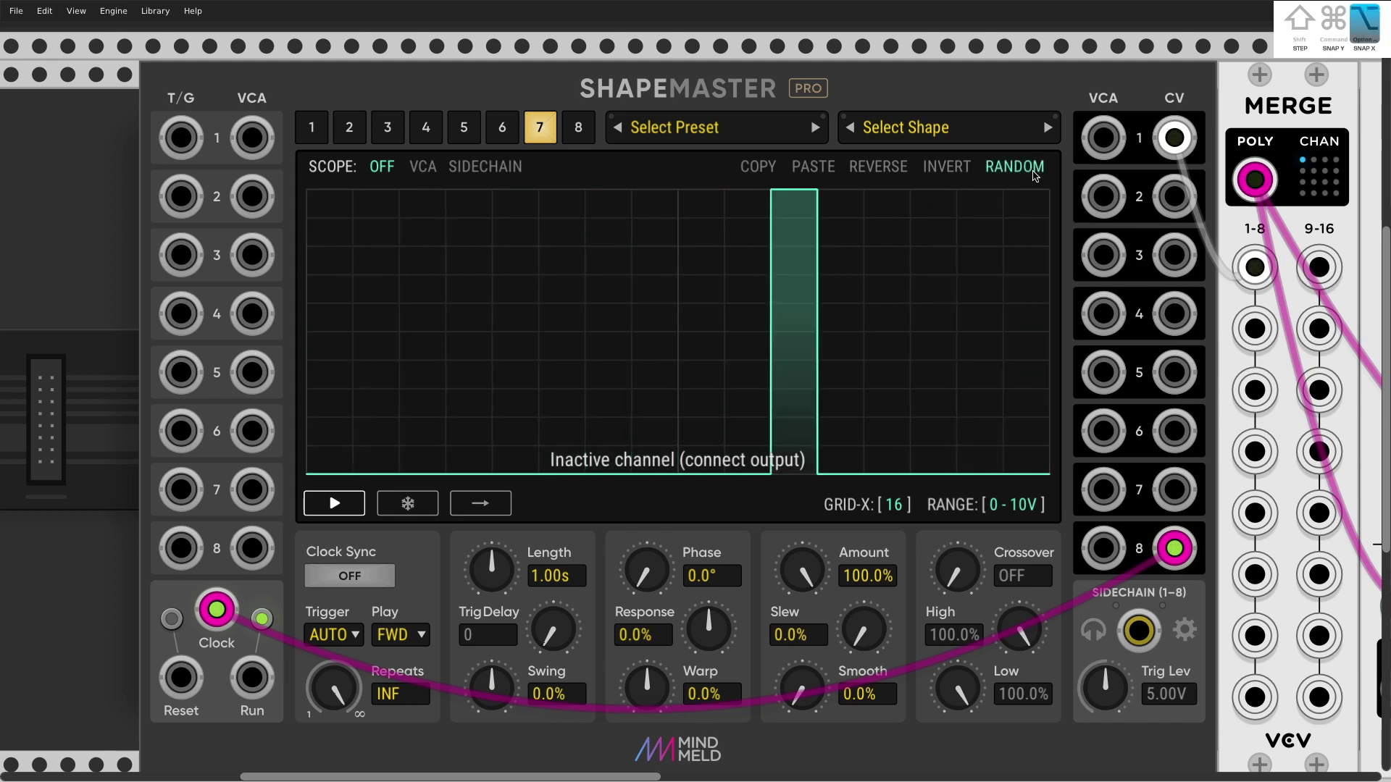
{"action": "left_click", "coordinate": [1035, 175]}
{"action": "left_click", "coordinate": [1034, 175]}
{"action": "left_click", "coordinate": [1034, 167]}
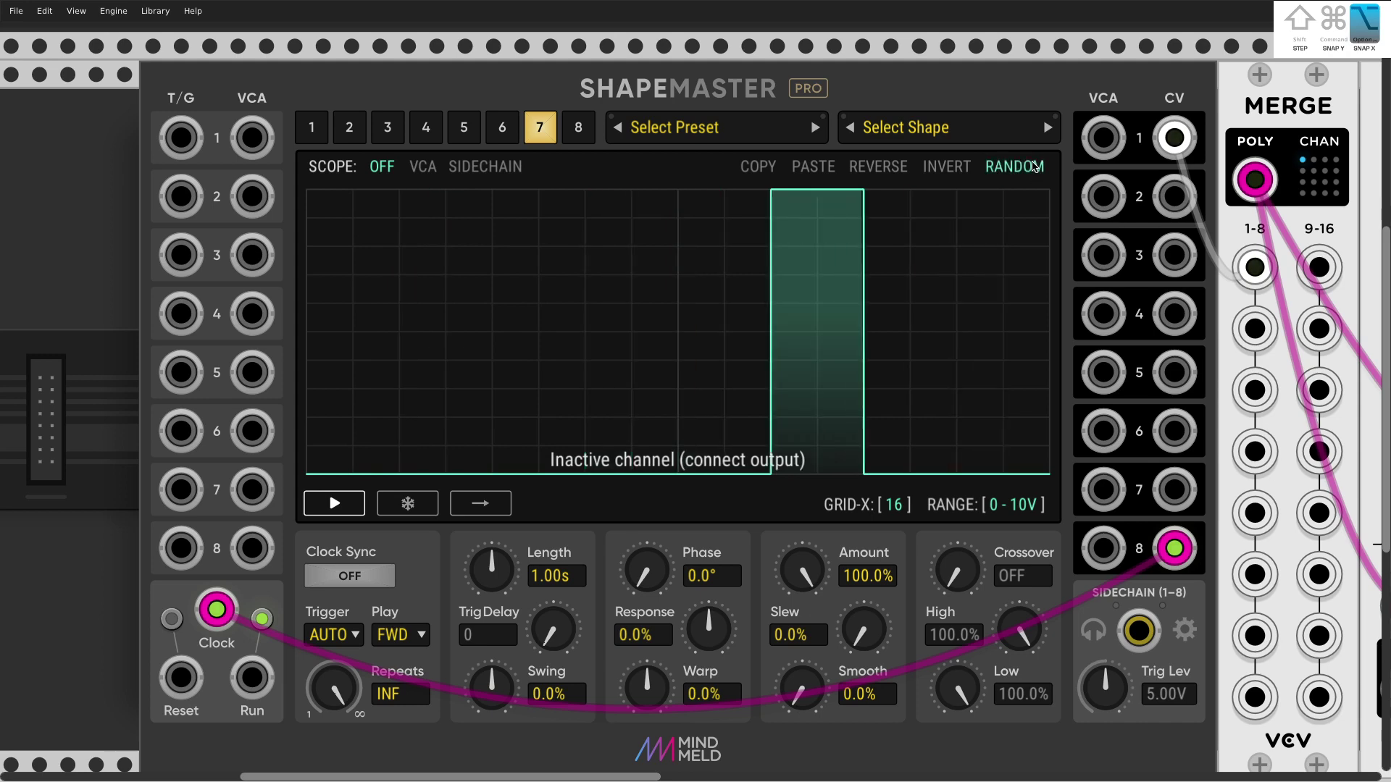
{"action": "left_click", "coordinate": [1034, 168]}
{"action": "left_click", "coordinate": [1034, 168]}
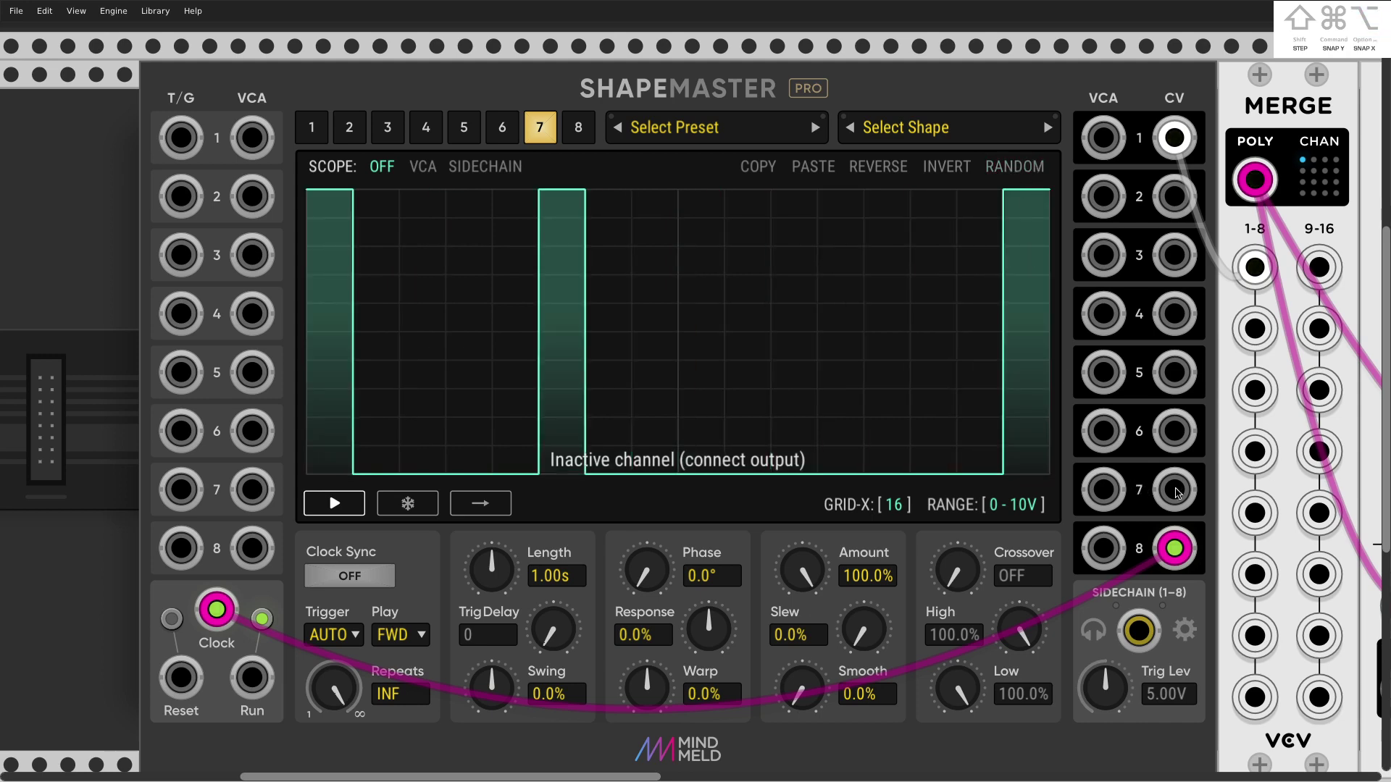
Return to channel 1 and add the SM-CV expander module directly beside ShapeMaster, on its input side
{"action": "left_click", "coordinate": [308, 136]}
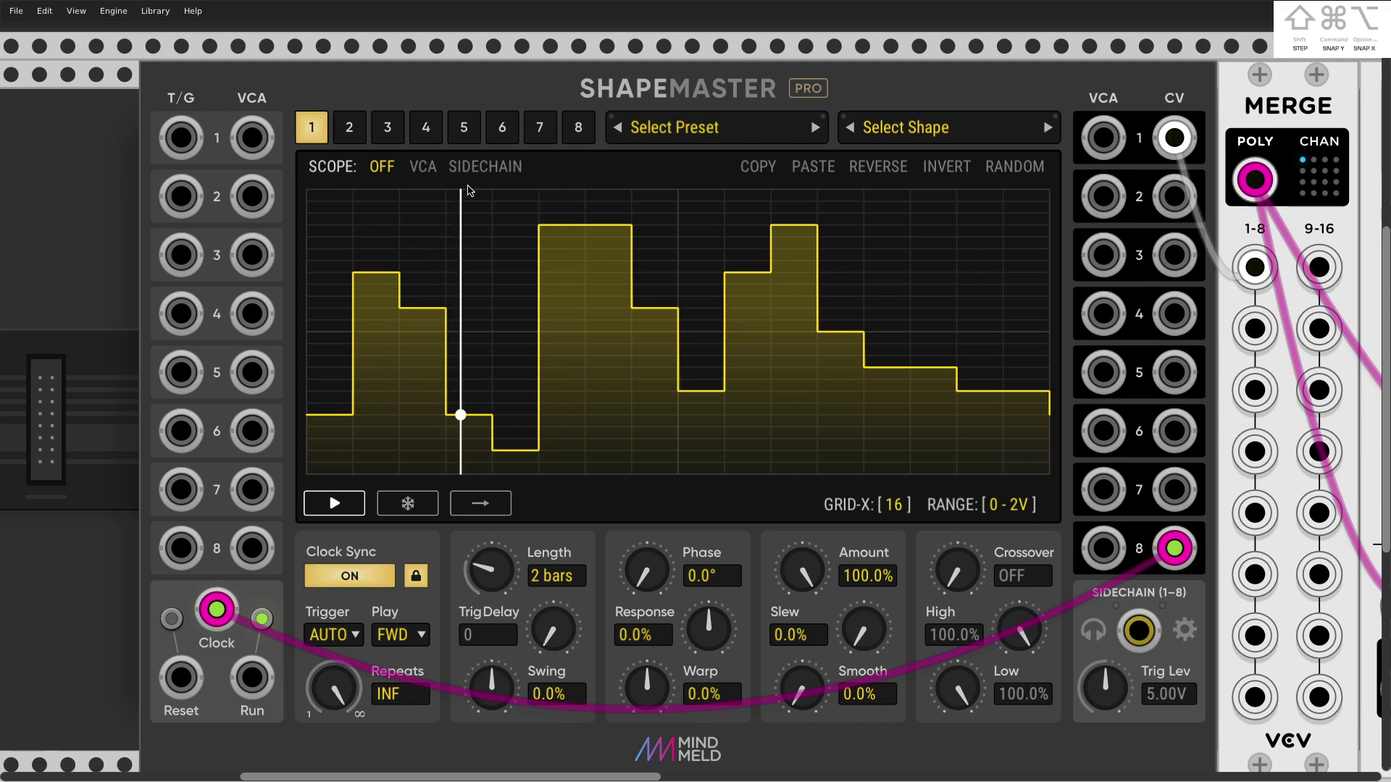
{"action": "scroll", "coordinate": [840, 302], "scroll_direction": "up", "scroll_amount": 3}
{"action": "scroll", "coordinate": [841, 303], "scroll_direction": "down", "scroll_amount": 2}
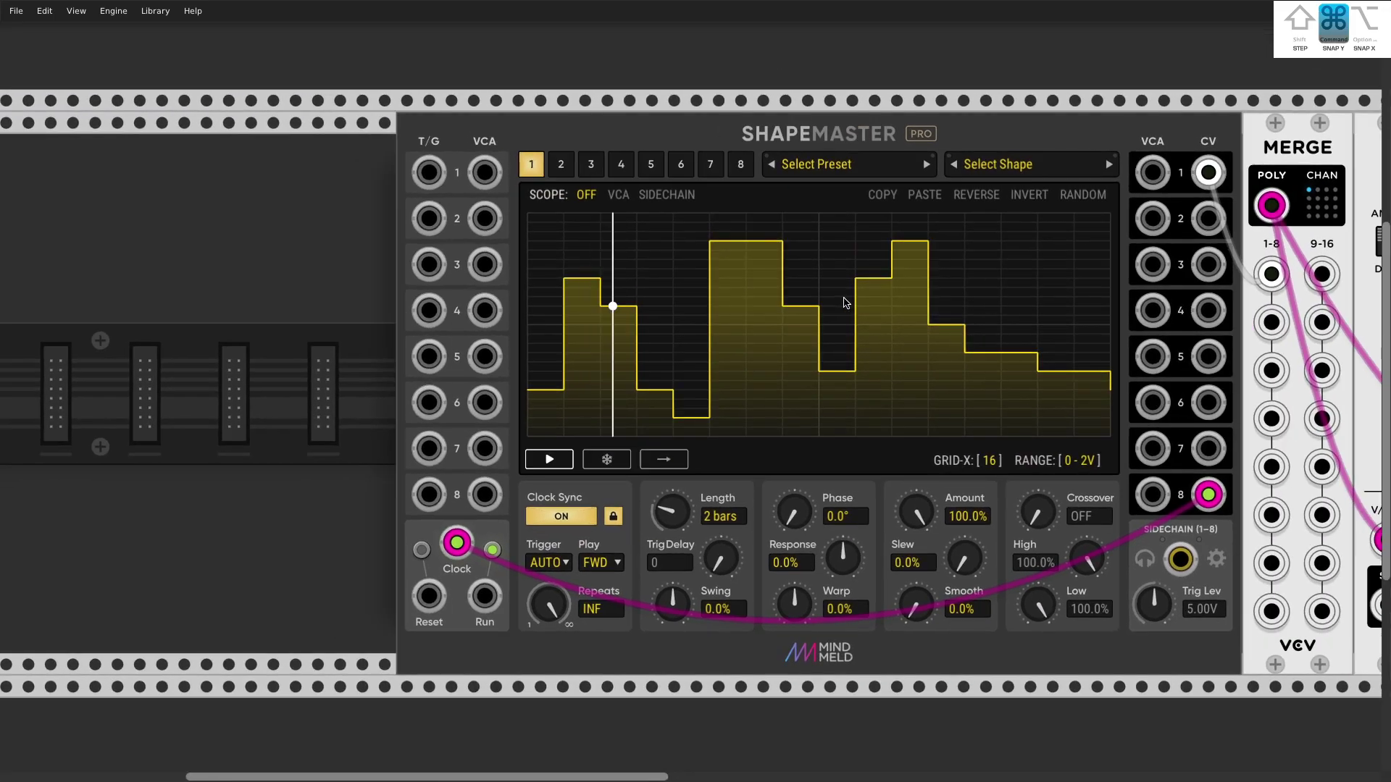
{"action": "right_click", "coordinate": [164, 299]}
{"action": "left_click", "coordinate": [164, 298]}
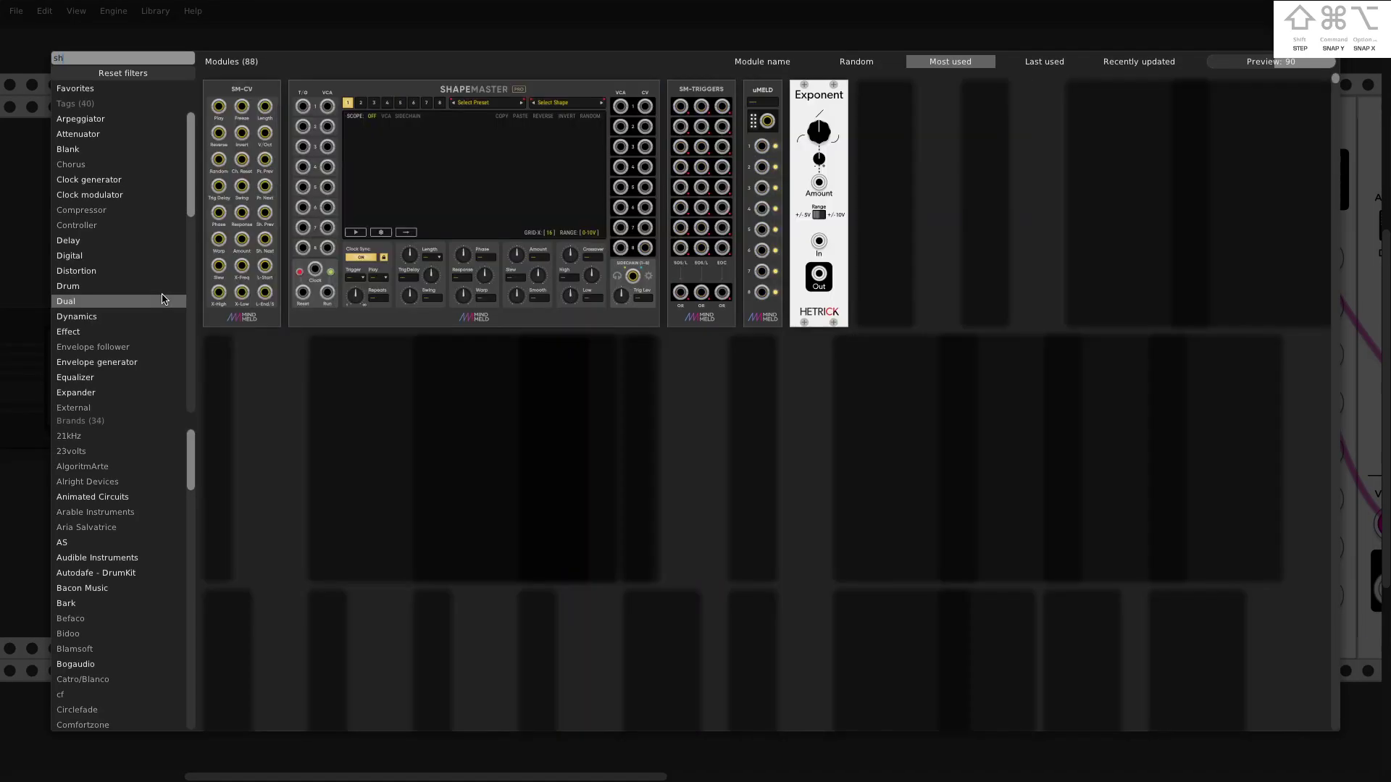
{"action": "key", "text": "Escape"}
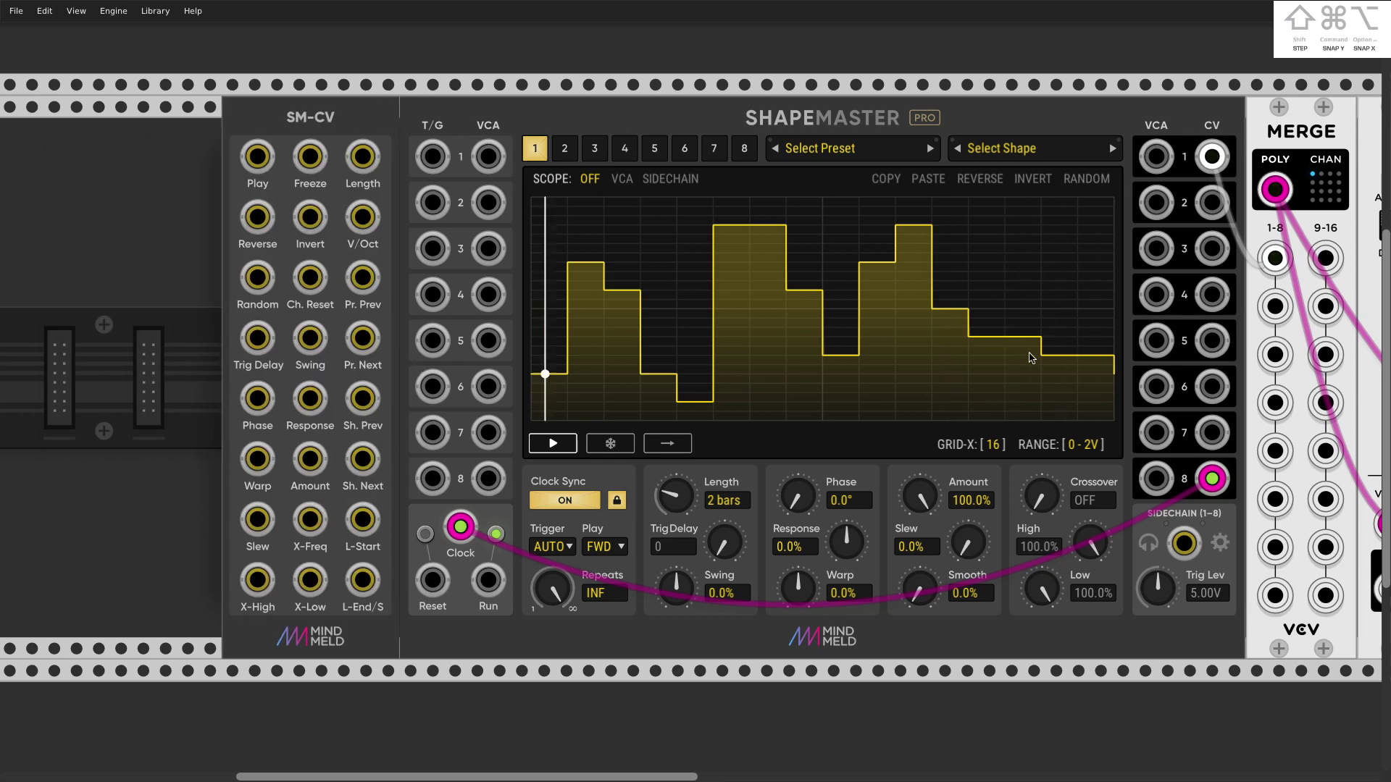
Patch channel 7's CV output into SM-CV's Random input and clock-sync channel 7 with a length of 2 bars
{"action": "left_click_drag", "start_coordinate": [1211, 432], "coordinate": [257, 278]}
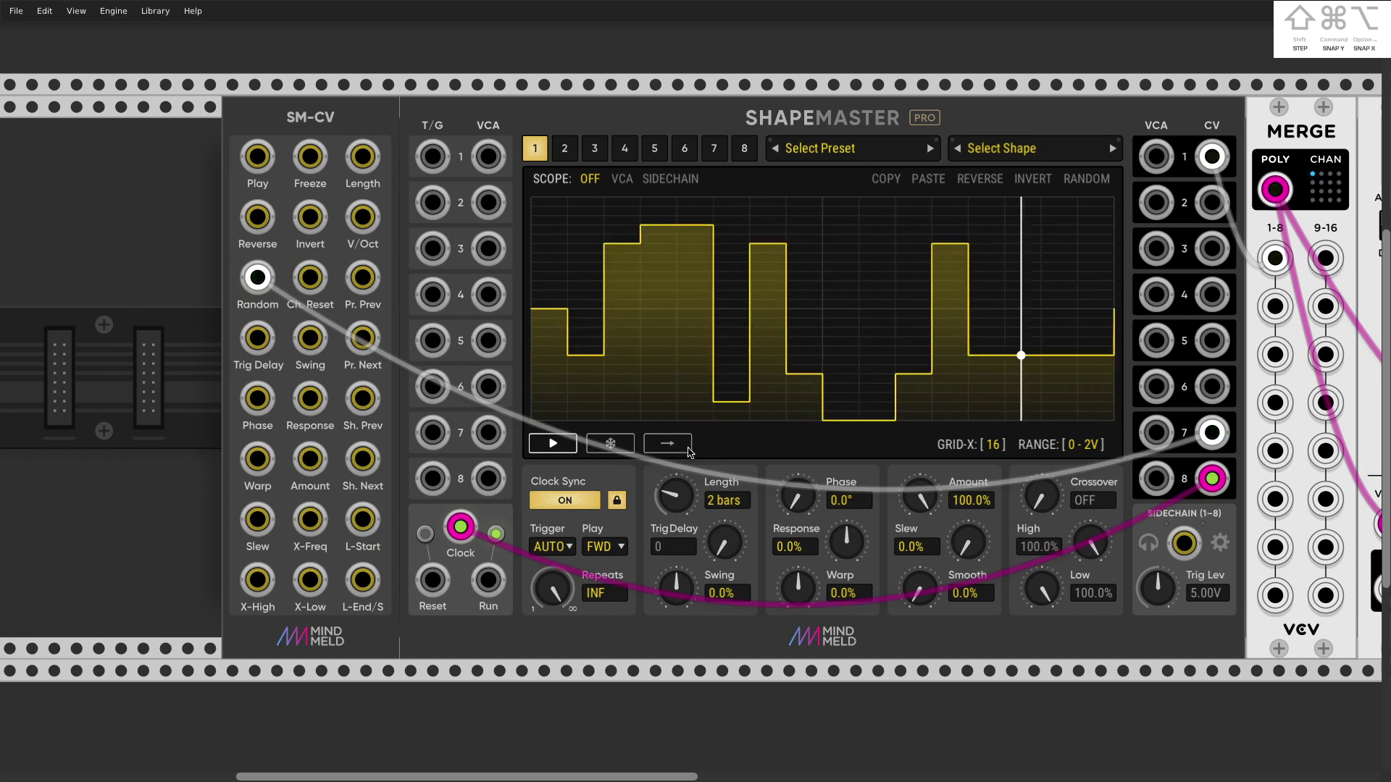
{"action": "left_click", "coordinate": [724, 153]}
{"action": "left_click", "coordinate": [565, 500]}
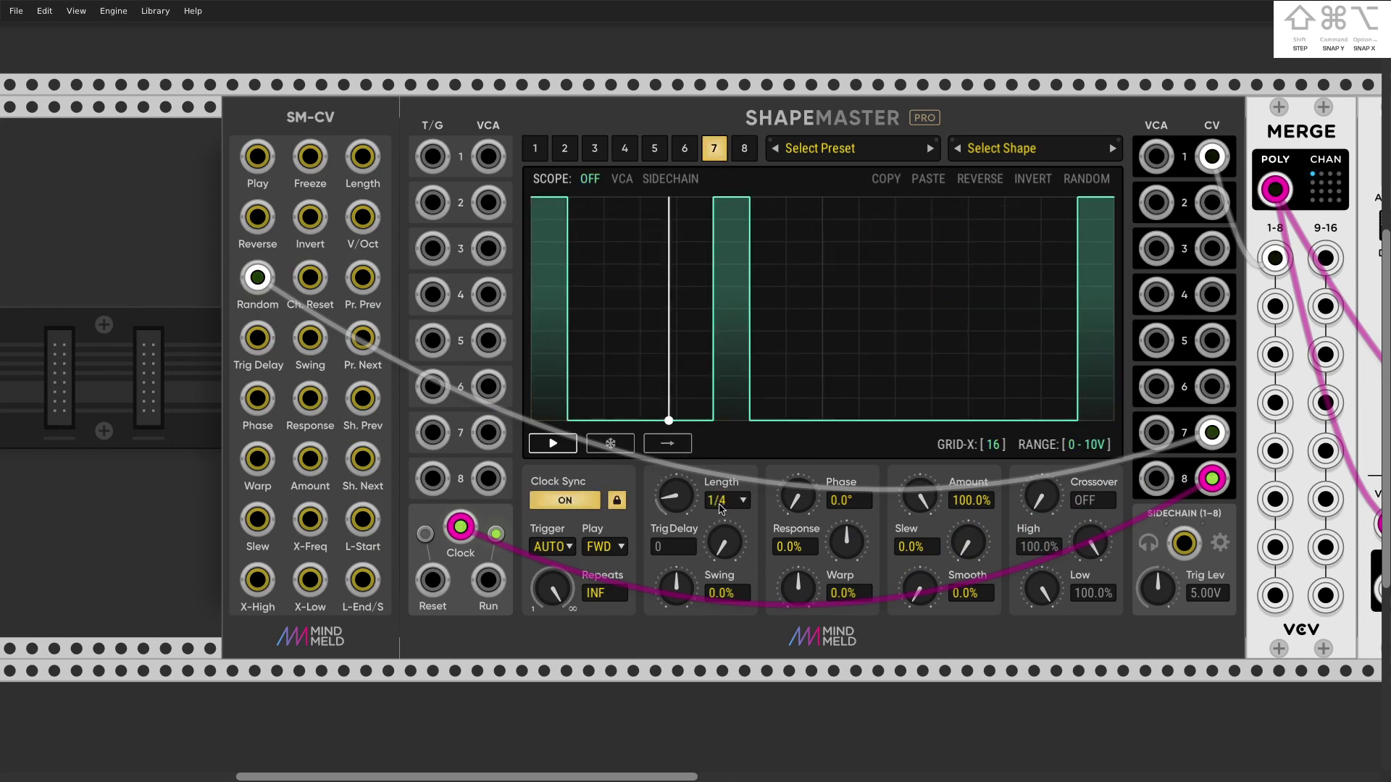
{"action": "left_click_drag", "start_coordinate": [676, 495], "coordinate": [676, 507]}
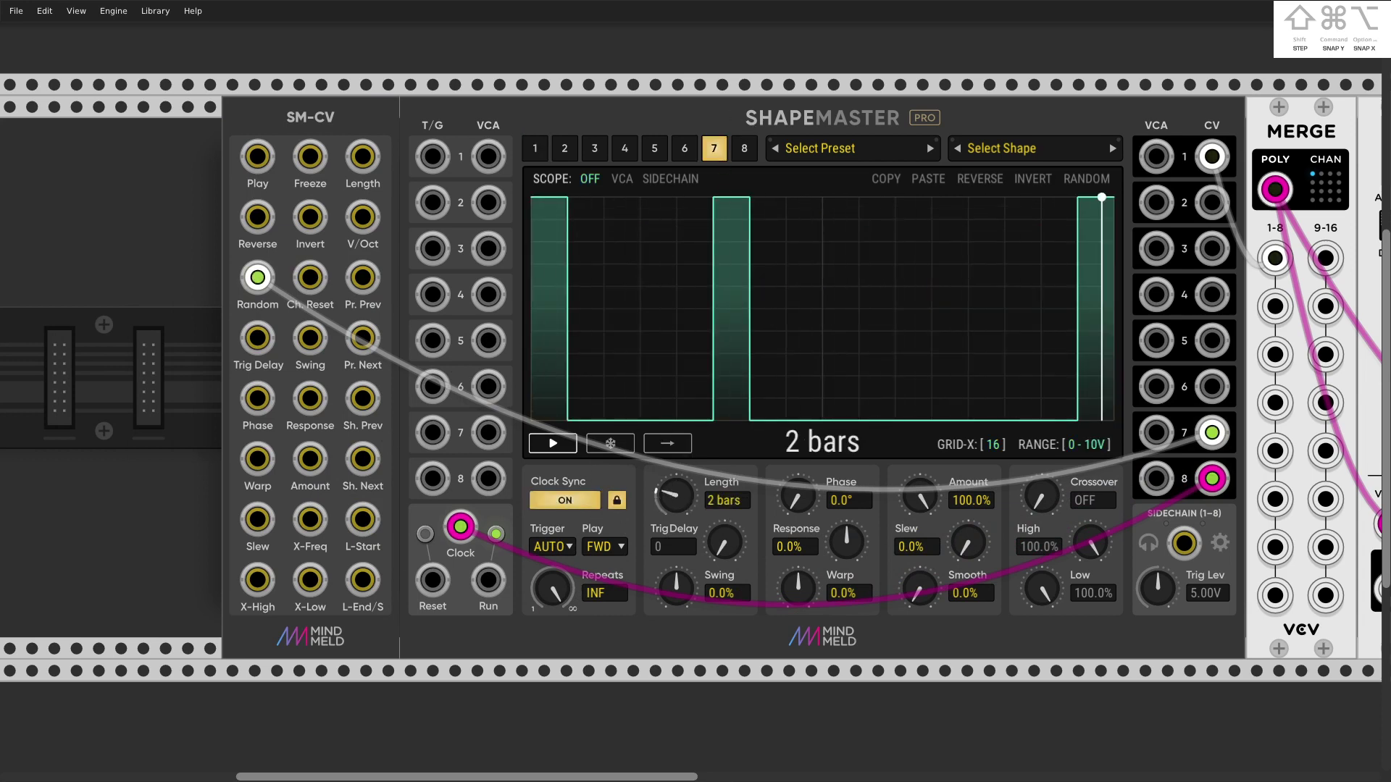
{"action": "left_click", "coordinate": [536, 149]}
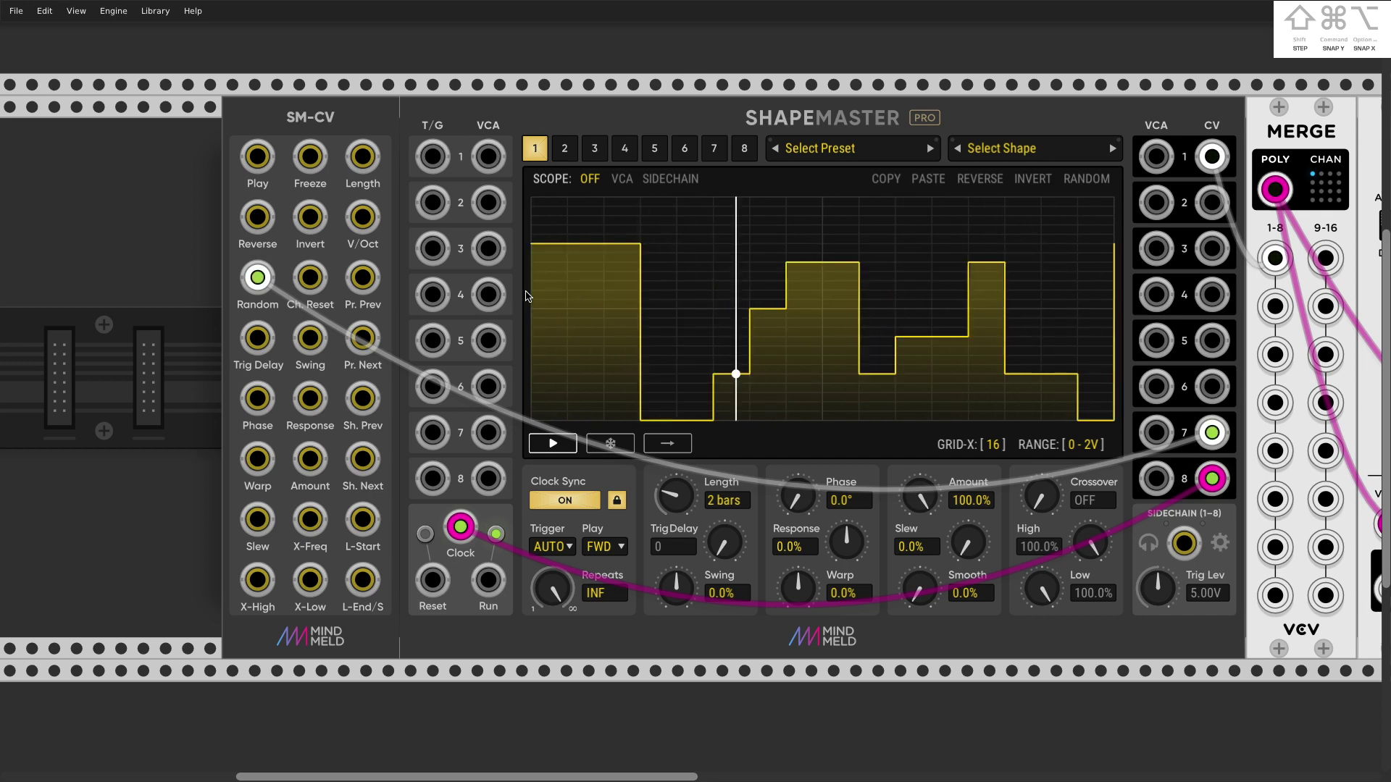
Reduce channel 7's shape to its opening gate, set its length to 8 bars, and check it against channel 1
{"action": "left_click", "coordinate": [714, 148]}
{"action": "left_click_drag", "start_coordinate": [674, 496], "coordinate": [673, 481]}
{"action": "mouse_move", "coordinate": [736, 394]}
{"action": "left_mouse_down"}
{"action": "mouse_move", "coordinate": [732, 433]}
{"action": "mouse_move", "coordinate": [869, 425]}
{"action": "left_mouse_up"}
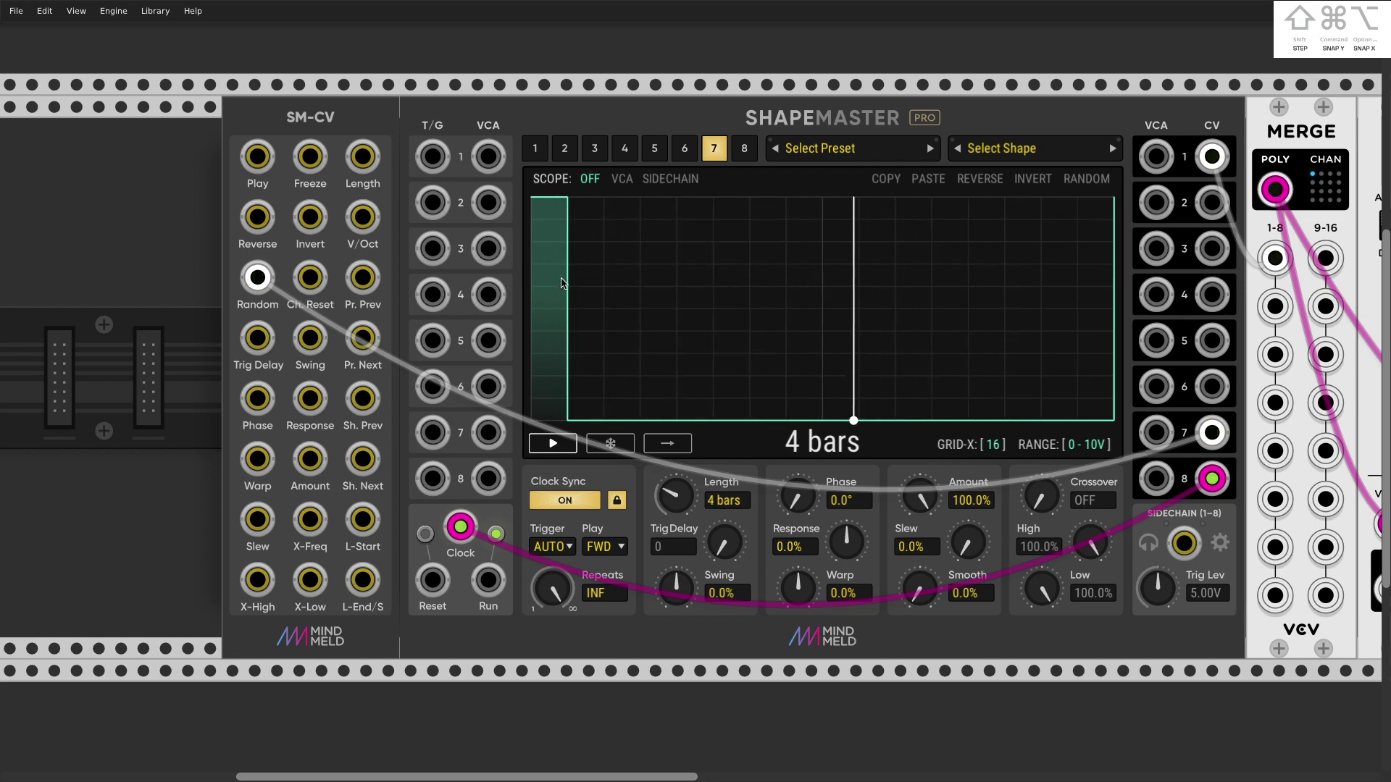
{"action": "left_click_drag", "start_coordinate": [721, 499], "coordinate": [646, 272]}
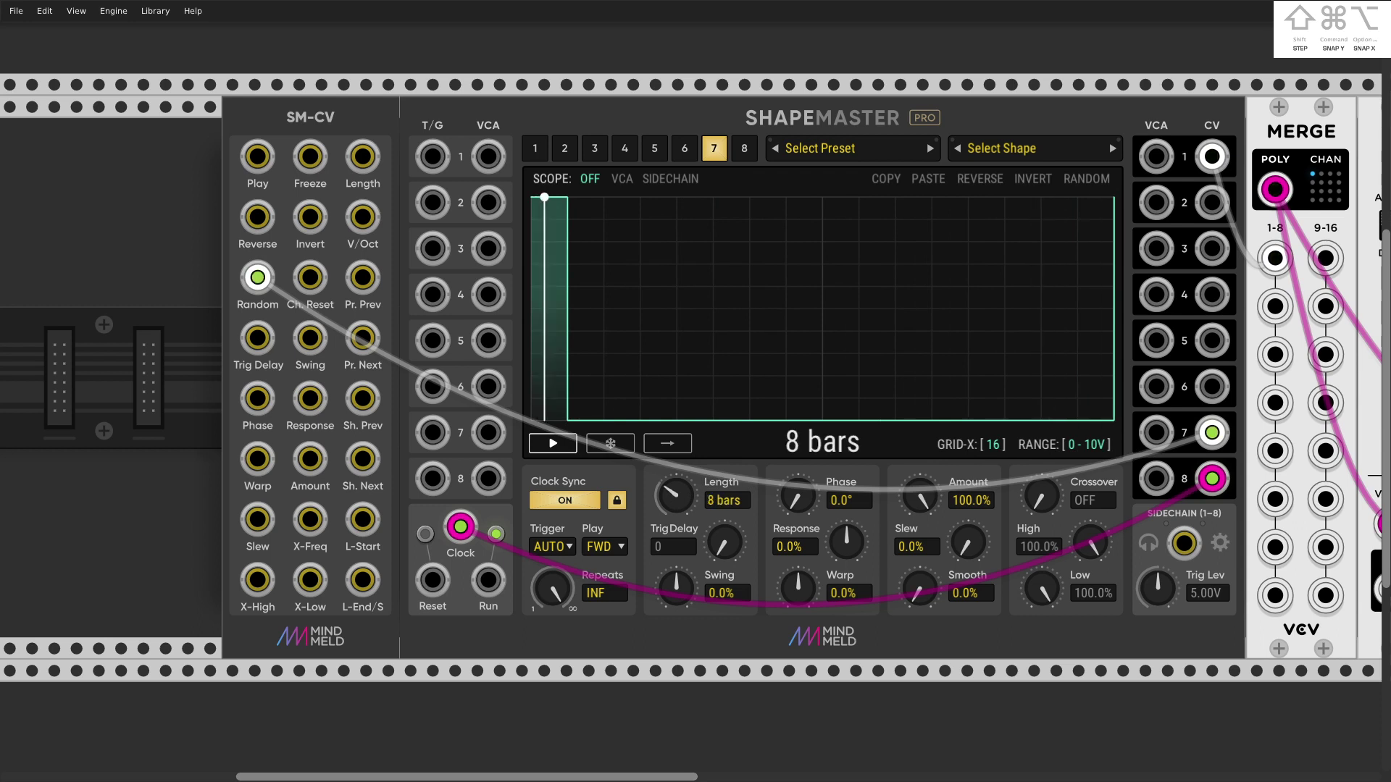
{"action": "left_click", "coordinate": [531, 149]}
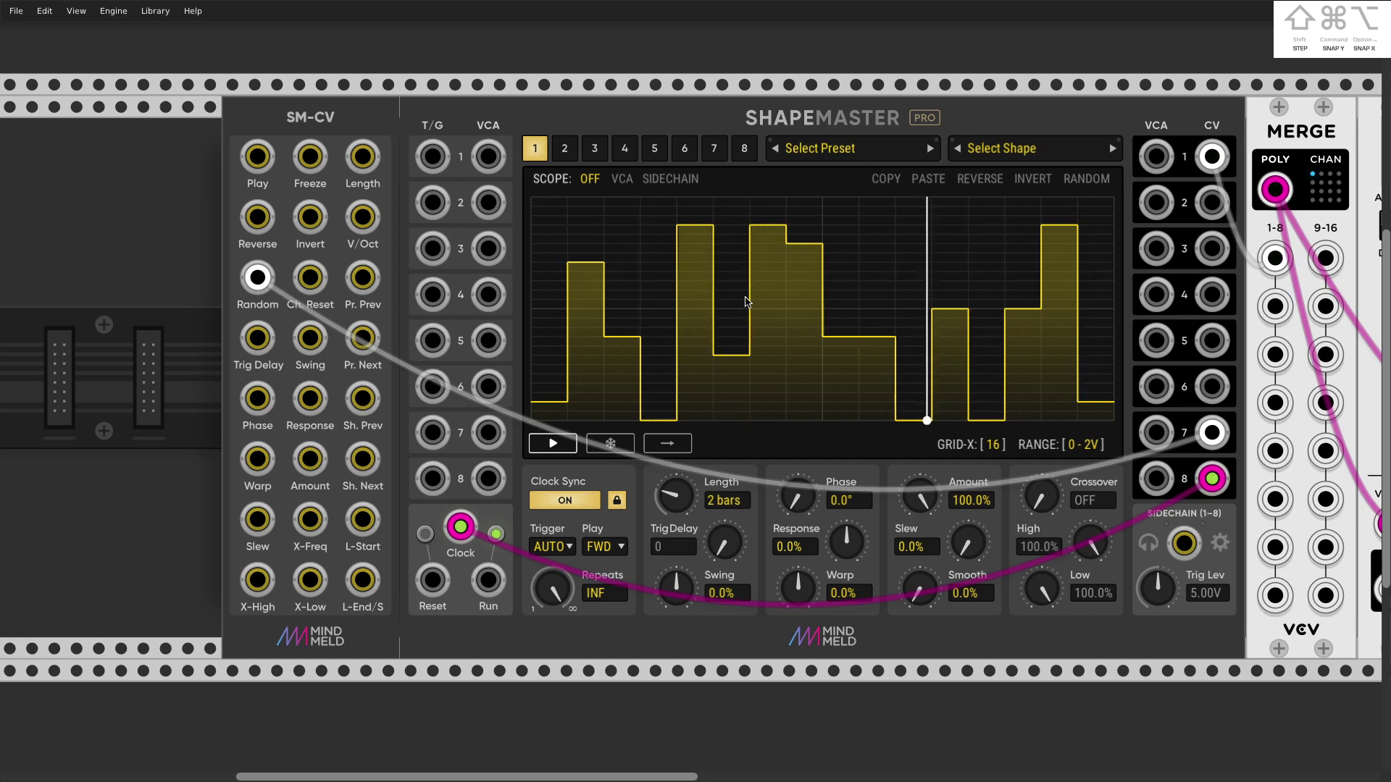
{"action": "left_click", "coordinate": [705, 152]}
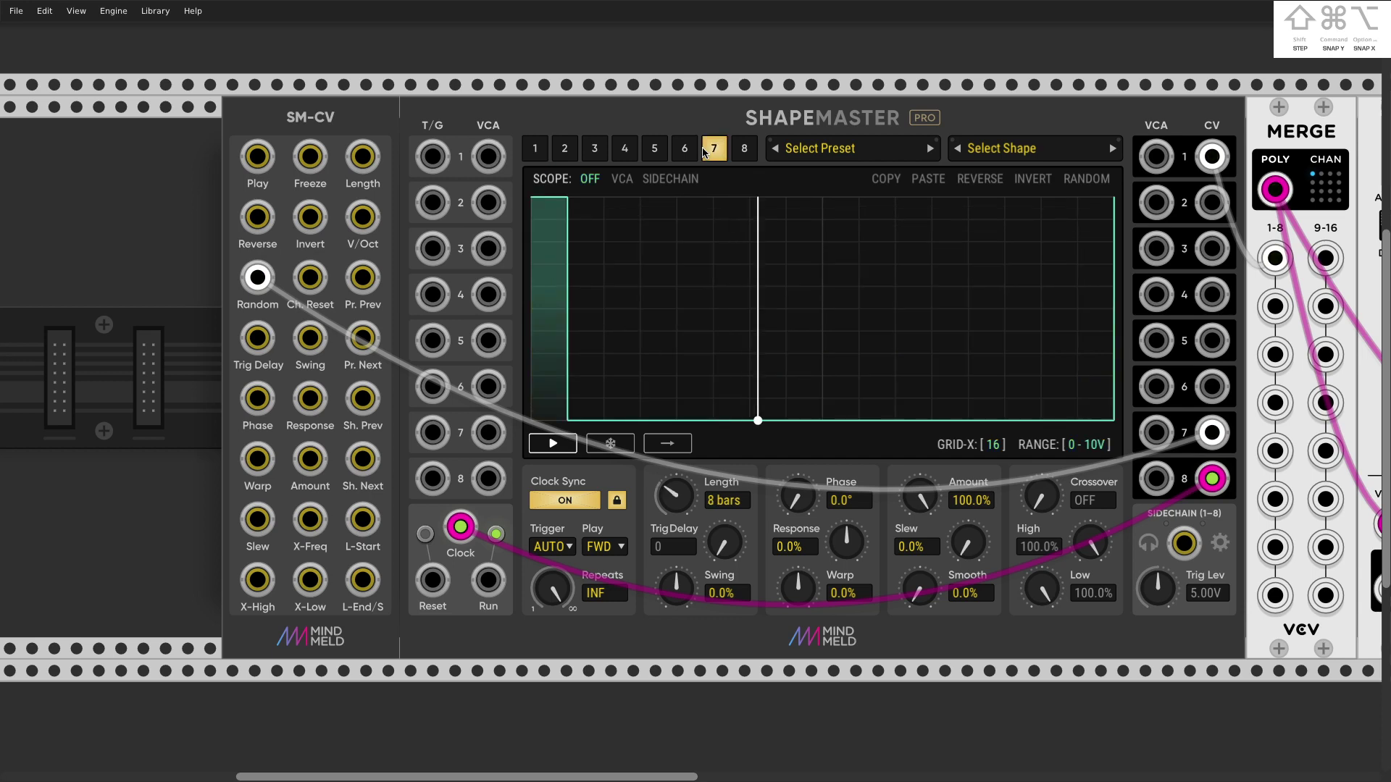
{"action": "left_click", "coordinate": [536, 150]}
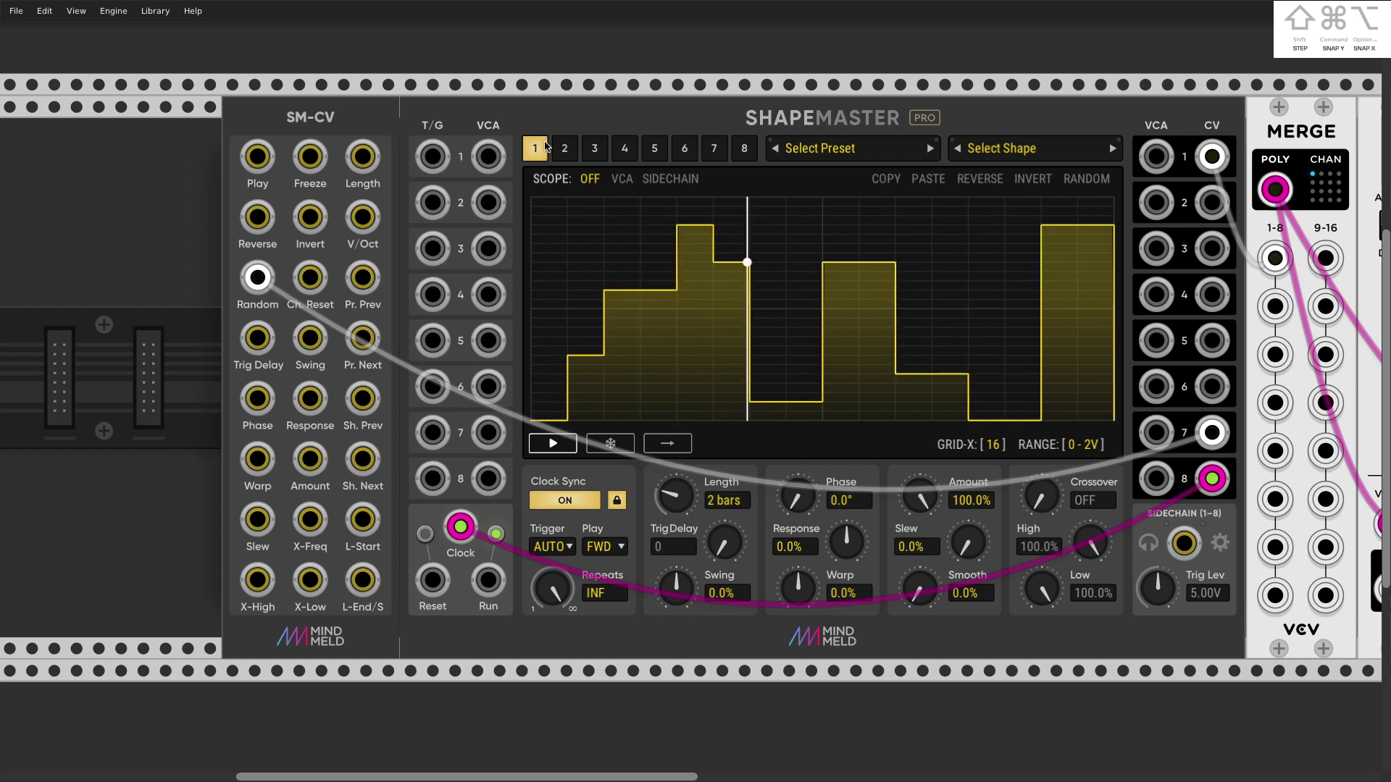
{"action": "left_click", "coordinate": [715, 149]}
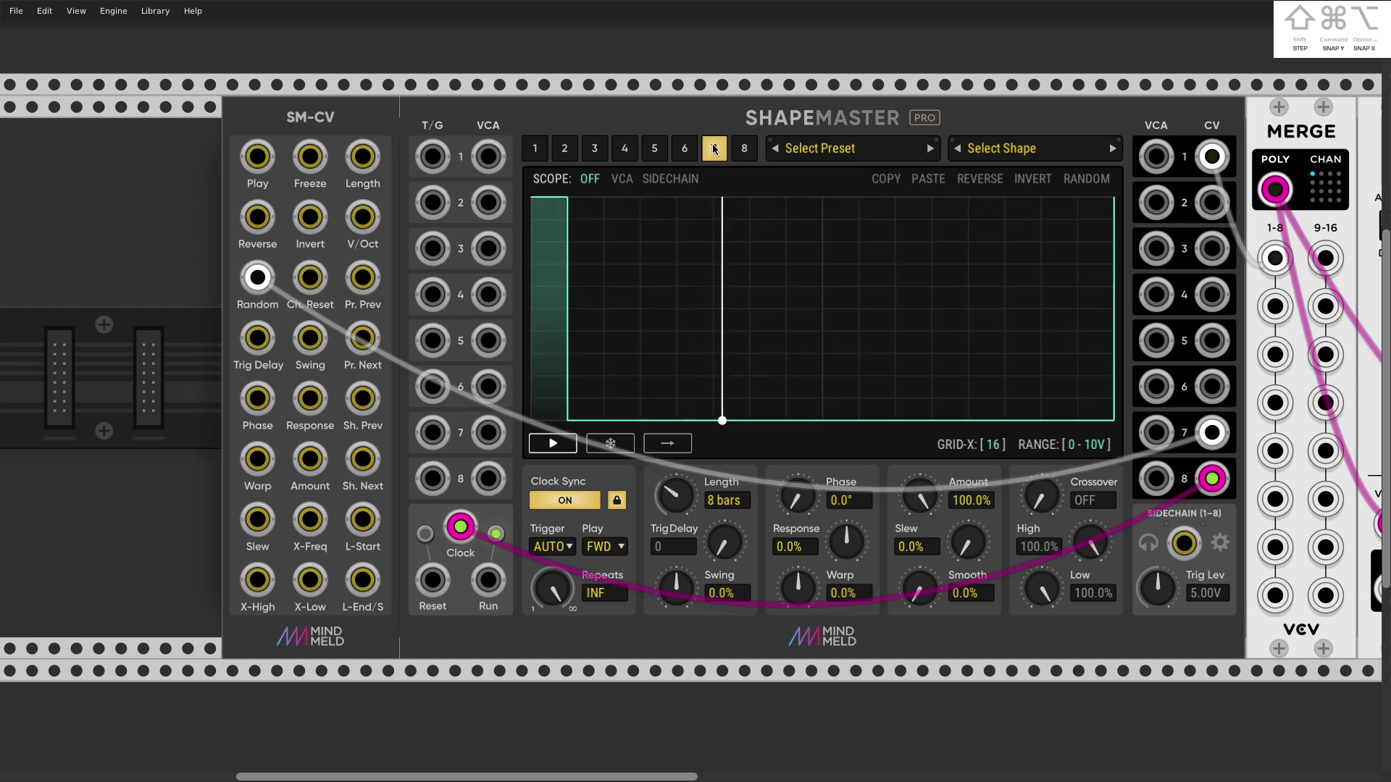
{"action": "left_click", "coordinate": [535, 149]}
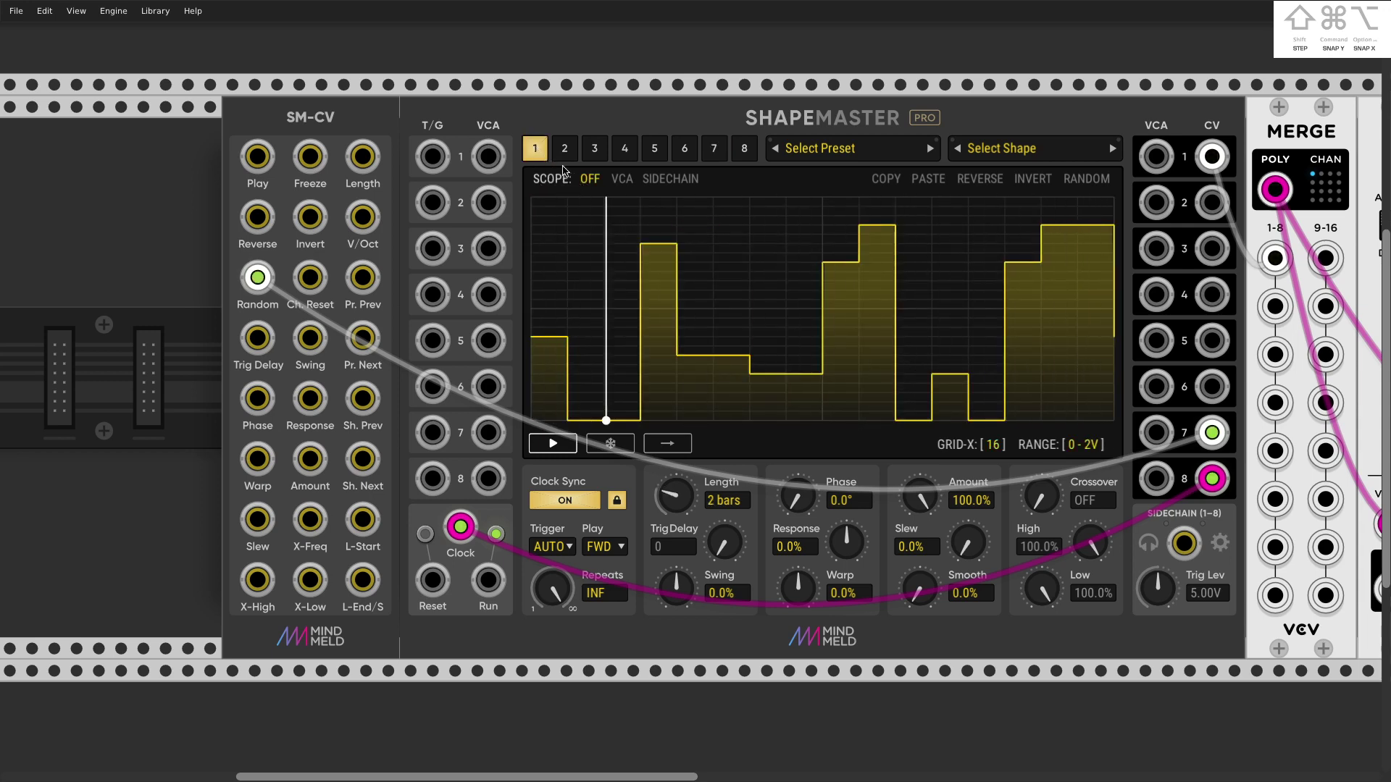
Copy channel 1 onto channel 2 and change channel 2's colour to orange
{"action": "right_click", "coordinate": [539, 152]}
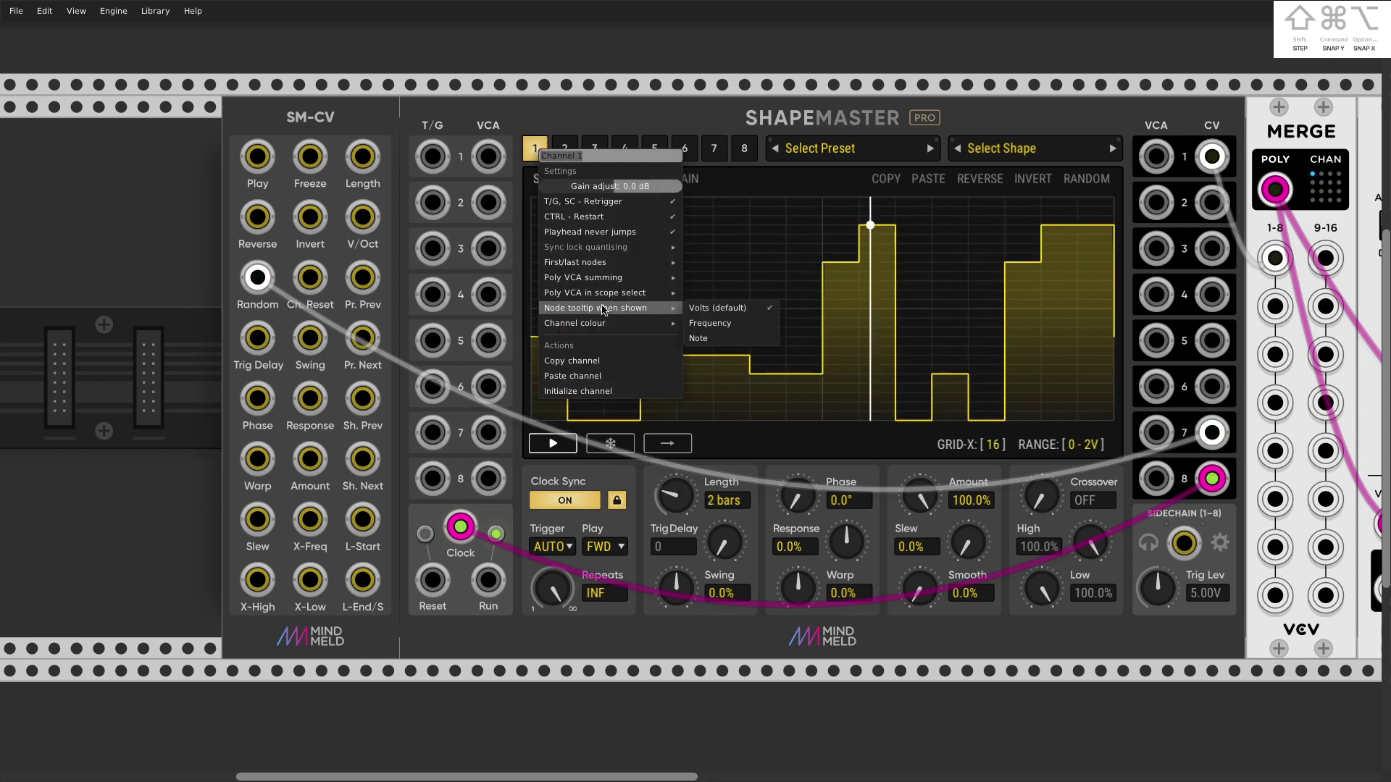
{"action": "left_click", "coordinate": [615, 361]}
{"action": "right_click", "coordinate": [562, 144]}
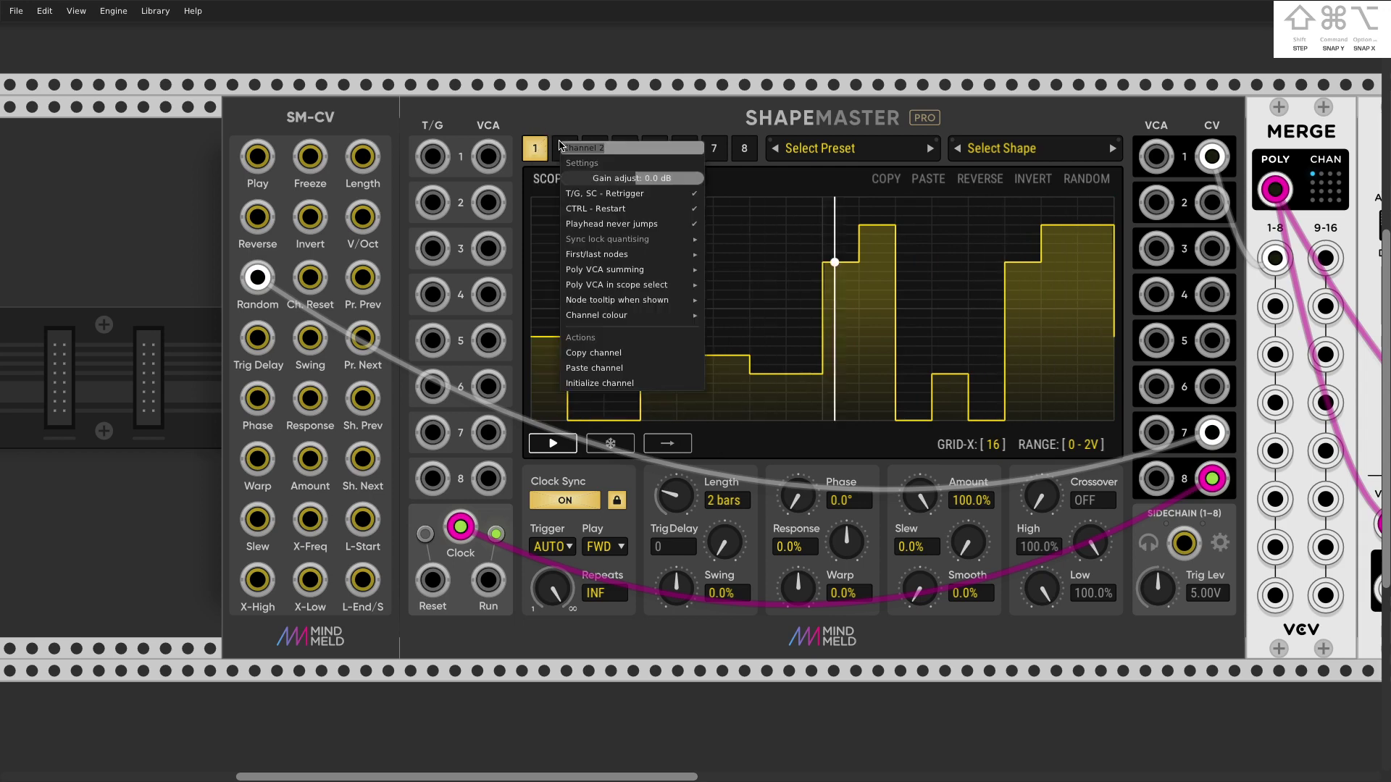
{"action": "left_click", "coordinate": [612, 368]}
{"action": "right_click", "coordinate": [565, 151]}
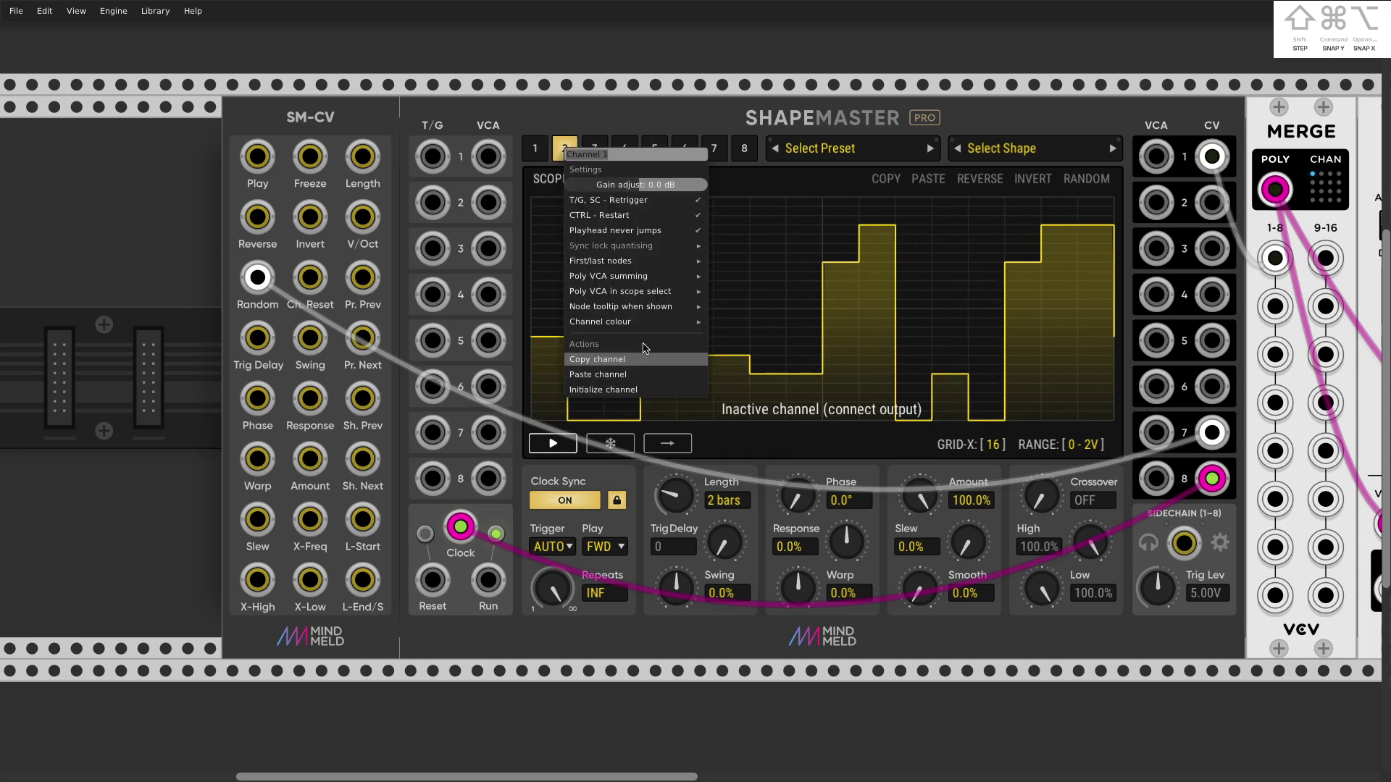
{"action": "left_click", "coordinate": [736, 336]}
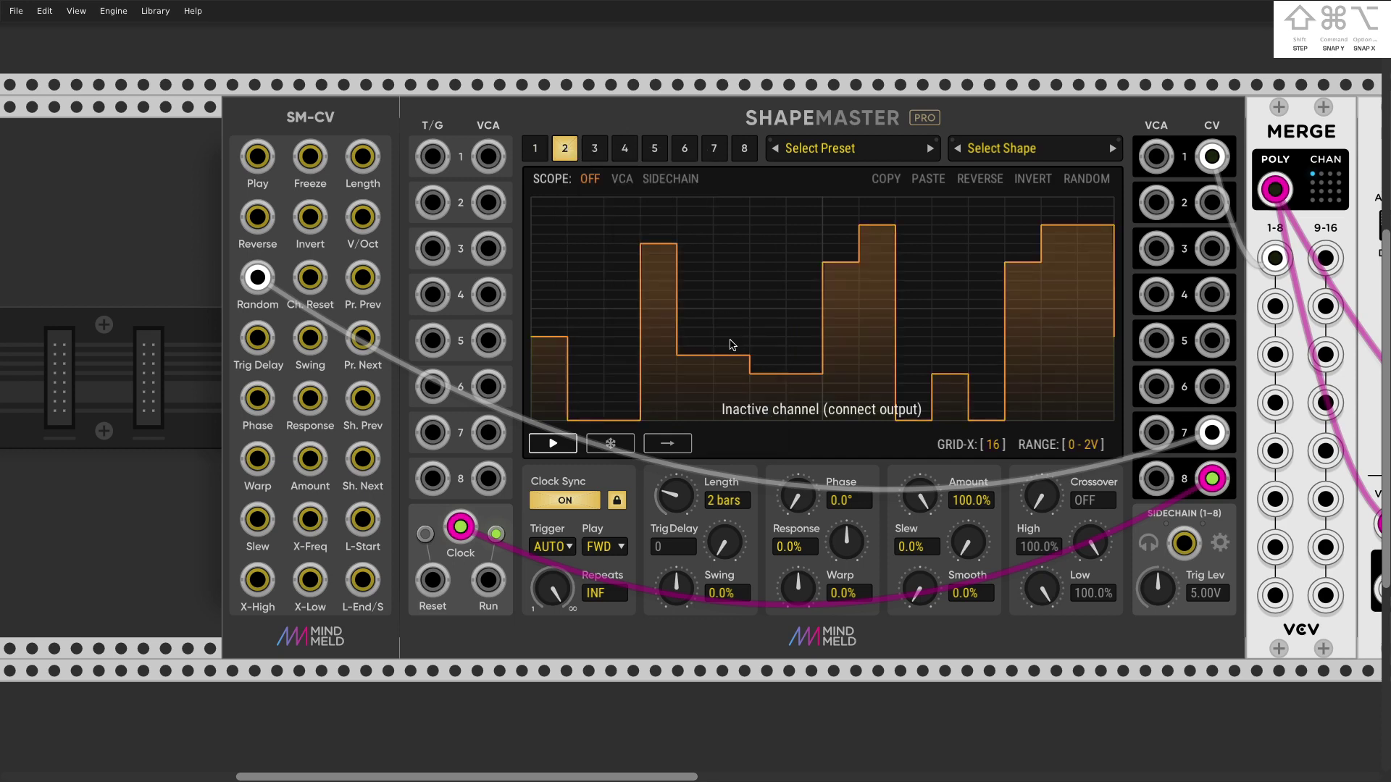
Adjust channel 2's minimum and maximum randomization segments and randomise its shape
{"action": "left_click", "coordinate": [1102, 183]}
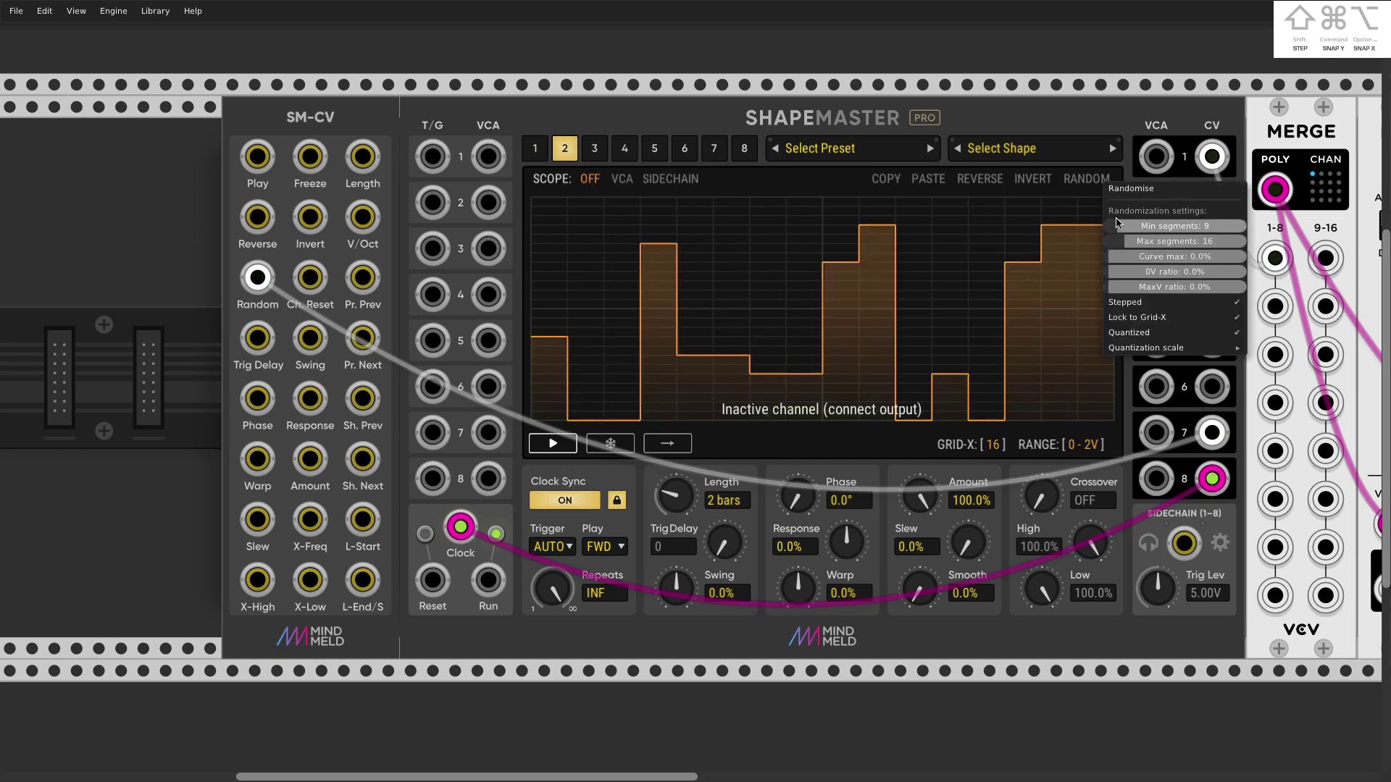
{"action": "left_click_drag", "start_coordinate": [1123, 241], "coordinate": [1114, 242]}
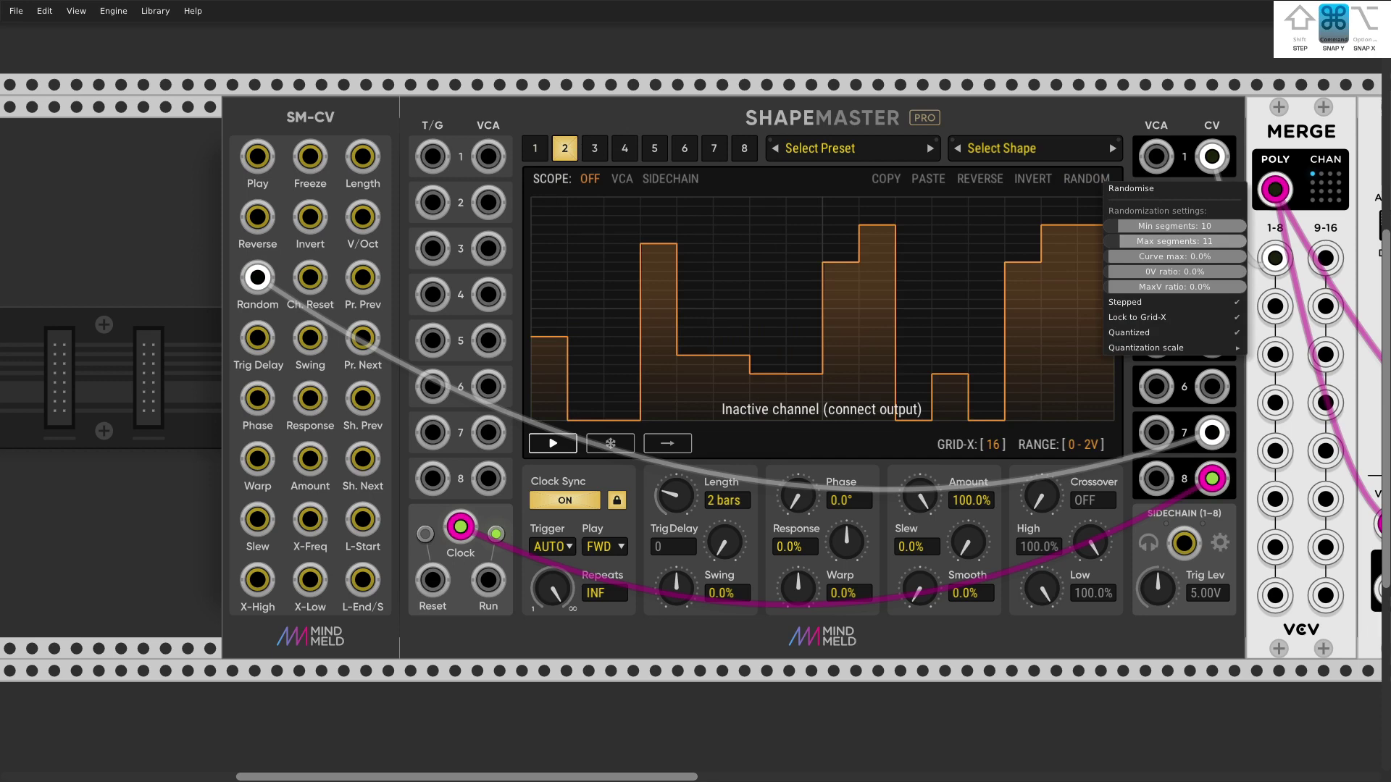
{"action": "left_click", "coordinate": [1137, 189]}
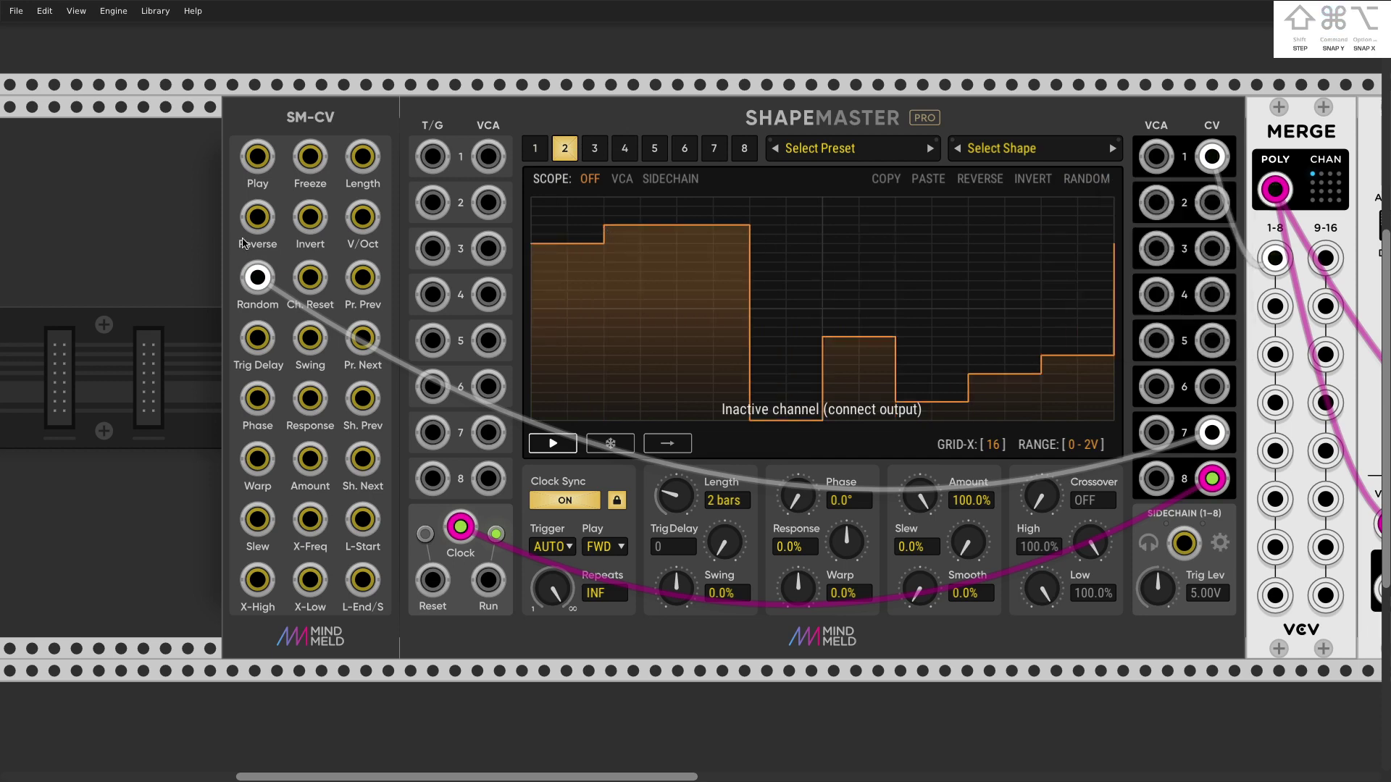
Add a uMELD module directly beside SM-CV and set its name to Random
{"action": "right_click", "coordinate": [174, 223]}
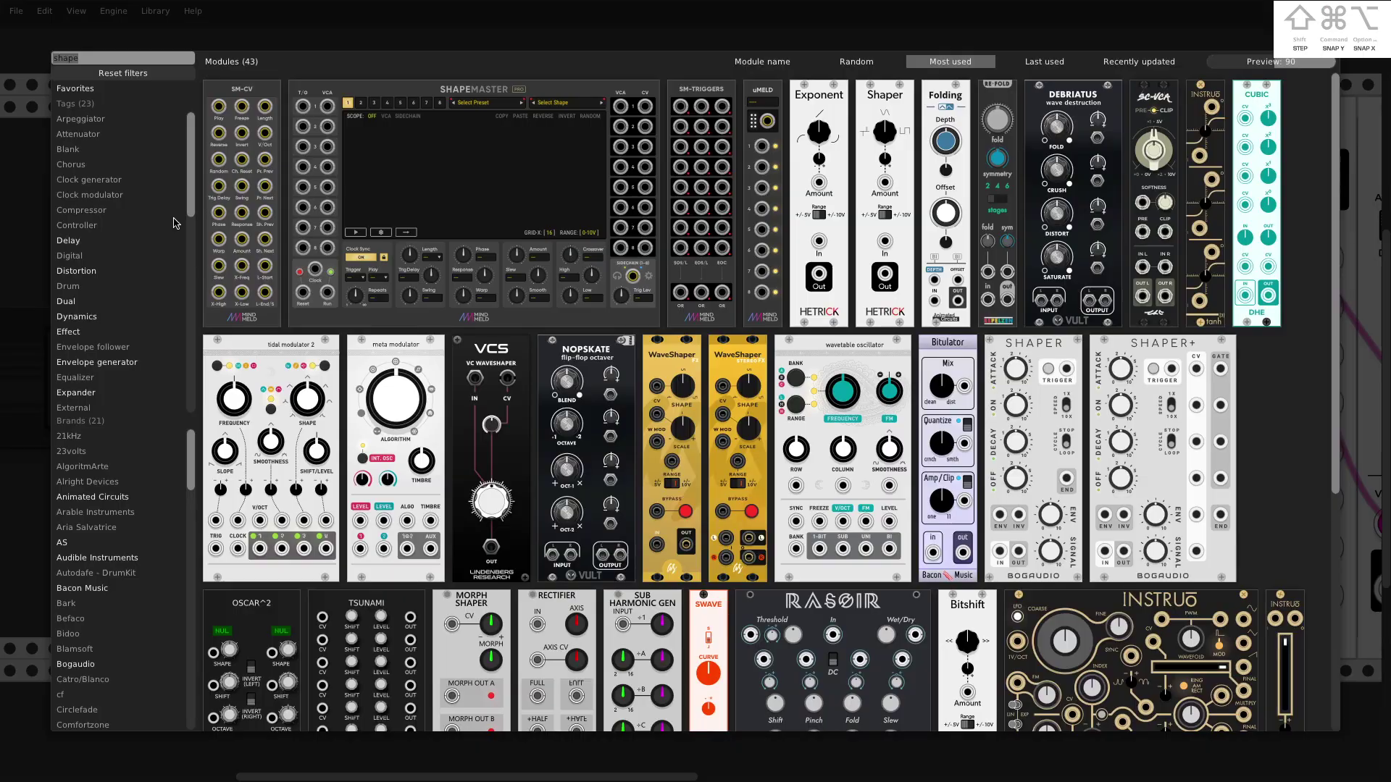
{"action": "key", "text": "BackSpace"}
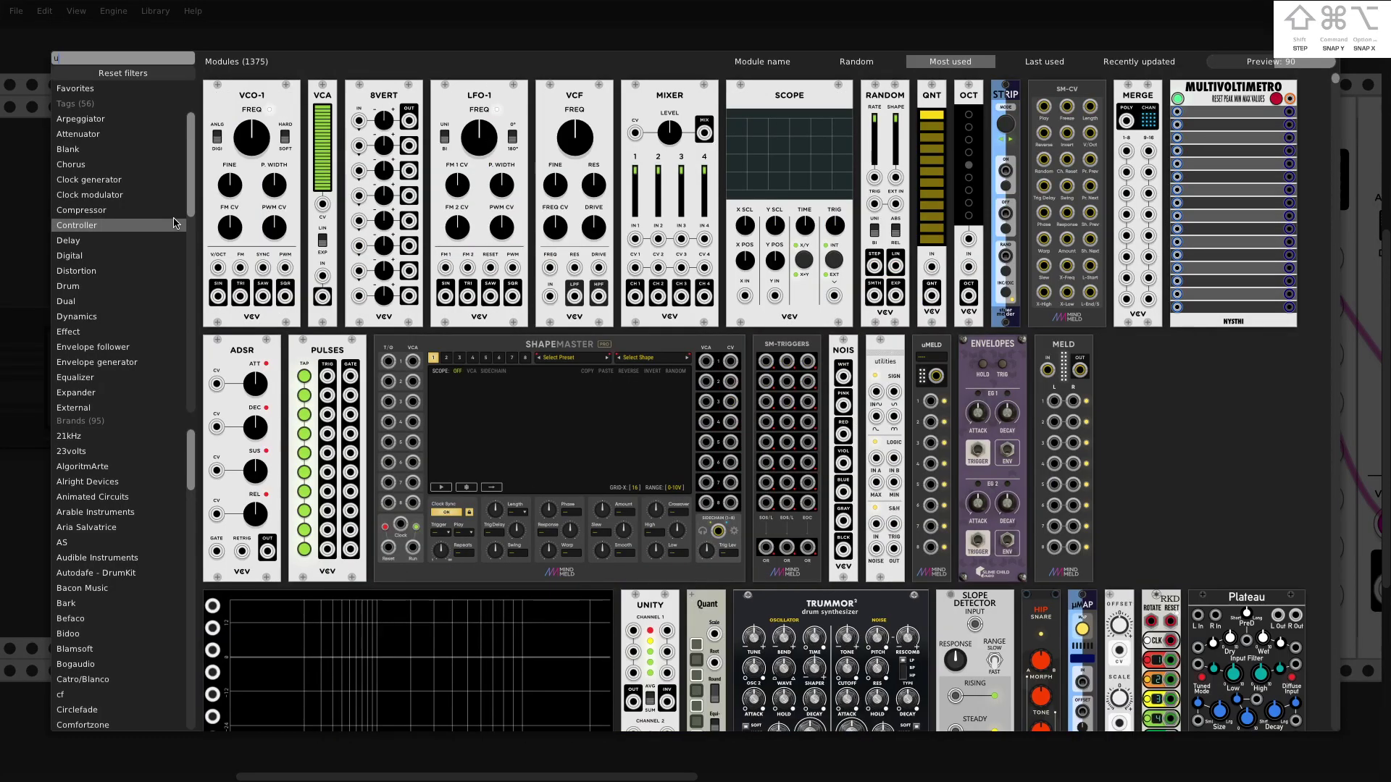
{"action": "left_click", "coordinate": [174, 223]}
{"action": "key", "text": "Escape"}
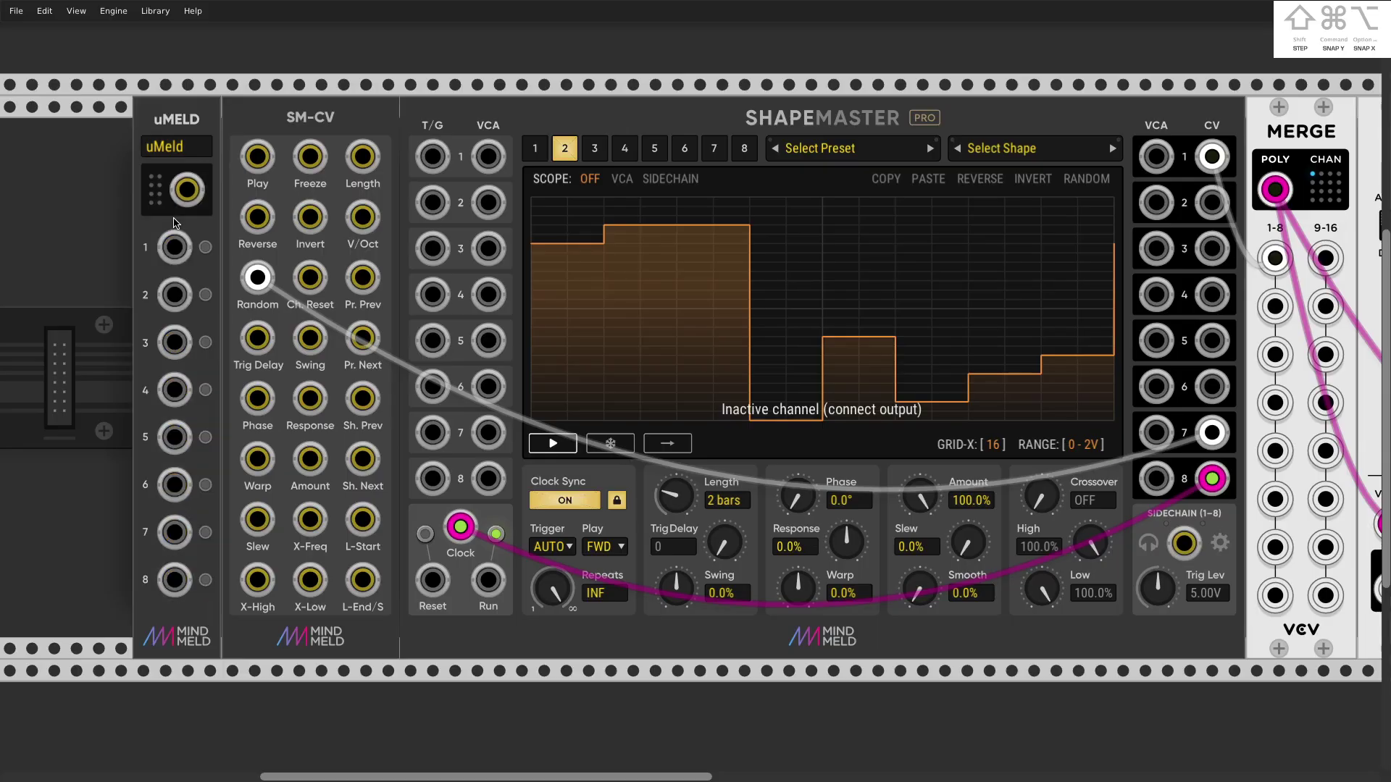
{"action": "right_click", "coordinate": [181, 121]}
{"action": "mouse_move", "coordinate": [243, 270]}
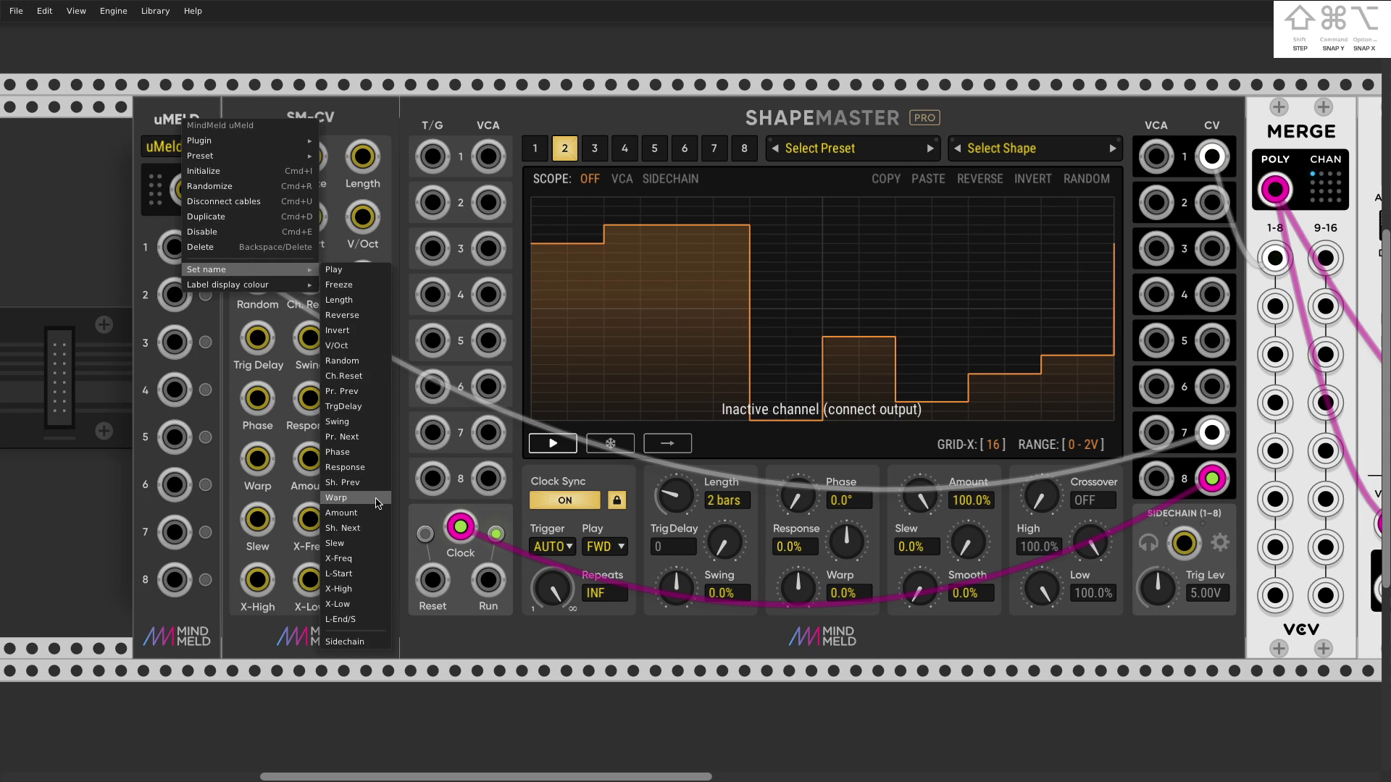
{"action": "left_click", "coordinate": [370, 360]}
Patch channel 7's CV output into uMELD inputs 1 and 2, and uMELD's poly output into SM-CV's Random input
{"action": "left_click_drag", "start_coordinate": [187, 190], "coordinate": [246, 334]}
{"action": "left_click_drag", "start_coordinate": [257, 277], "coordinate": [174, 247]}
{"action": "left_click_drag", "start_coordinate": [187, 190], "coordinate": [252, 272]}
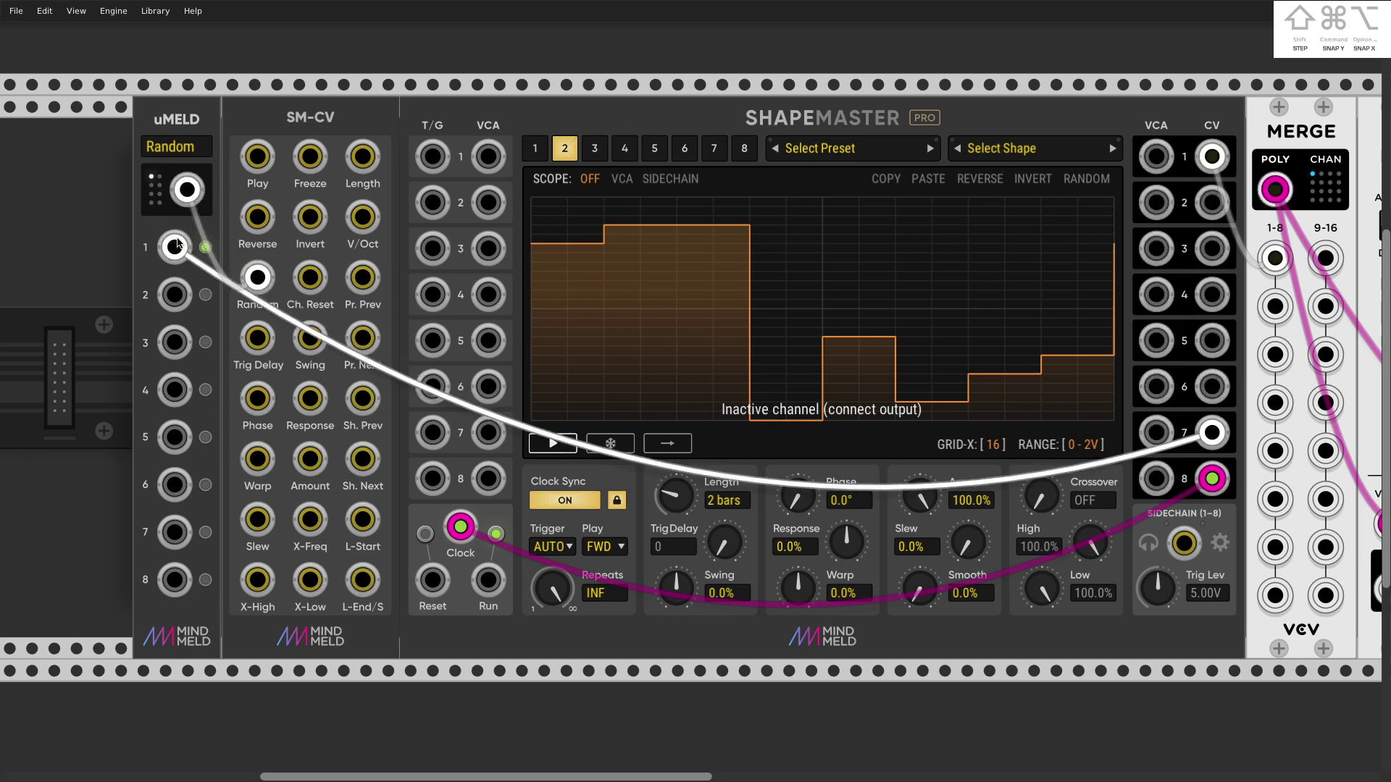
{"action": "left_click_drag", "start_coordinate": [173, 247], "coordinate": [173, 294]}
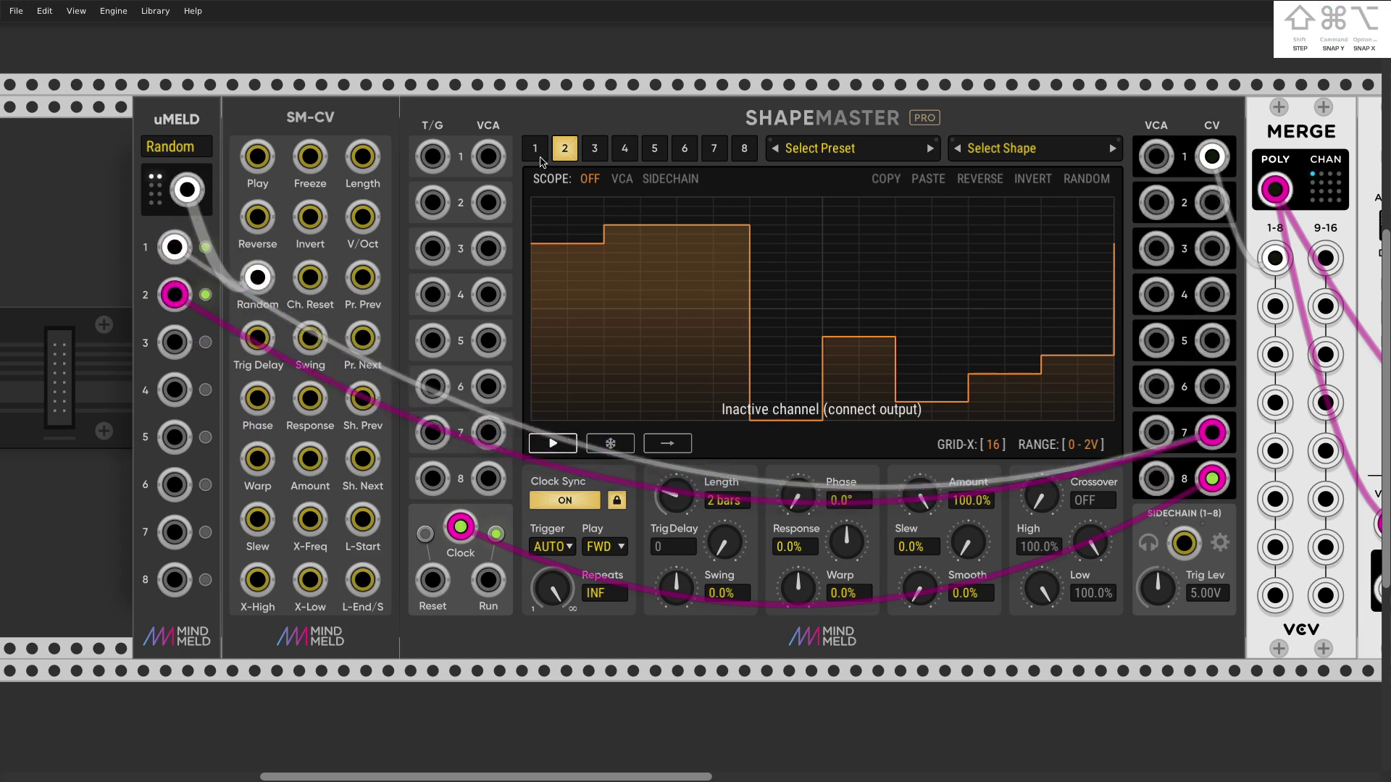
Patch channel 2's CV output into the second input of the Merge module and look over the connected patch
{"action": "left_click", "coordinate": [566, 149]}
{"action": "scroll", "coordinate": [957, 251], "scroll_direction": "right", "scroll_amount": 3}
{"action": "left_click_drag", "start_coordinate": [1099, 203], "coordinate": [1166, 308]}
{"action": "scroll", "coordinate": [1166, 308], "scroll_direction": "right", "scroll_amount": 15}
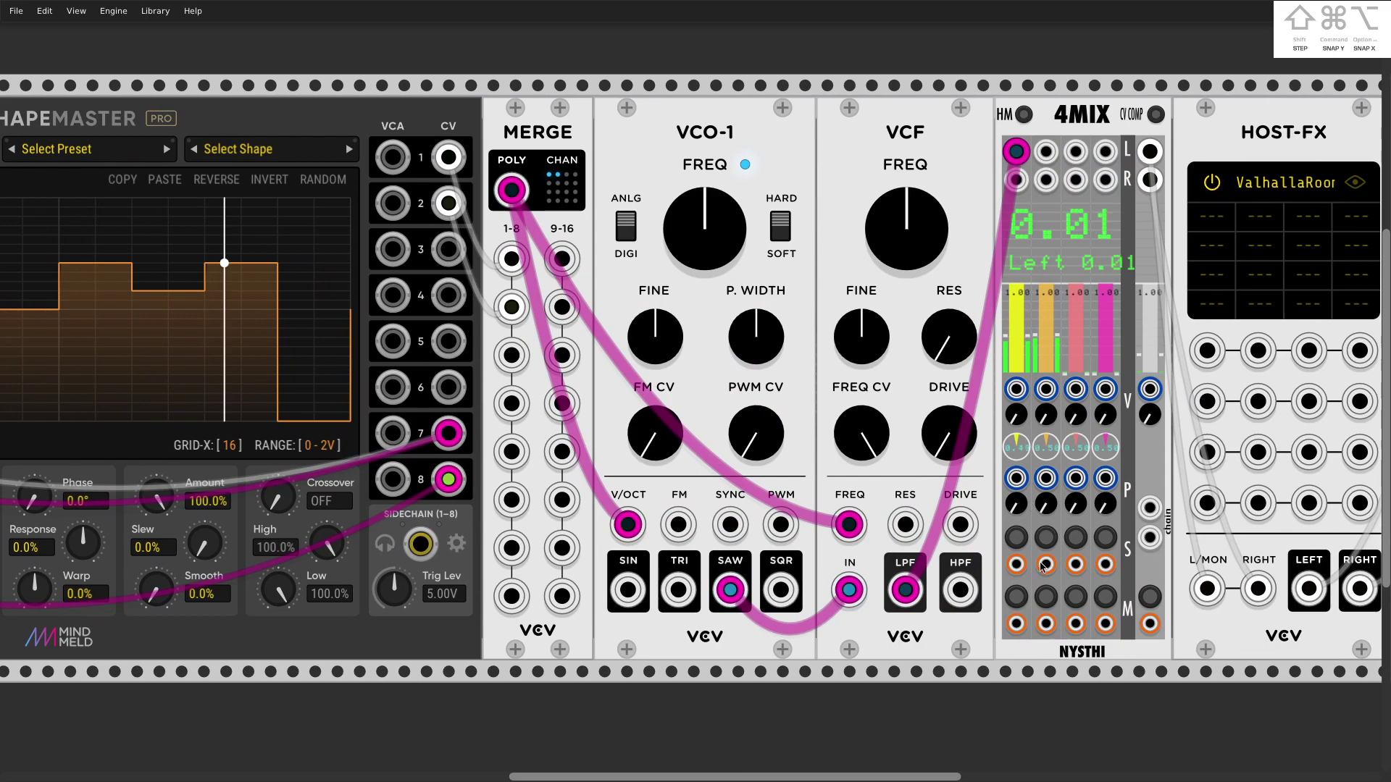
{"action": "scroll", "coordinate": [802, 218], "scroll_direction": "down", "scroll_amount": 3}
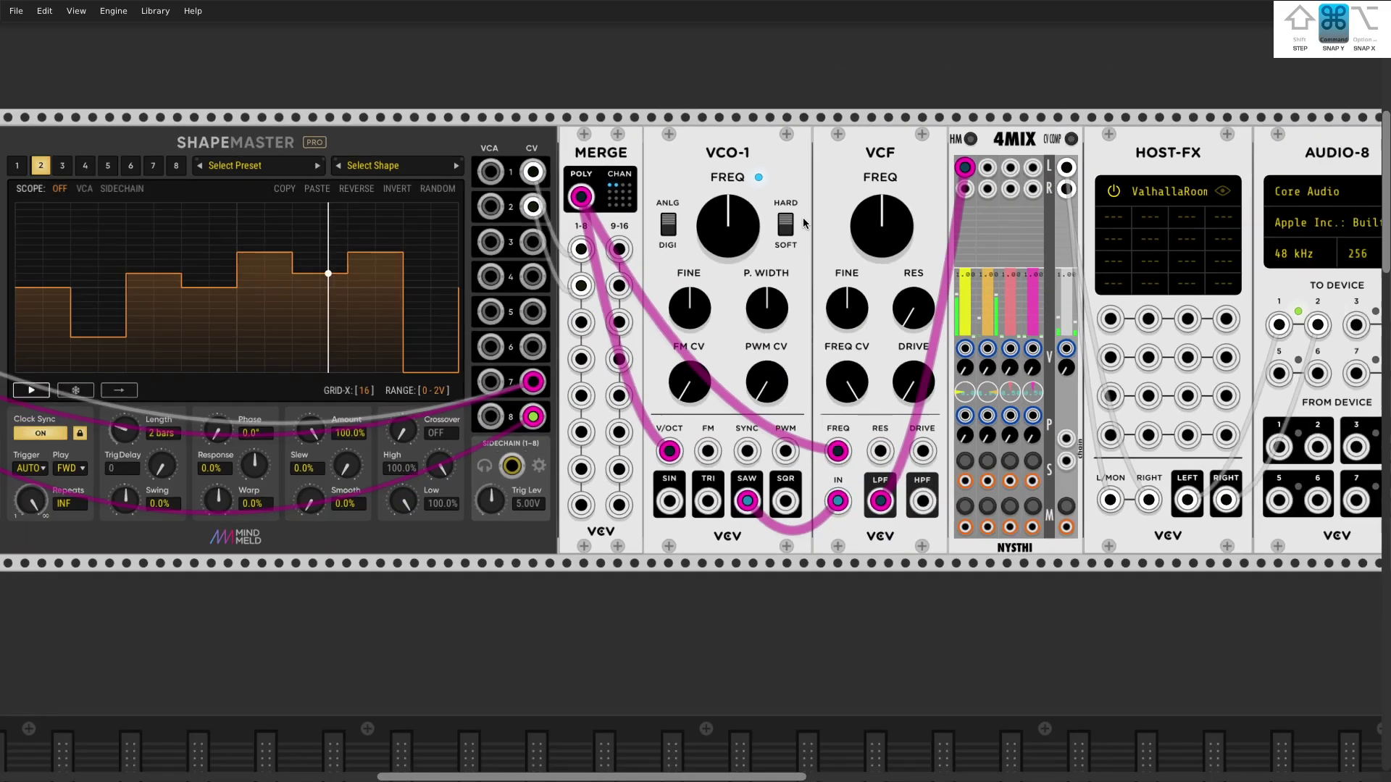
{"action": "scroll", "coordinate": [802, 217], "scroll_direction": "left", "scroll_amount": 8}
{"action": "scroll", "coordinate": [804, 221], "scroll_direction": "up", "scroll_amount": 2}
{"action": "scroll", "coordinate": [803, 222], "scroll_direction": "up", "scroll_amount": 3}
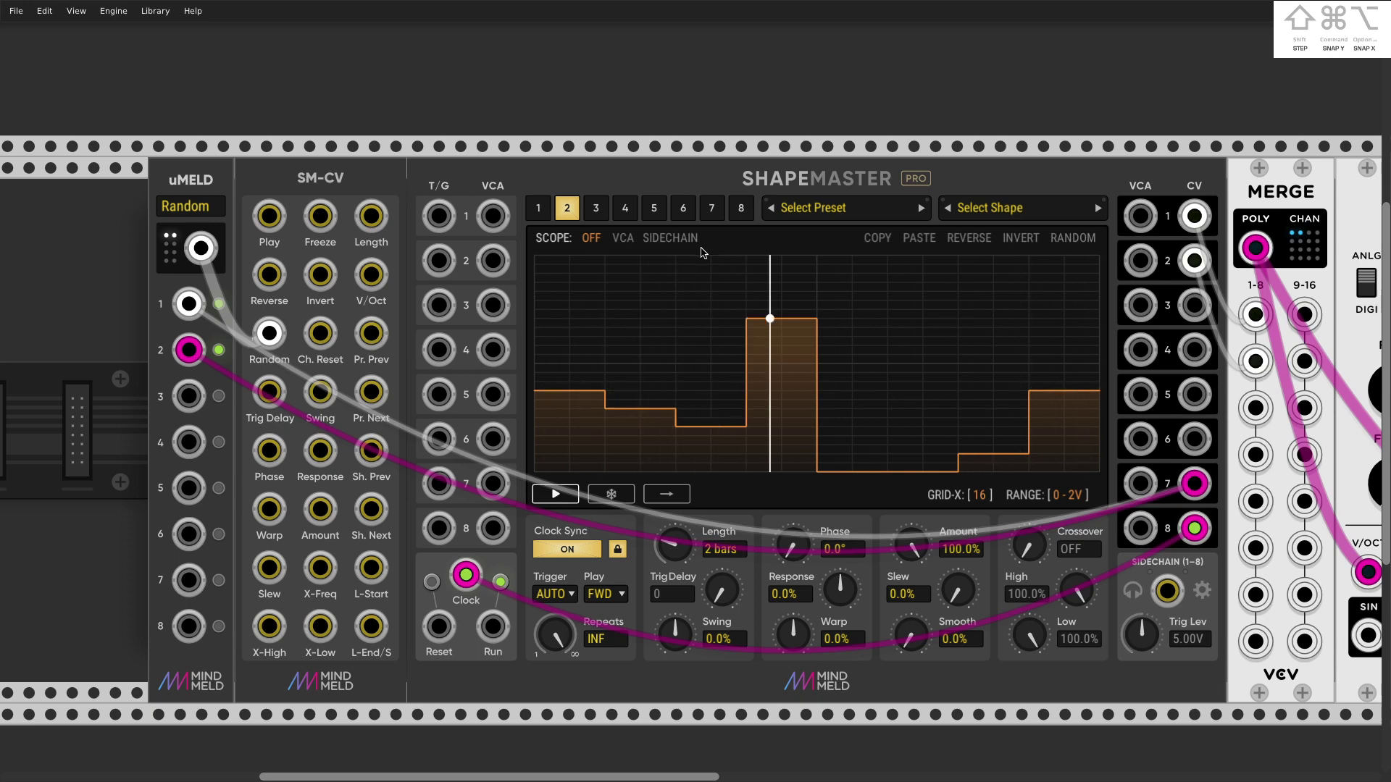
Set channel 2's Swing to 50%
{"action": "scroll", "coordinate": [757, 399], "scroll_direction": "down", "scroll_amount": 2}
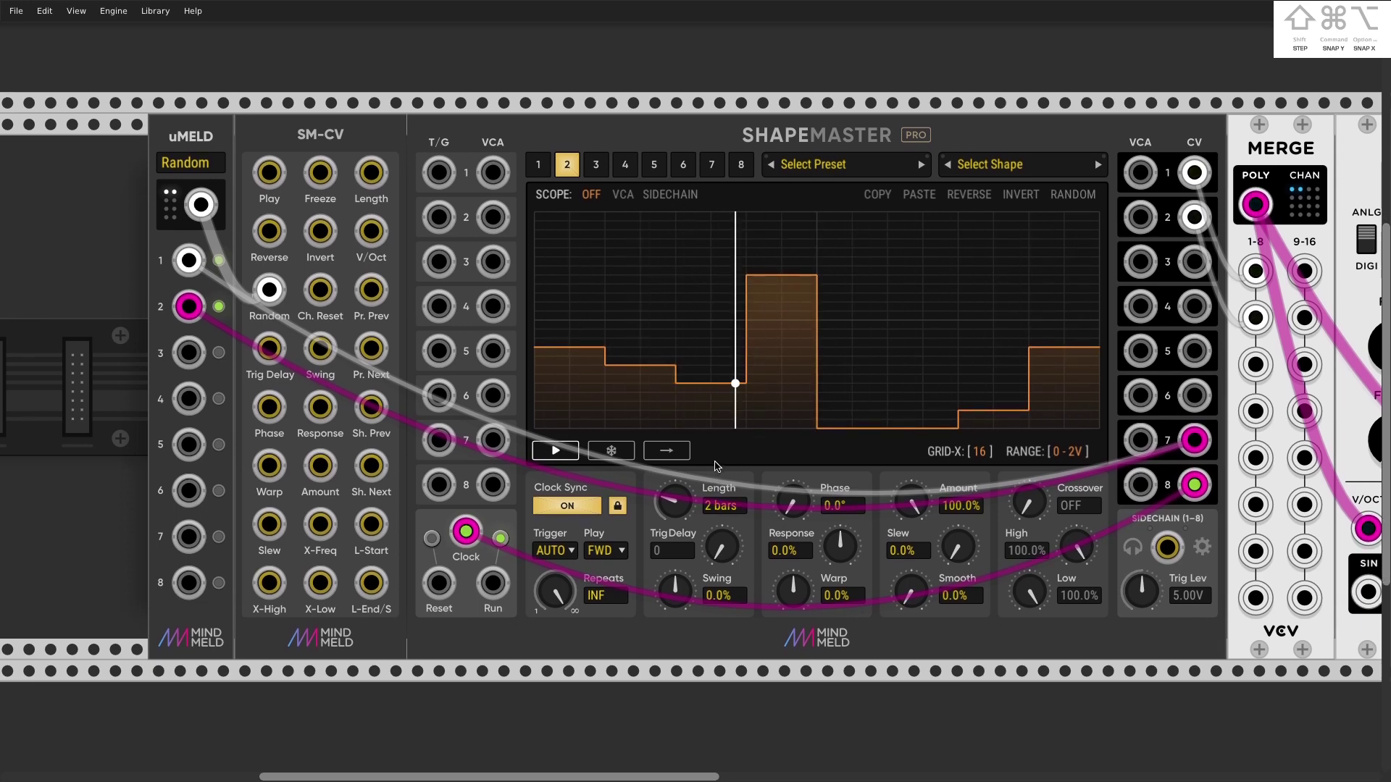
{"action": "scroll", "coordinate": [671, 561], "scroll_direction": "down", "scroll_amount": 1}
{"action": "scroll", "coordinate": [671, 561], "scroll_direction": "up", "scroll_amount": 3, "text": "ctrl"}
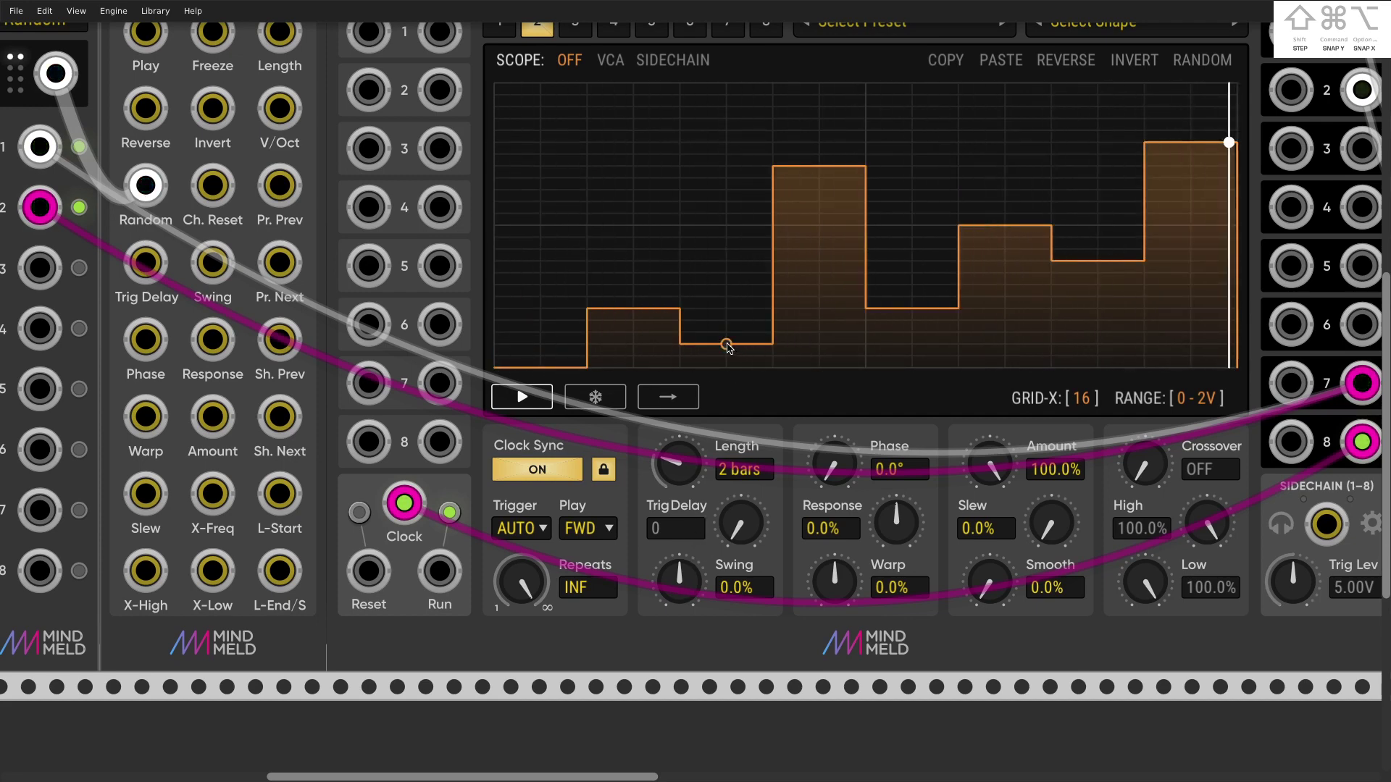
{"action": "right_click", "coordinate": [683, 587]}
{"action": "type", "text": "50"}
{"action": "key", "text": "Return"}
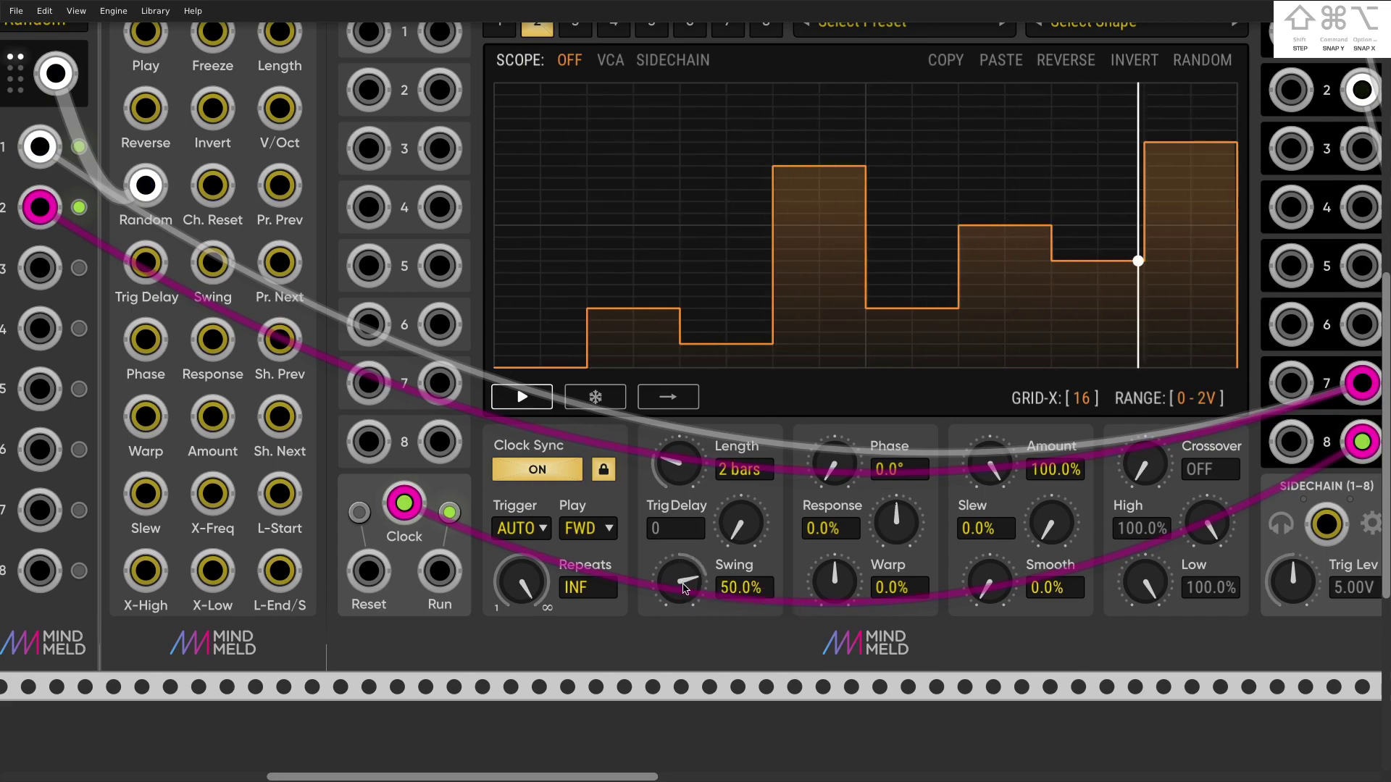
{"action": "scroll", "coordinate": [722, 589], "scroll_direction": "down", "scroll_amount": 3}
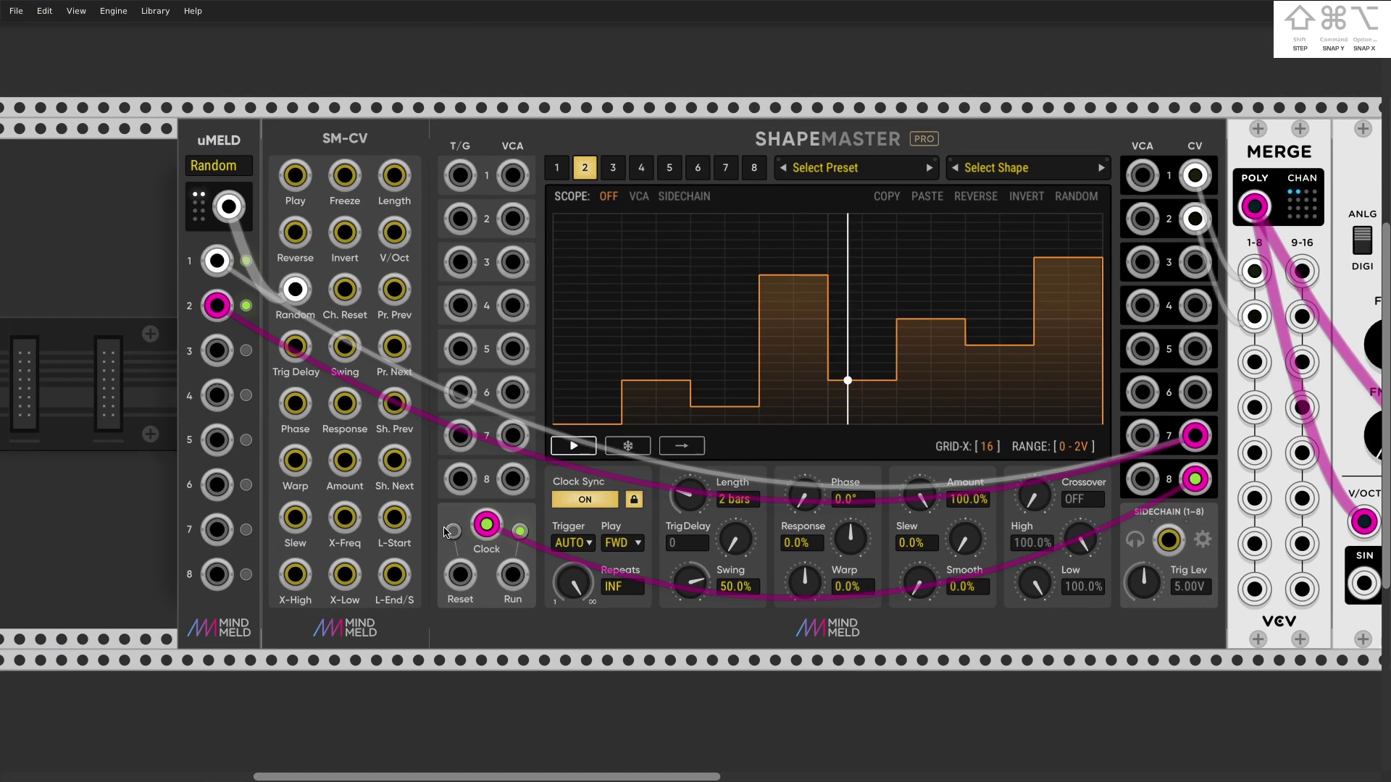
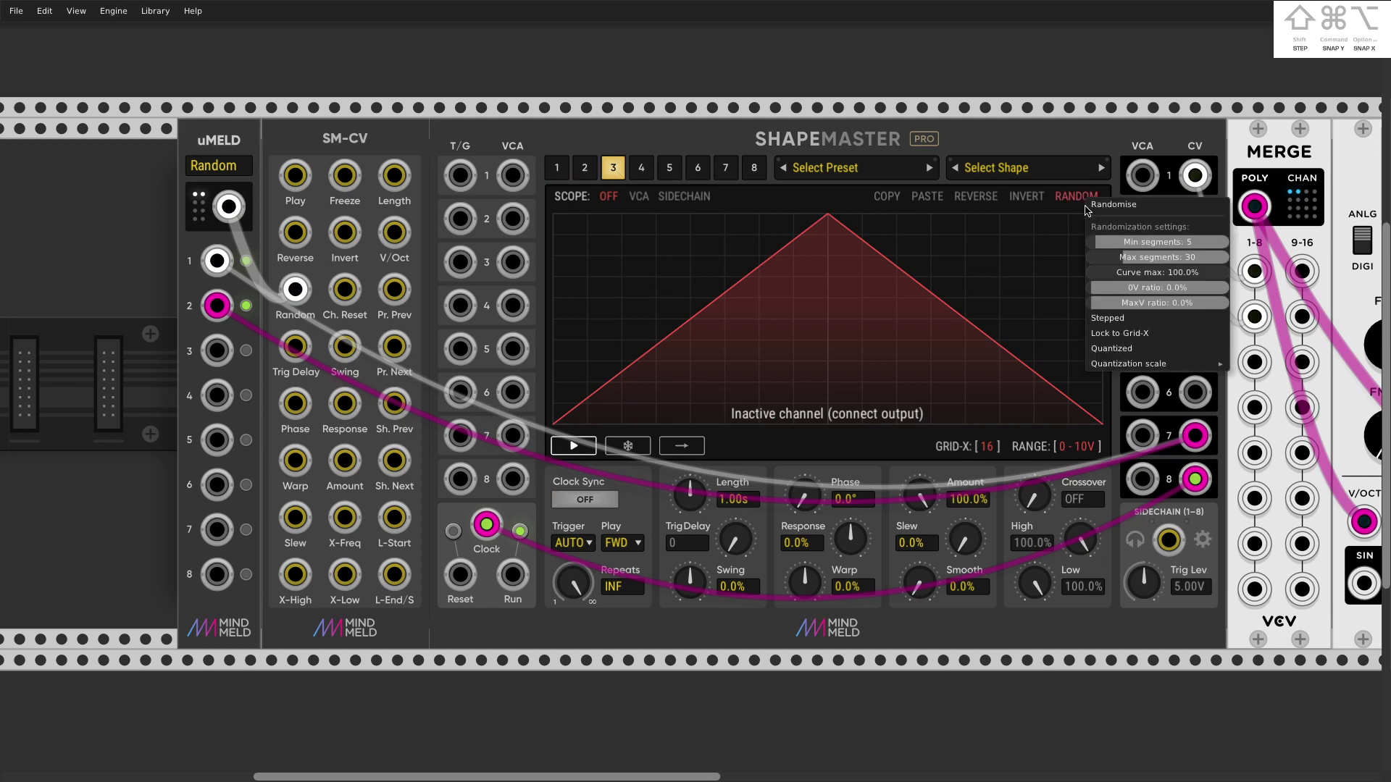
Set channel 3's randomization to Stepped and Lock to Grid-X, with 64 minimum and maximum segments
{"action": "left_click", "coordinate": [1160, 351]}
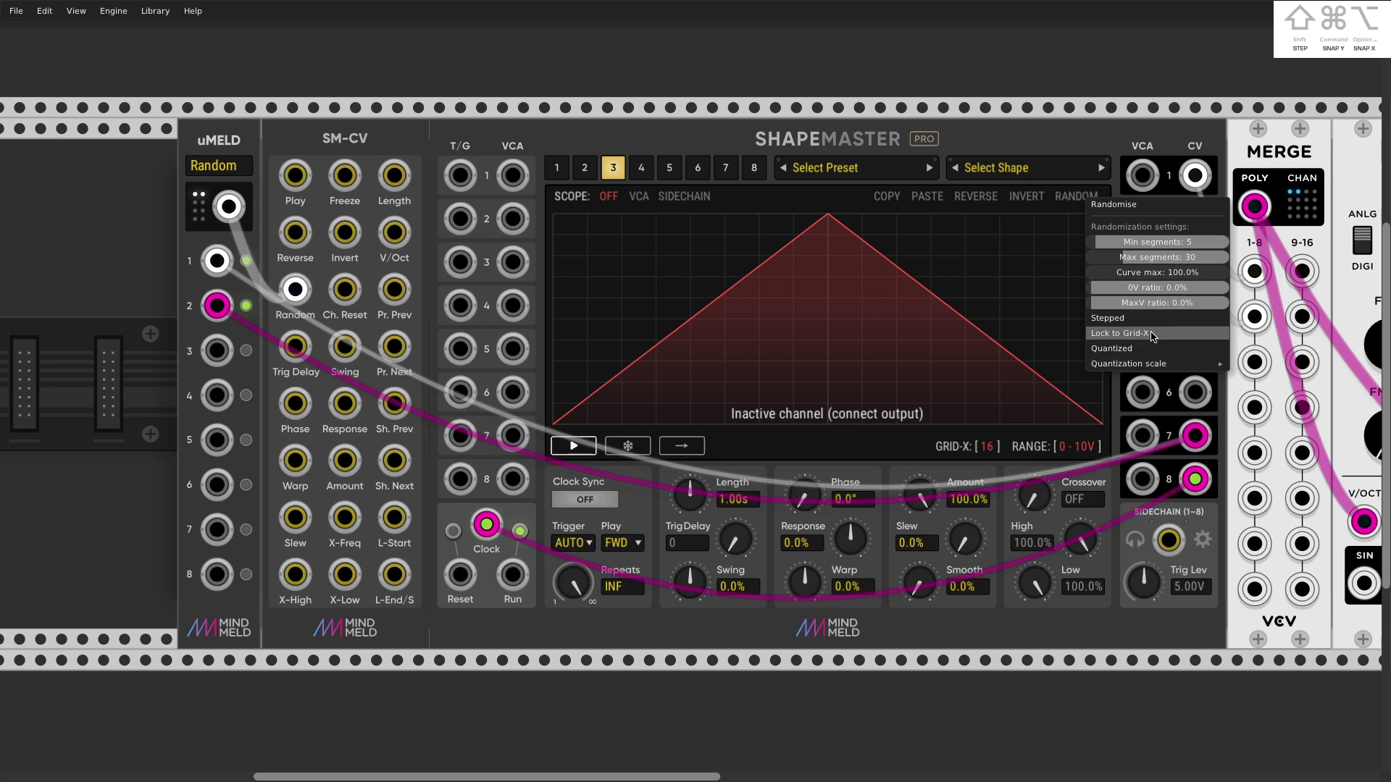
{"action": "left_click", "coordinate": [1149, 320]}
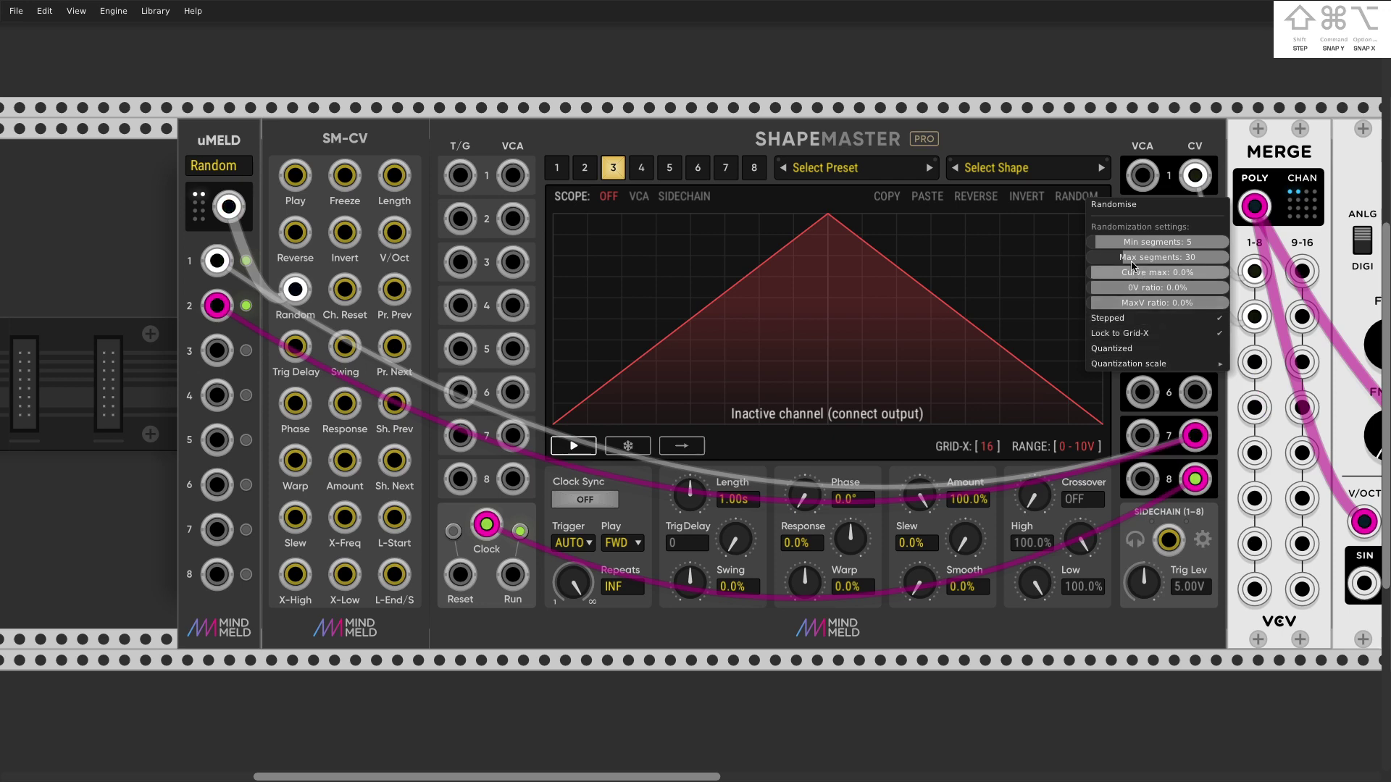
{"action": "left_click_drag", "start_coordinate": [1102, 242], "coordinate": [1119, 242]}
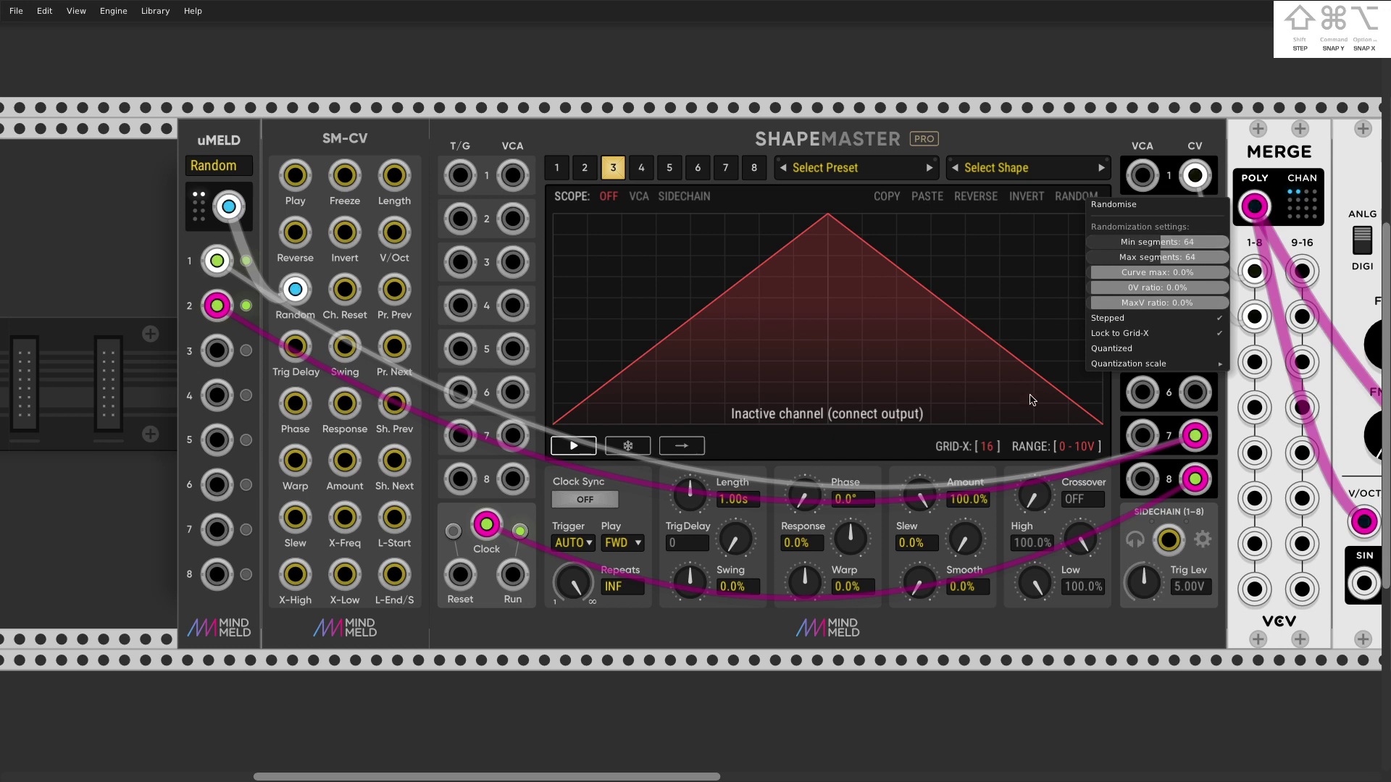
Set channel 3's Grid-X to 64 and randomise its shape several times
{"action": "left_click", "coordinate": [986, 446]}
{"action": "left_click", "coordinate": [986, 447]}
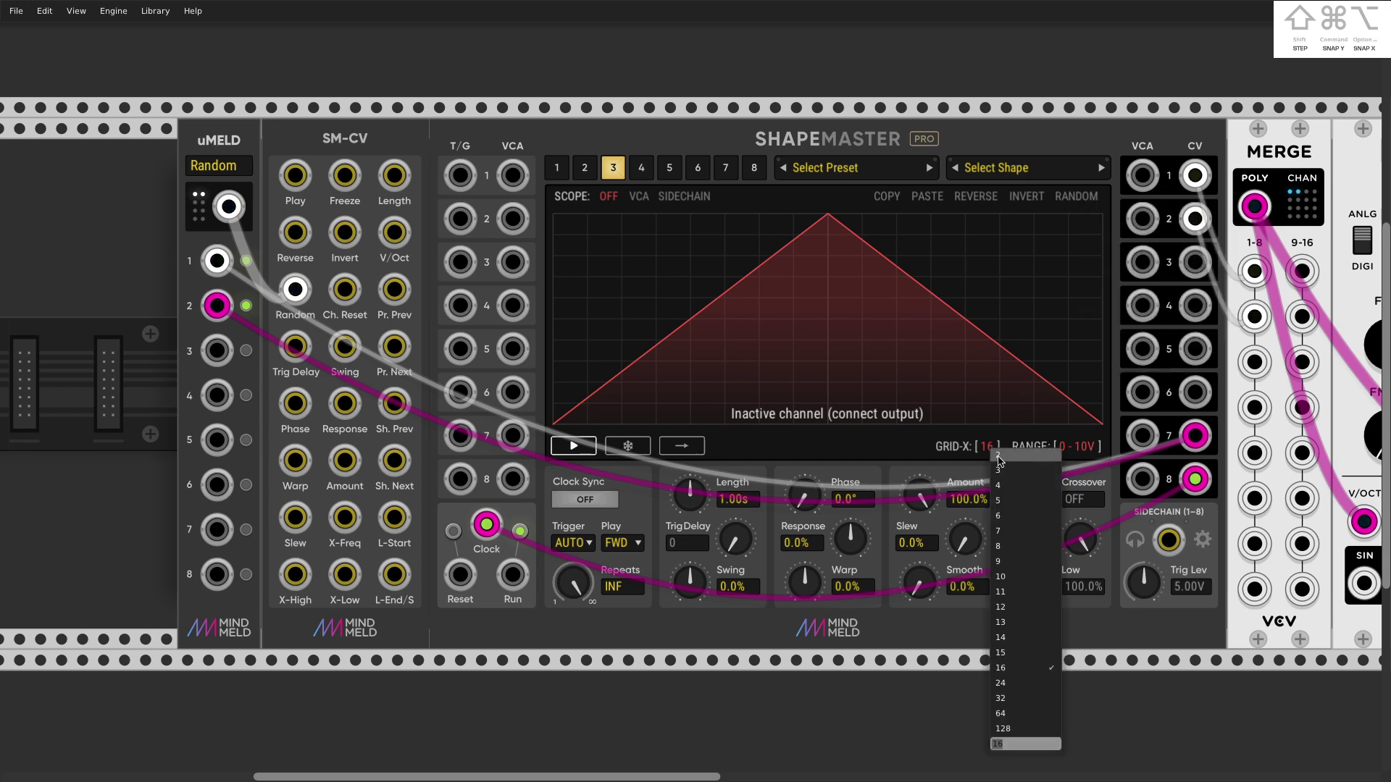
{"action": "left_click", "coordinate": [1046, 717]}
{"action": "scroll", "coordinate": [1021, 400], "scroll_direction": "up", "scroll_amount": 3}
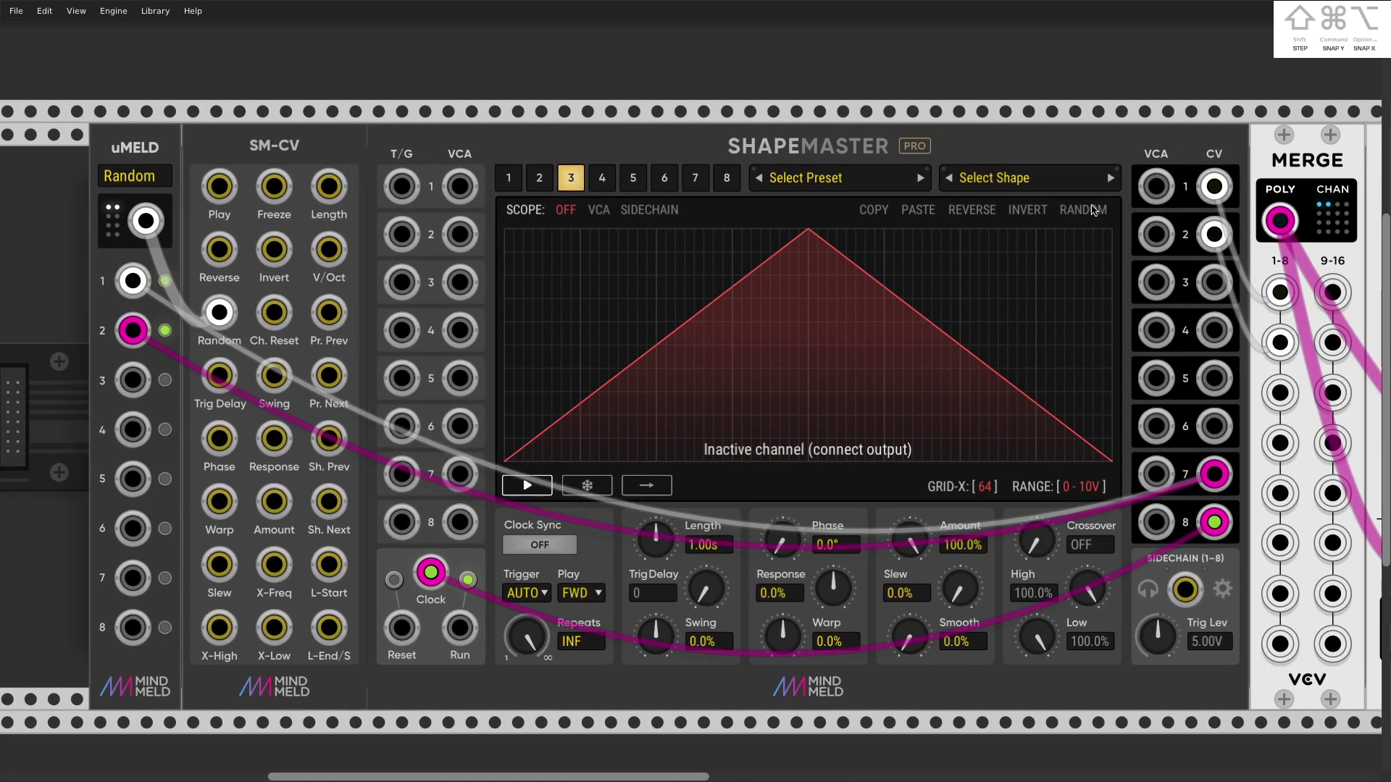
{"action": "left_click", "coordinate": [1094, 210], "text": "alt"}
{"action": "left_click", "coordinate": [1093, 210], "text": "alt"}
{"action": "left_click", "coordinate": [1093, 210], "text": "alt"}
{"action": "left_click", "coordinate": [1094, 210], "text": "alt"}
{"action": "left_click", "coordinate": [1094, 210], "text": "alt"}
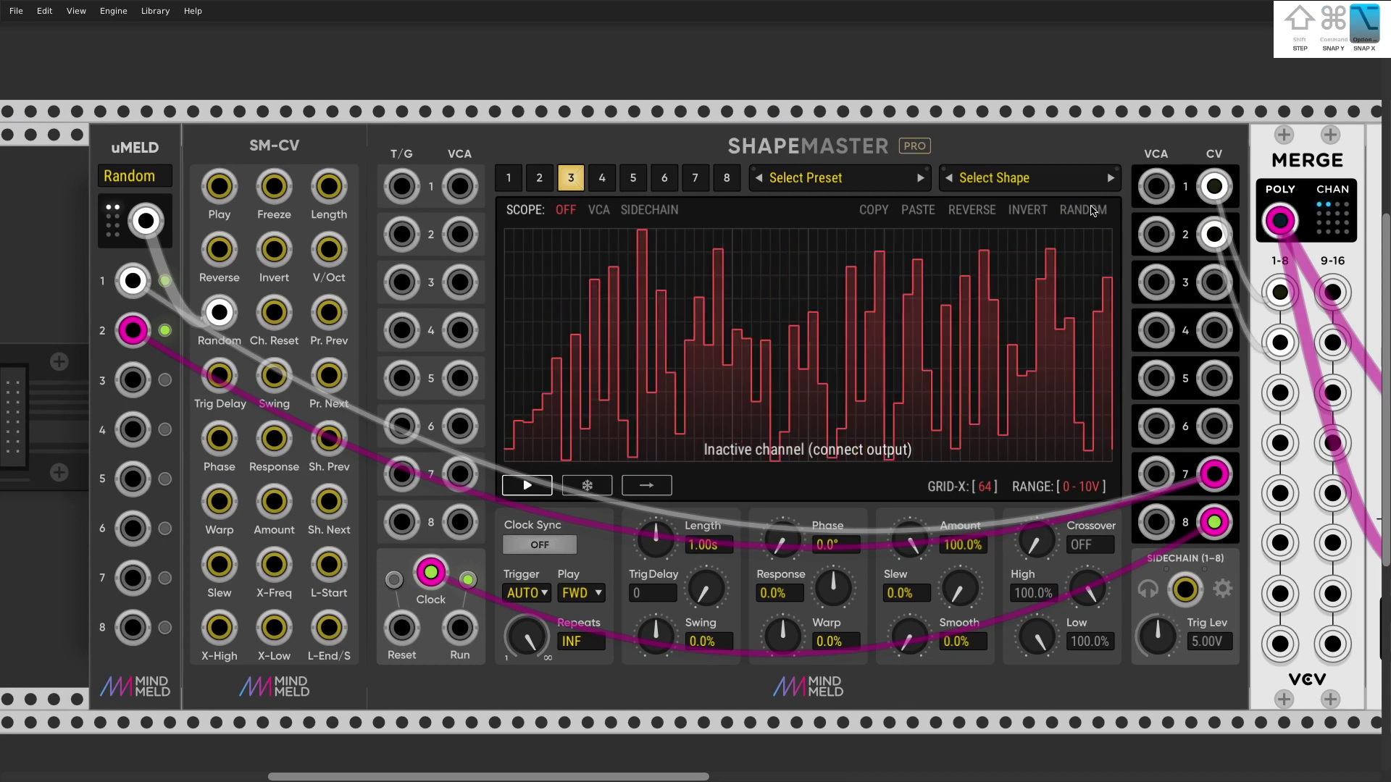
Raise channel 3's randomization 0V ratio to about 78% and randomise its shape several times
{"action": "right_click", "coordinate": [1093, 211]}
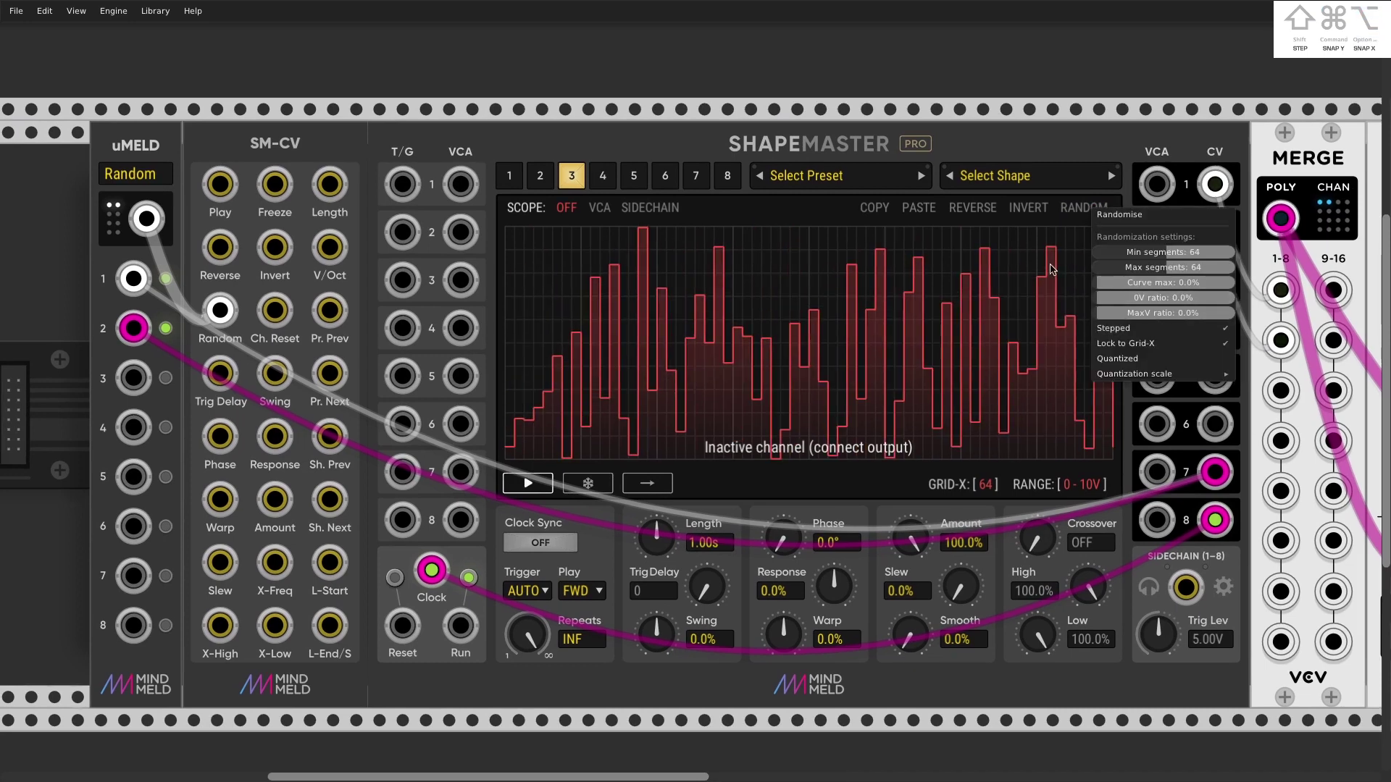
{"action": "left_click_drag", "start_coordinate": [1151, 282], "coordinate": [1142, 298]}
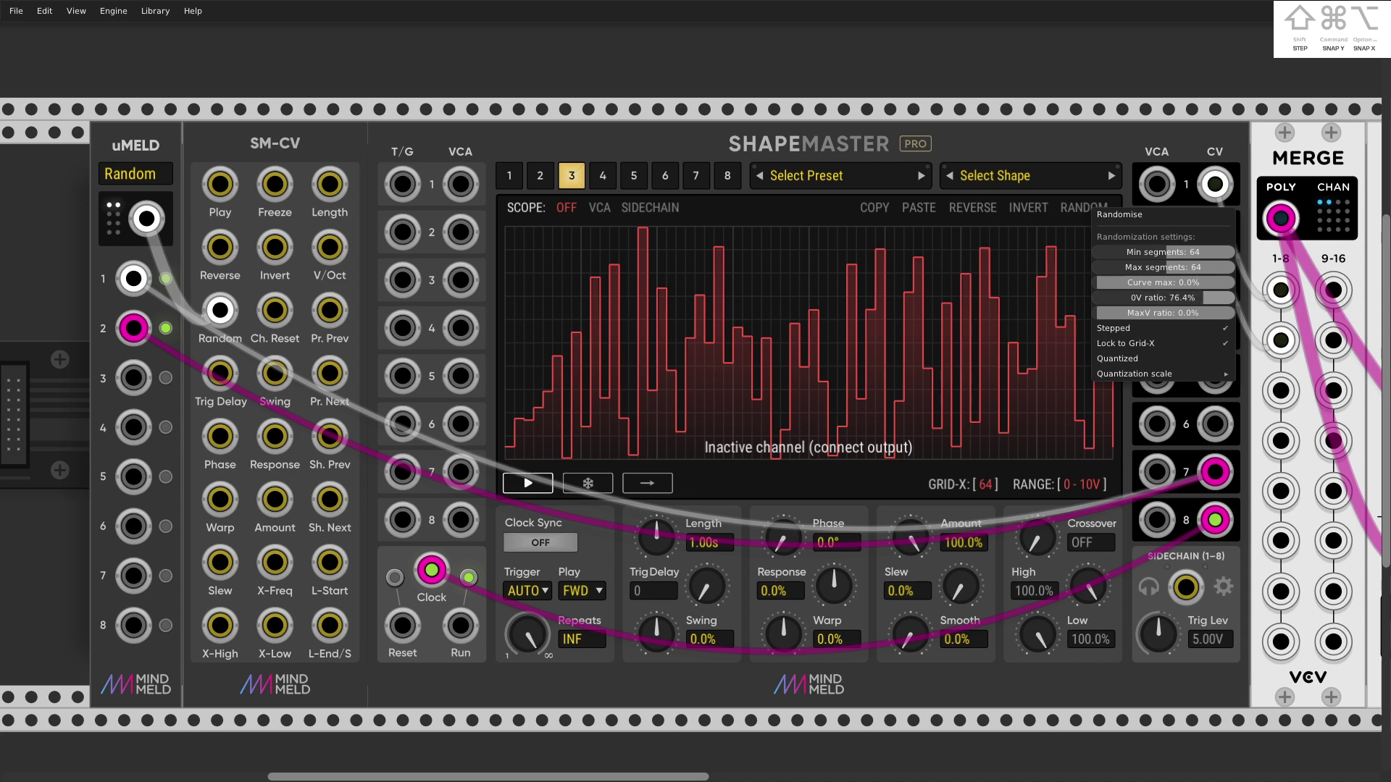
{"action": "left_click", "coordinate": [1145, 215]}
{"action": "left_click", "coordinate": [1091, 210], "text": "alt"}
{"action": "left_click", "coordinate": [1090, 210], "text": "alt"}
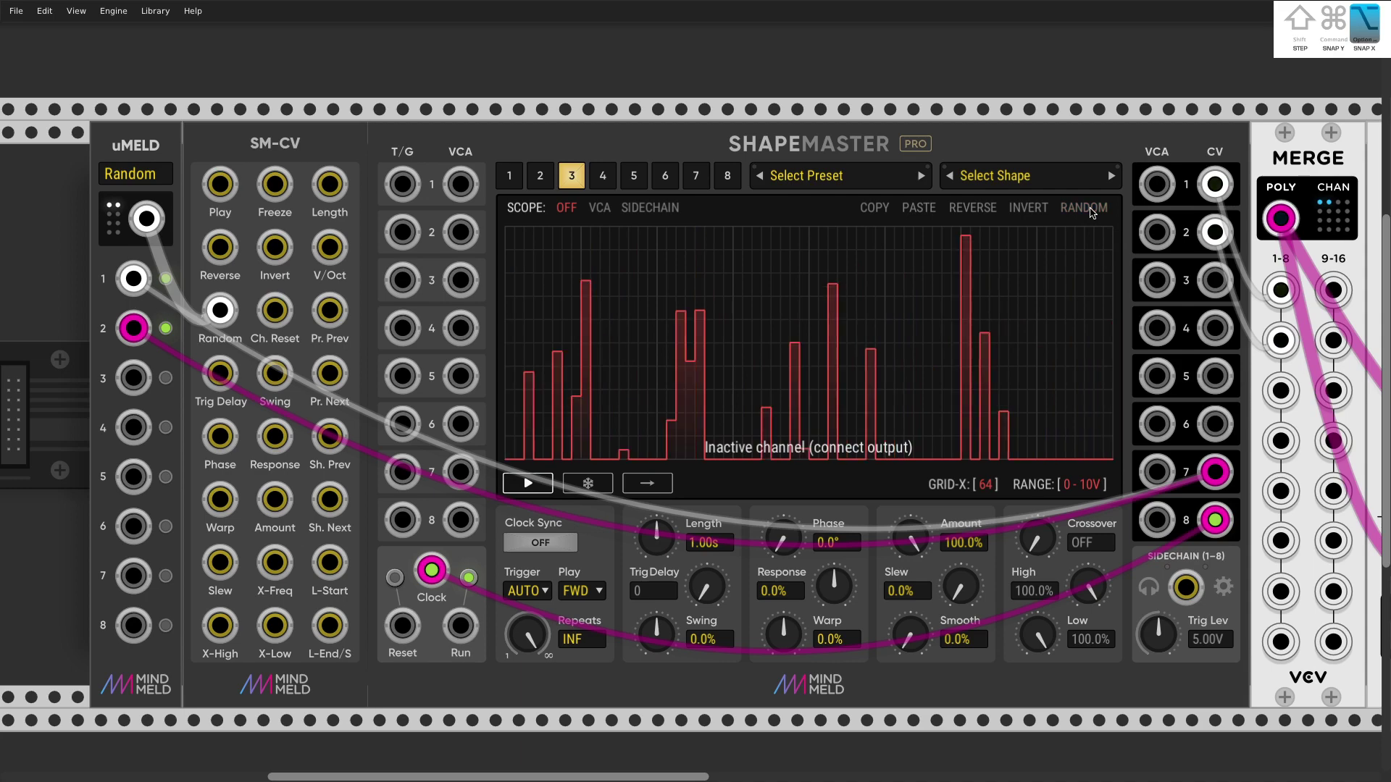
{"action": "left_click", "coordinate": [1090, 210], "text": "alt"}
{"action": "left_click", "coordinate": [1090, 210]}
{"action": "left_click", "coordinate": [1080, 211]}
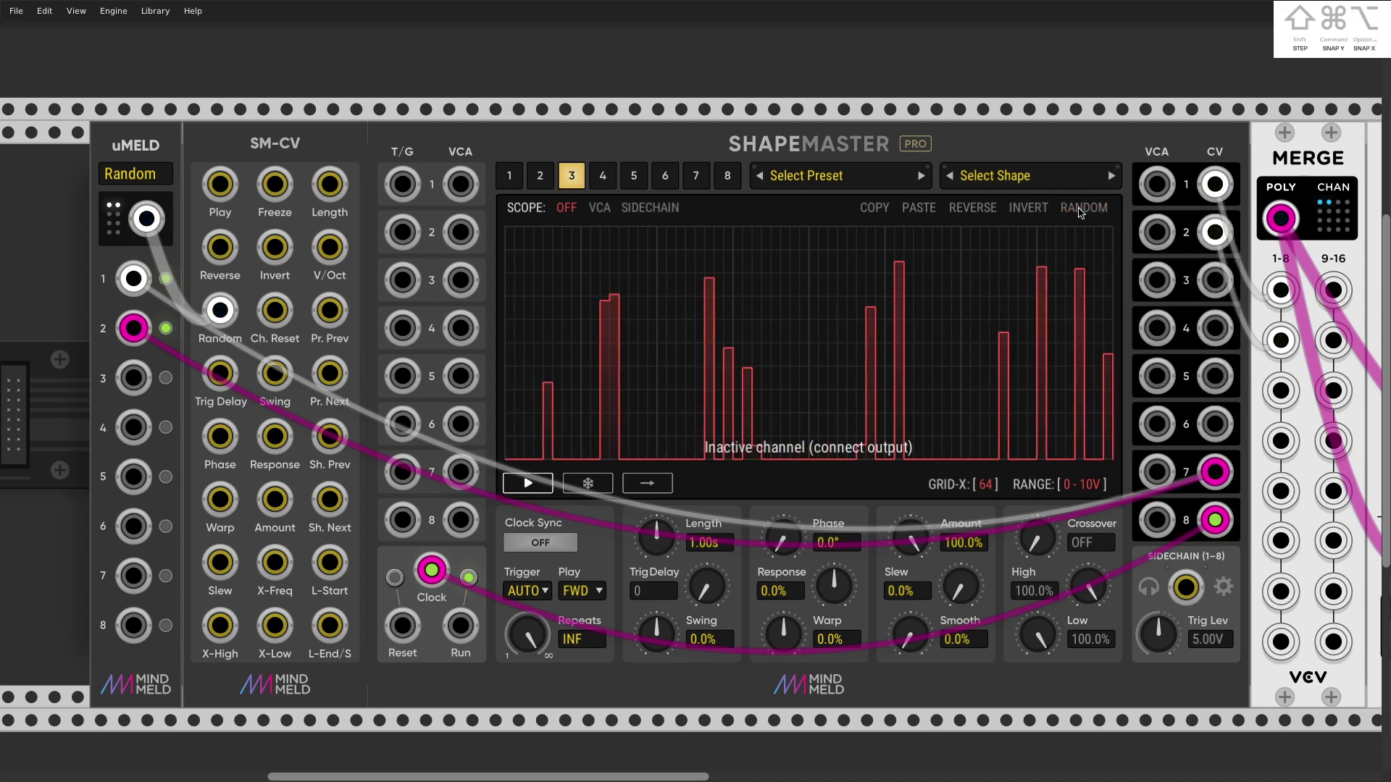
Add a second uMELD labelled Phase, patching channel 3's CV output into its input 1 and its poly output into SM-CV's Phase input
{"action": "scroll", "coordinate": [1032, 230], "scroll_direction": "down", "scroll_amount": 3}
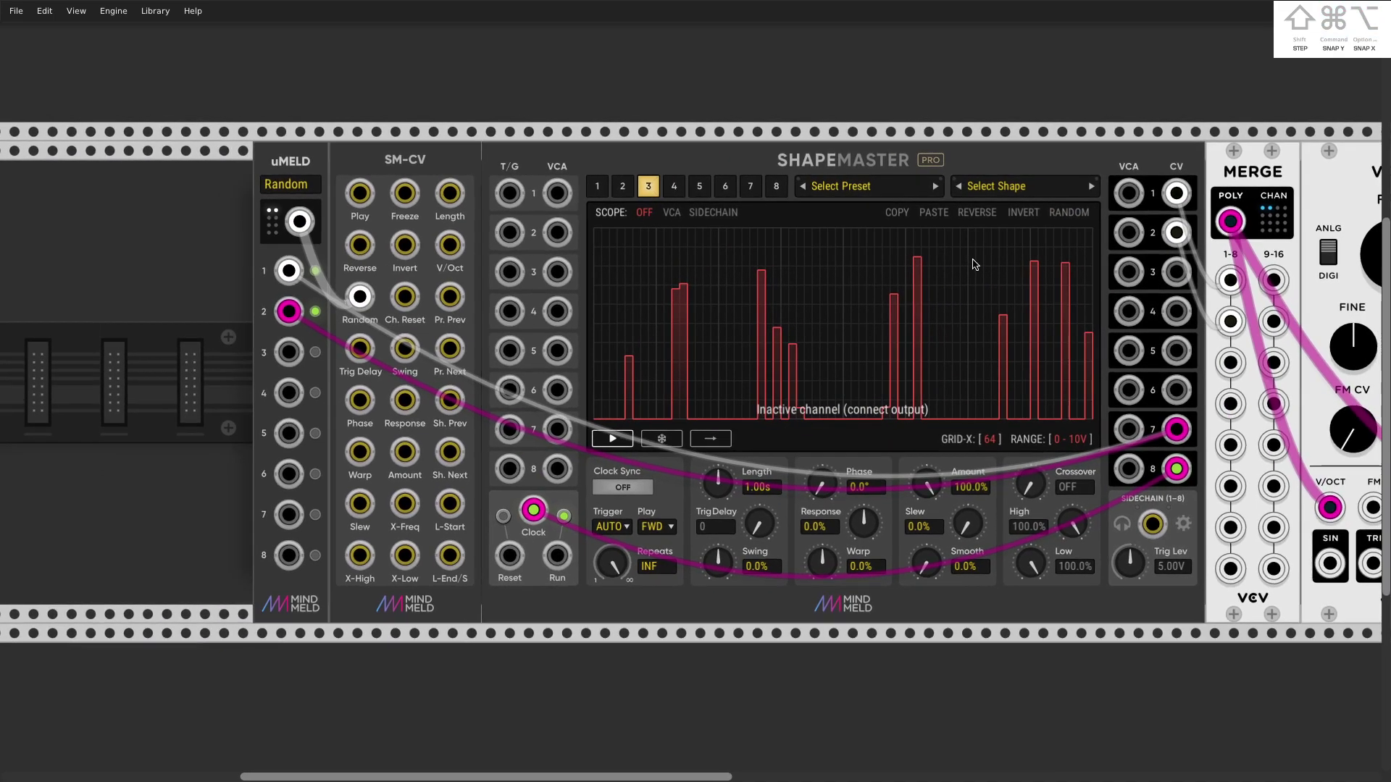
{"action": "key", "text": "super+d"}
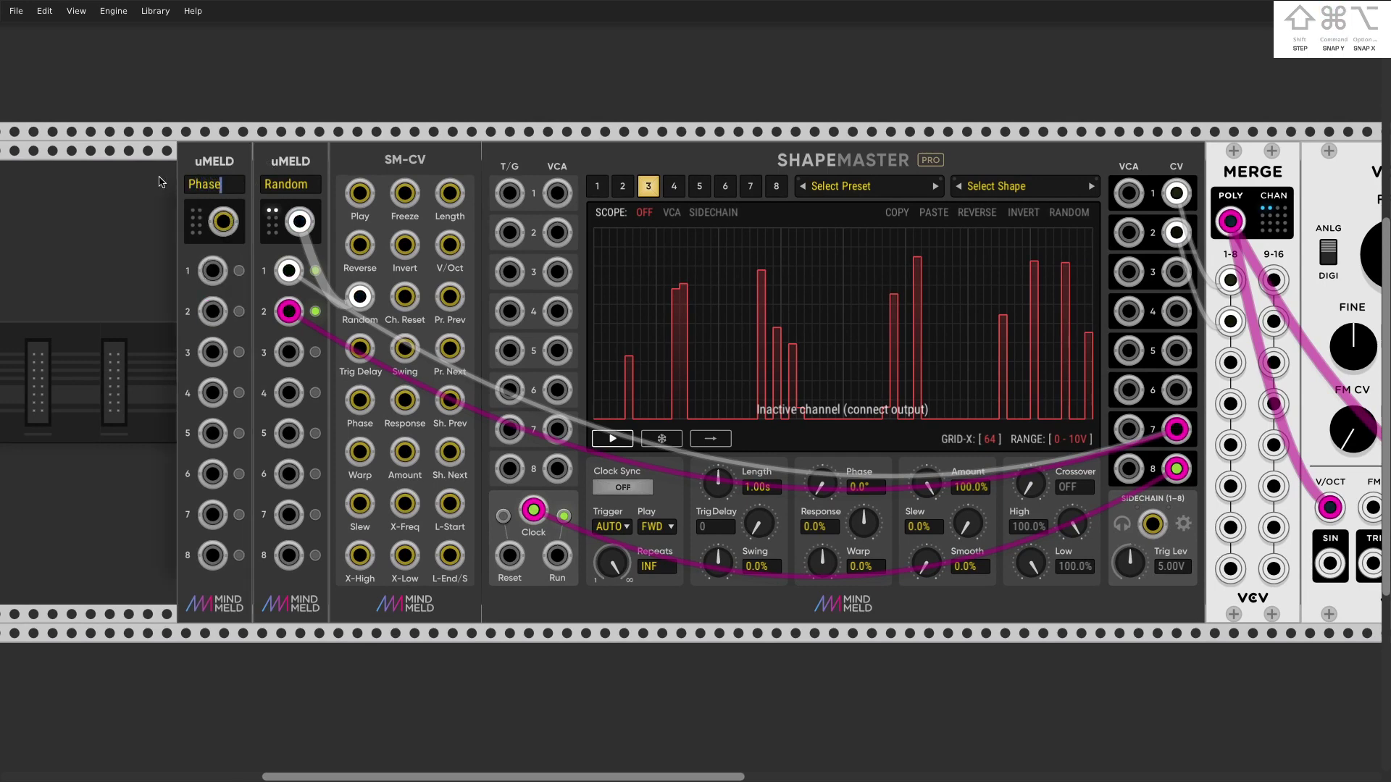
{"action": "left_click_drag", "start_coordinate": [215, 219], "coordinate": [360, 400]}
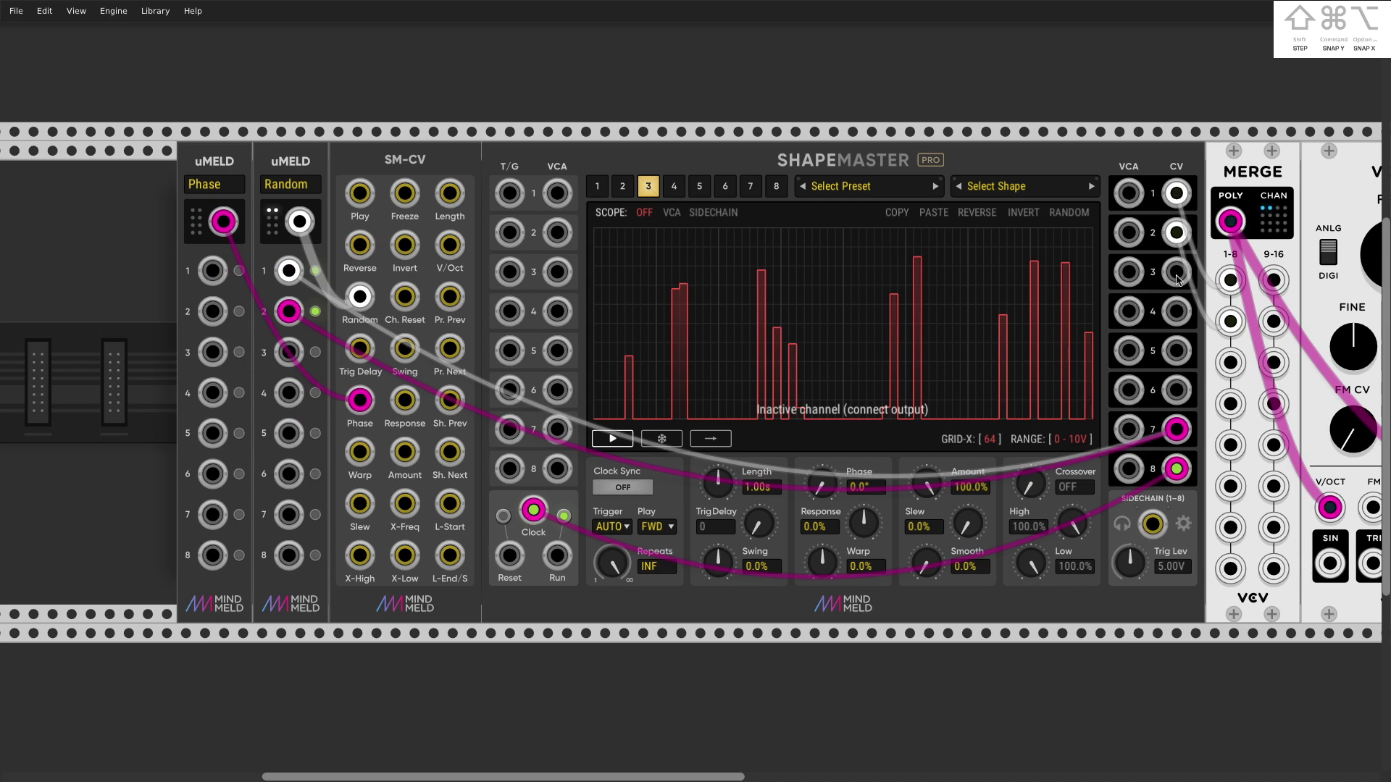
{"action": "left_click_drag", "start_coordinate": [1163, 278], "coordinate": [212, 270]}
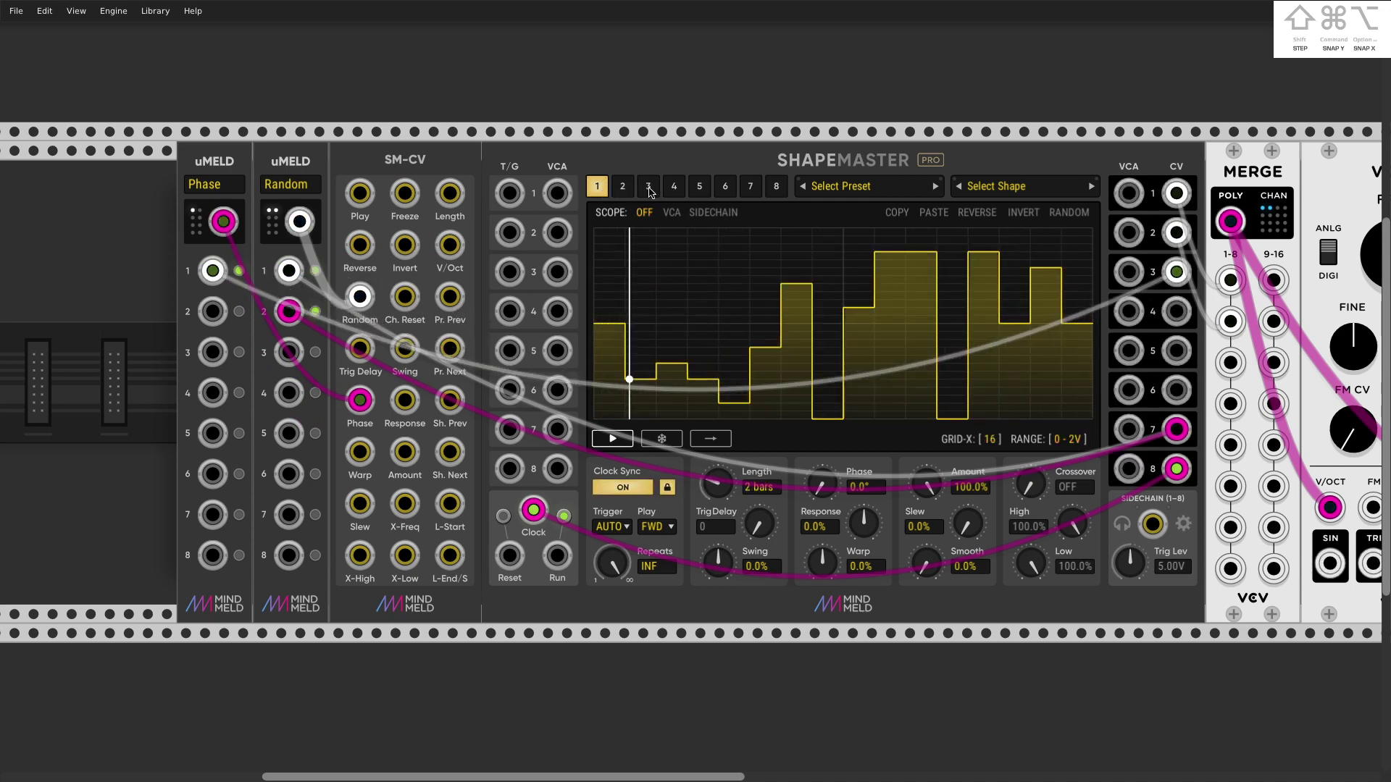
Turn on Clock Sync for channel 3 with a length of 8 bars and return to channel 1
{"action": "left_click", "coordinate": [623, 486]}
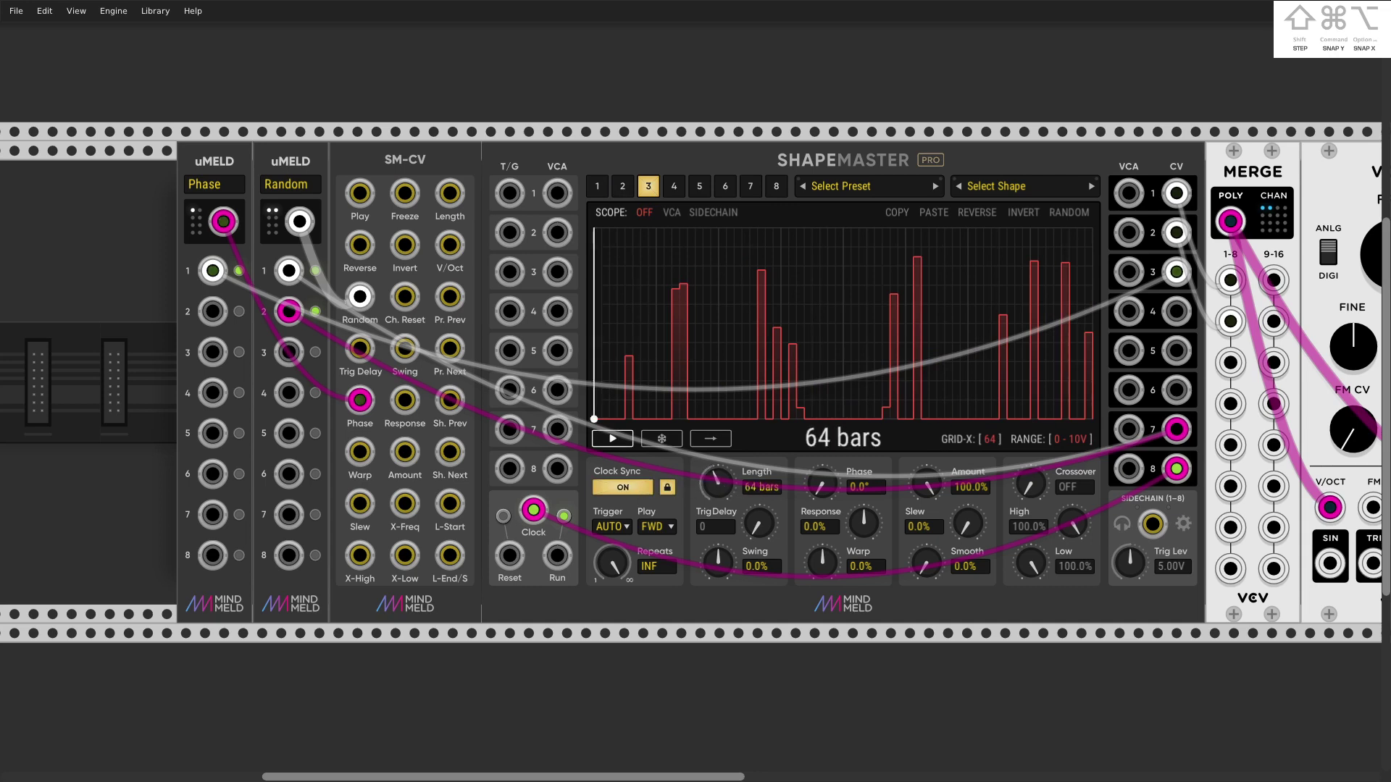
{"action": "left_click_drag", "start_coordinate": [718, 481], "coordinate": [717, 492]}
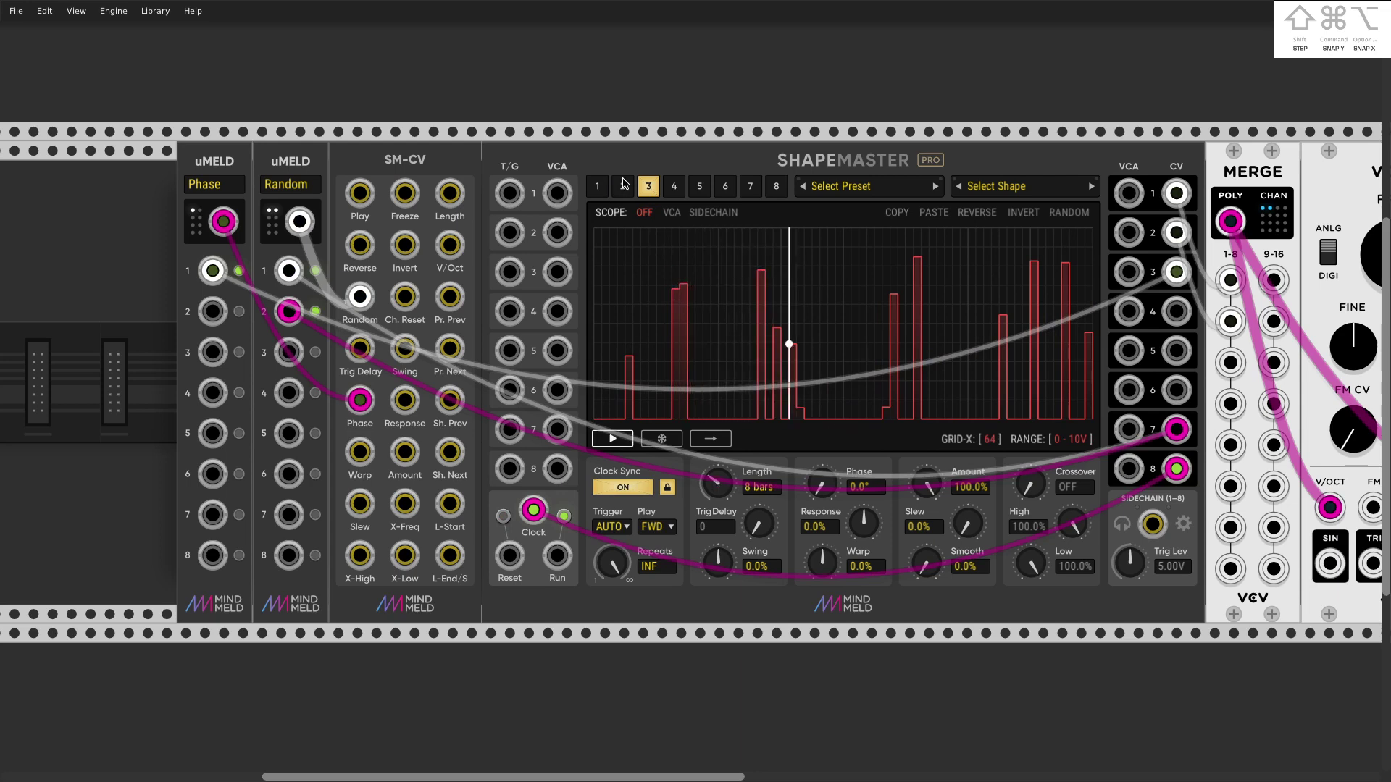
{"action": "left_click", "coordinate": [598, 187]}
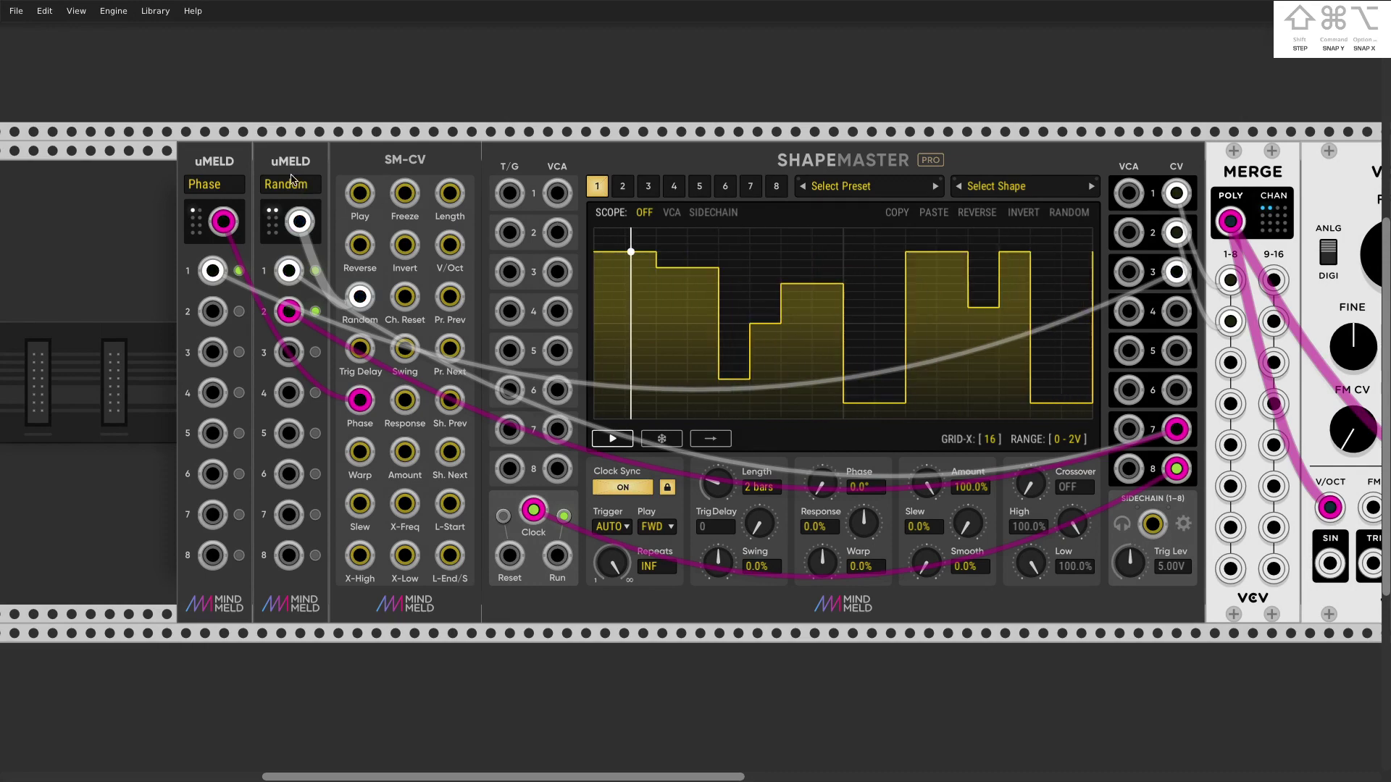
Add an Offset module between the Phase and Random uMELDs and set its Scale to 1.25
{"action": "key", "text": "Return"}
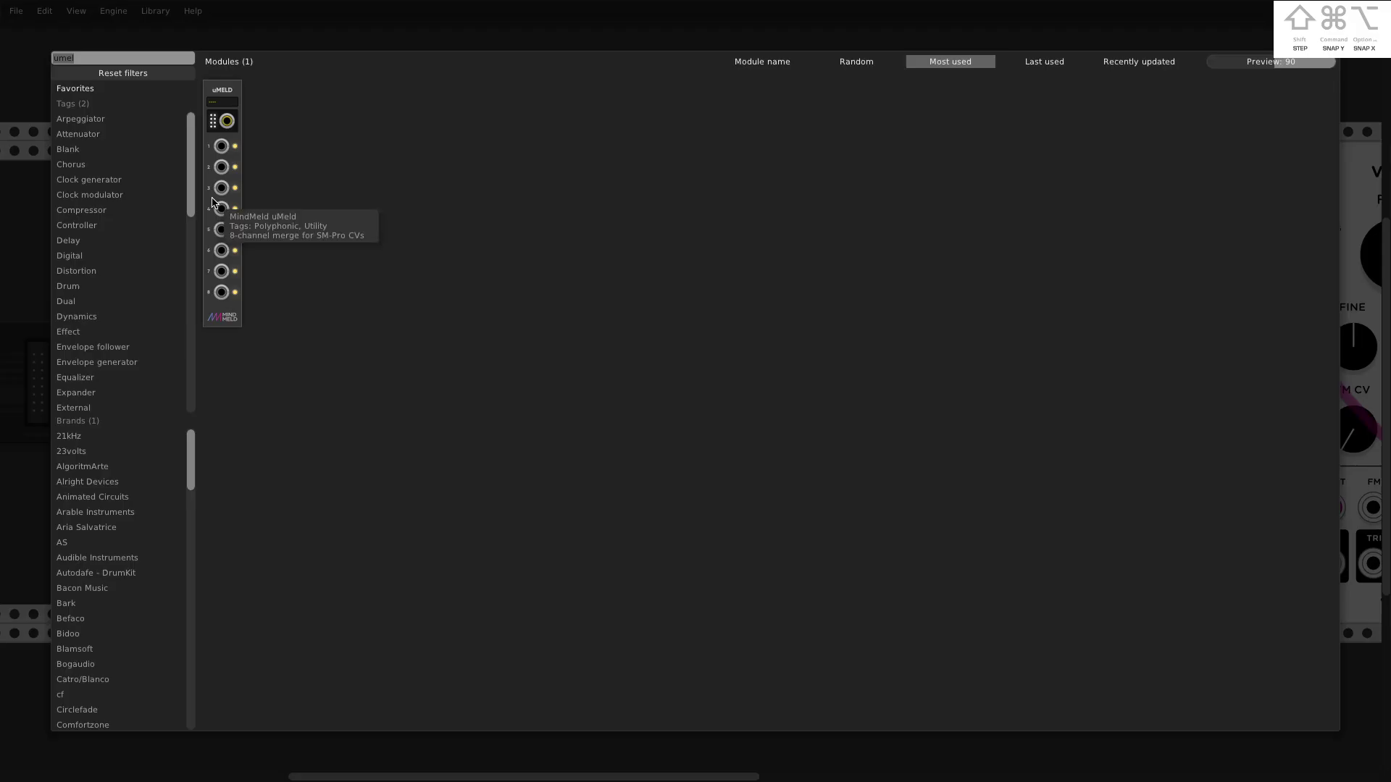
{"action": "left_click", "coordinate": [213, 202]}
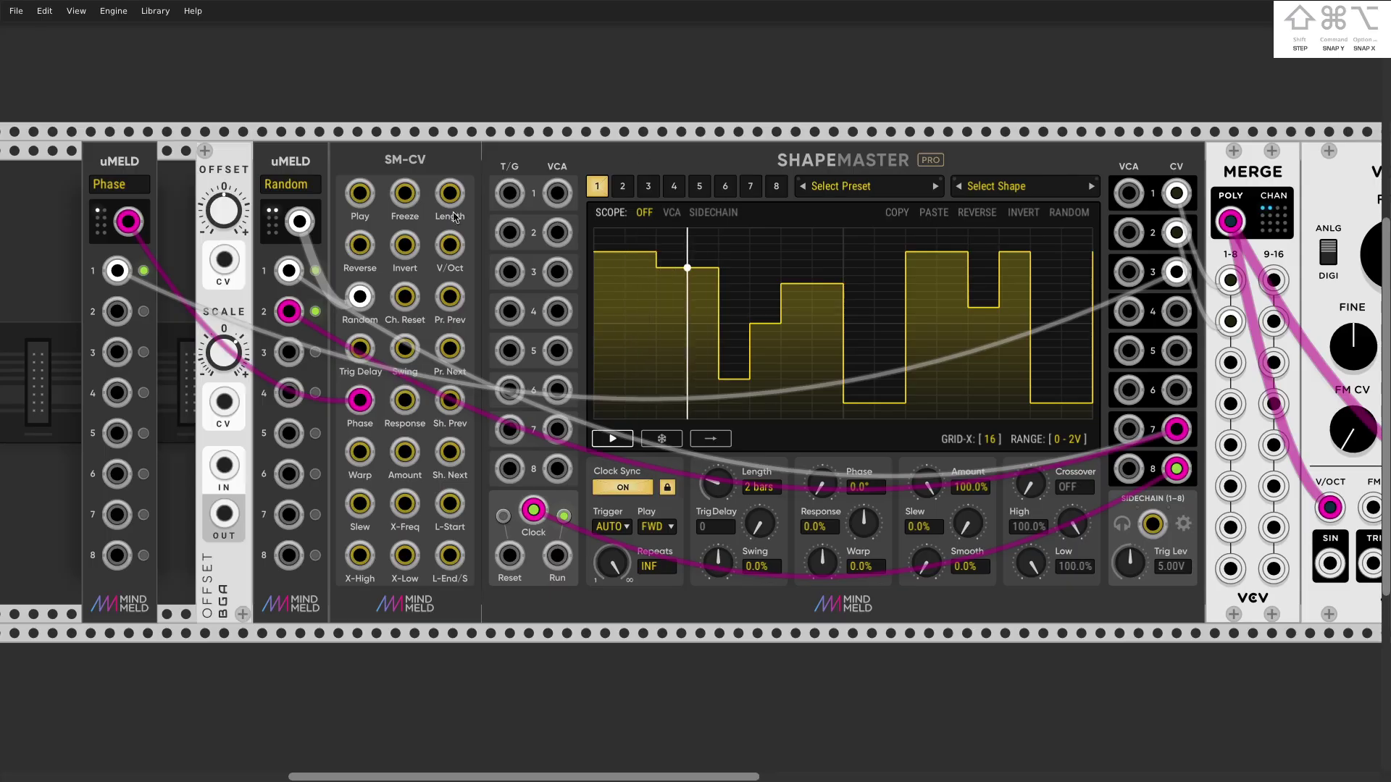
{"action": "left_click_drag", "start_coordinate": [120, 163], "coordinate": [157, 163]}
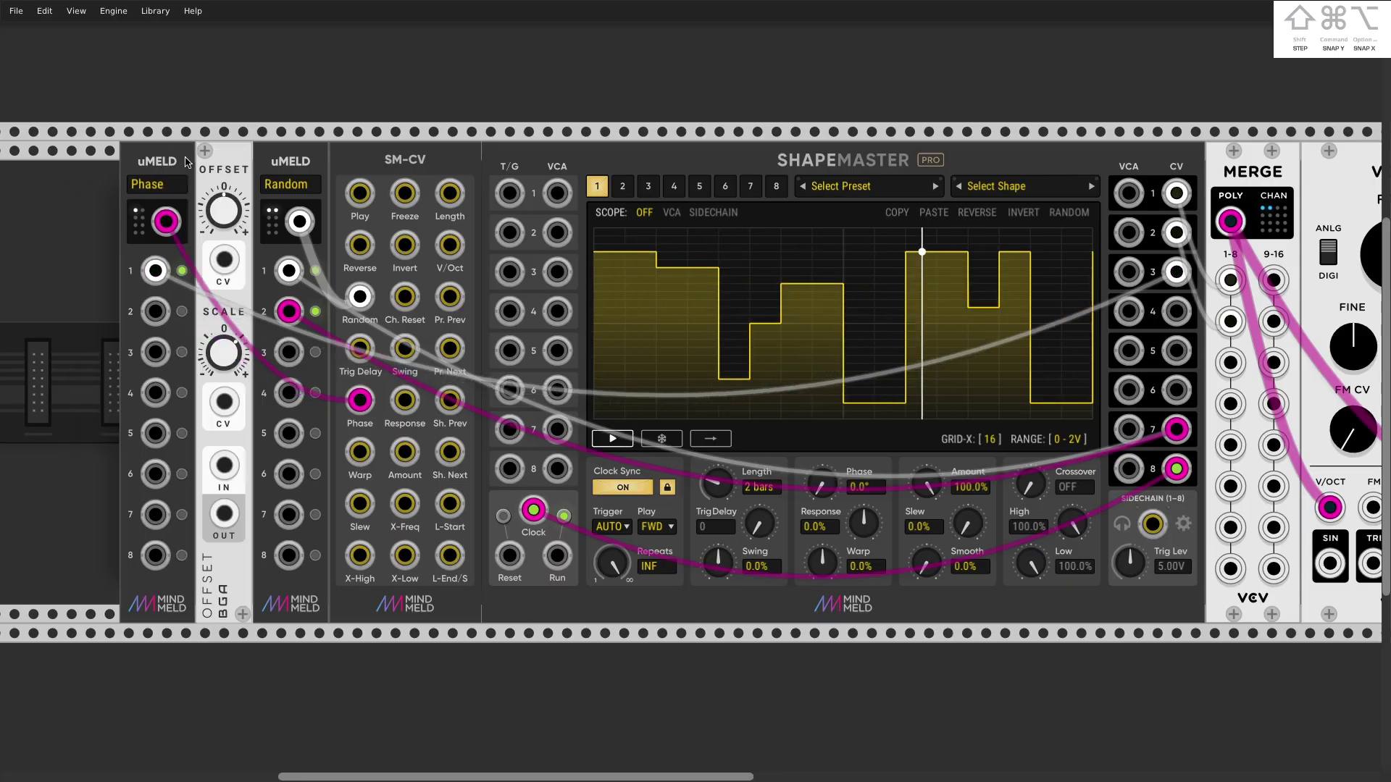
{"action": "right_click", "coordinate": [222, 347]}
{"action": "type", "text": "1.25"}
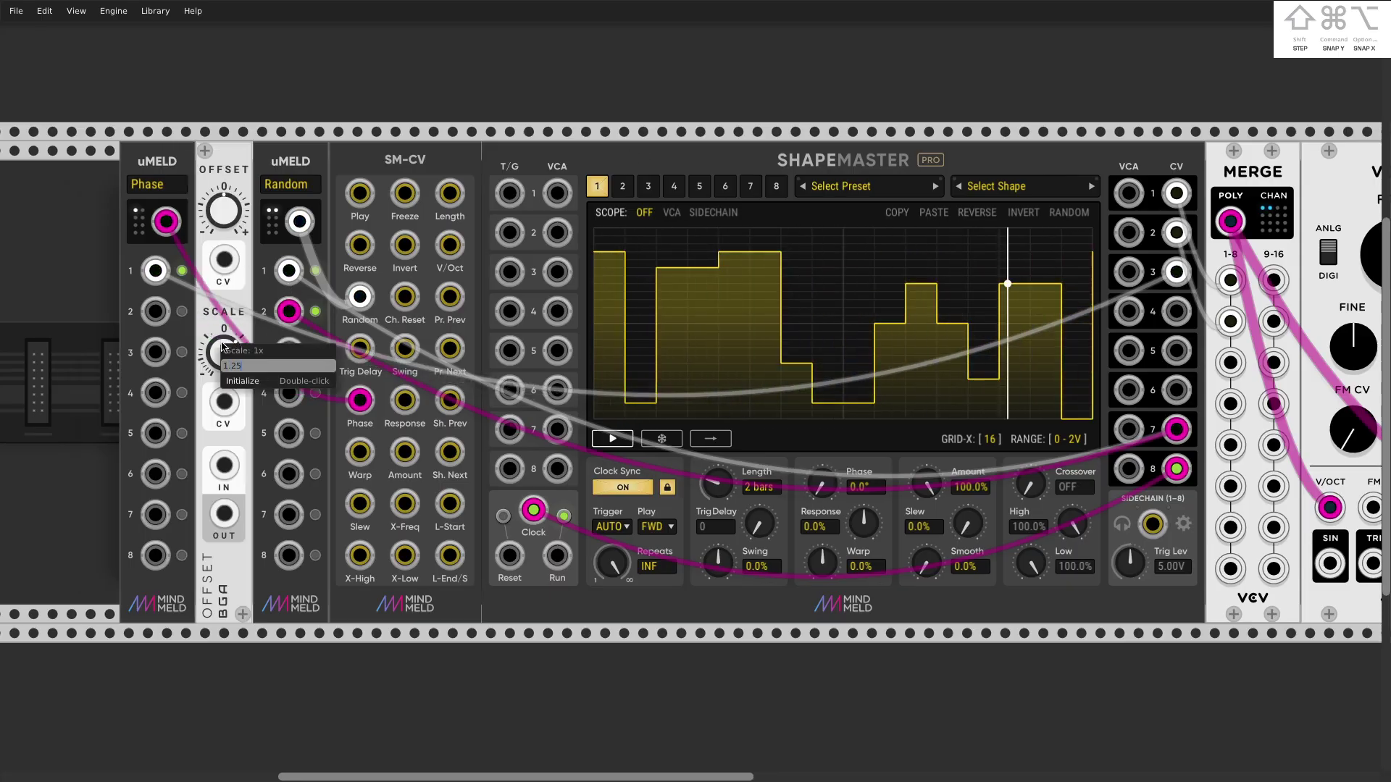
{"action": "key", "text": "Return"}
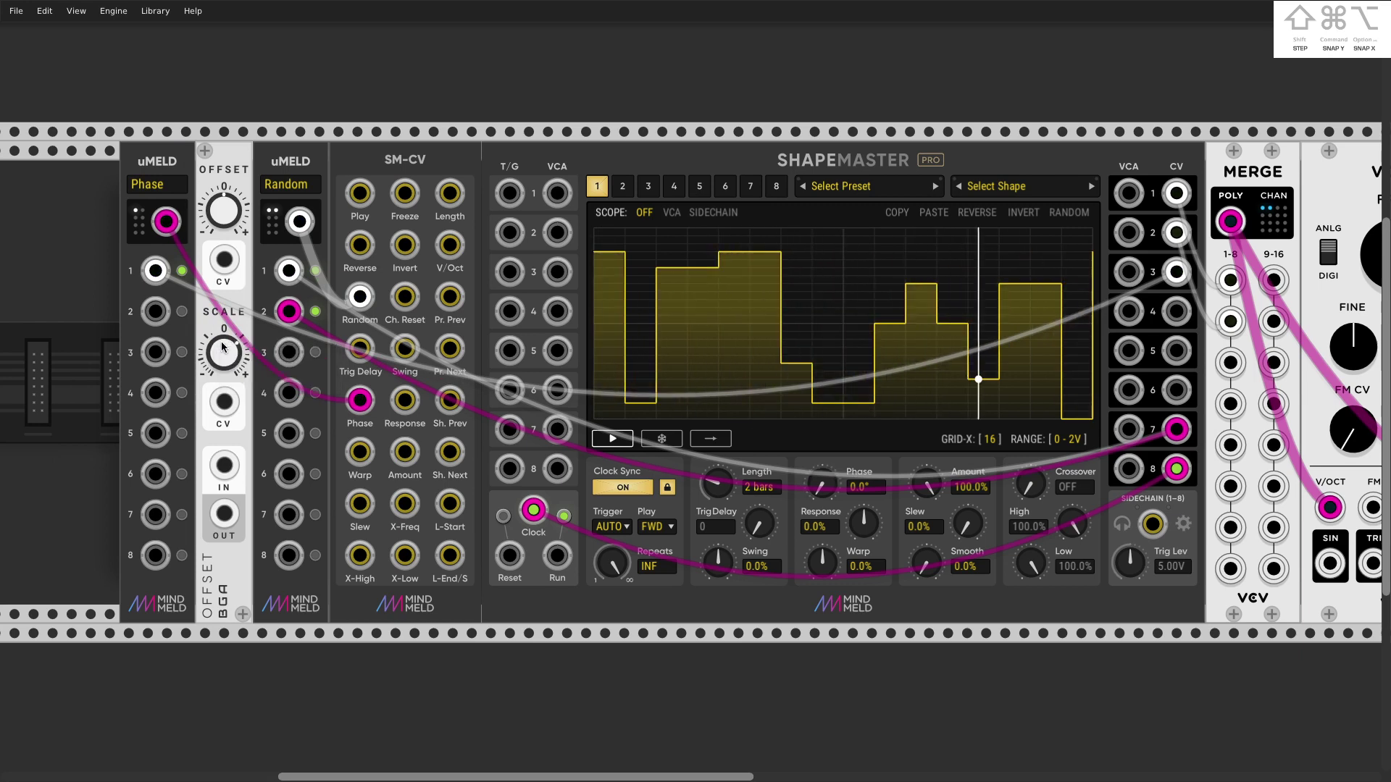
Route the Phase uMELD's poly output through the Offset module into SM-CV's Phase input
{"action": "key", "text": "7"}
{"action": "key", "text": "2"}
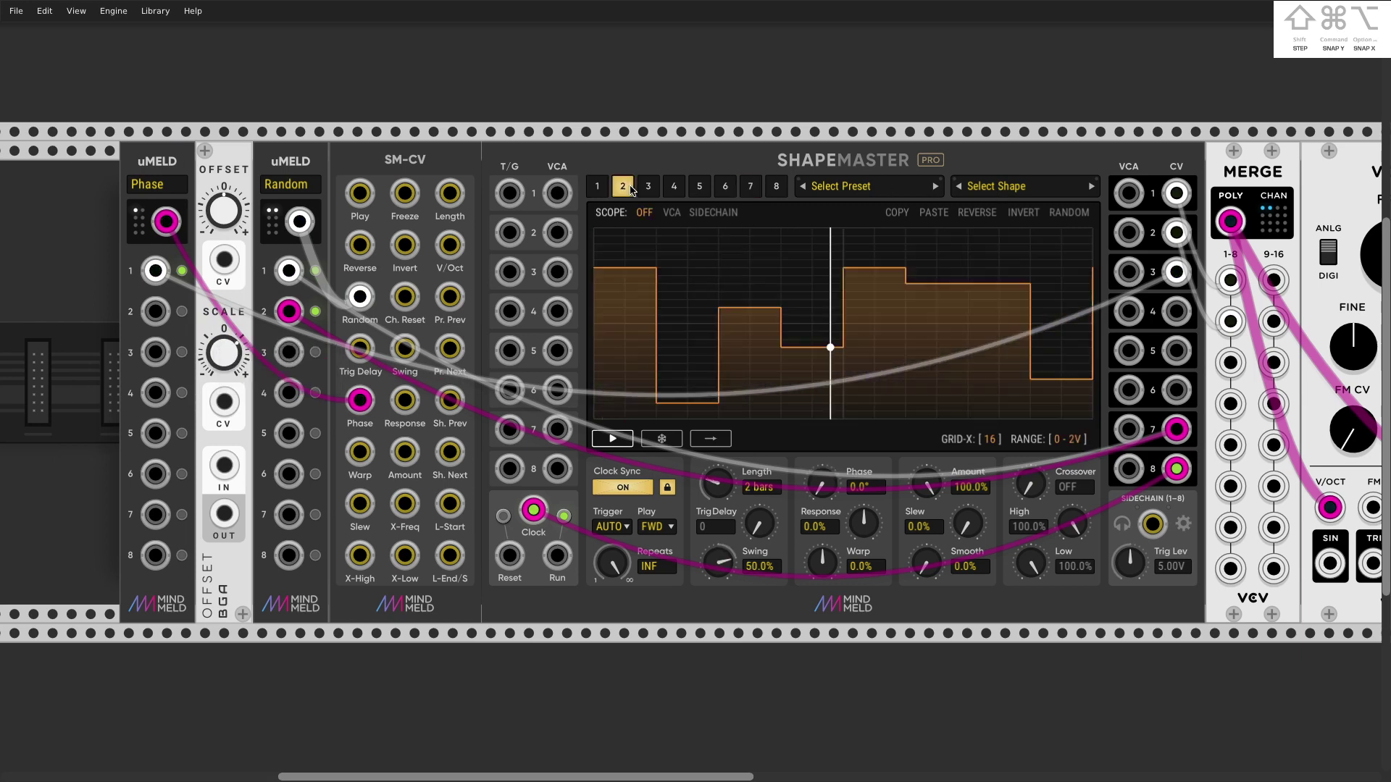
{"action": "key", "text": "3"}
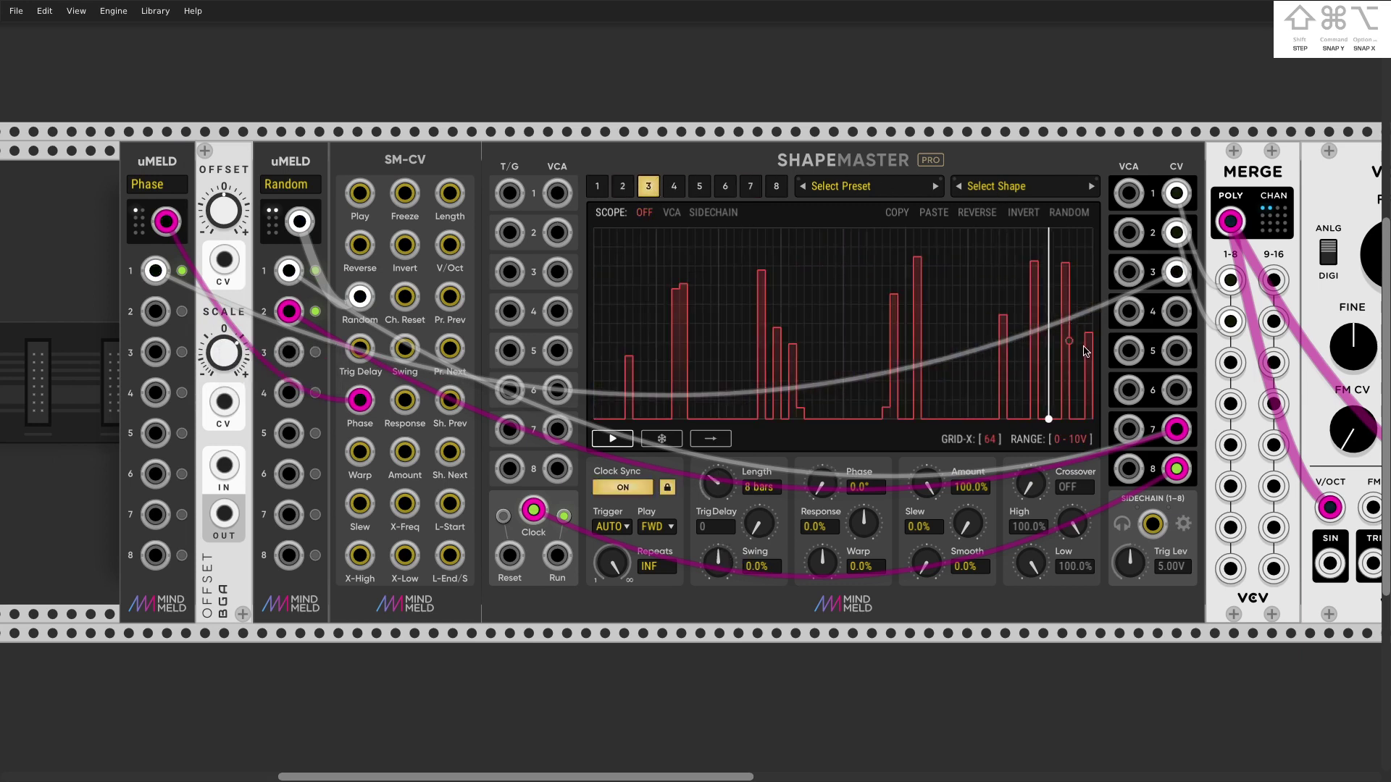
{"action": "left_click", "coordinate": [603, 190]}
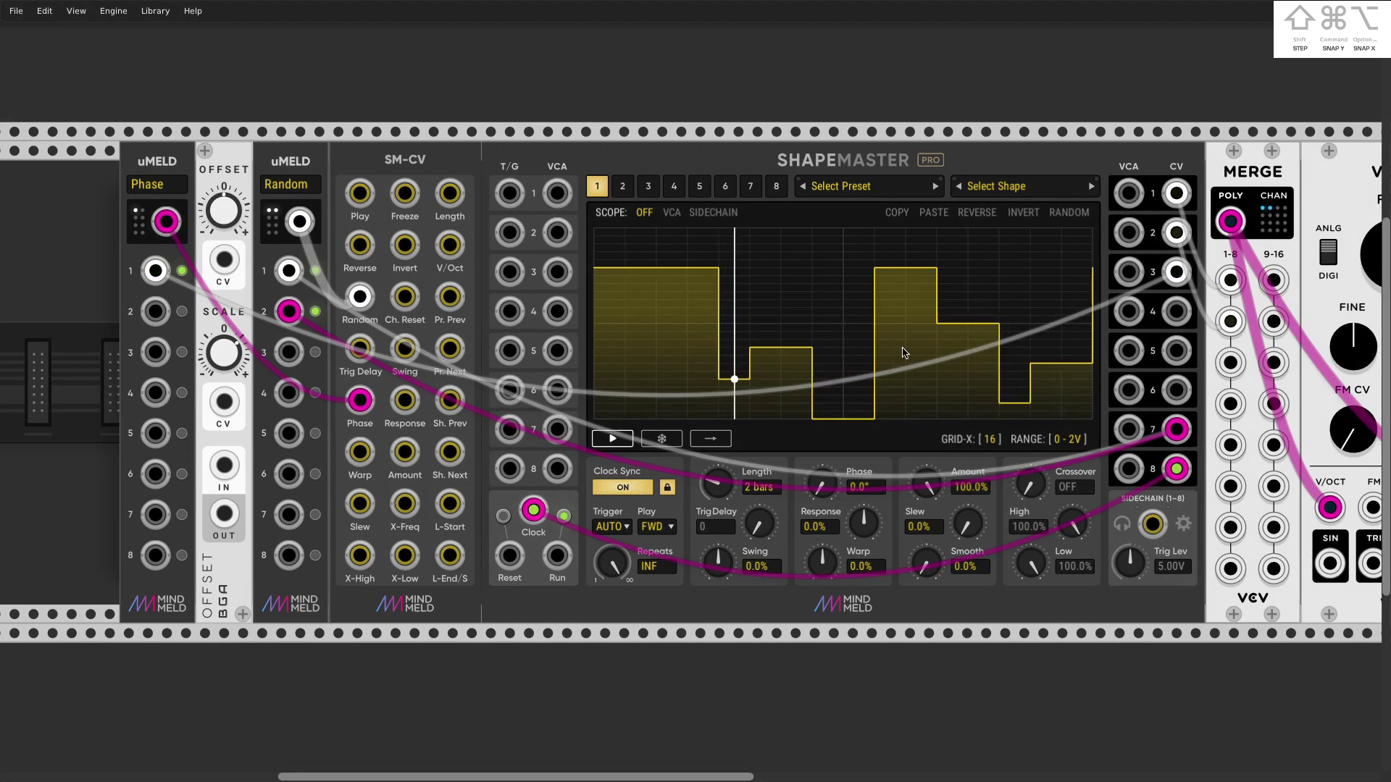
{"action": "left_click", "coordinate": [622, 187]}
{"action": "left_click", "coordinate": [597, 186]}
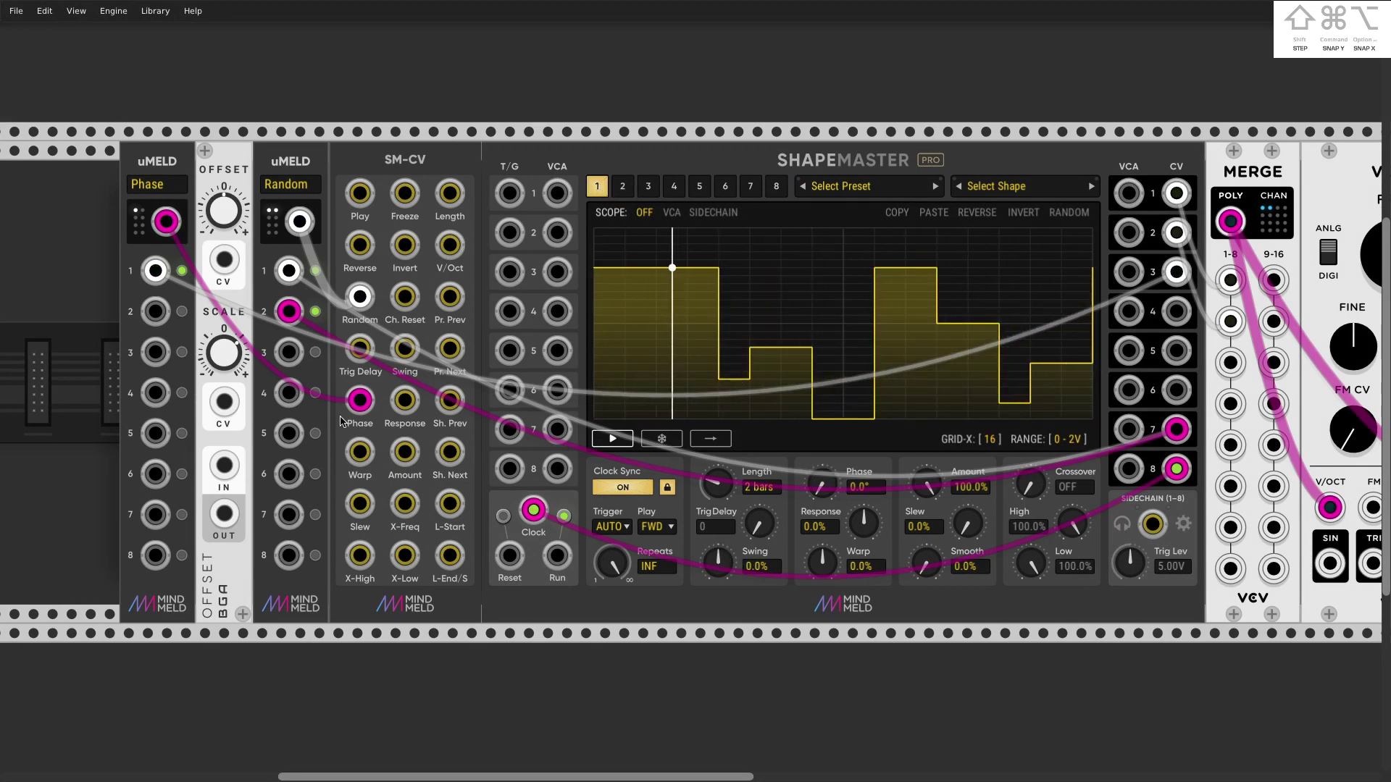
{"action": "left_click_drag", "start_coordinate": [359, 400], "coordinate": [224, 465]}
{"action": "left_click_drag", "start_coordinate": [224, 514], "coordinate": [359, 400]}
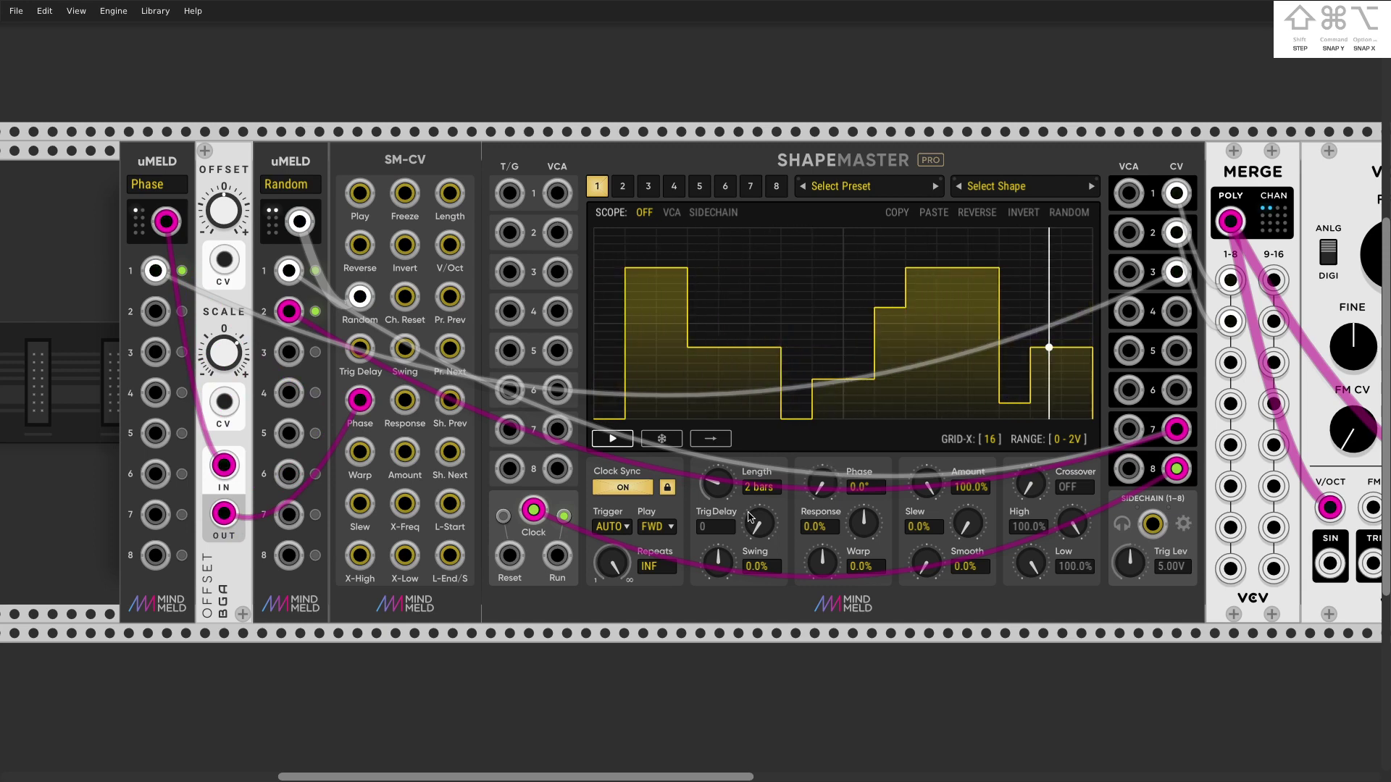
Randomise channel 3's shape with Quantized enabled and only C left in the quantization scale
{"action": "left_click", "coordinate": [648, 187]}
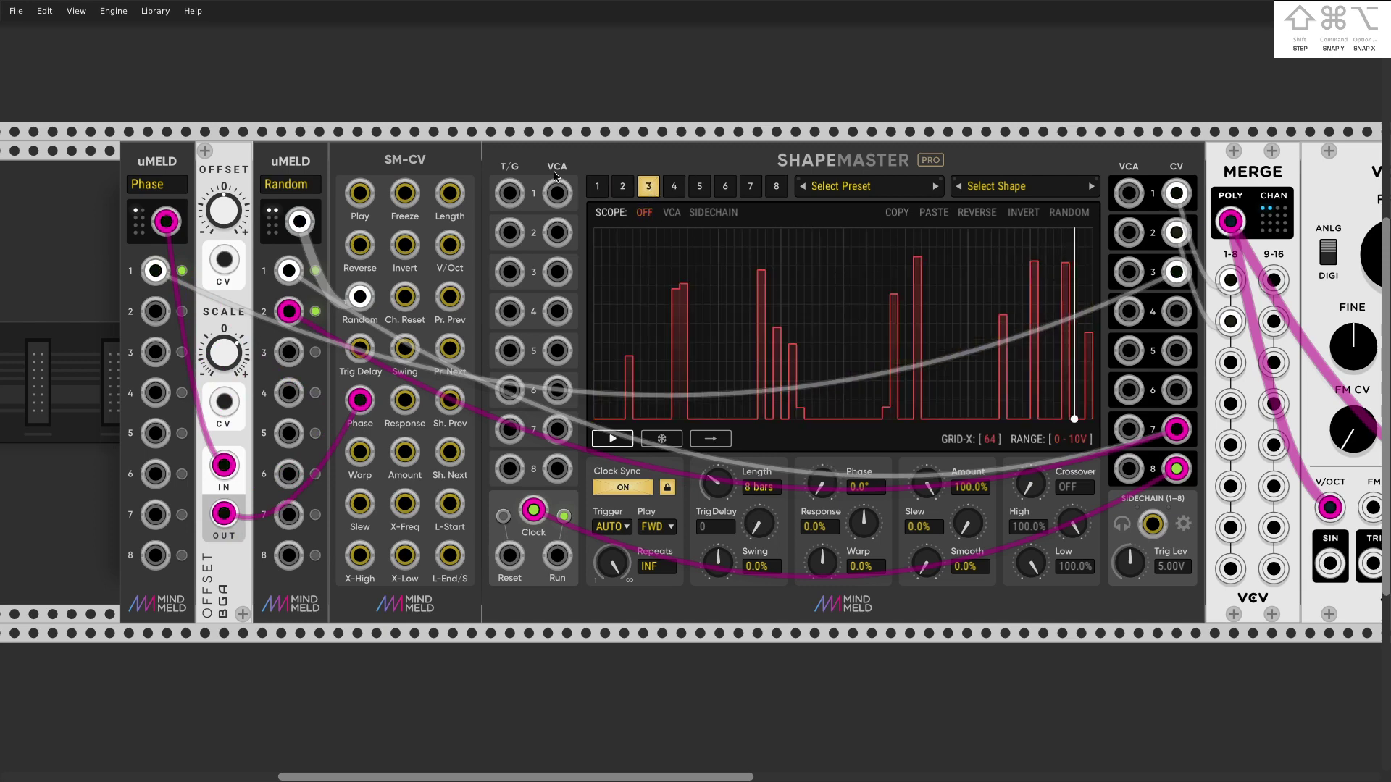
{"action": "right_click", "coordinate": [1089, 213]}
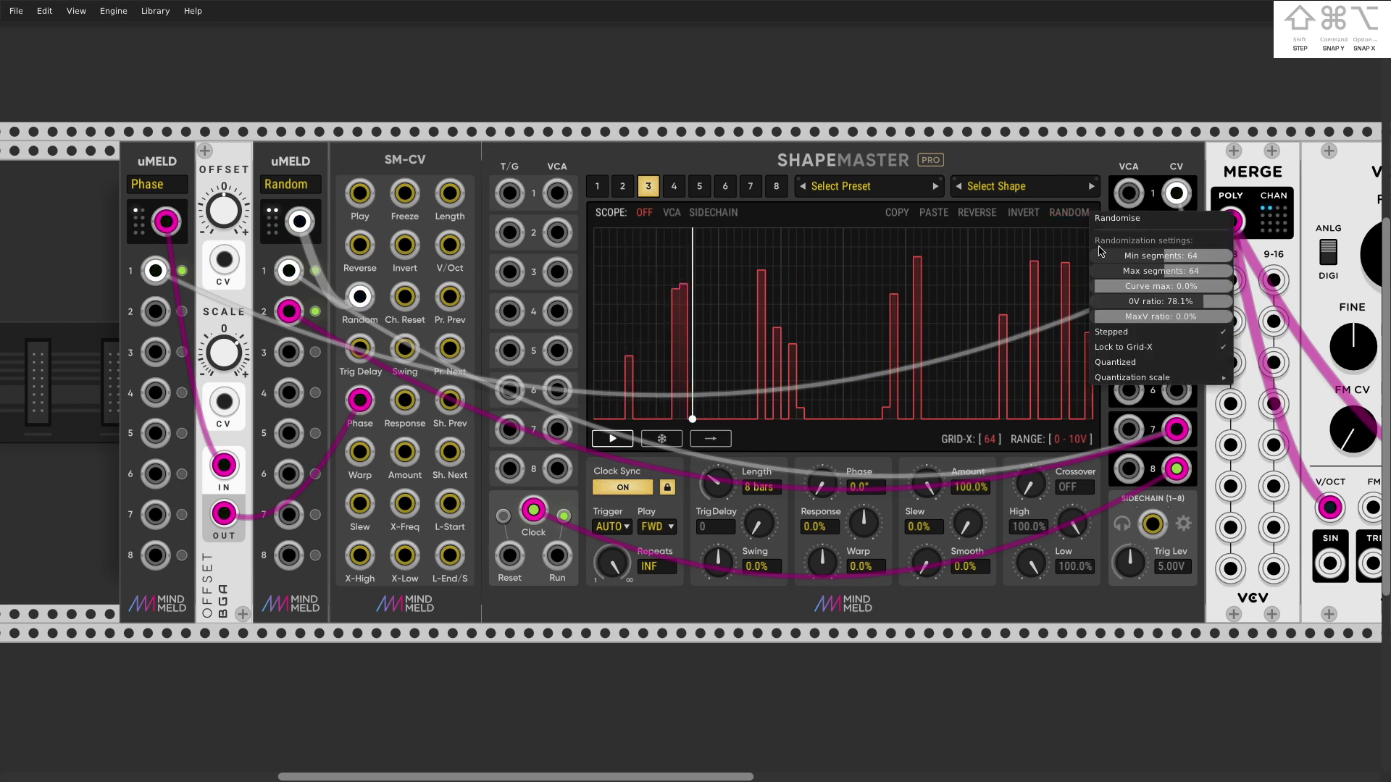
{"action": "mouse_move", "coordinate": [1128, 382]}
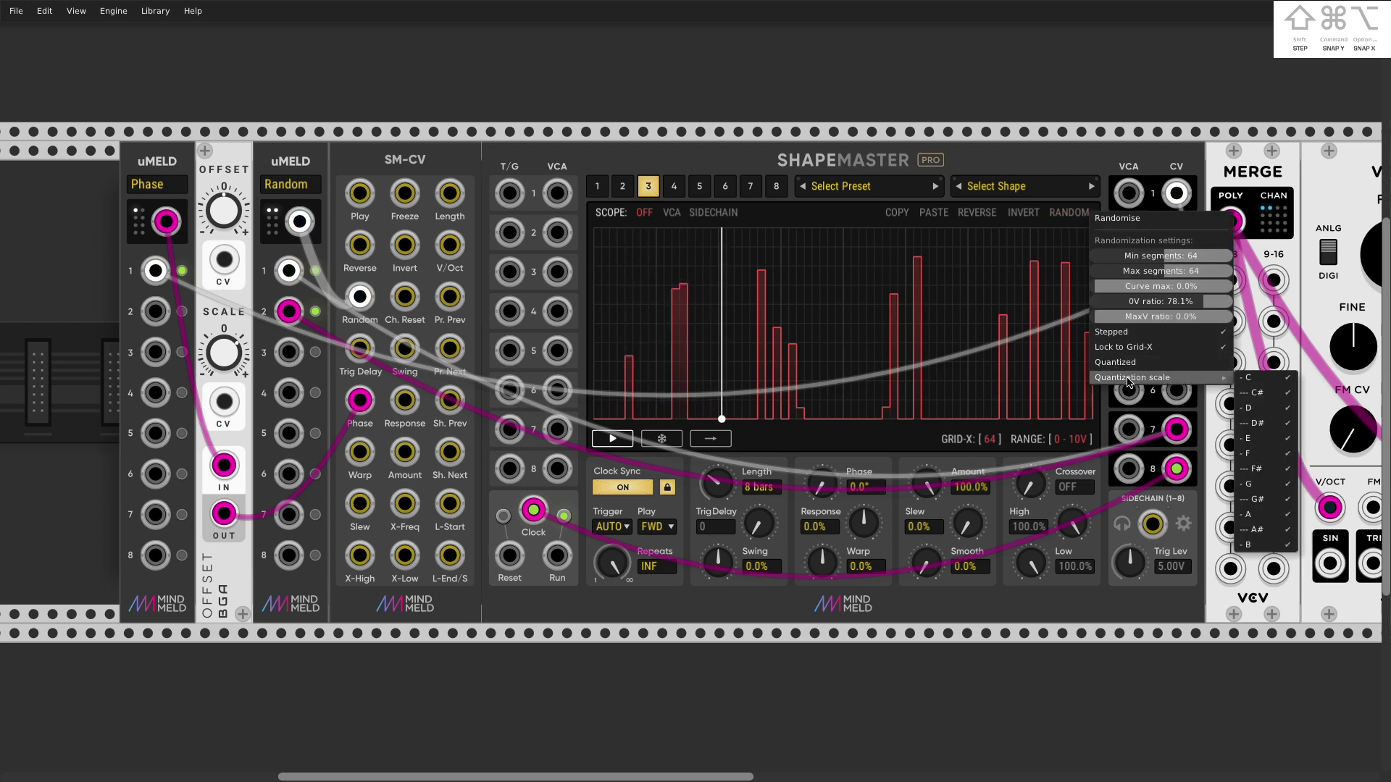
{"action": "left_click", "coordinate": [1254, 407]}
{"action": "left_click", "coordinate": [1257, 423]}
{"action": "left_click", "coordinate": [1260, 438]}
{"action": "left_click", "coordinate": [1260, 453]}
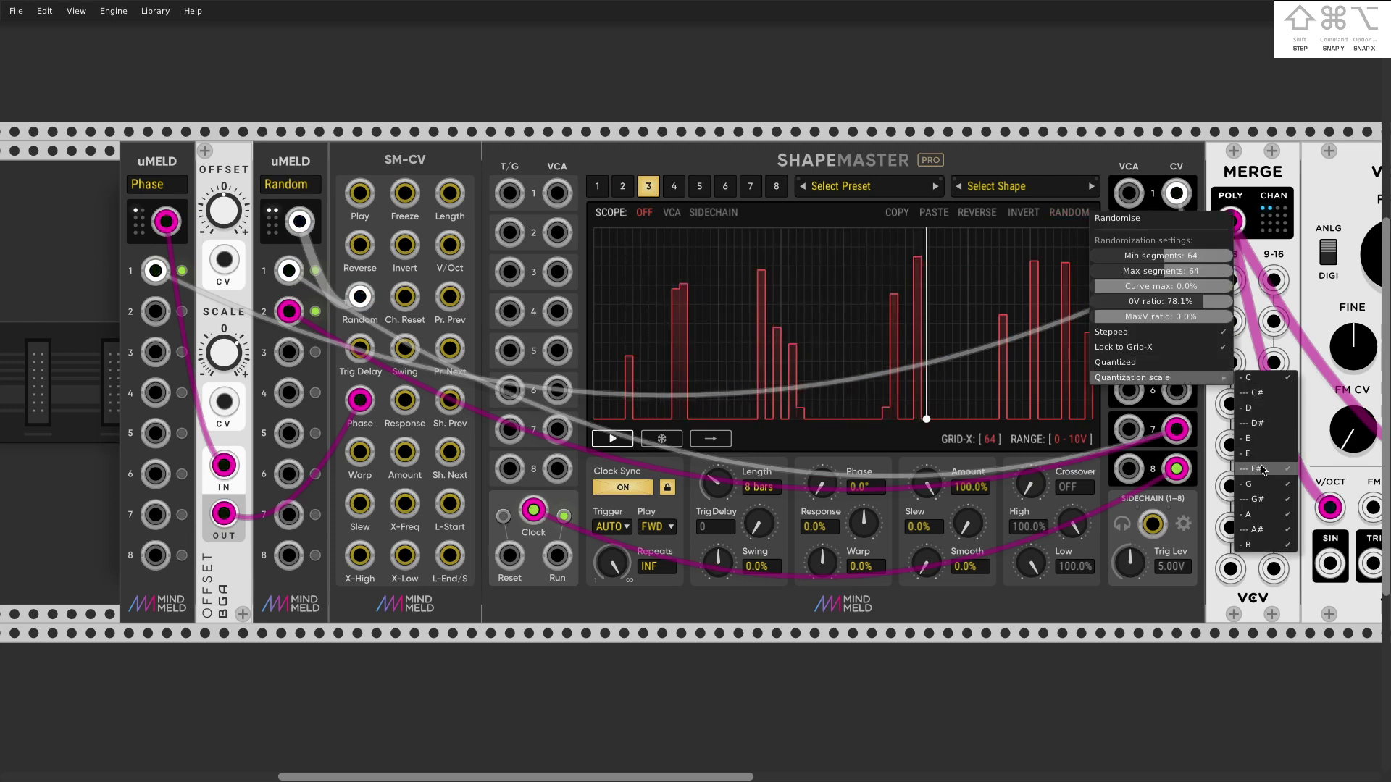
{"action": "left_click", "coordinate": [1261, 468]}
{"action": "left_click", "coordinate": [1260, 484]}
{"action": "left_click", "coordinate": [1261, 514]}
{"action": "left_click", "coordinate": [1260, 530]}
{"action": "left_click", "coordinate": [1260, 545]}
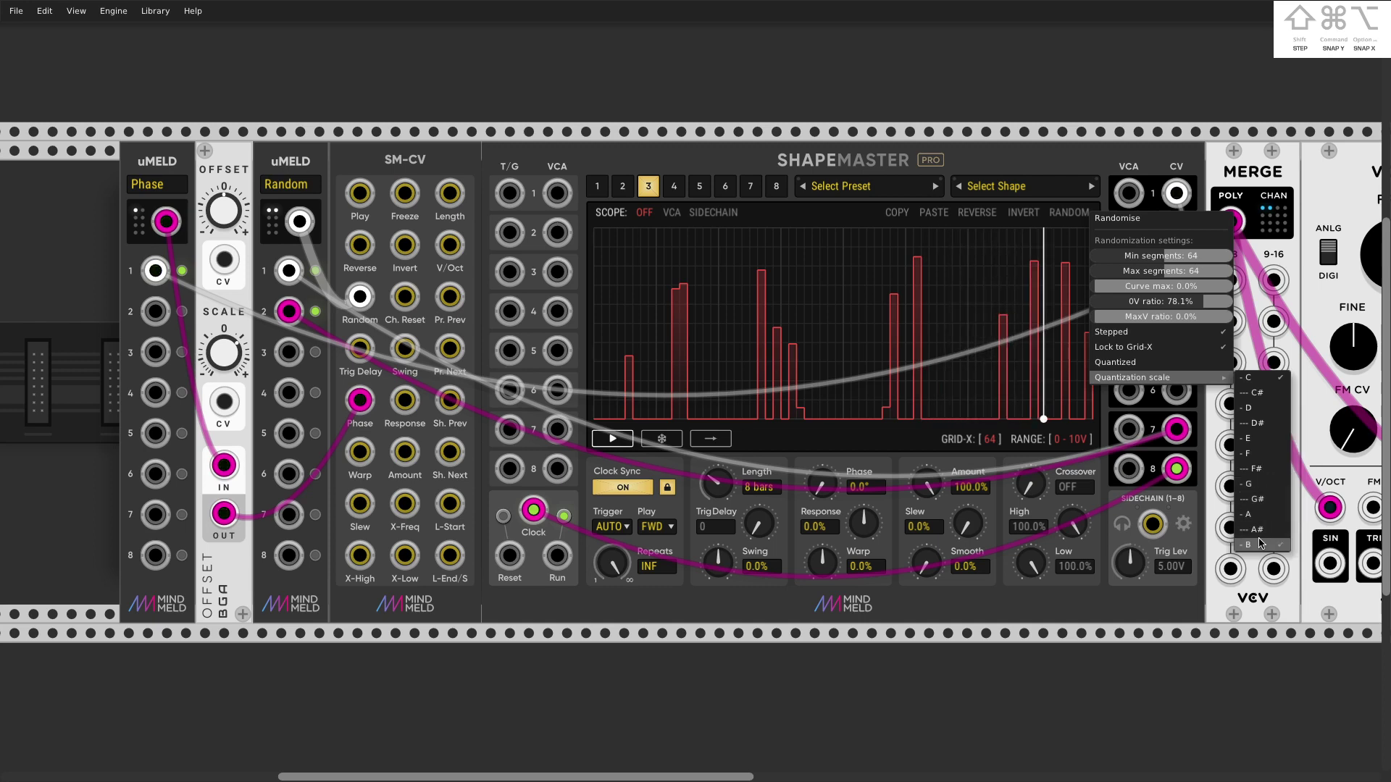
{"action": "left_click", "coordinate": [1261, 499]}
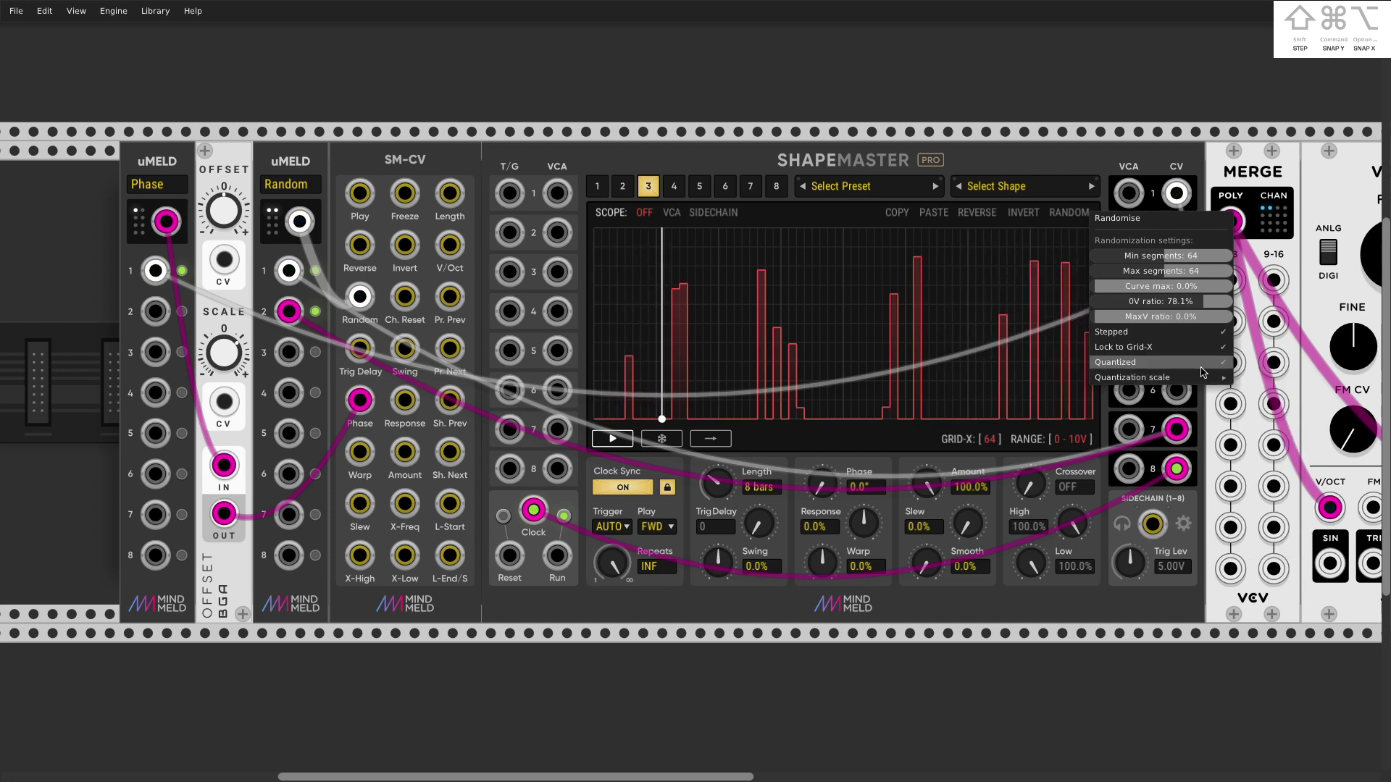
{"action": "left_click", "coordinate": [1148, 225]}
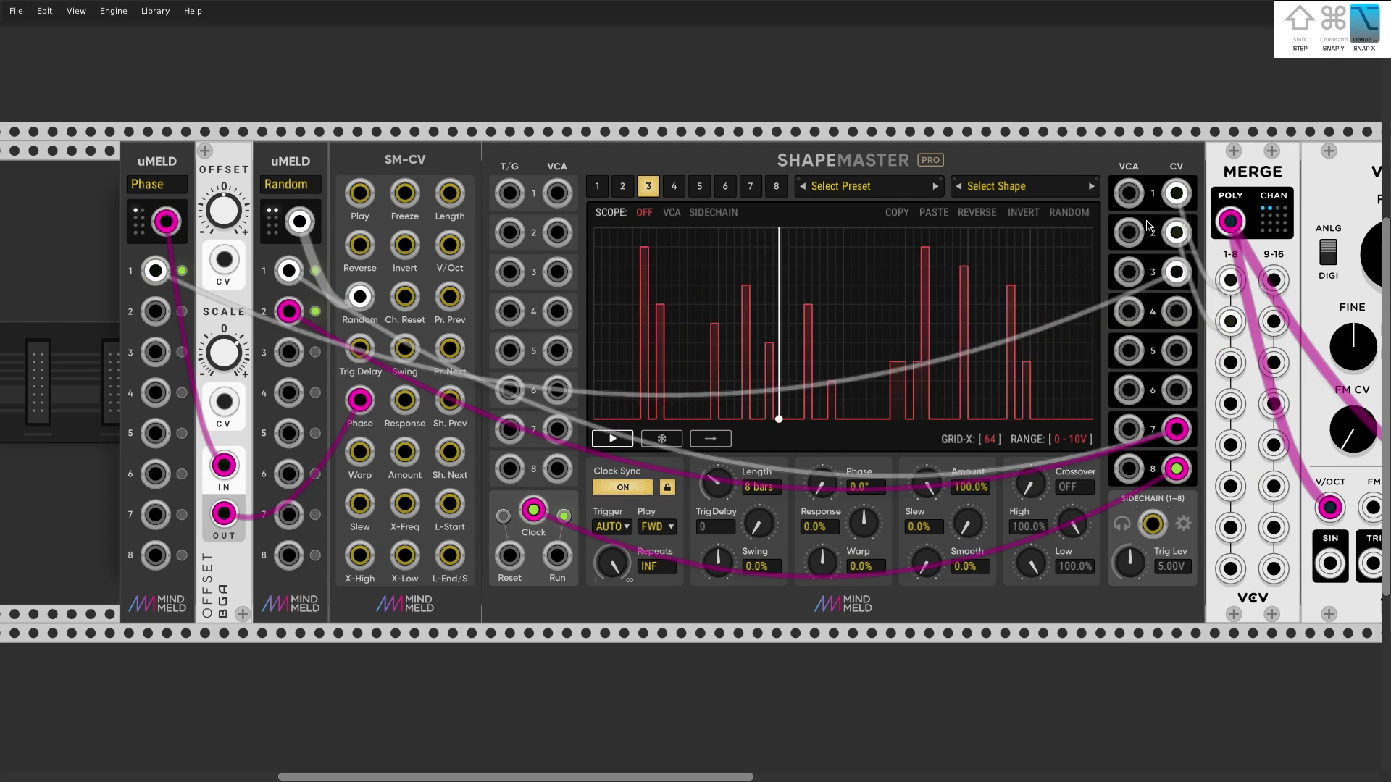
Copy channel 3 of ShapeMaster Pro and paste it onto channel 4
{"action": "scroll", "coordinate": [1014, 282], "scroll_direction": "left", "scroll_amount": 1}
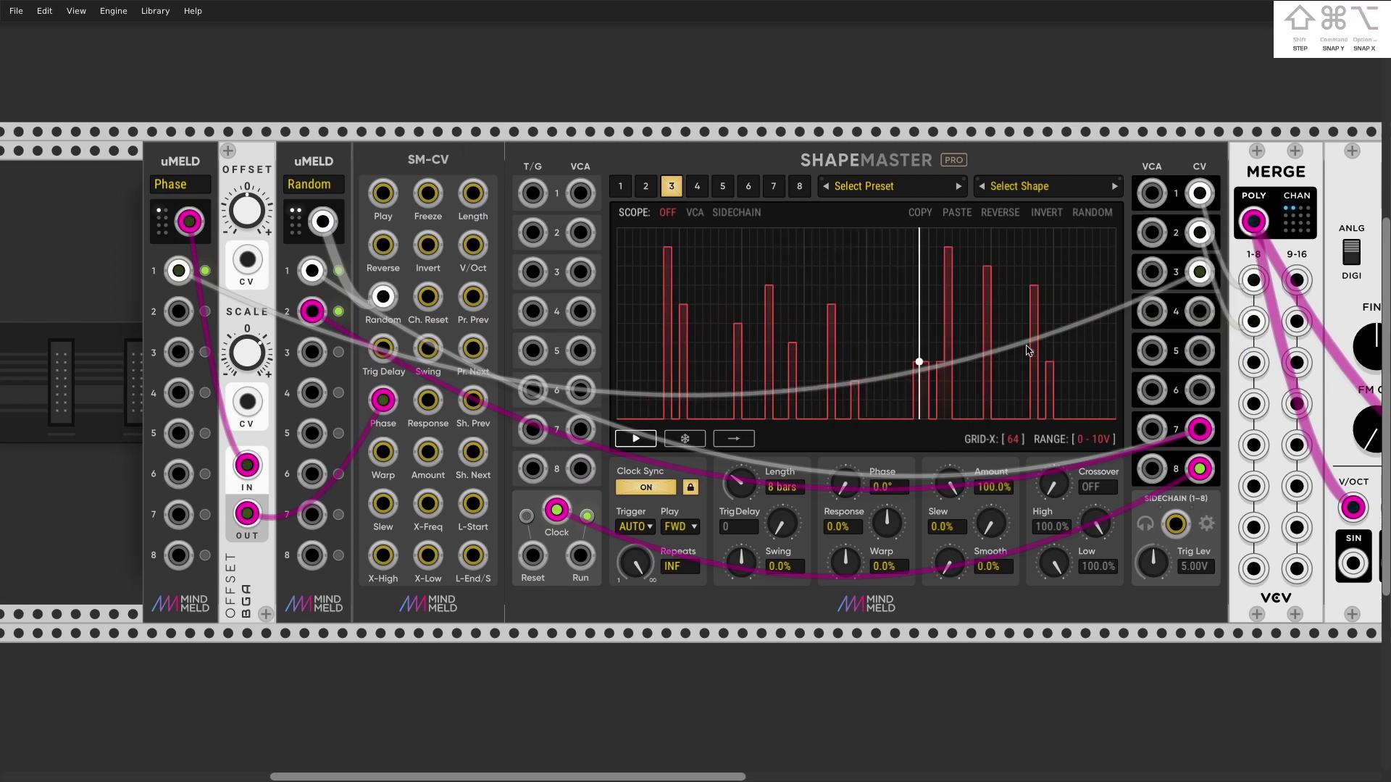
{"action": "left_click", "coordinate": [619, 187]}
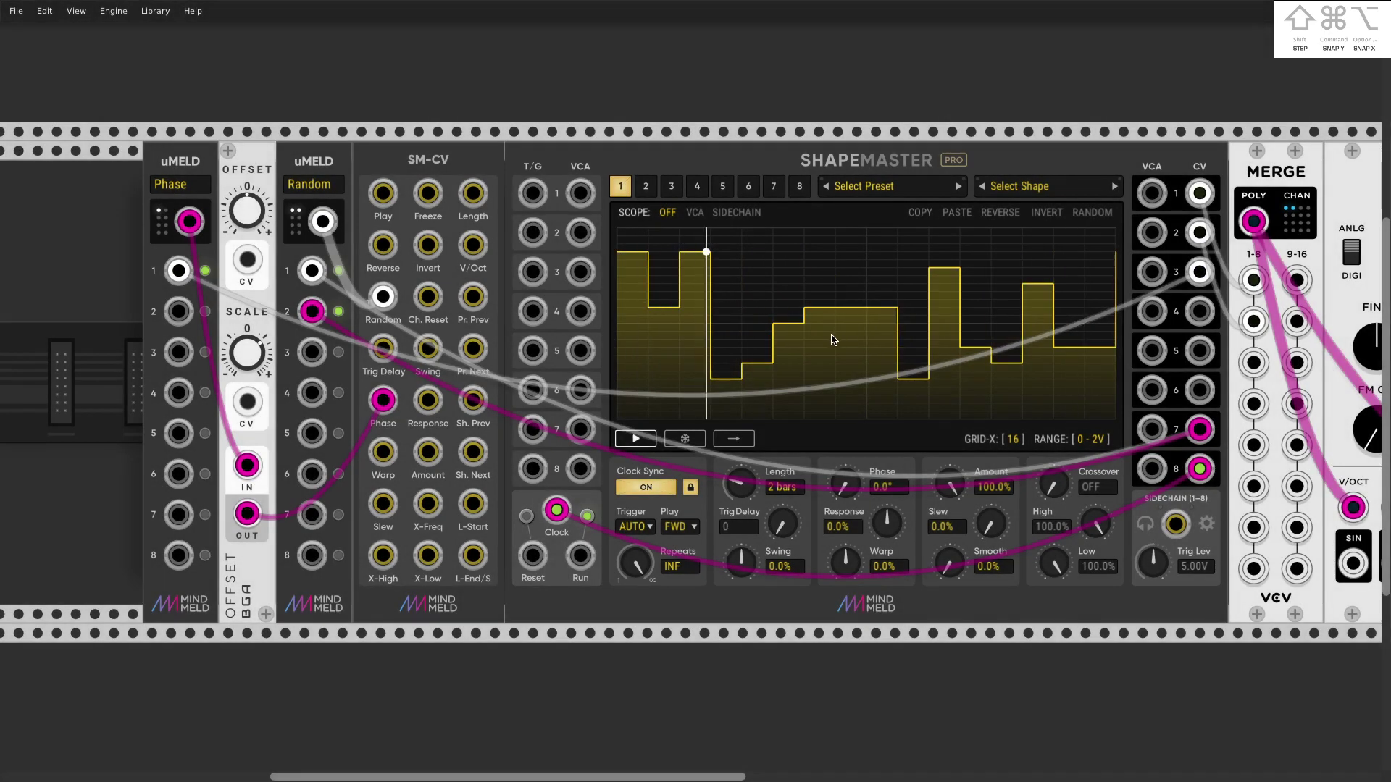
{"action": "scroll", "coordinate": [830, 346], "scroll_direction": "up", "scroll_amount": 1}
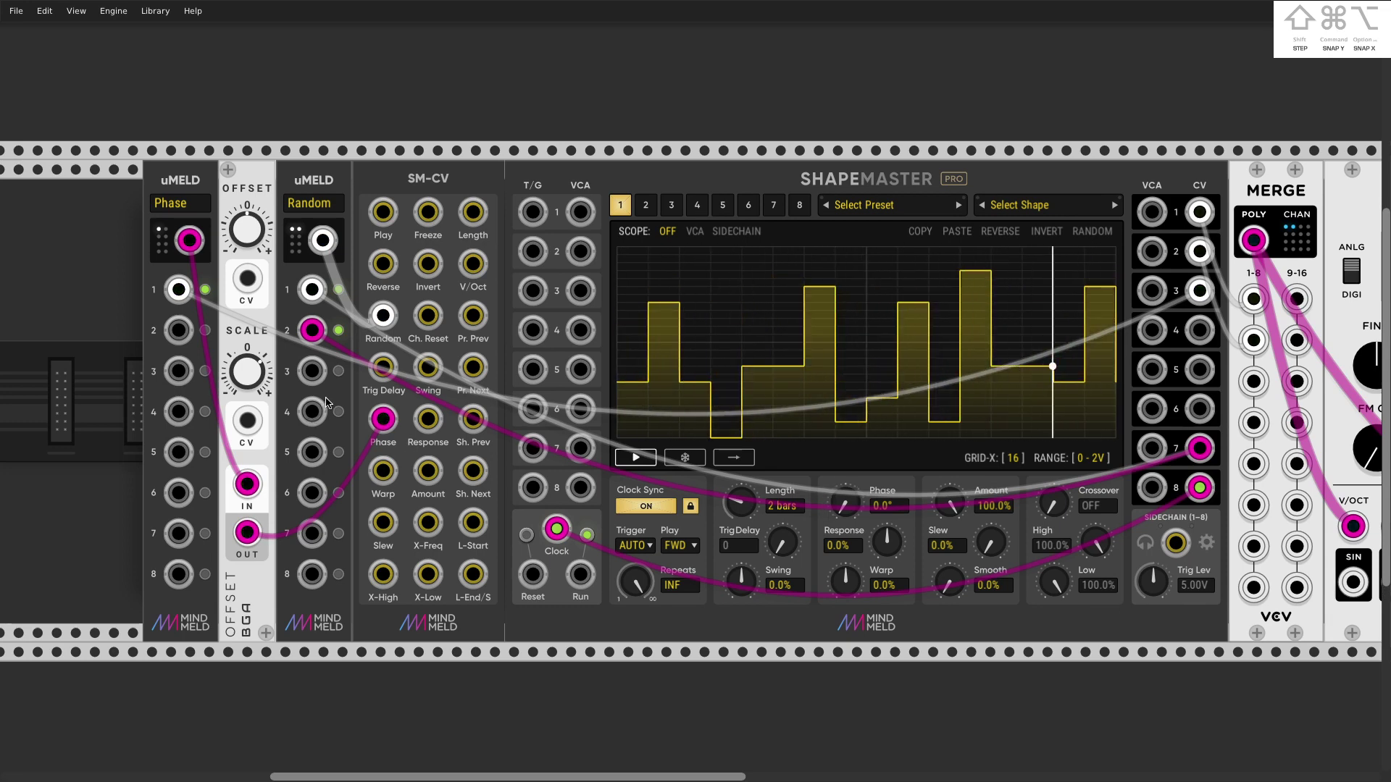
{"action": "left_click", "coordinate": [671, 203]}
{"action": "right_click", "coordinate": [673, 200]}
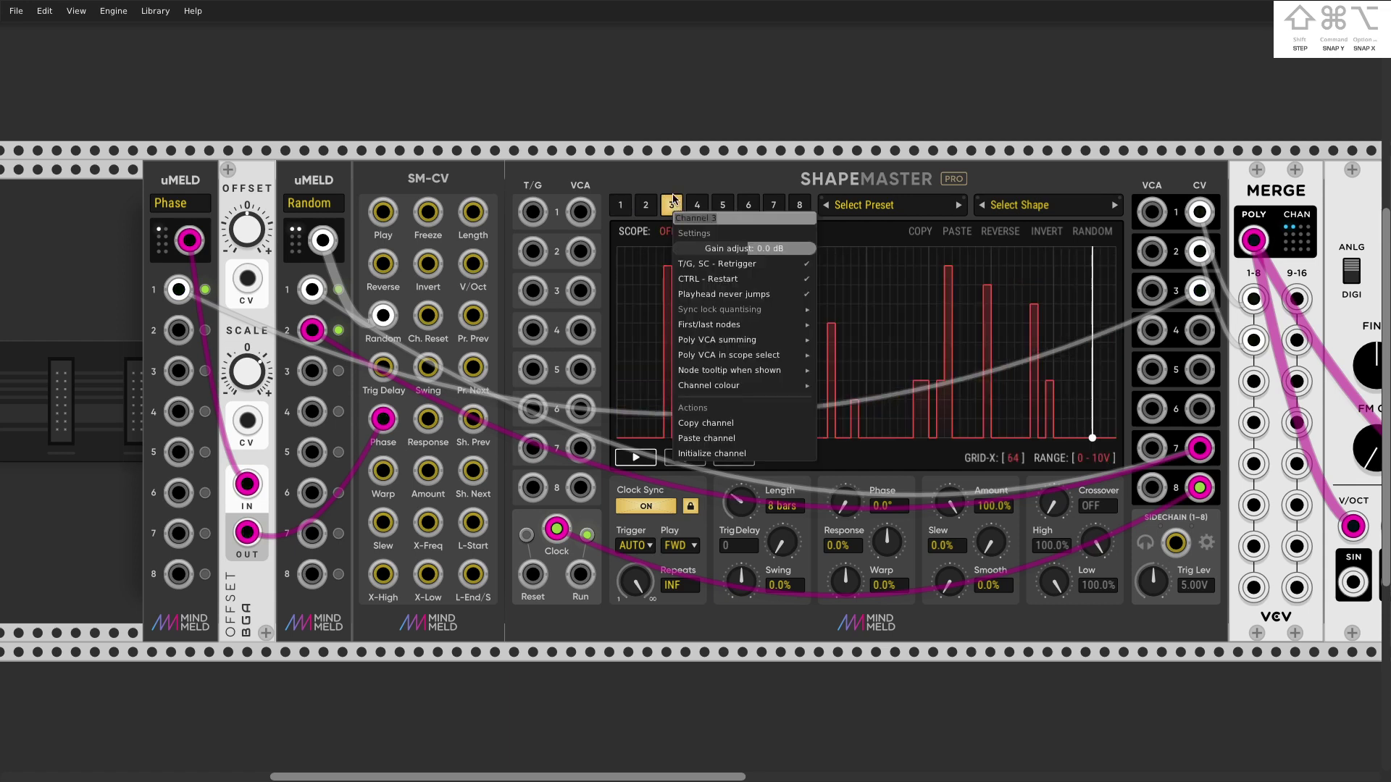
{"action": "left_click", "coordinate": [706, 423]}
{"action": "left_click", "coordinate": [696, 205]}
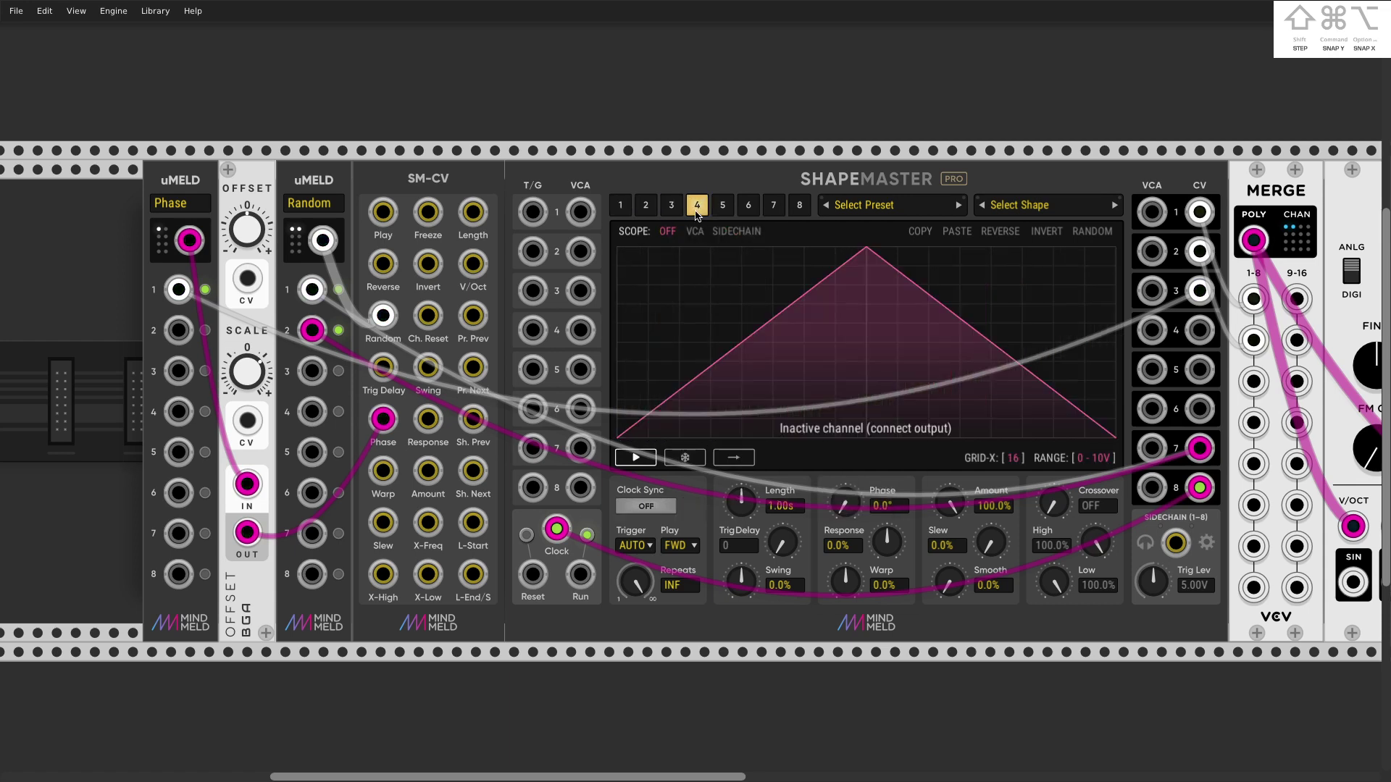
{"action": "right_click", "coordinate": [696, 212]}
{"action": "left_click", "coordinate": [767, 432]}
Set channel 4's colour to Pink and patch its CV output into input 2 of the Phase uMELD
{"action": "right_click", "coordinate": [697, 208]}
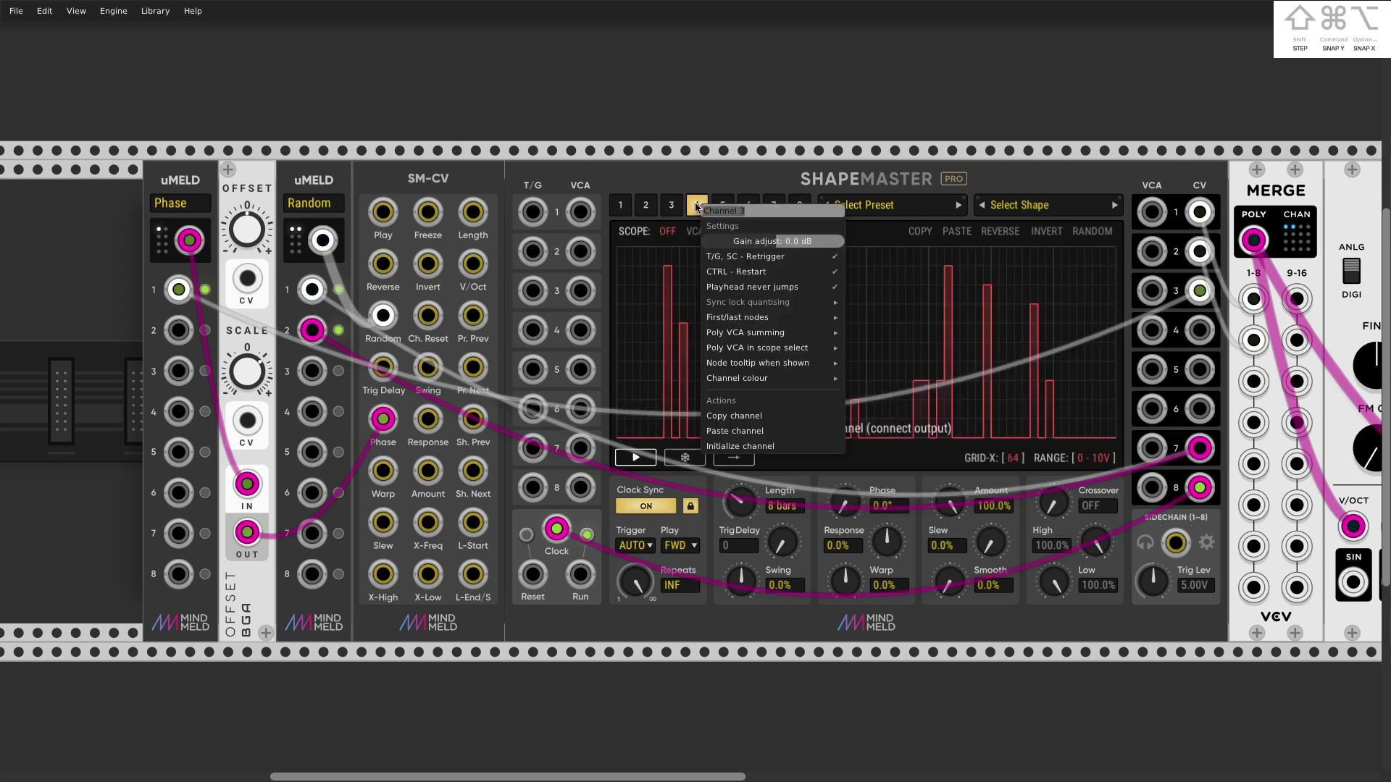
{"action": "mouse_move", "coordinate": [773, 378]}
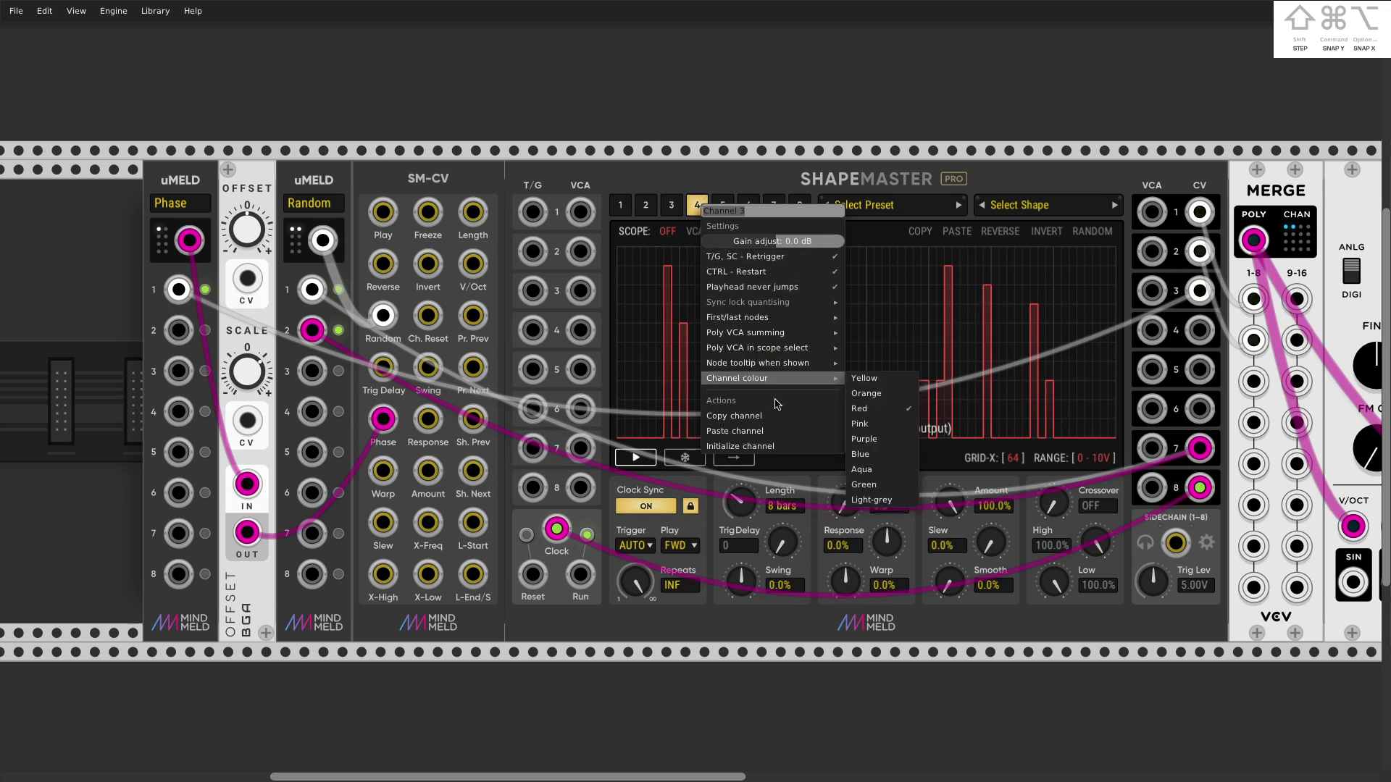
{"action": "left_click", "coordinate": [880, 424]}
{"action": "left_click_drag", "start_coordinate": [1209, 335], "coordinate": [178, 329]}
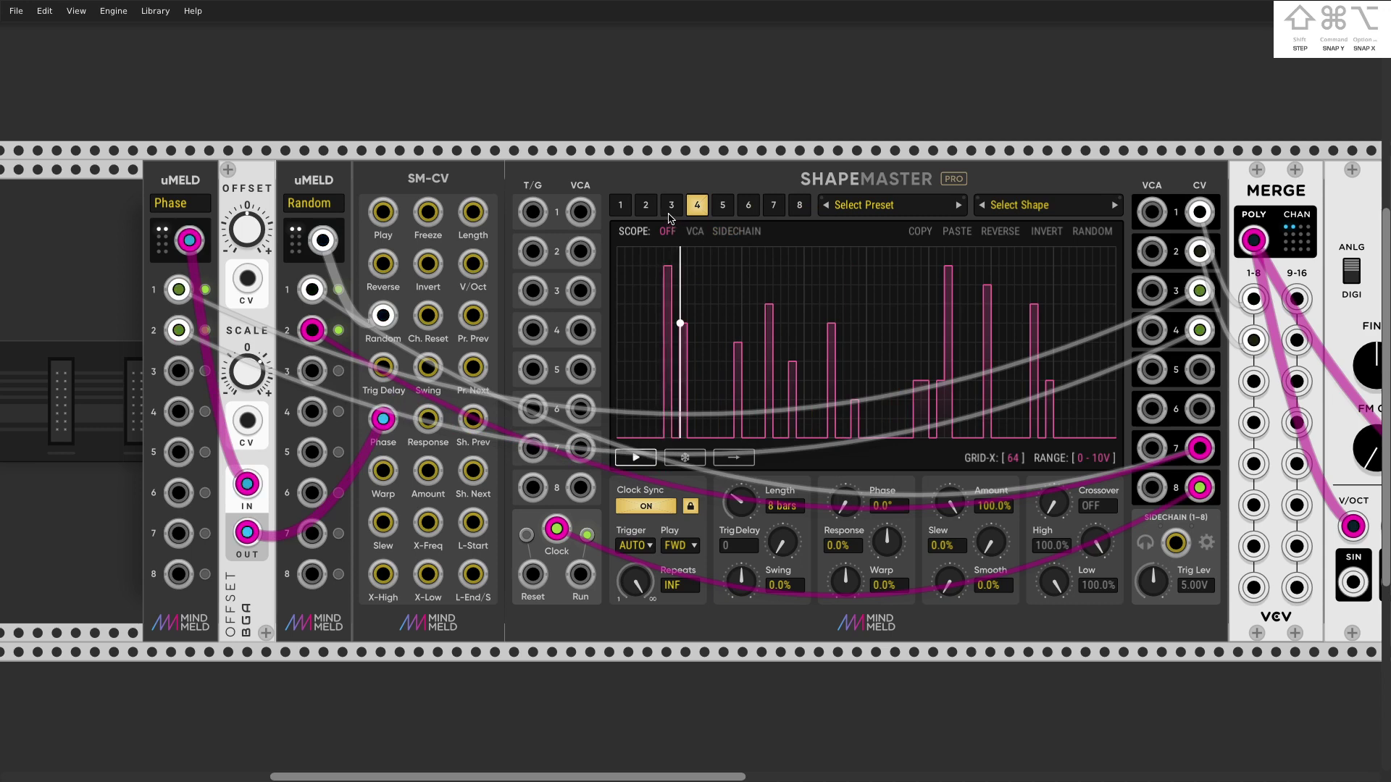
Randomise channel 4's shape so its phase pattern differs from channel 3's
{"action": "left_click", "coordinate": [642, 206]}
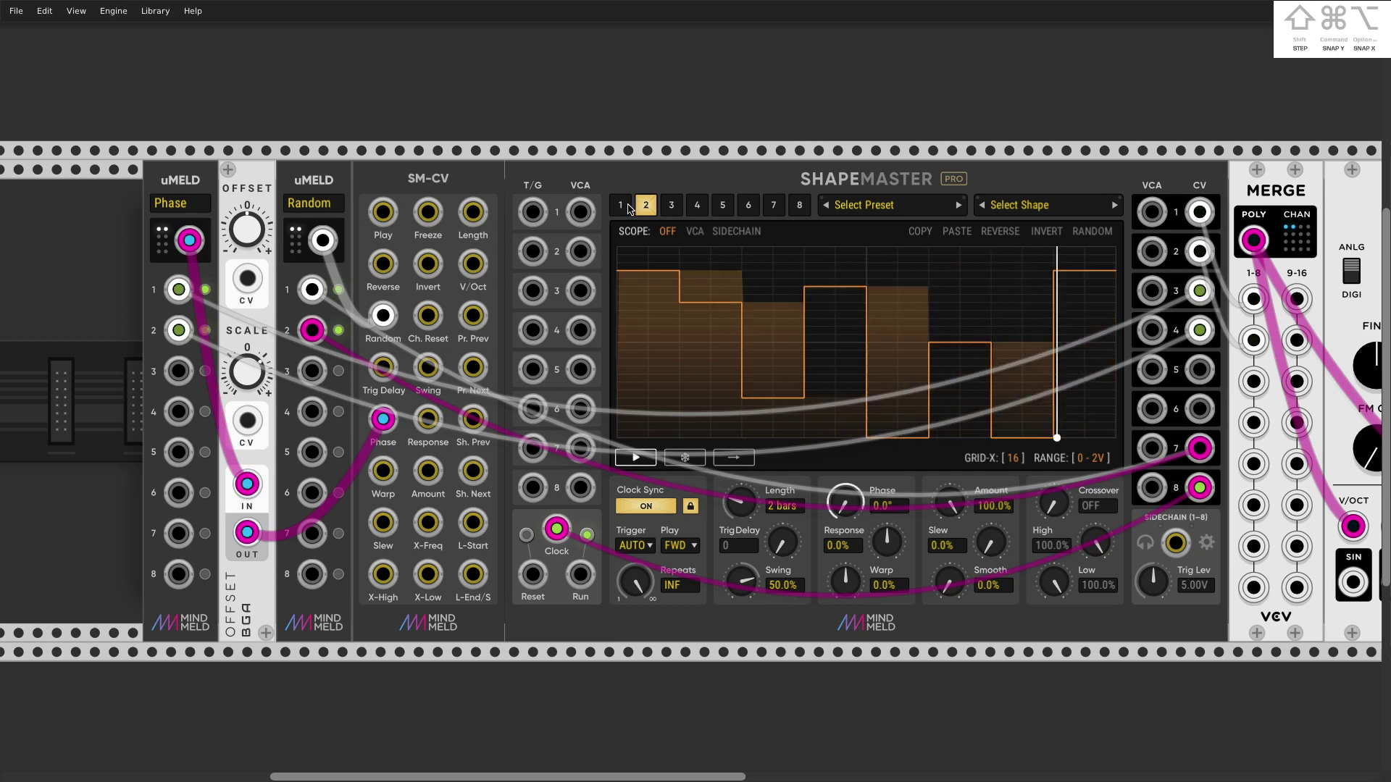
{"action": "left_click", "coordinate": [696, 205]}
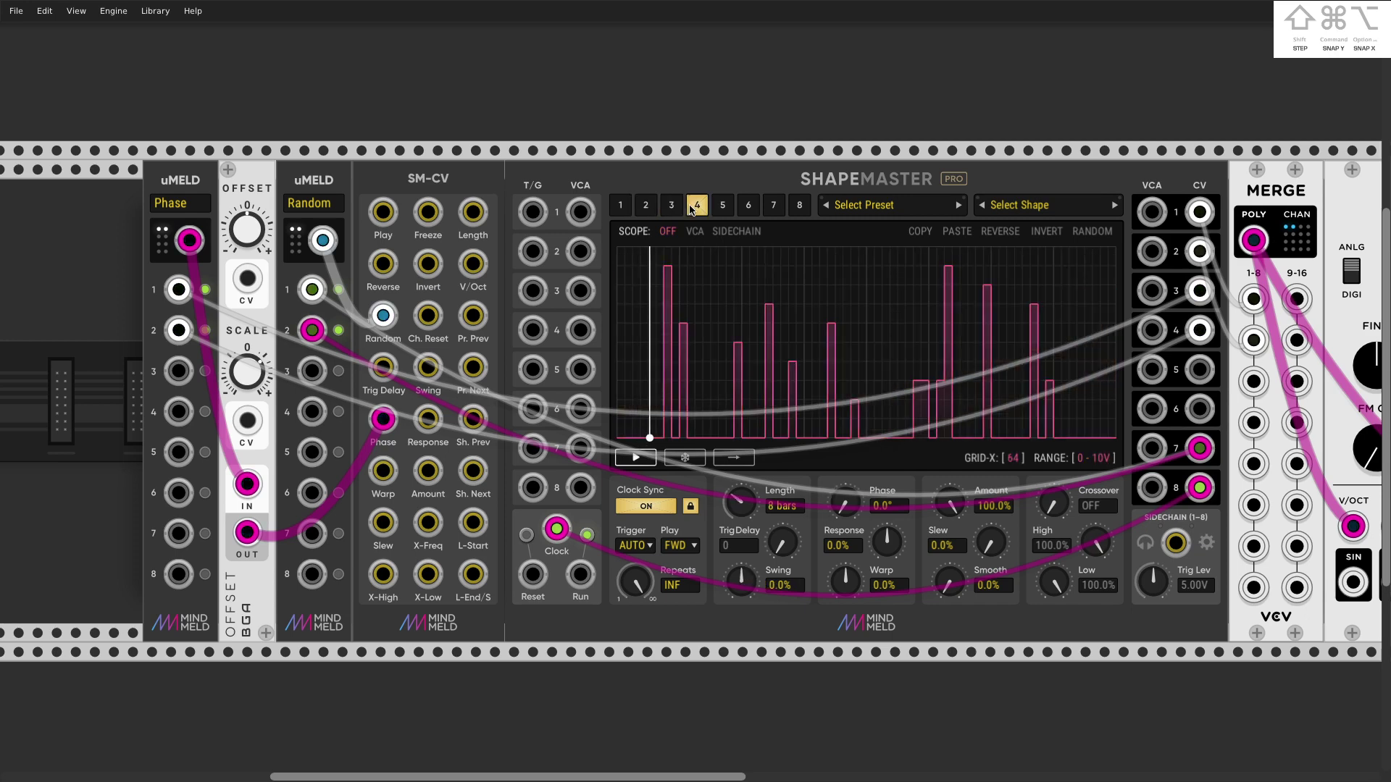
{"action": "left_click", "coordinate": [1096, 236], "text": "alt"}
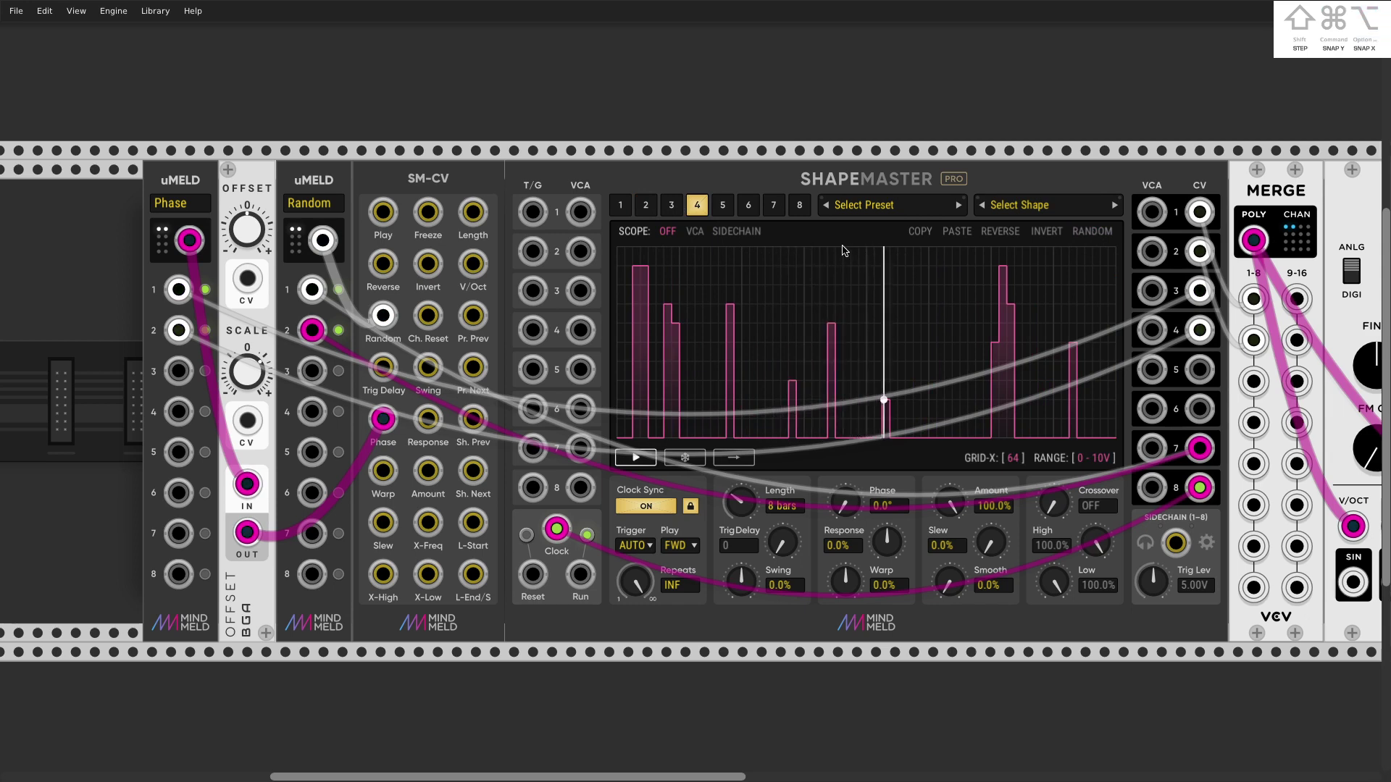
Patch channel 7's CV output into inputs 3 and 4 of the Random uMELD, and view the sequences on channels 1 and 2
{"action": "left_click", "coordinate": [672, 210]}
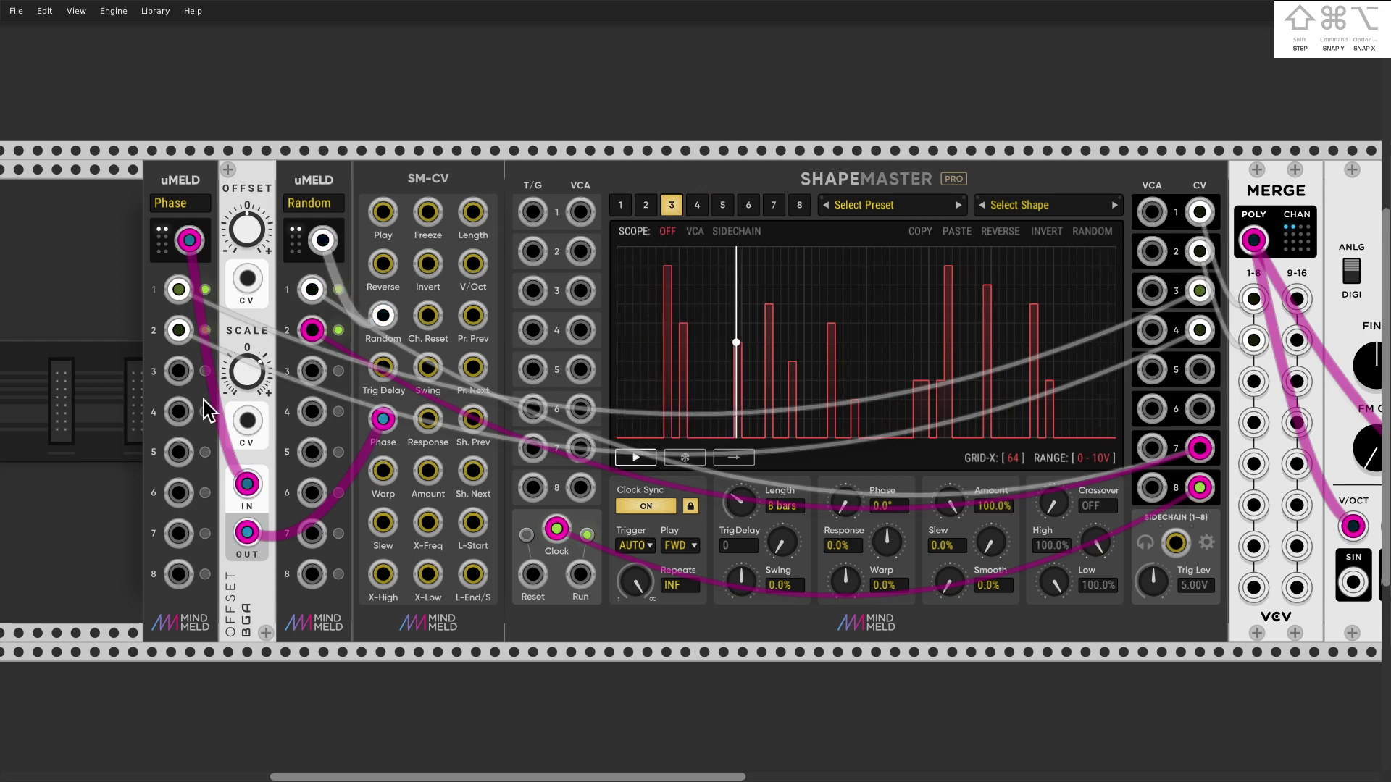
{"action": "left_click_drag", "start_coordinate": [312, 331], "coordinate": [314, 409]}
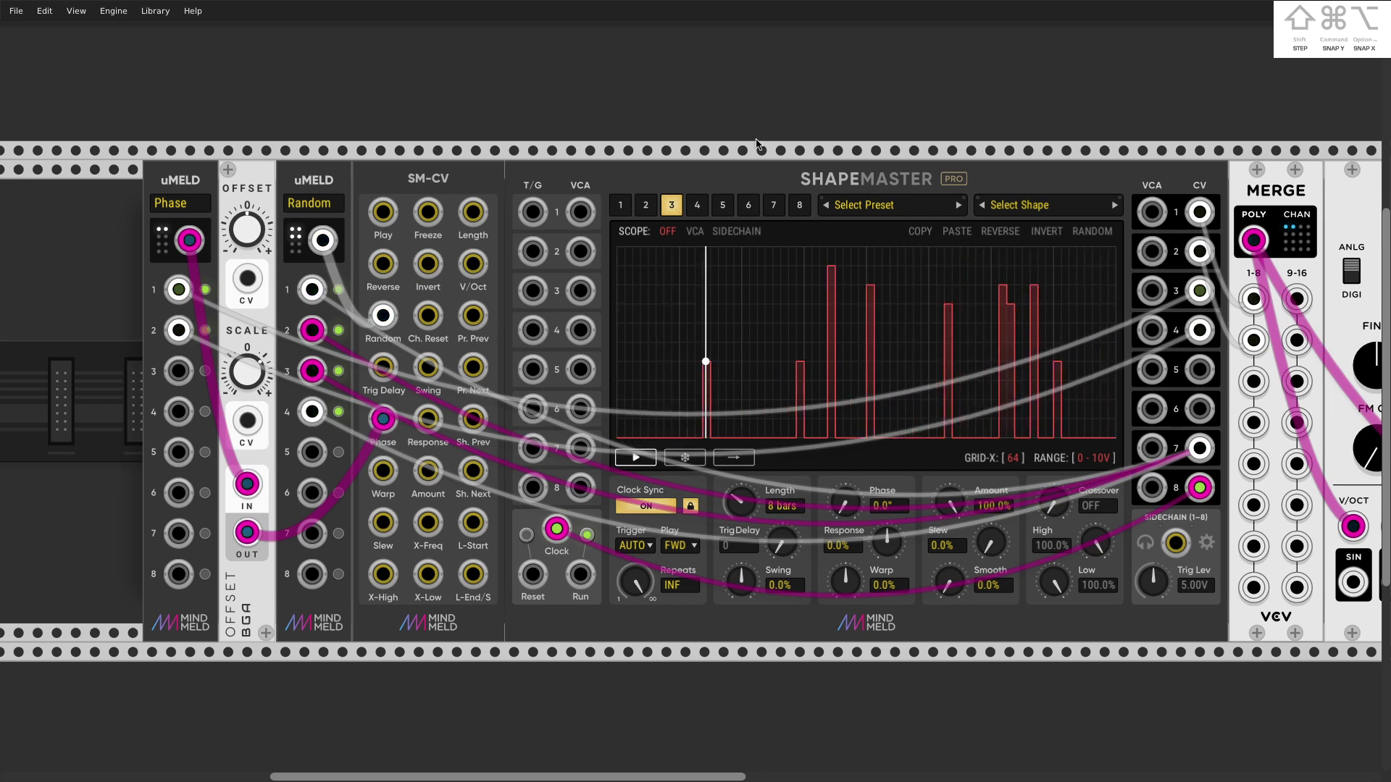
{"action": "left_click", "coordinate": [620, 208]}
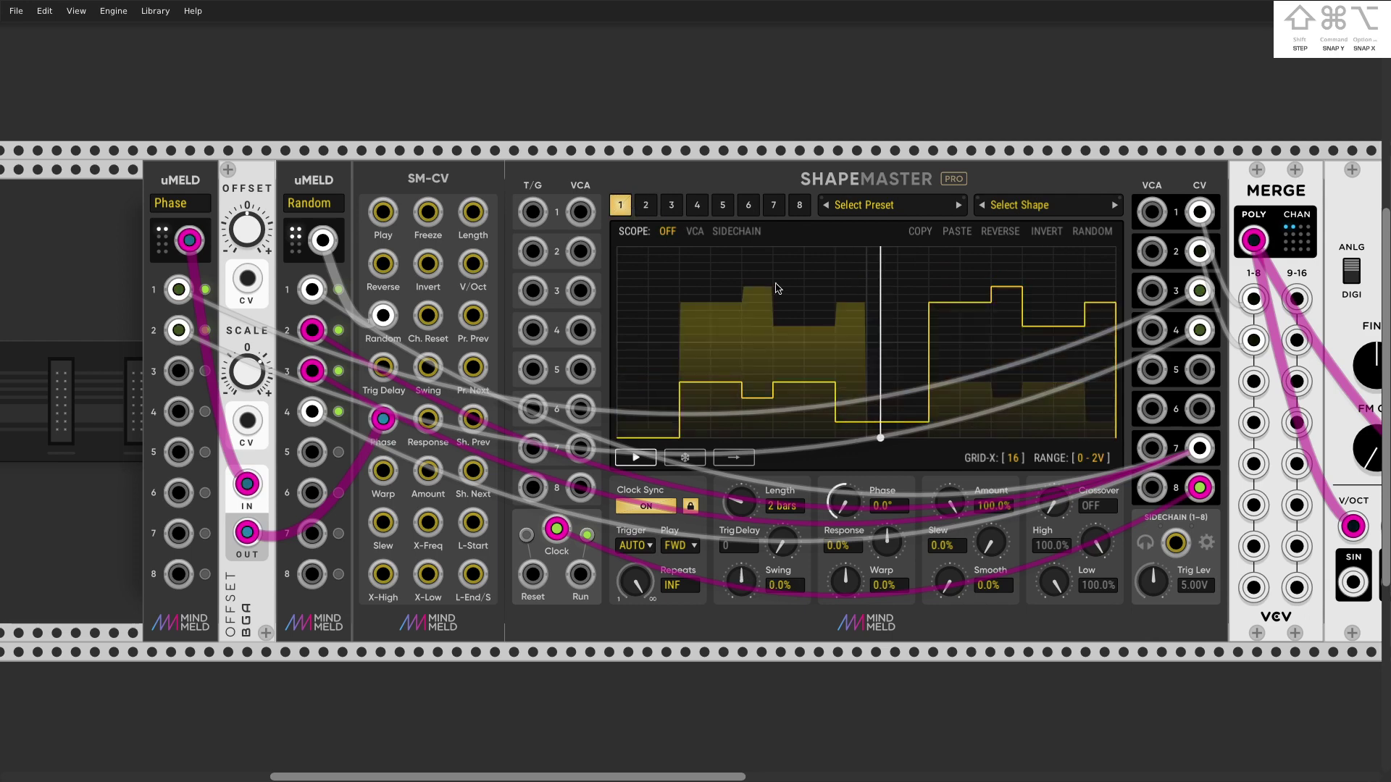
{"action": "left_click", "coordinate": [642, 207]}
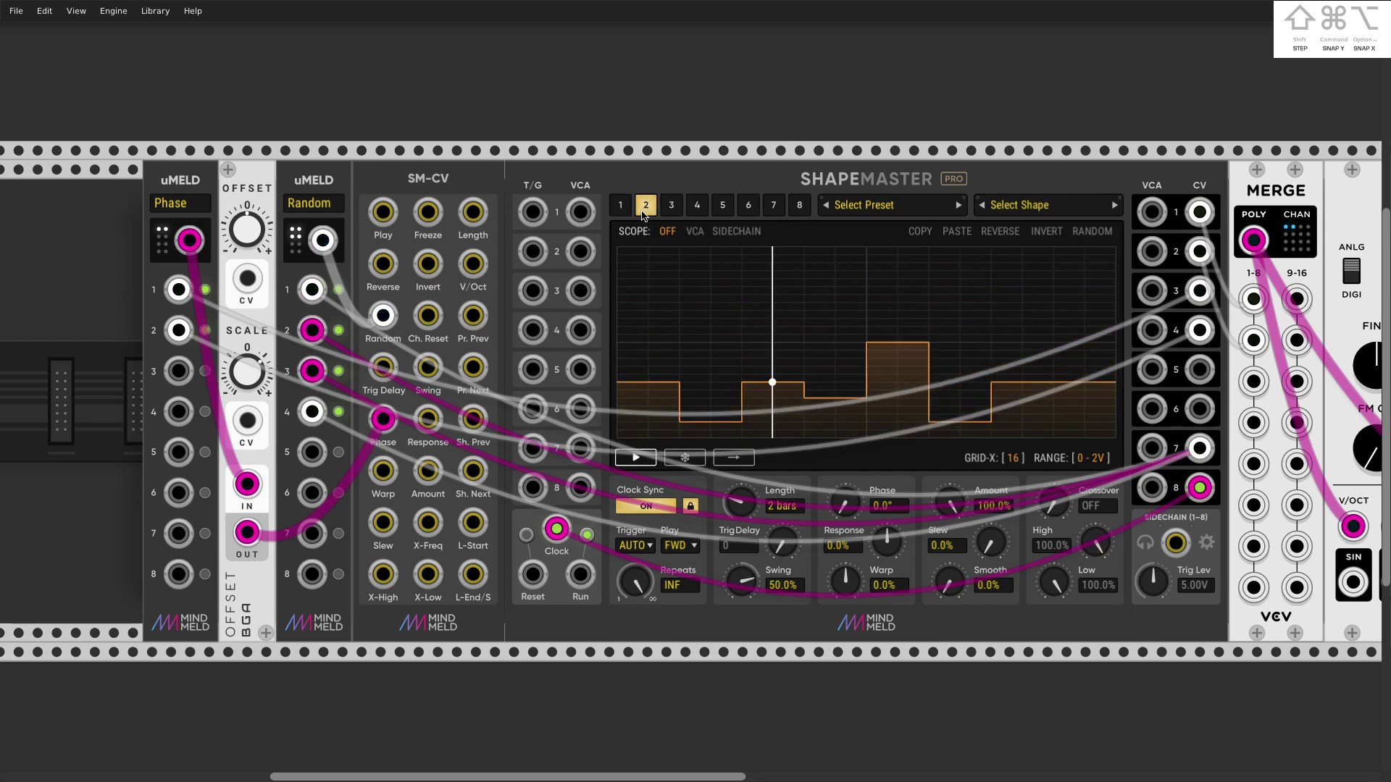
{"action": "left_click", "coordinate": [621, 207]}
{"action": "left_click", "coordinate": [637, 208]}
{"action": "left_click", "coordinate": [620, 209]}
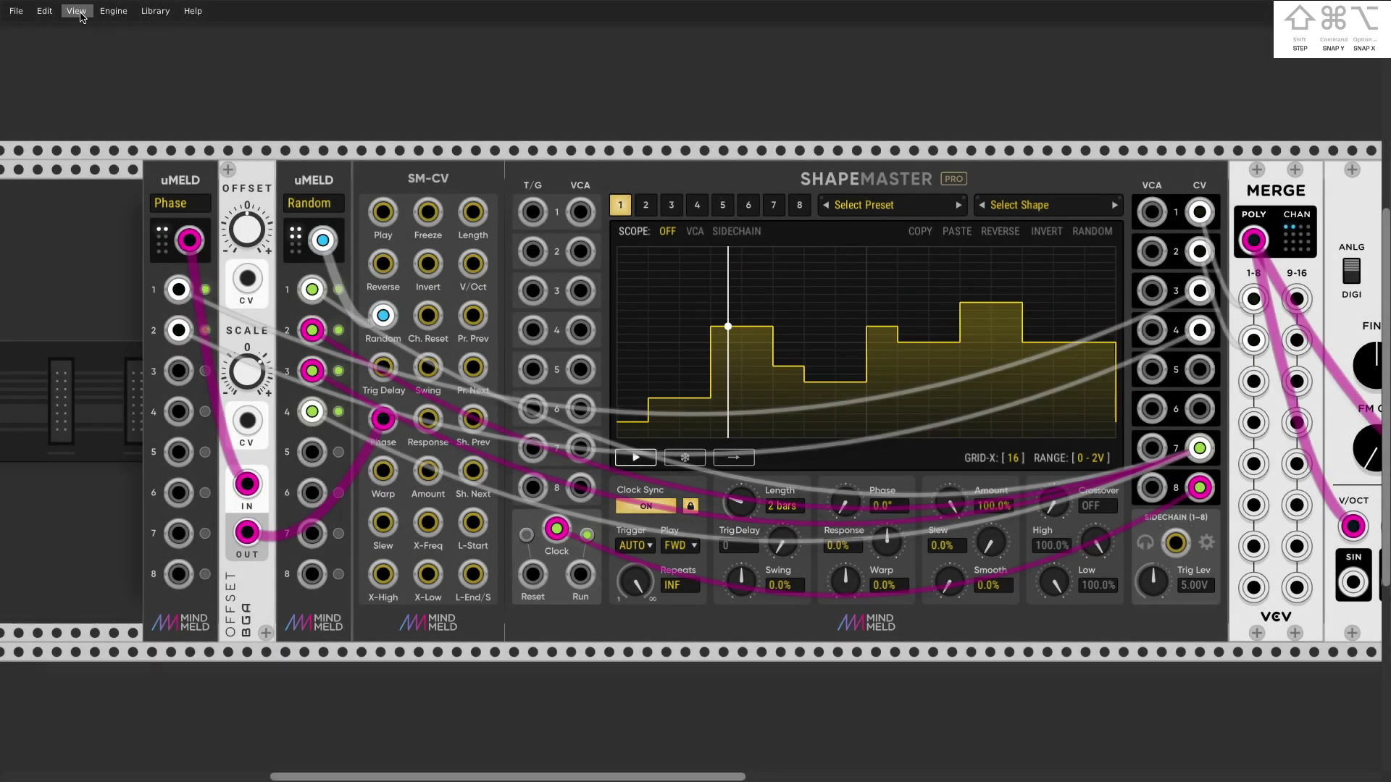
Lower the cable opacity to 0.5%
{"action": "left_click", "coordinate": [77, 11]}
{"action": "mouse_move", "coordinate": [109, 118]}
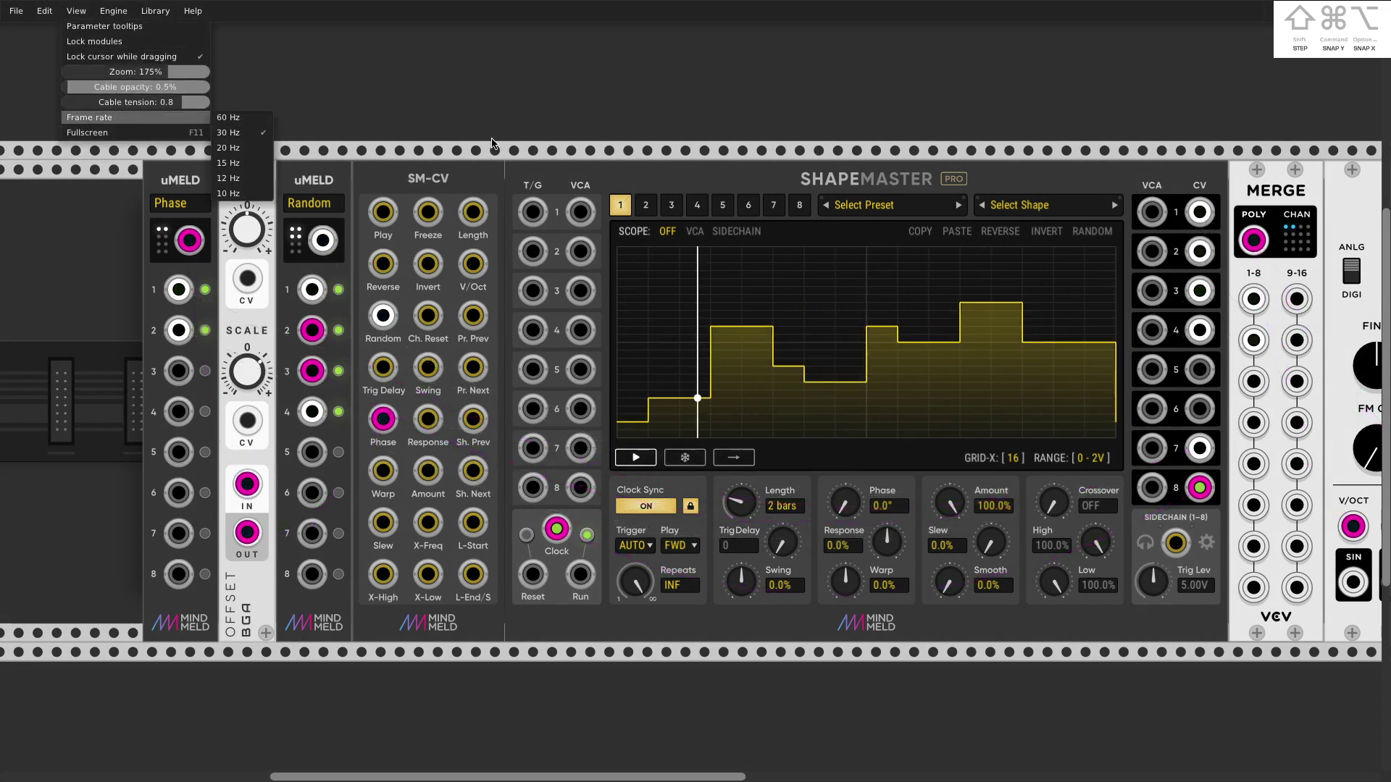
{"action": "left_click", "coordinate": [754, 304]}
Turn on looping for channel 1 and pull its loop end back to the 14th of 16 grid steps
{"action": "scroll", "coordinate": [754, 306], "scroll_direction": "up", "scroll_amount": 3}
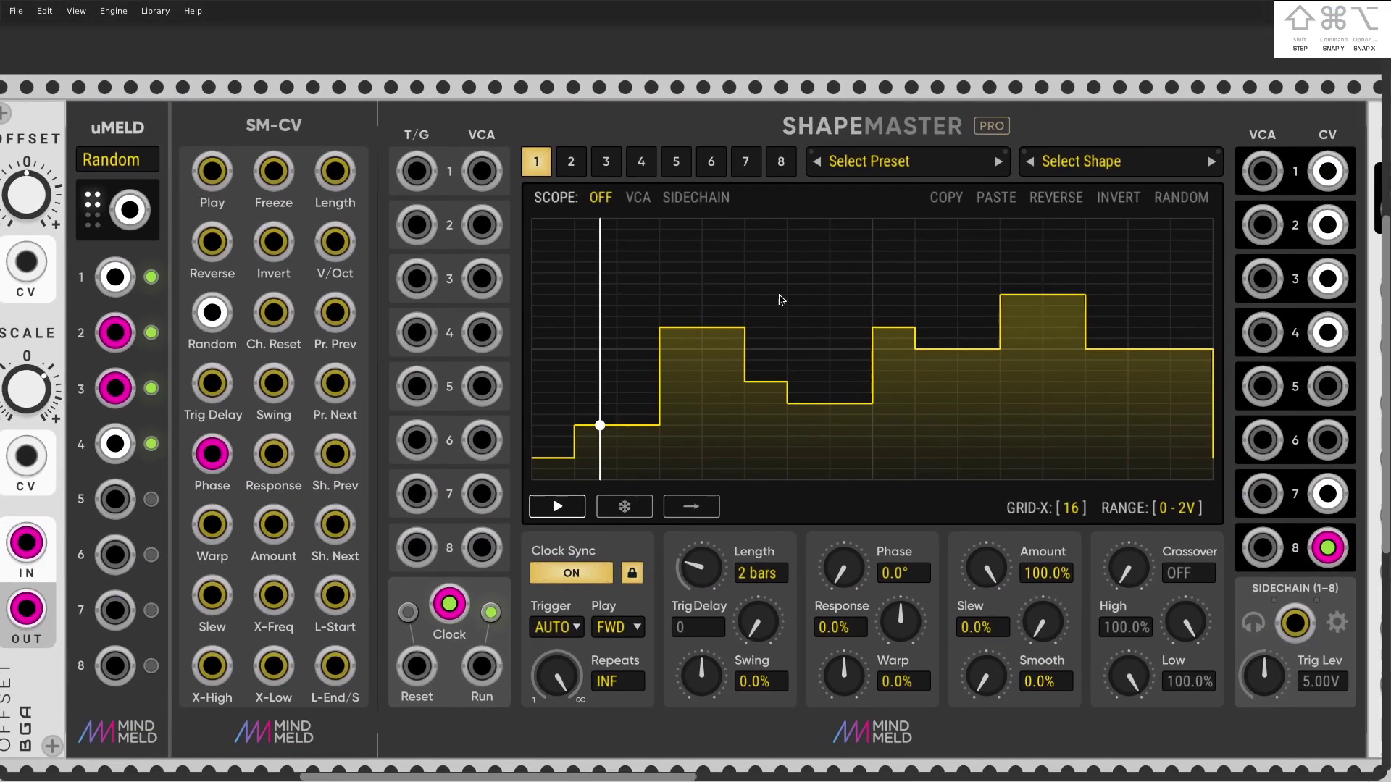
{"action": "scroll", "coordinate": [781, 299], "scroll_direction": "right", "scroll_amount": 1}
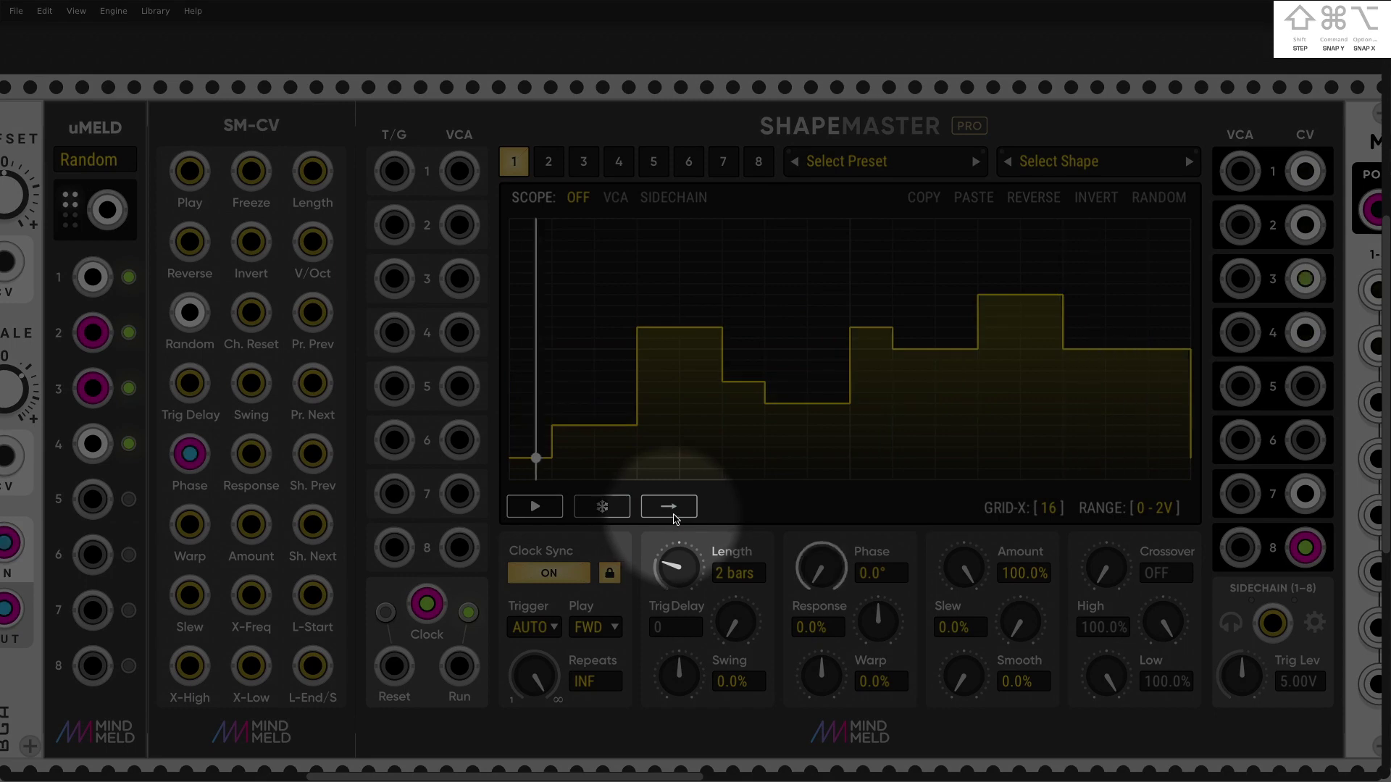
{"action": "left_click", "coordinate": [673, 514]}
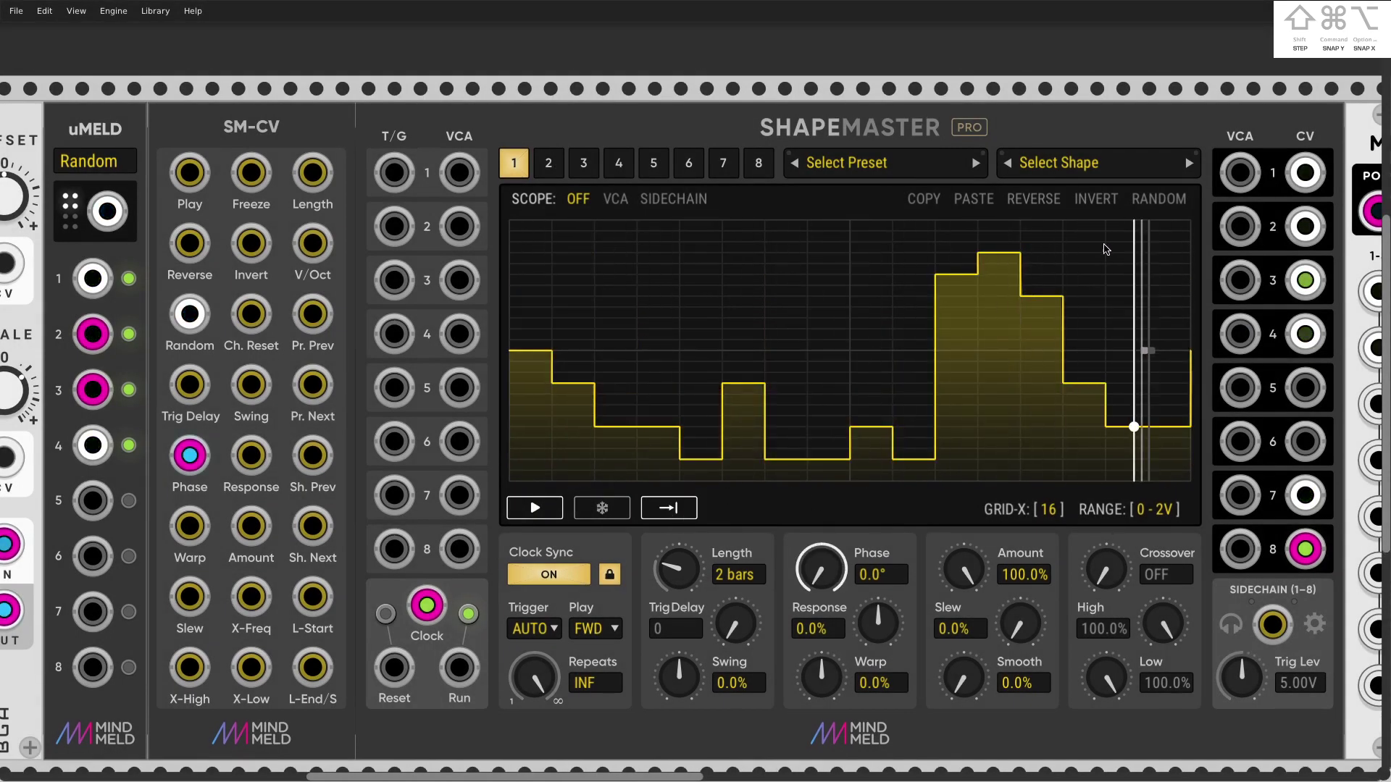
{"action": "mouse_move", "coordinate": [1106, 250]}
{"action": "left_mouse_down"}
{"action": "mouse_move", "coordinate": [1066, 254]}
{"action": "mouse_move", "coordinate": [1158, 252]}
{"action": "mouse_move", "coordinate": [1103, 250]}
{"action": "left_mouse_up"}
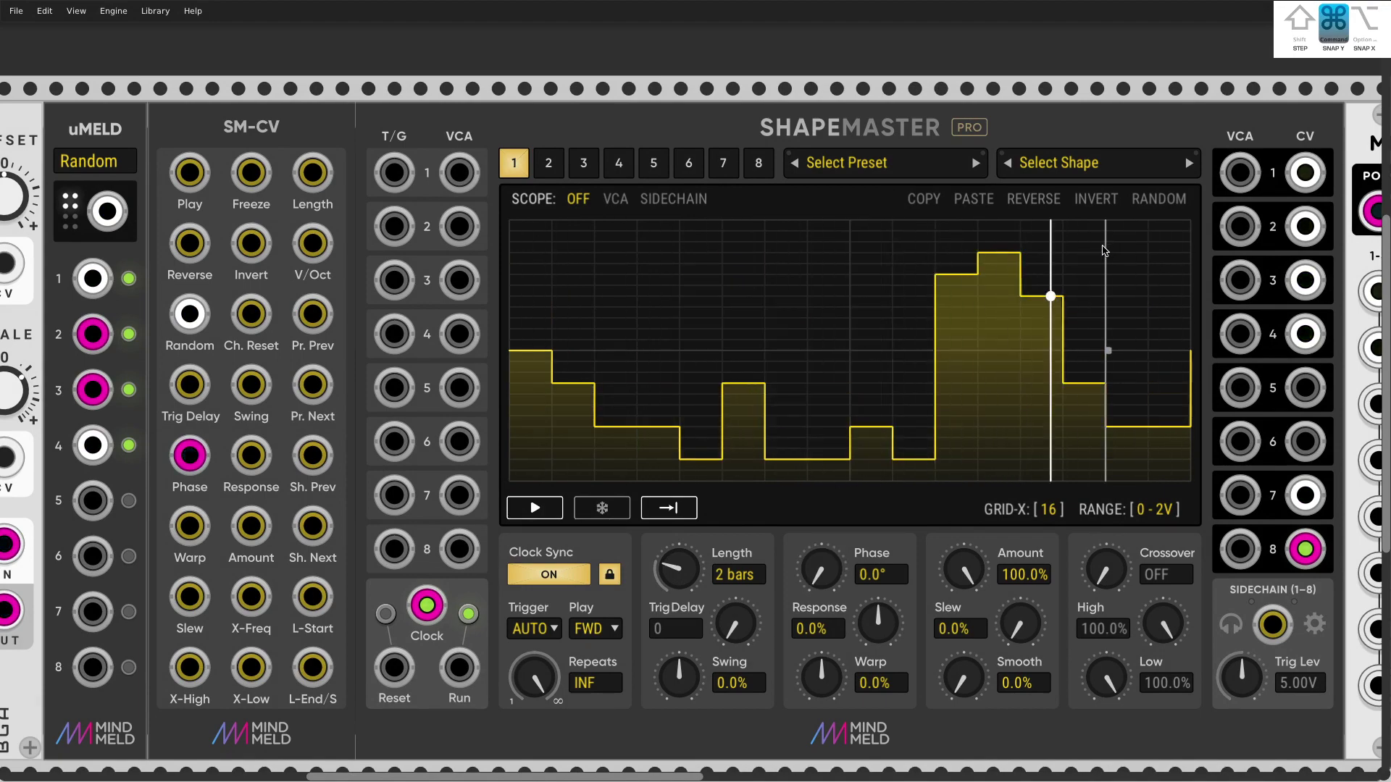
Add an SM-TRIGGERS module directly beside ShapeMaster Pro
{"action": "scroll", "coordinate": [1103, 250], "scroll_direction": "down", "scroll_amount": 3}
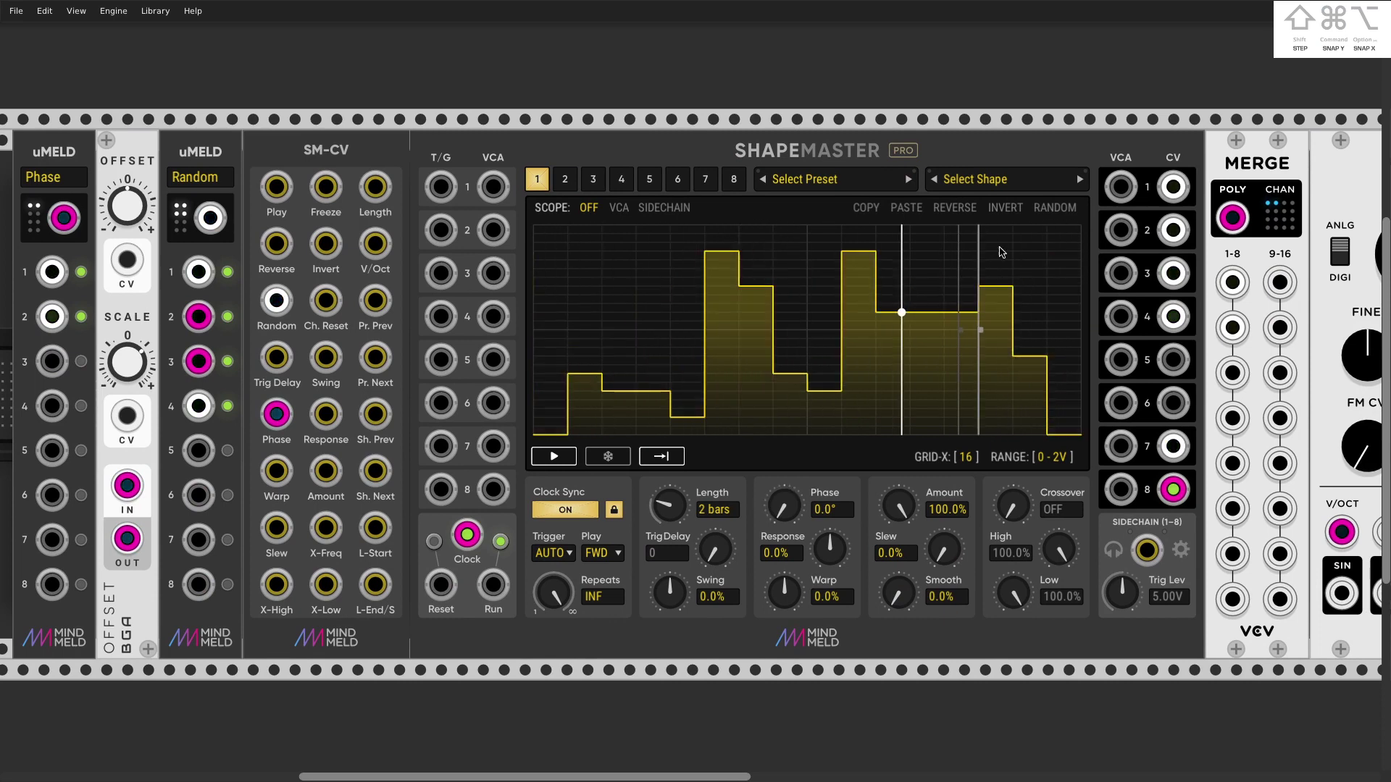
{"action": "scroll", "coordinate": [996, 232], "scroll_direction": "right", "scroll_amount": 5}
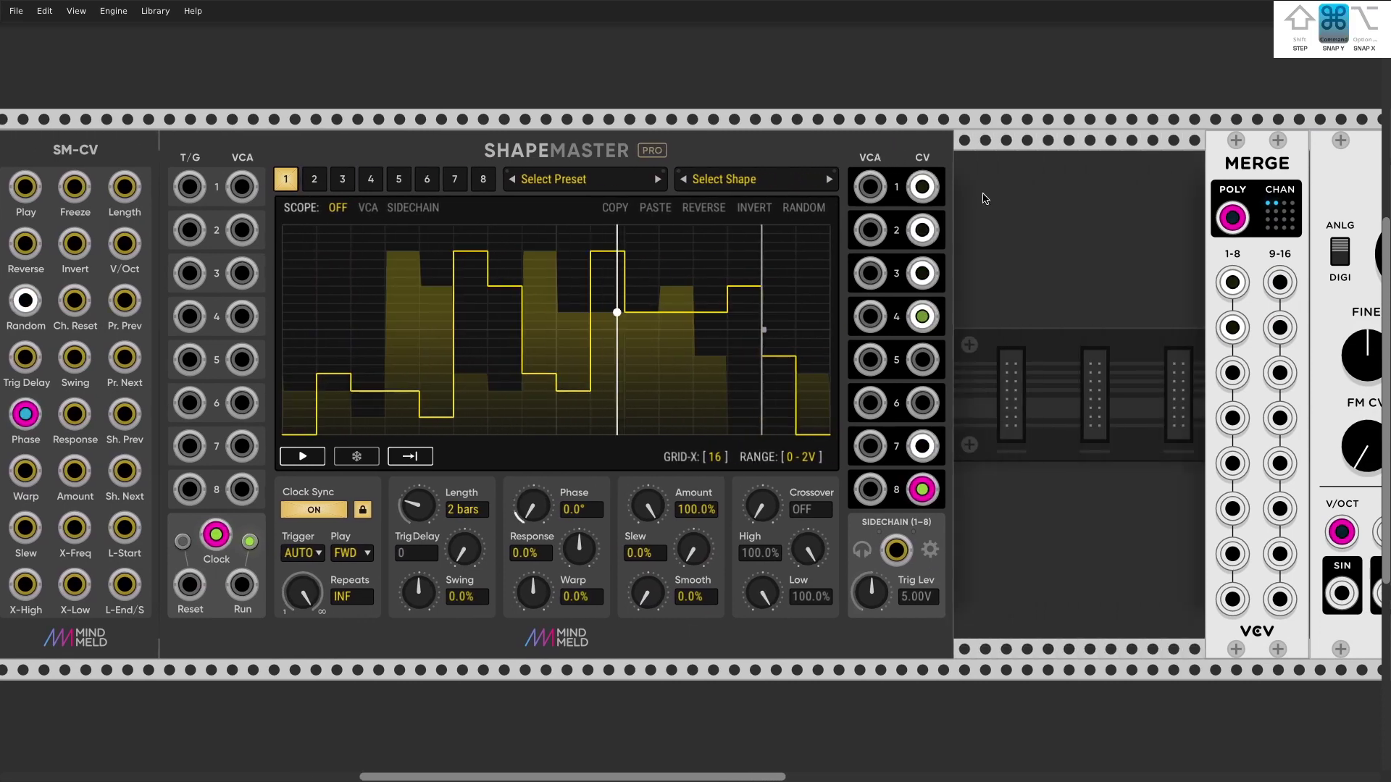
{"action": "right_click", "coordinate": [985, 199]}
{"action": "key", "text": "BackSpace"}
{"action": "key", "text": "BackSpace"}
{"action": "key", "text": "BackSpace"}
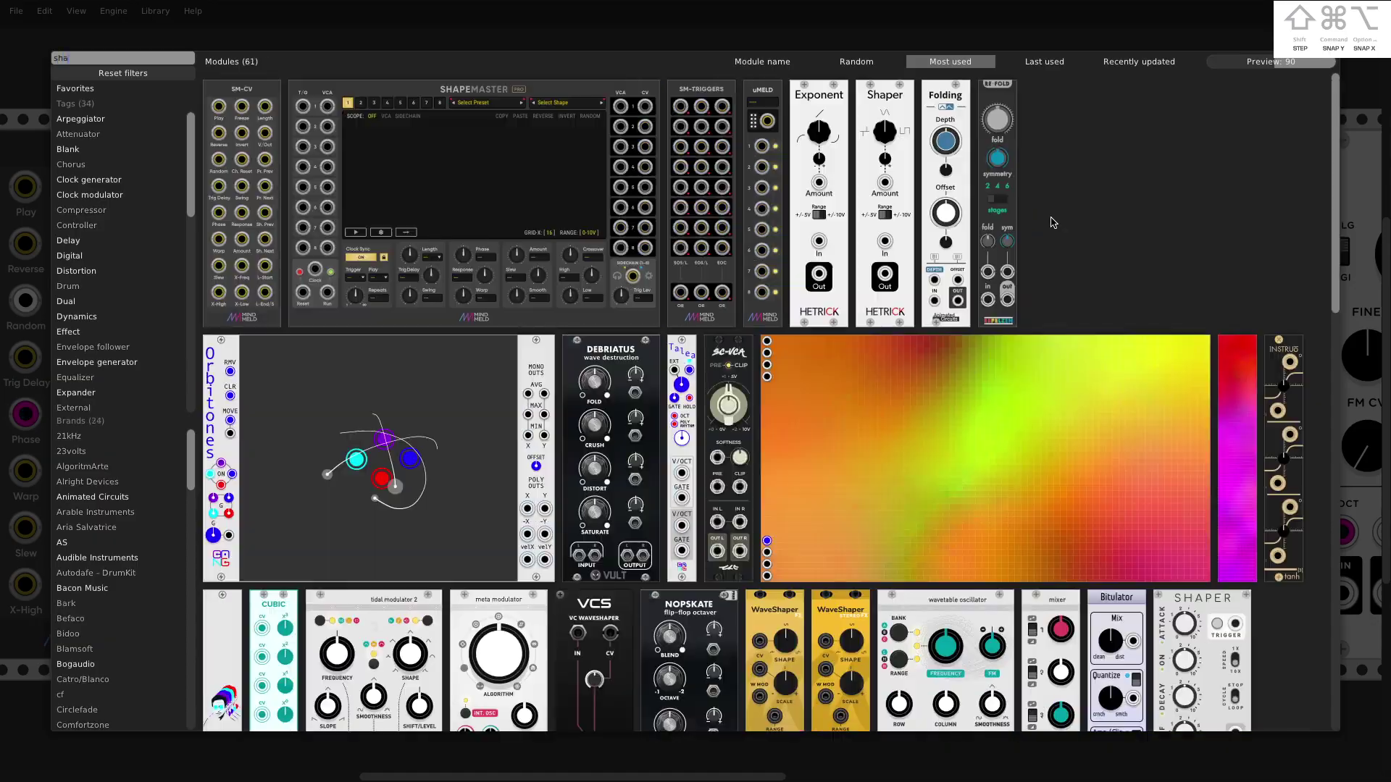
{"action": "key", "text": "Escape"}
{"action": "scroll", "coordinate": [724, 276], "scroll_direction": "left", "scroll_amount": 5}
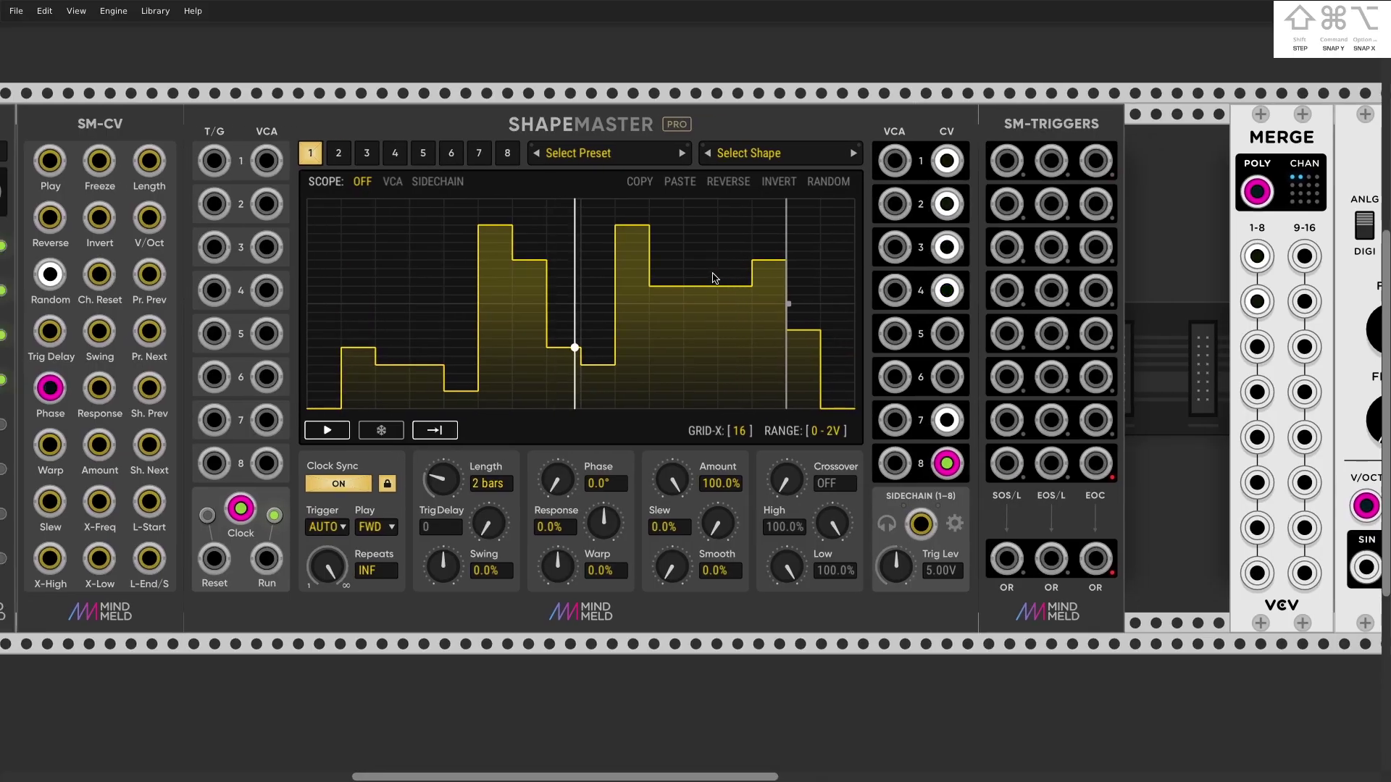
Patch SM-TRIGGERS' channel 1 EOS/L output into SM-CV's Ch. Reset input and turn off channel 1's sync lock
{"action": "scroll", "coordinate": [277, 197], "scroll_direction": "down", "scroll_amount": 3}
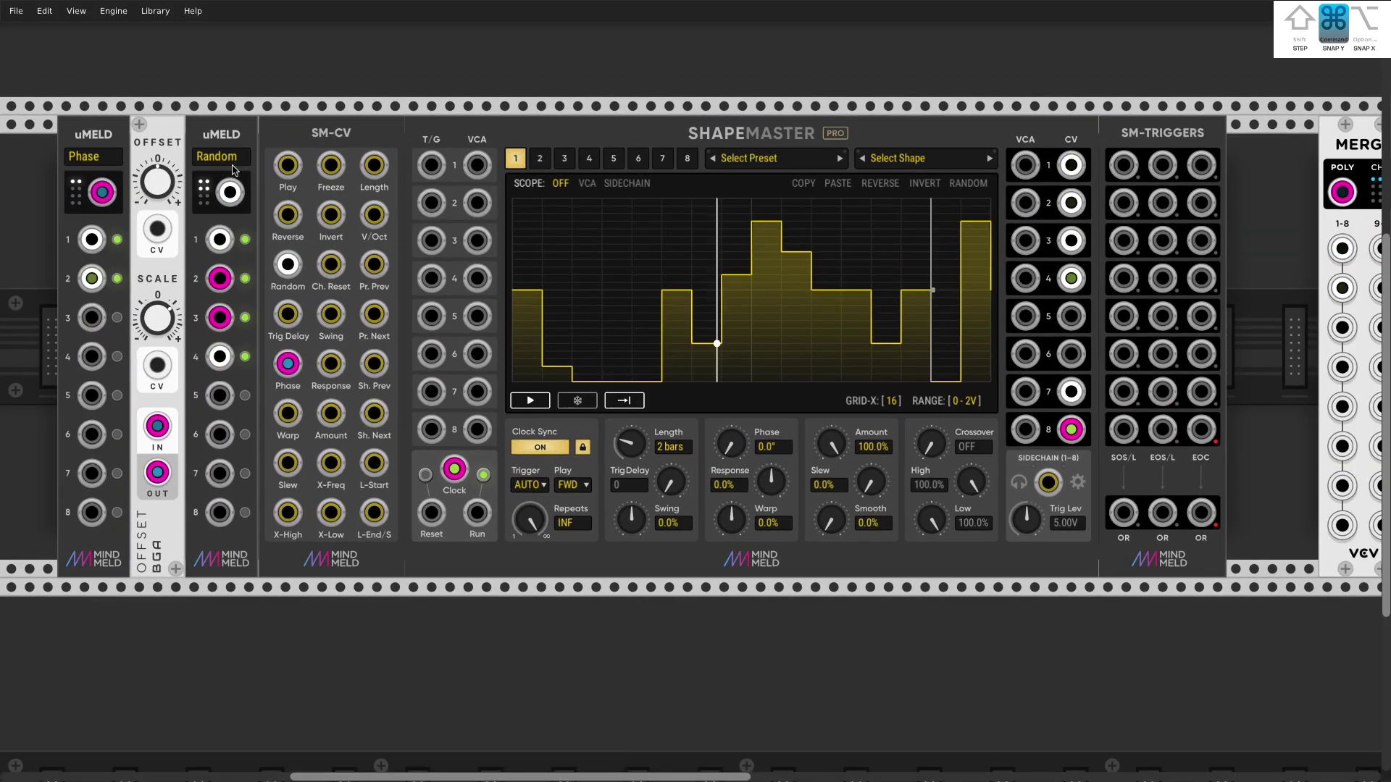
{"action": "scroll", "coordinate": [129, 132], "scroll_direction": "left", "scroll_amount": 2}
{"action": "scroll", "coordinate": [129, 132], "scroll_direction": "left", "scroll_amount": 2}
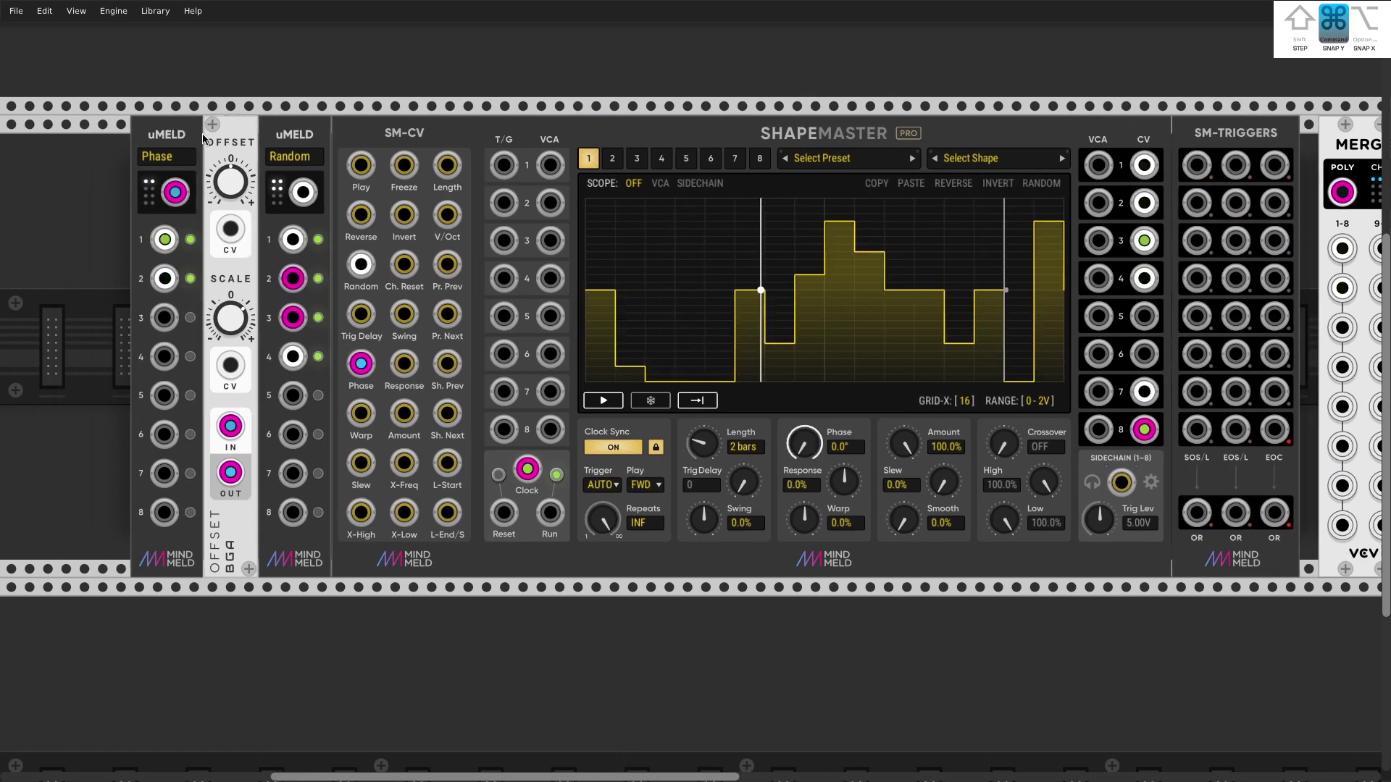
{"action": "scroll", "coordinate": [174, 133], "scroll_direction": "right", "scroll_amount": 2}
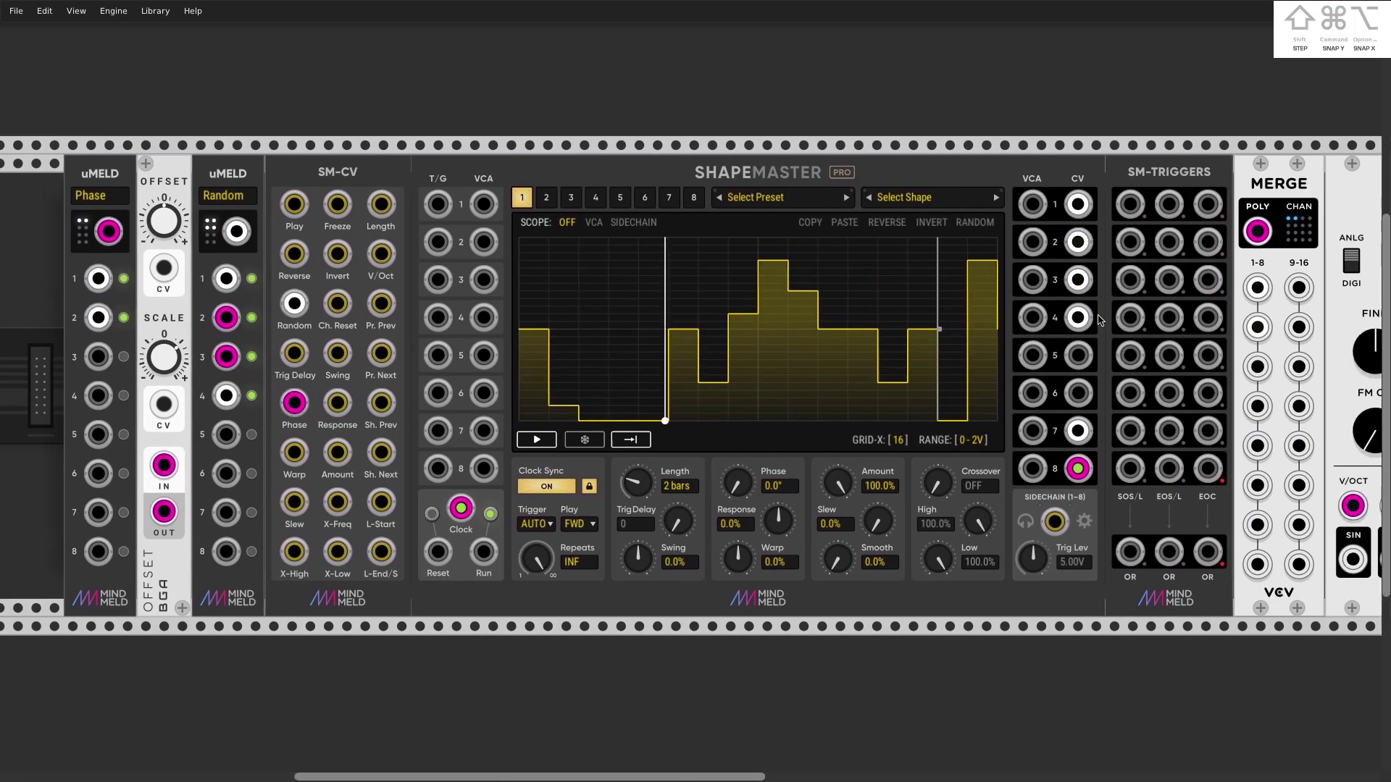
{"action": "left_click_drag", "start_coordinate": [109, 311], "coordinate": [1087, 311]}
{"action": "scroll", "coordinate": [1100, 313], "scroll_direction": "up", "scroll_amount": 2}
{"action": "key", "text": "super+z"}
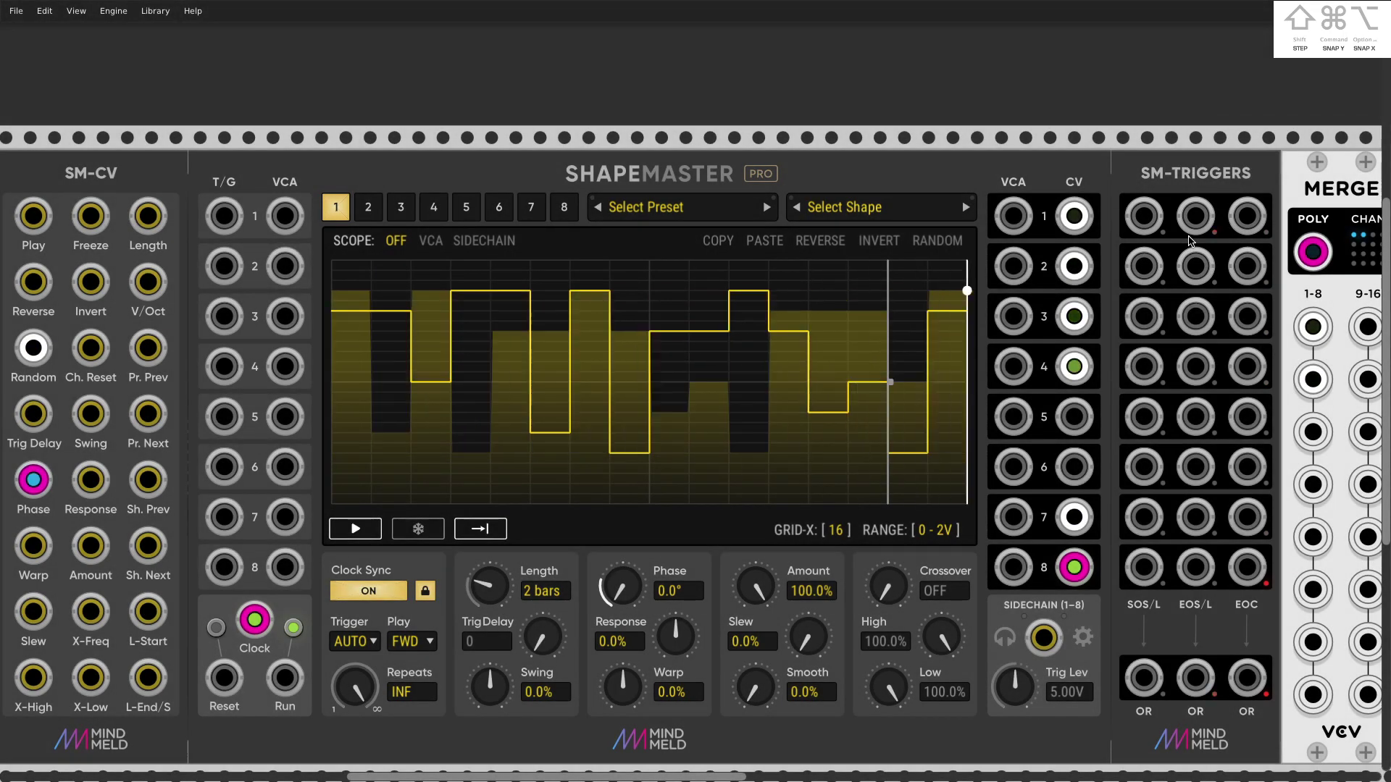
{"action": "scroll", "coordinate": [1190, 242], "scroll_direction": "down", "scroll_amount": 2}
{"action": "left_click_drag", "start_coordinate": [1193, 221], "coordinate": [415, 316]}
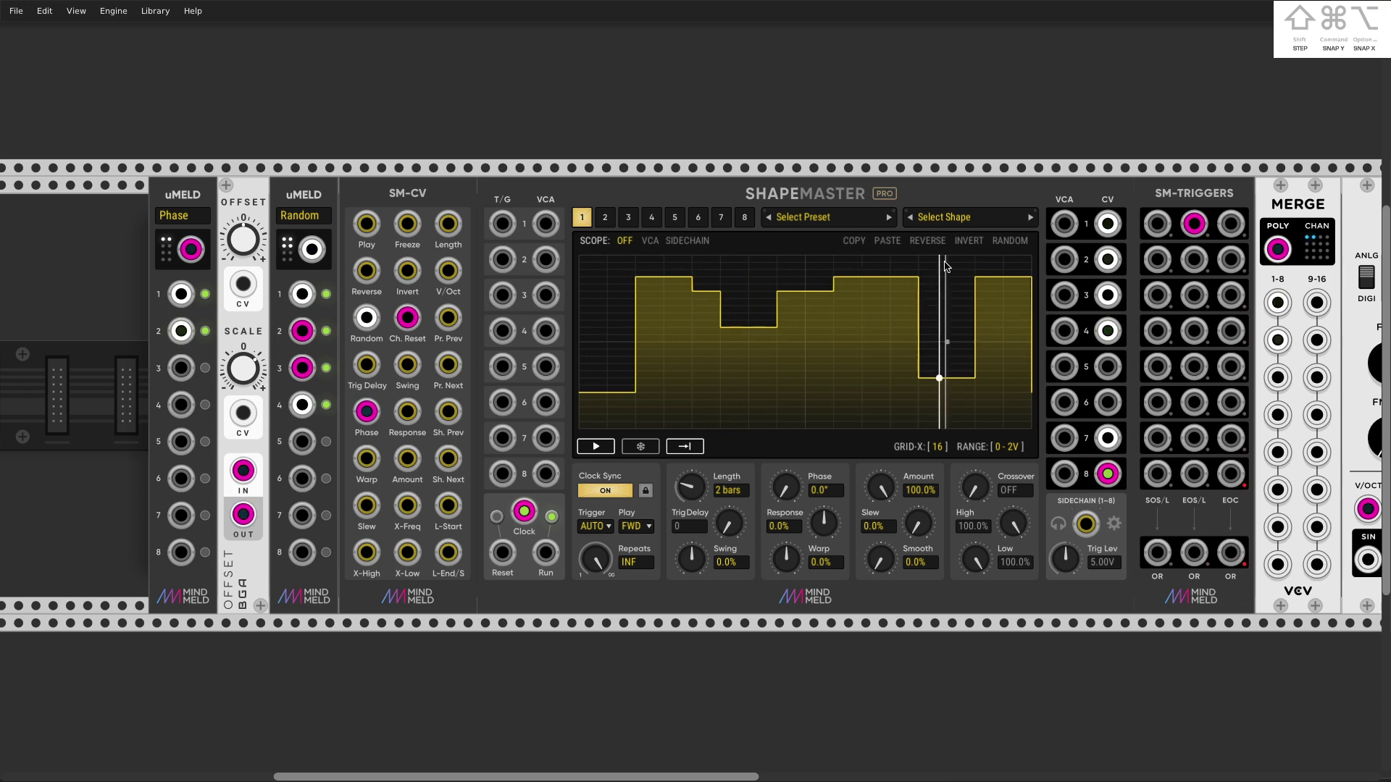
Snap channel 1's loop end point onto the 14th grid step
{"action": "key", "text": "super"}
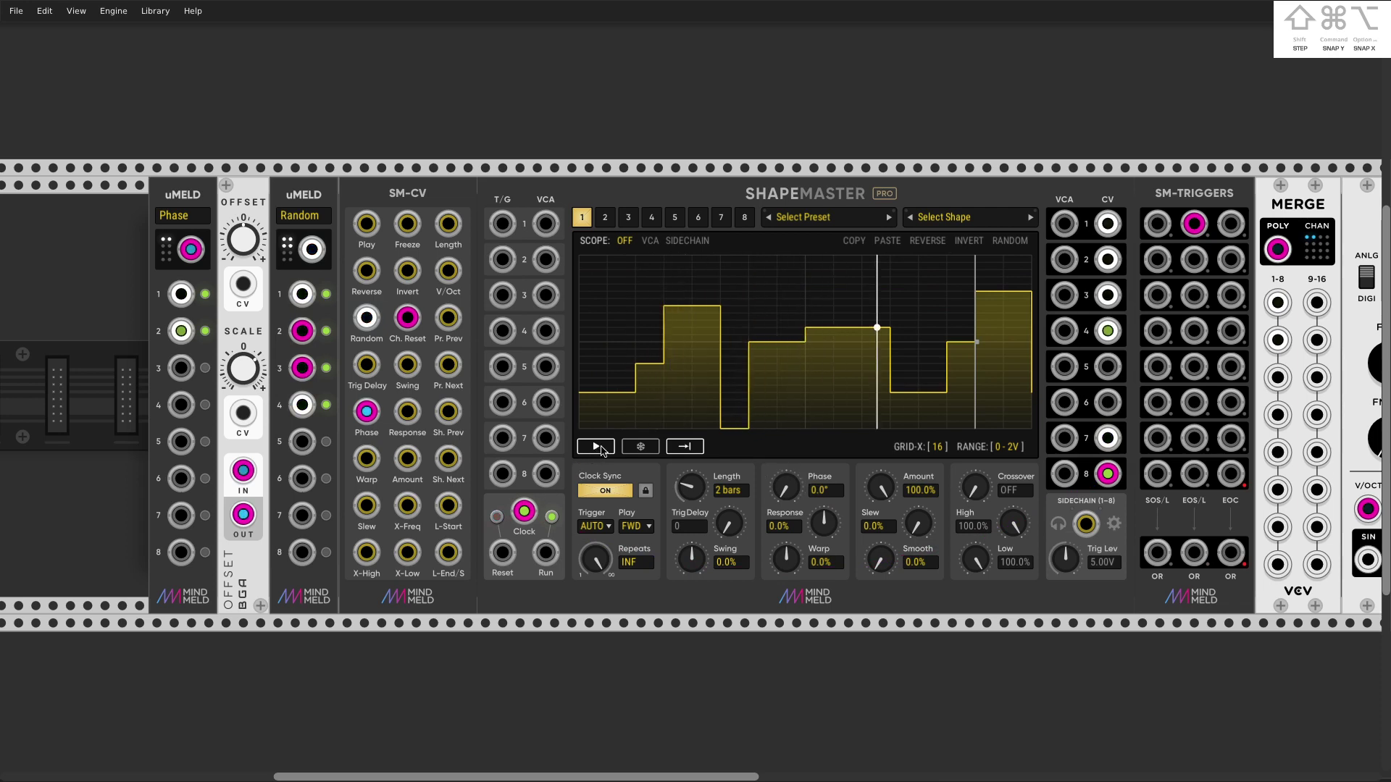
{"action": "scroll", "coordinate": [601, 449], "scroll_direction": "right", "scroll_amount": 3}
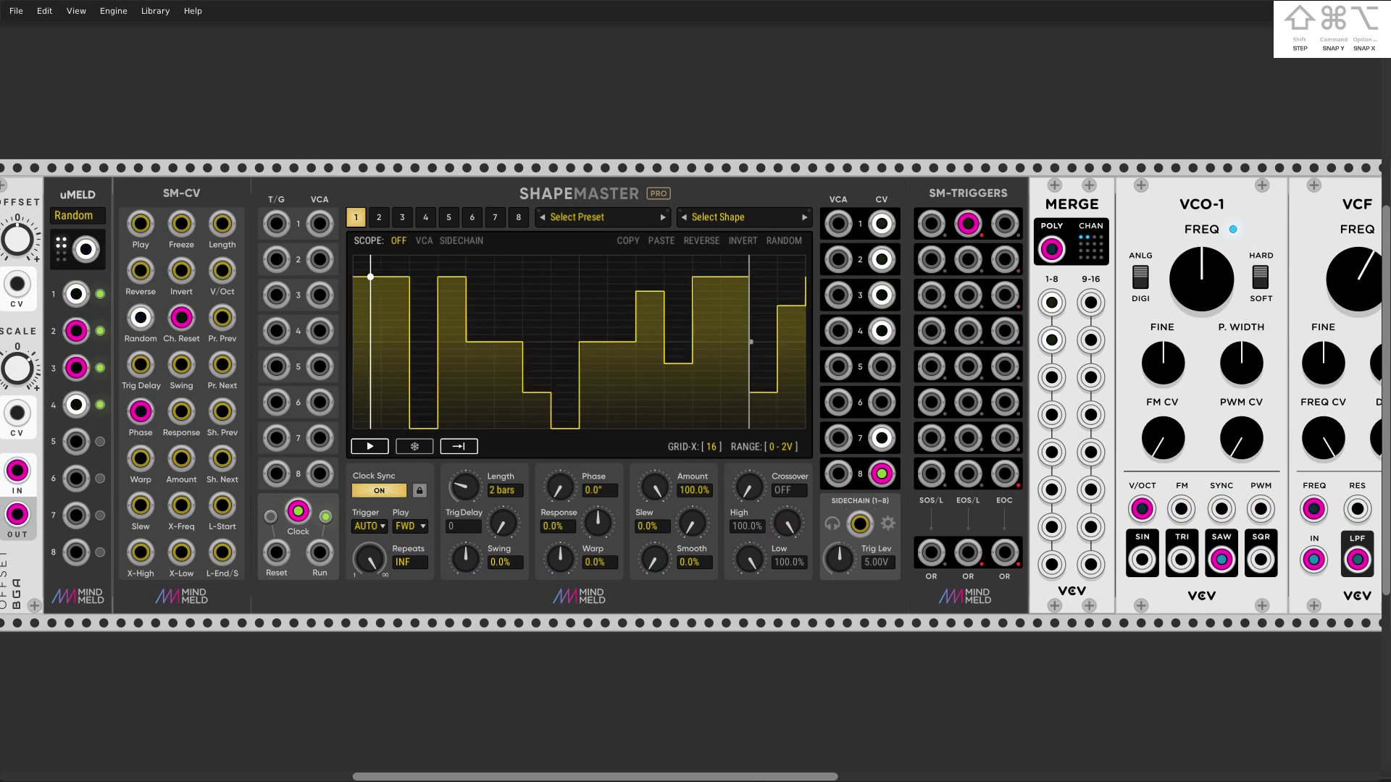
{"action": "scroll", "coordinate": [1051, 367], "scroll_direction": "left", "scroll_amount": 3}
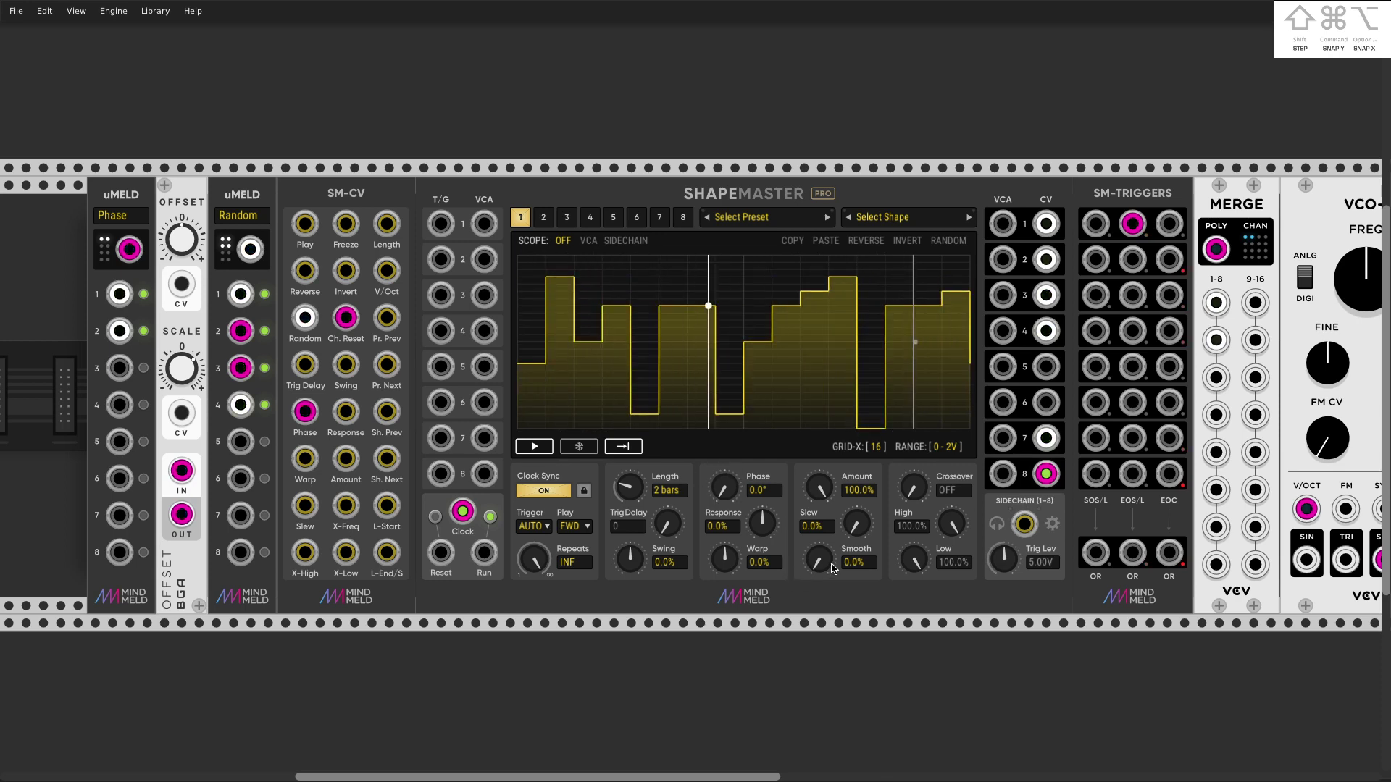
Set channel 2's Smooth to 15.8%
{"action": "mouse_move", "coordinate": [819, 560]}
{"action": "left_mouse_down"}
{"action": "mouse_move", "coordinate": [818, 543]}
{"action": "mouse_move", "coordinate": [818, 565]}
{"action": "left_mouse_up"}
{"action": "key", "text": "2"}
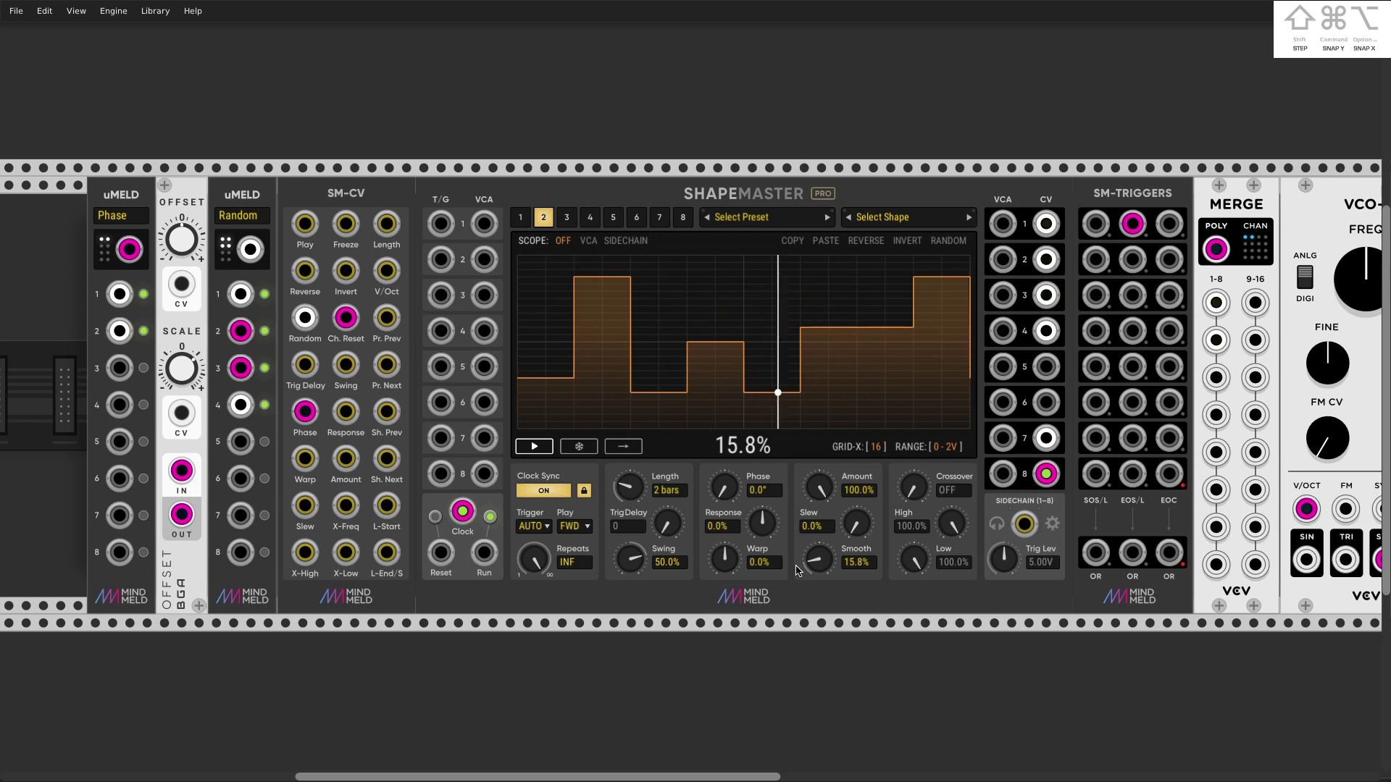
{"action": "left_click", "coordinate": [520, 218]}
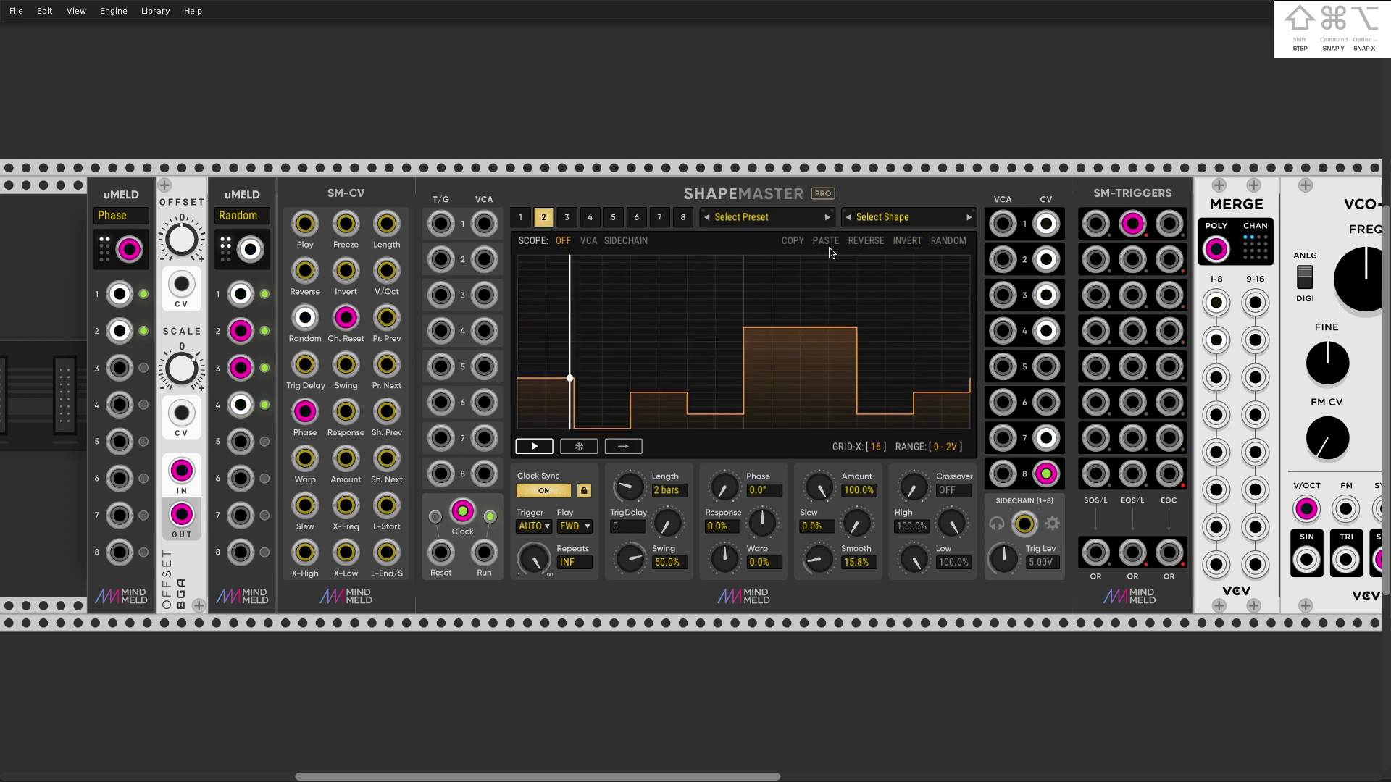
Invert channel 2's shape in ShapeMaster Pro and compare its sequence with channel 1's
{"action": "left_click", "coordinate": [898, 242]}
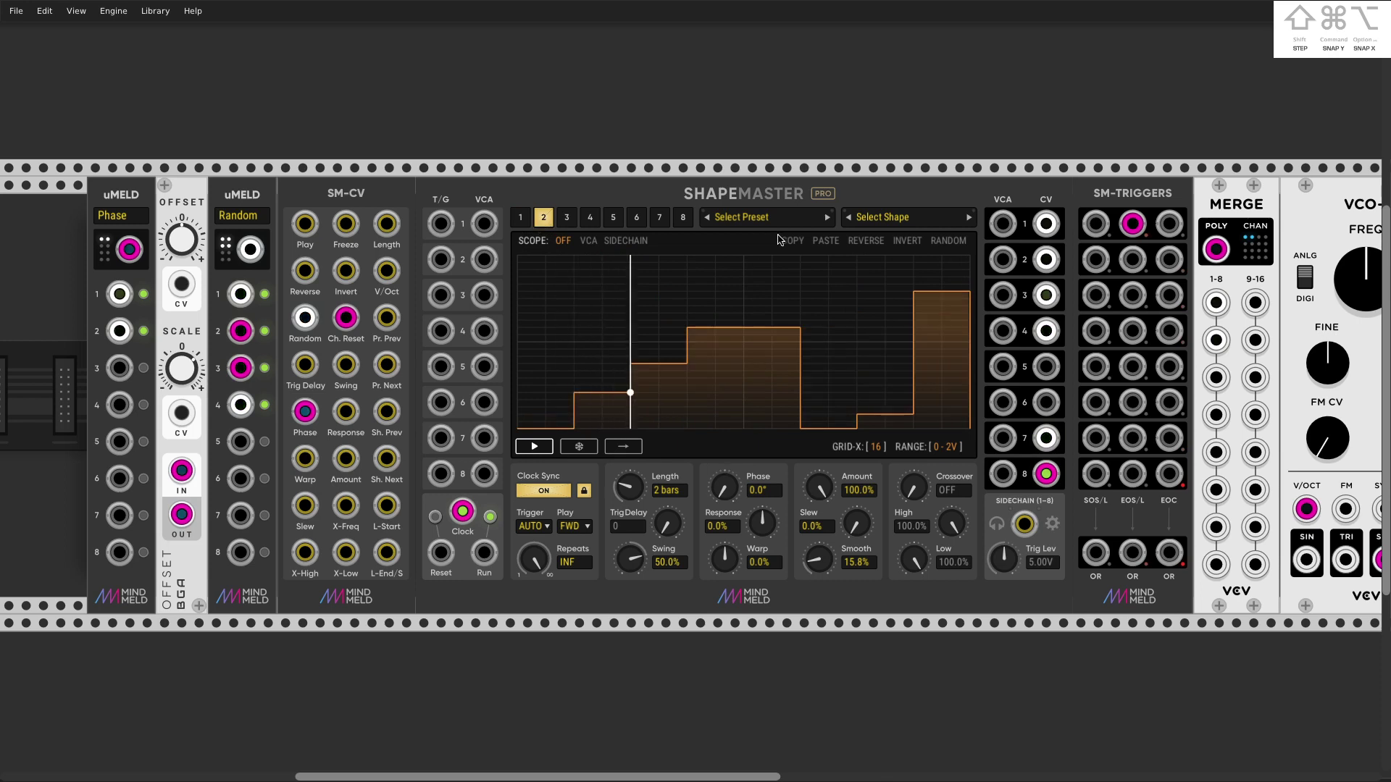
{"action": "left_click", "coordinate": [904, 245]}
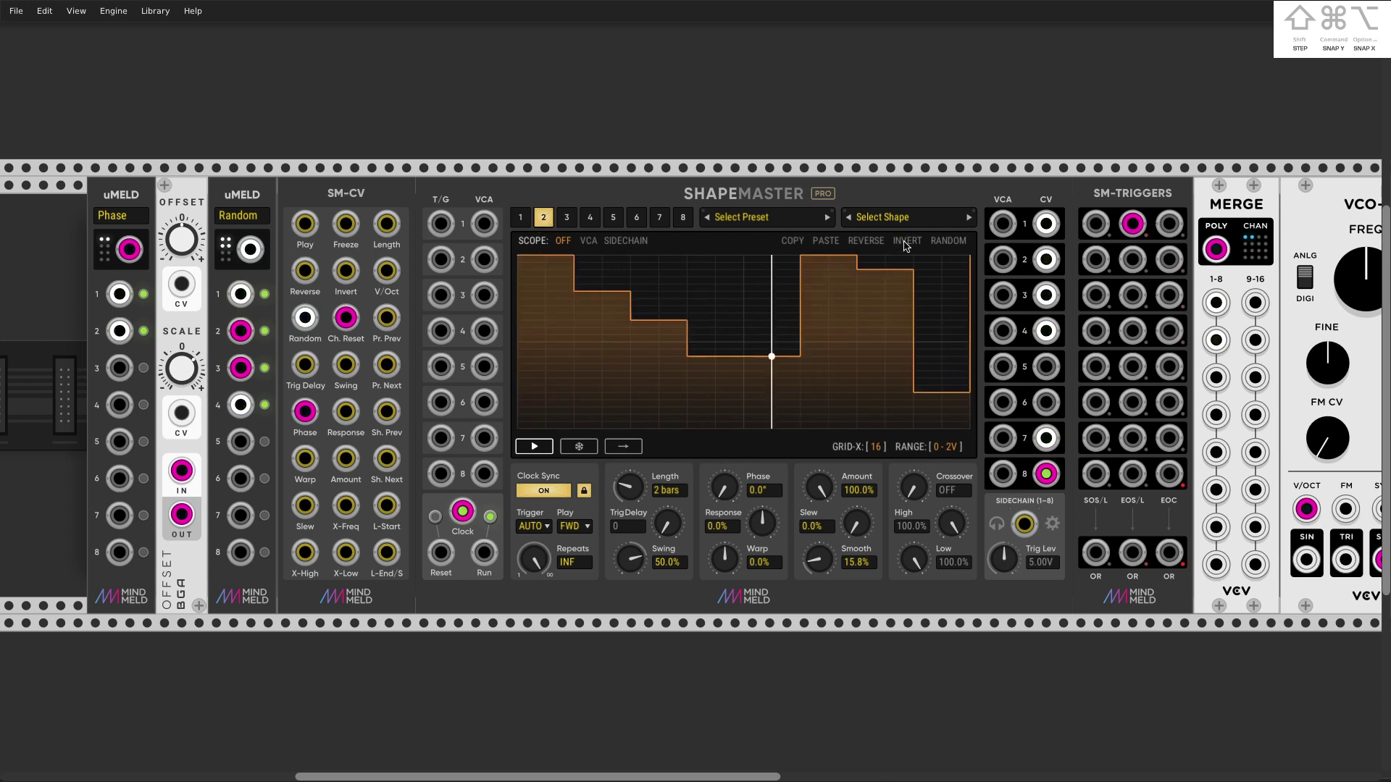
{"action": "left_click", "coordinate": [521, 219]}
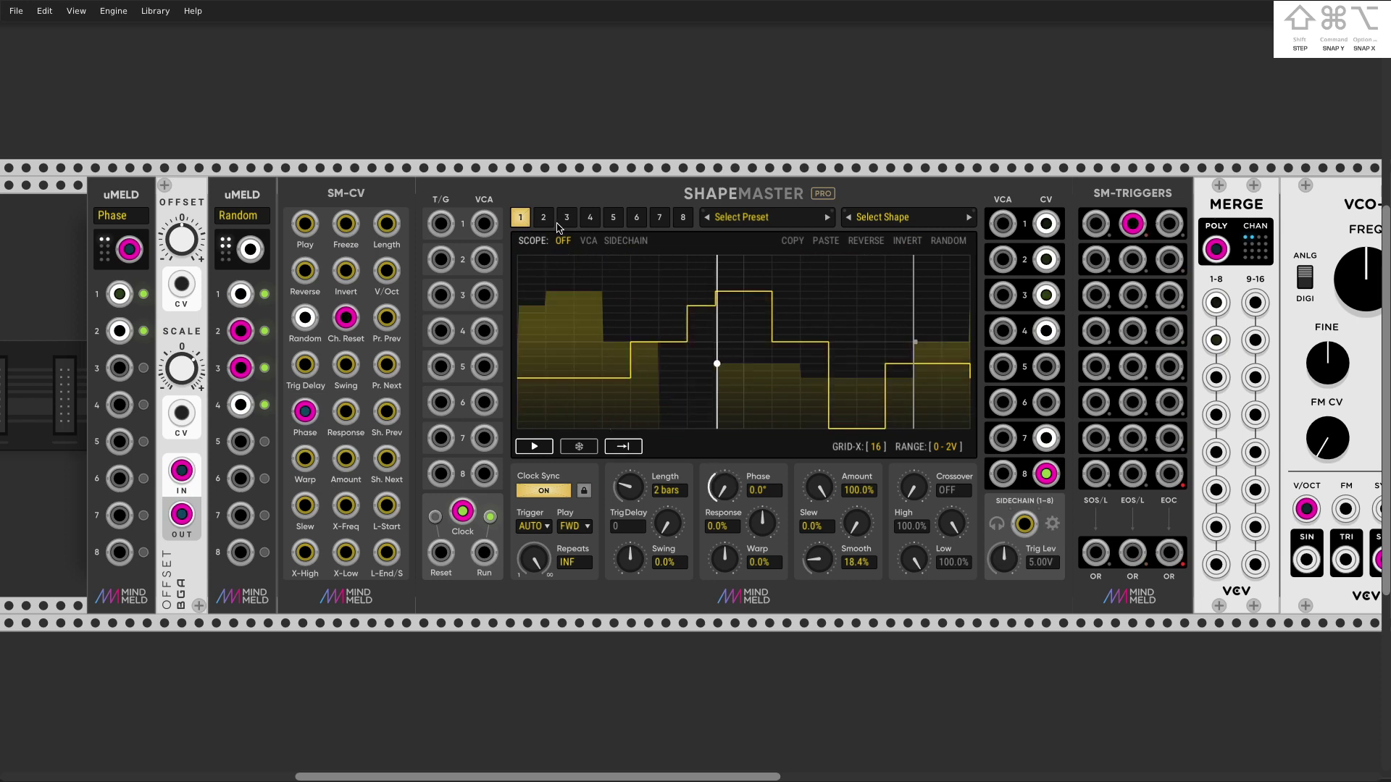
{"action": "left_click", "coordinate": [545, 219]}
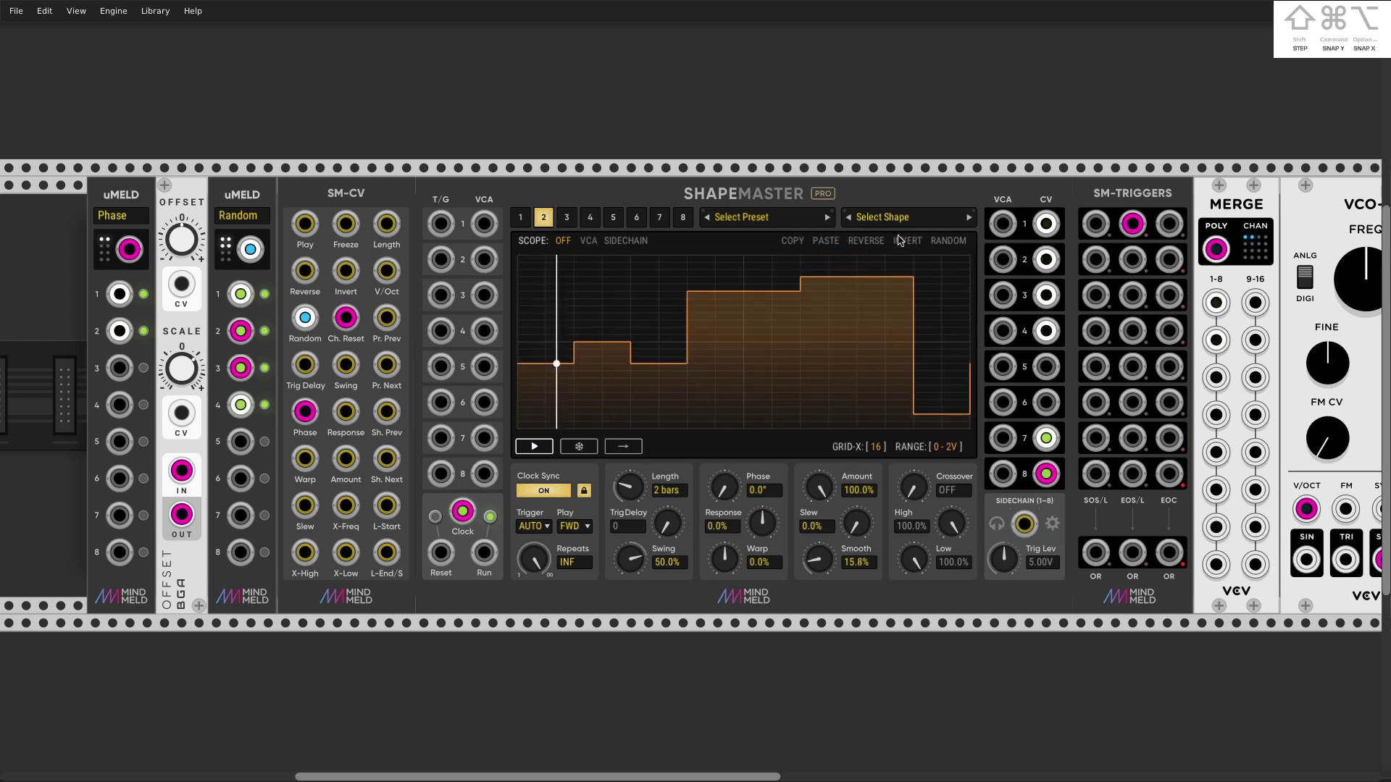
{"action": "left_click", "coordinate": [518, 217]}
Try moving the Random uMELD's poly cable to SM-CV's Invert input and return it to the Random input
{"action": "left_click_drag", "start_coordinate": [250, 249], "coordinate": [345, 270]}
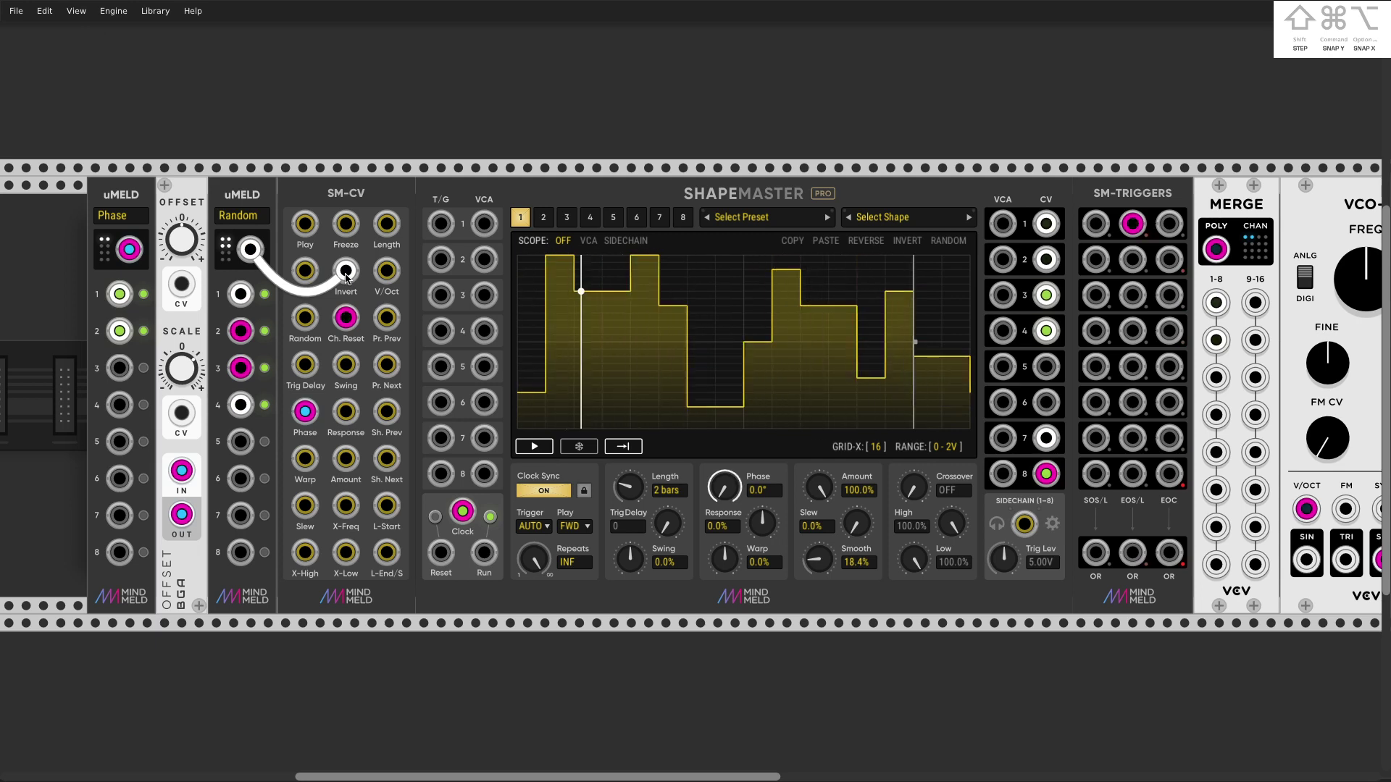
{"action": "left_click_drag", "start_coordinate": [346, 277], "coordinate": [305, 317]}
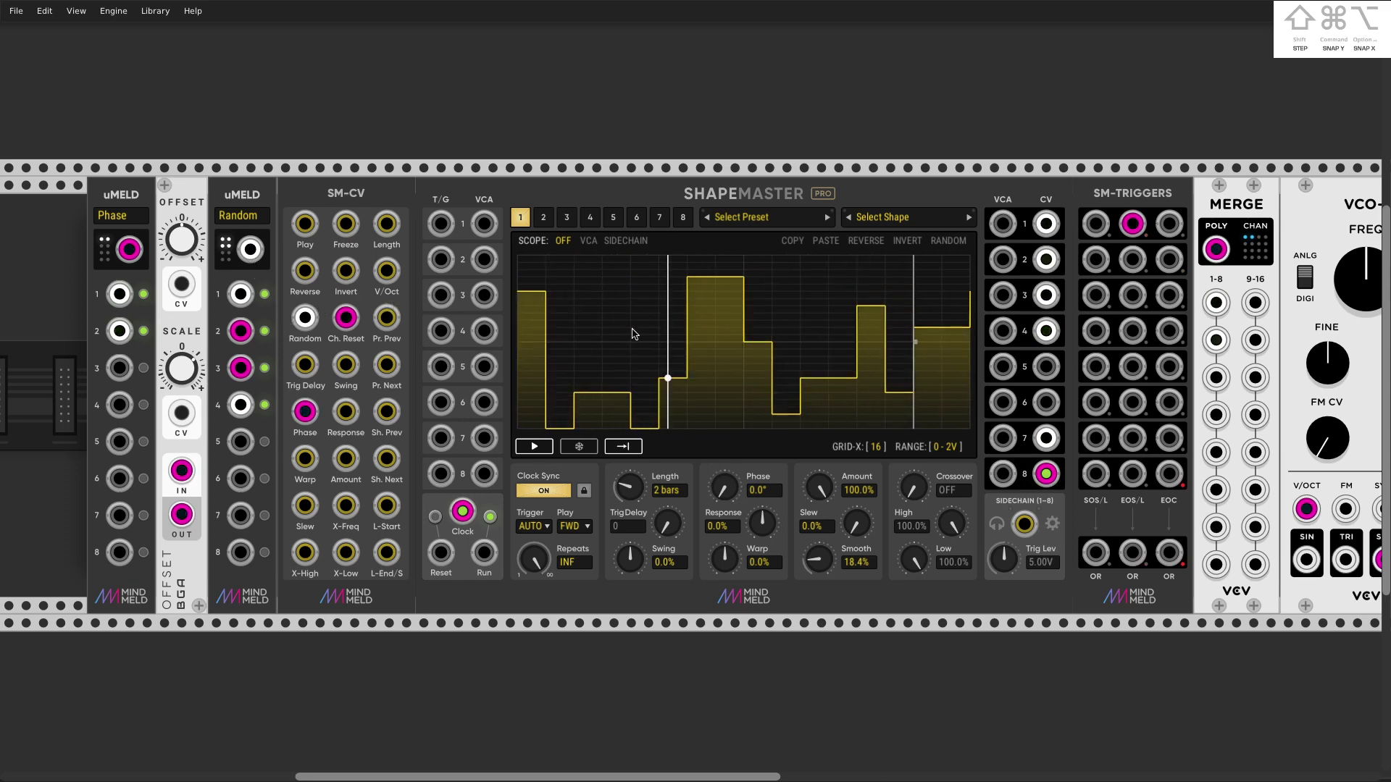
Search the module library for "fung", add the narrow blue Modular Fungi module below SM-CV, and use it to dim the rack
{"action": "scroll", "coordinate": [633, 334], "scroll_direction": "down", "scroll_amount": 5}
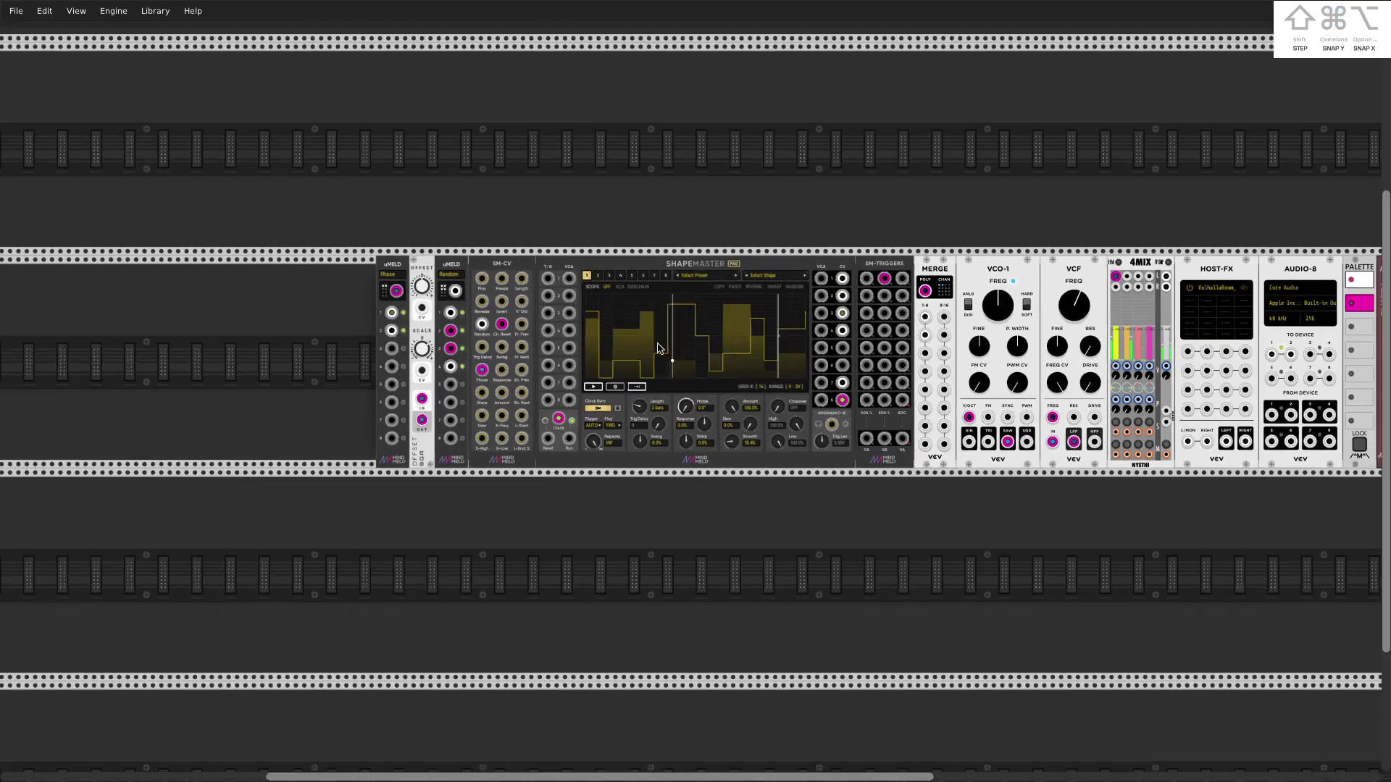
{"action": "key", "text": "Return"}
{"action": "type", "text": "fu"}
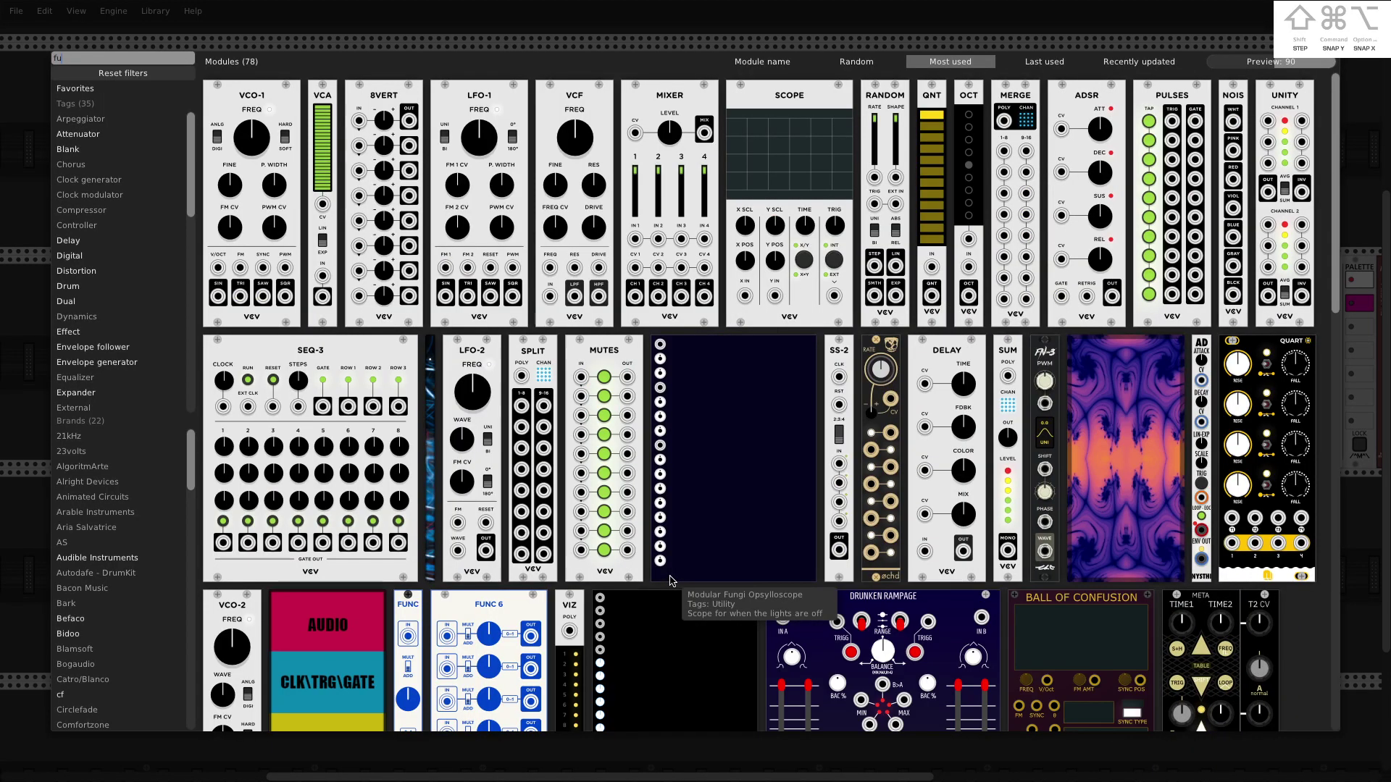
{"action": "type", "text": "ng"}
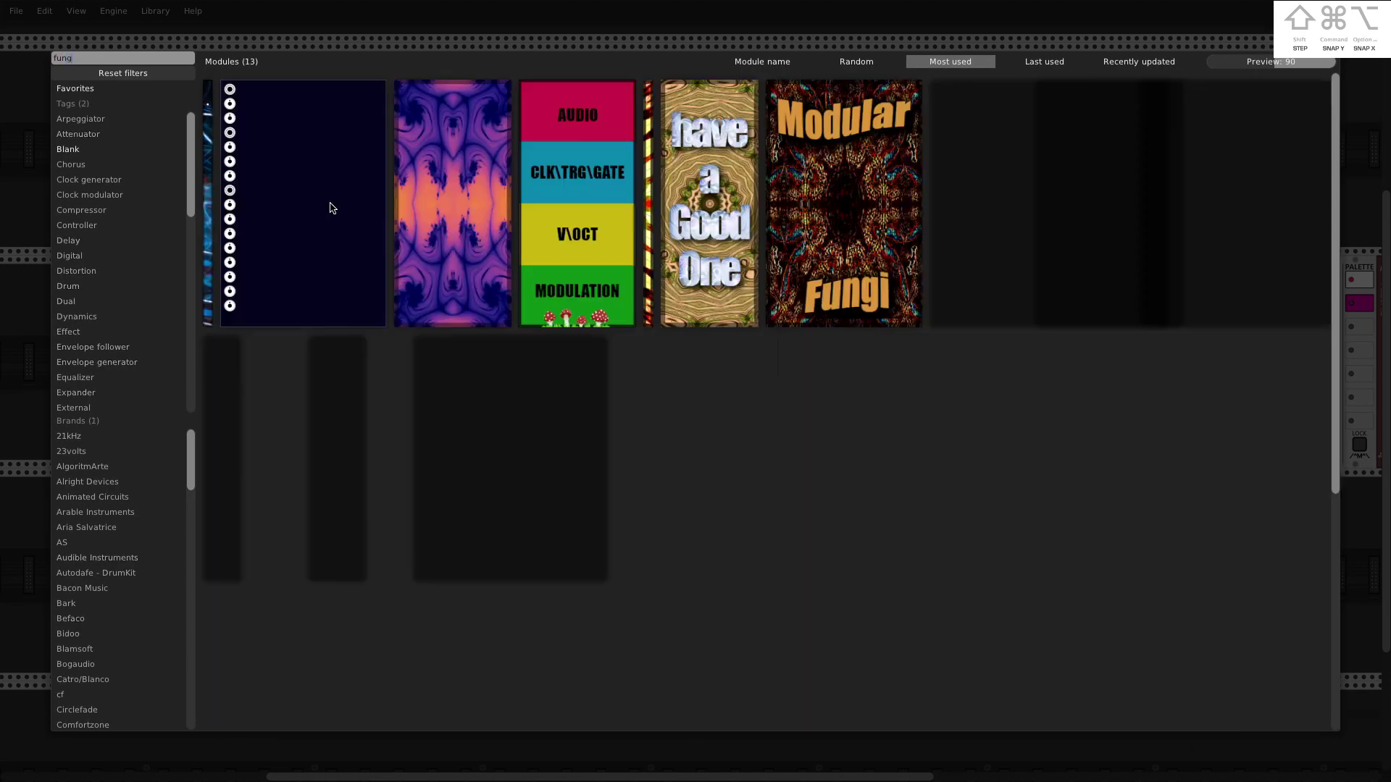
{"action": "key", "text": "Return"}
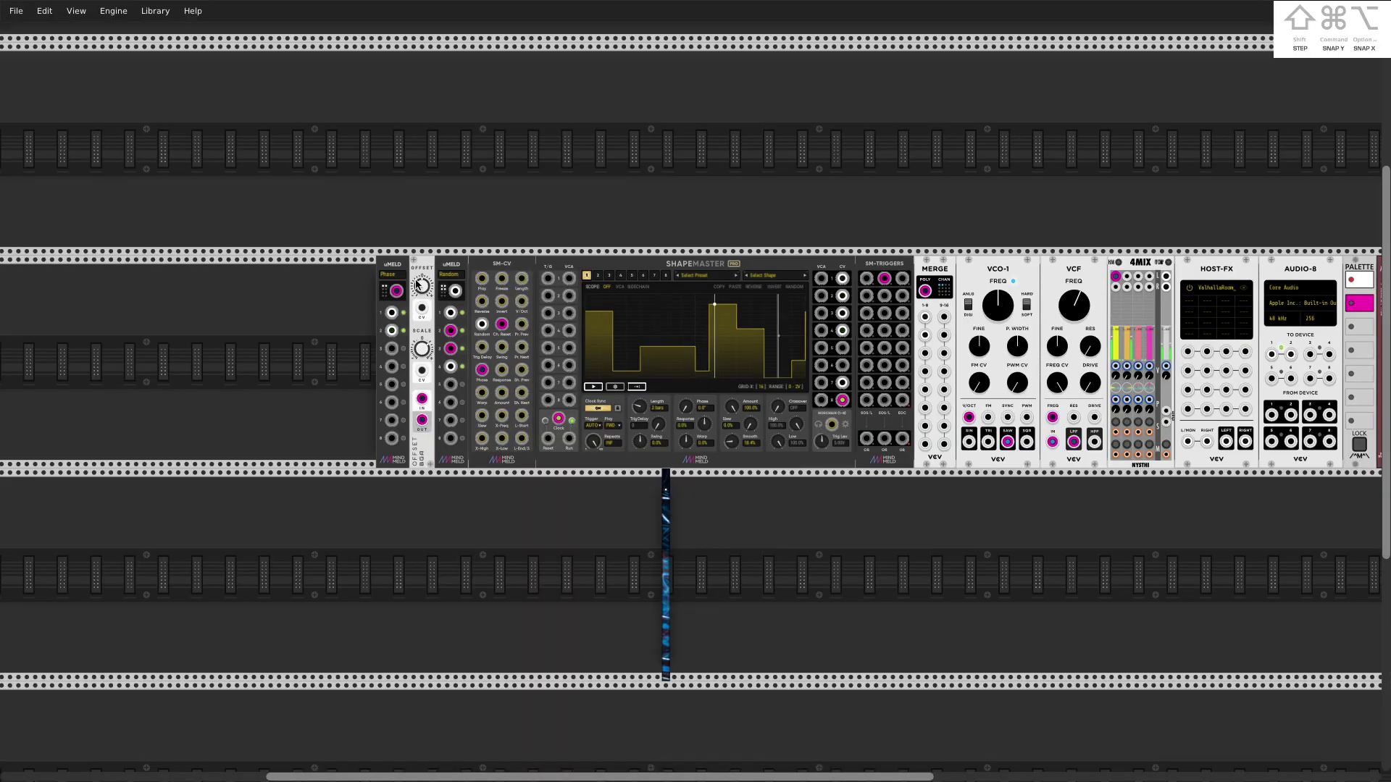
{"action": "scroll", "coordinate": [672, 458], "scroll_direction": "right", "scroll_amount": 3}
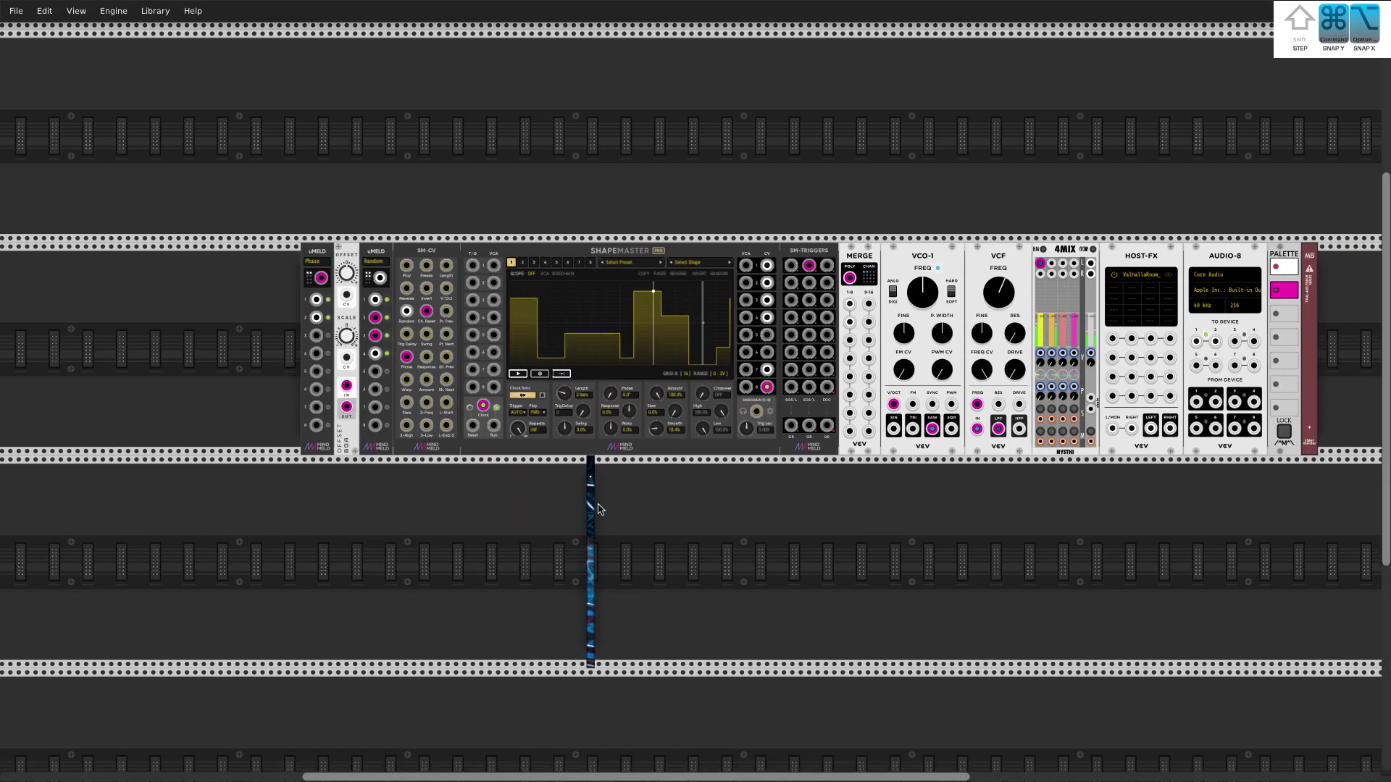
{"action": "key", "text": "ctrl+shift+space"}
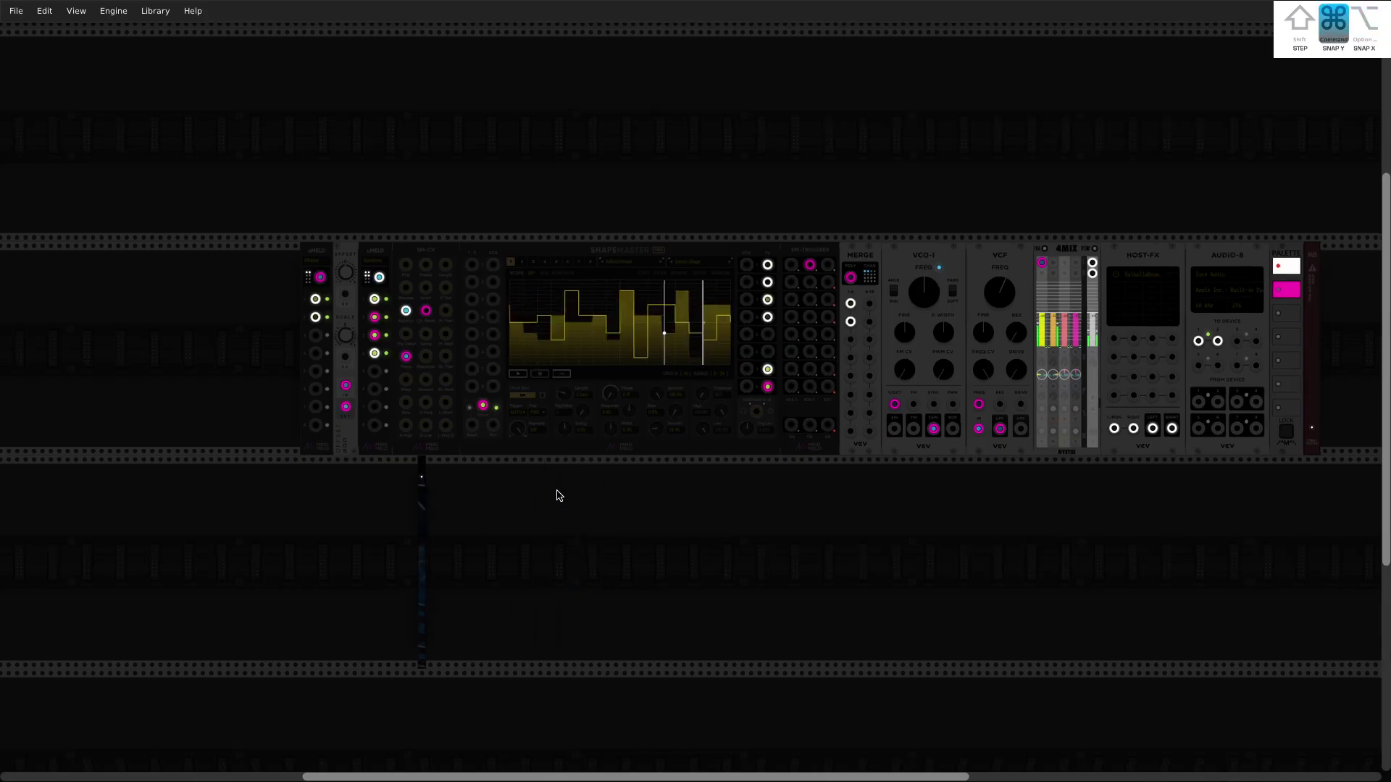
Examine the running ShapeMaster Pro sequences on channels 1 to 5 in the dimmed rack, ending on channel 1
{"action": "scroll", "coordinate": [559, 495], "scroll_direction": "up", "scroll_amount": 4}
{"action": "scroll", "coordinate": [560, 497], "scroll_direction": "up", "scroll_amount": 3}
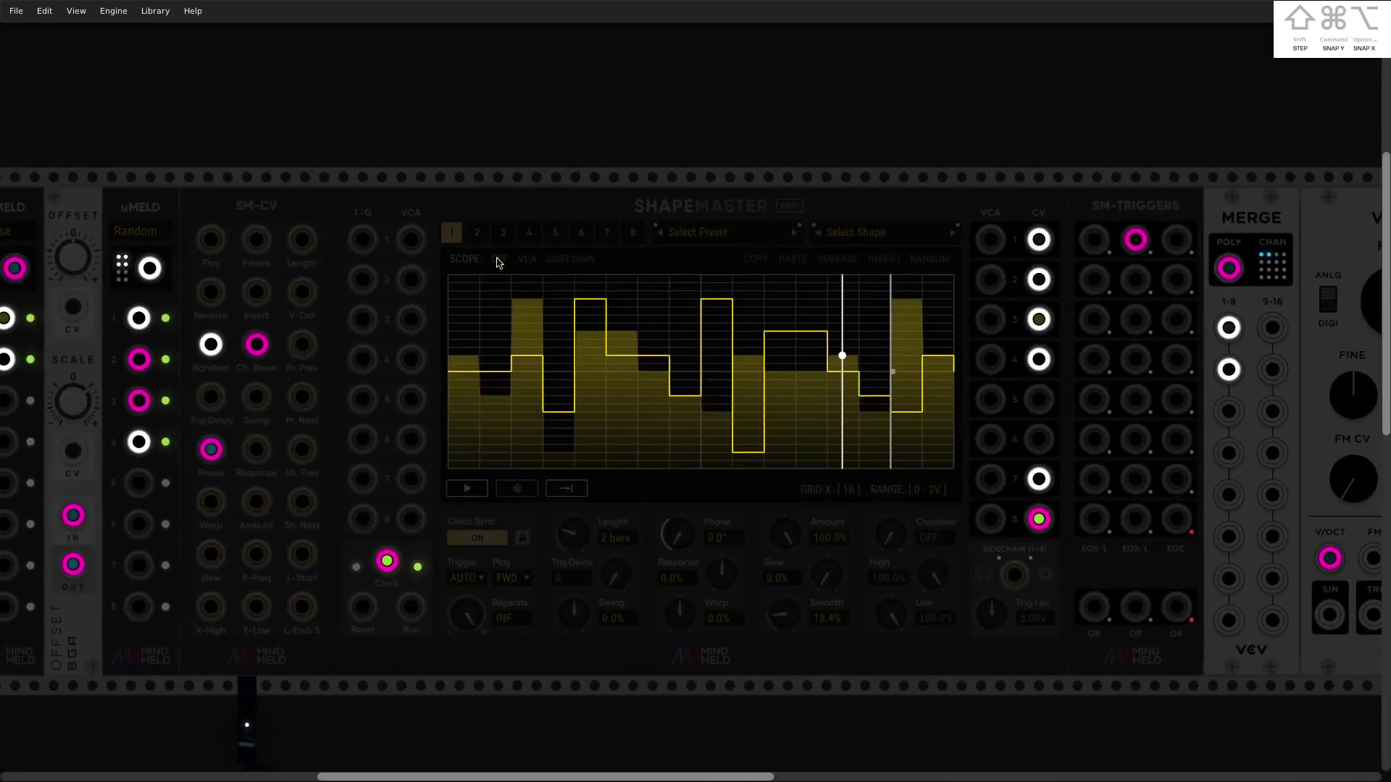
{"action": "left_click", "coordinate": [477, 232]}
{"action": "left_click", "coordinate": [503, 232]}
{"action": "left_click", "coordinate": [529, 232]}
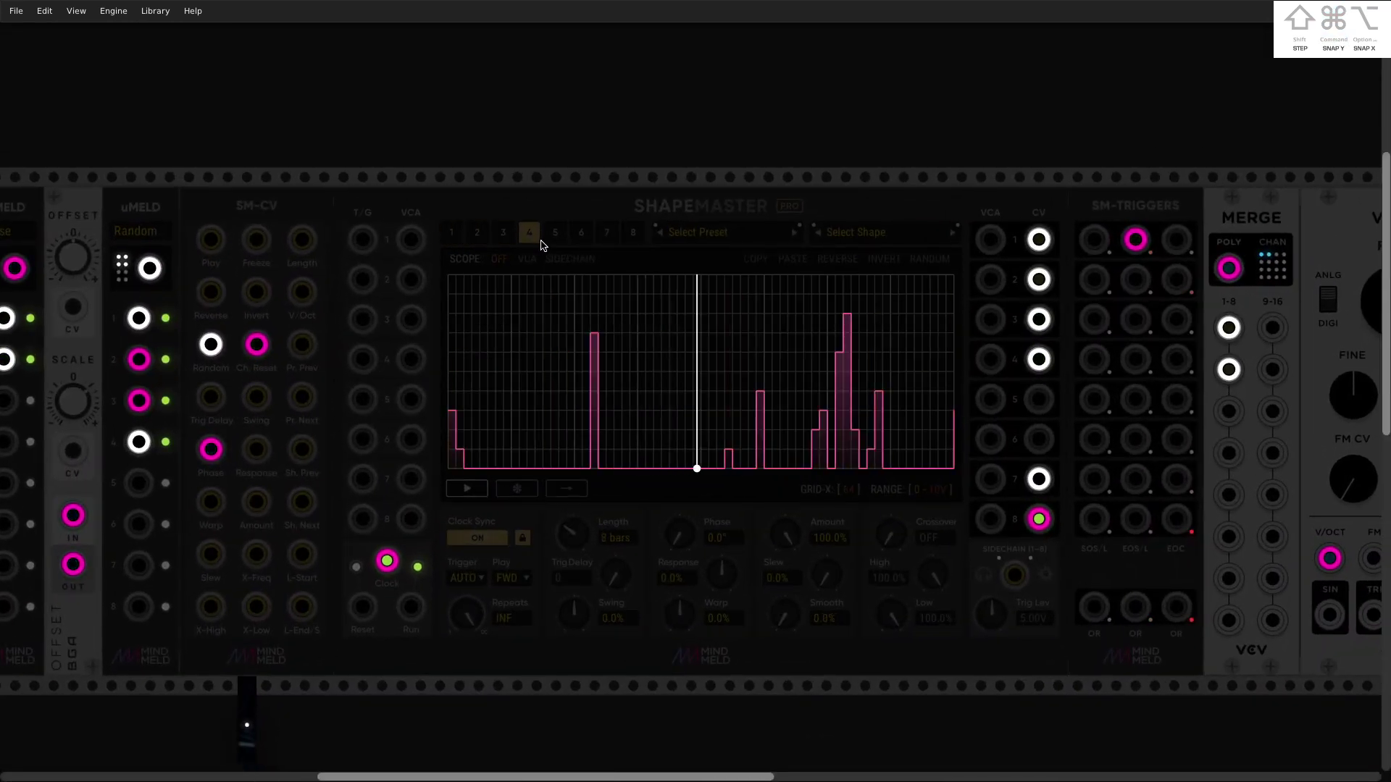
{"action": "left_click", "coordinate": [554, 235]}
{"action": "left_click", "coordinate": [509, 236]}
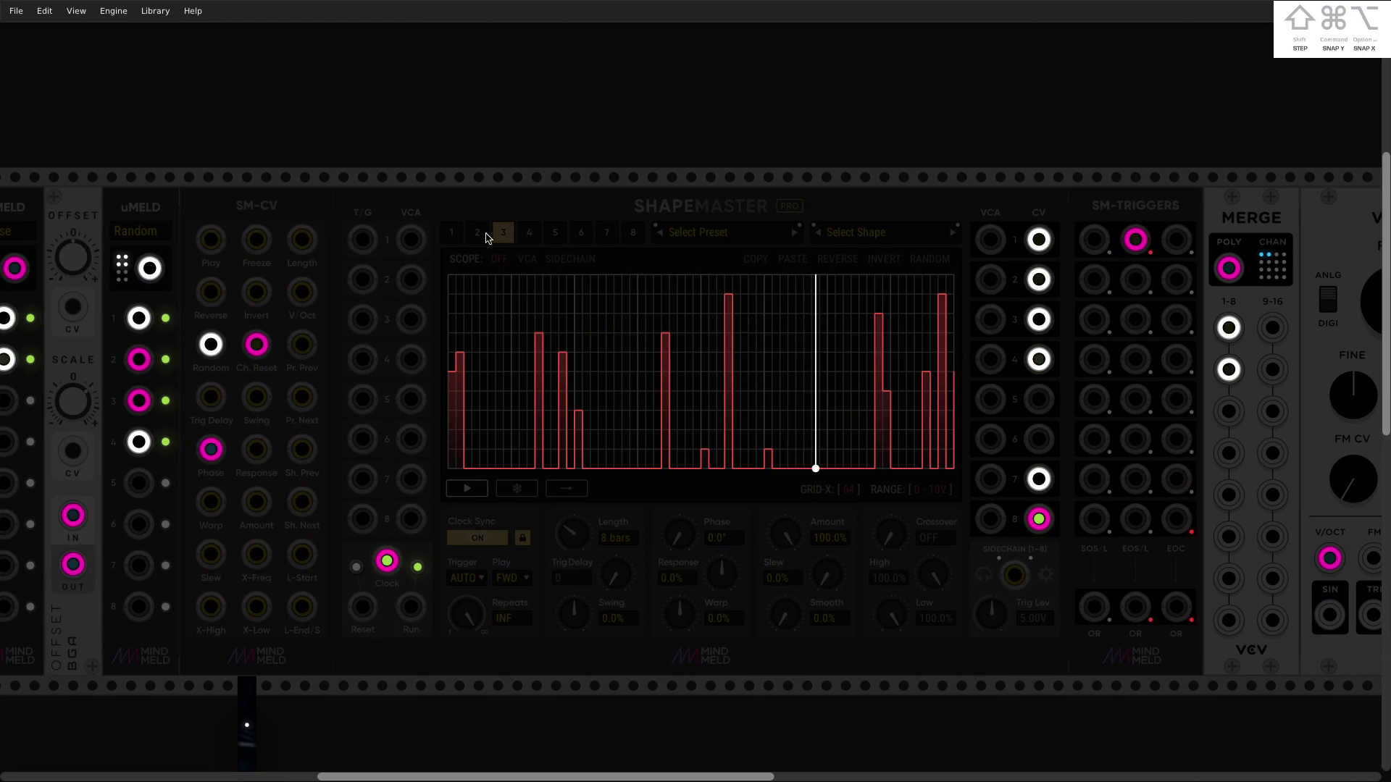
{"action": "left_click", "coordinate": [477, 232]}
{"action": "left_click", "coordinate": [451, 232]}
{"action": "left_click", "coordinate": [476, 232]}
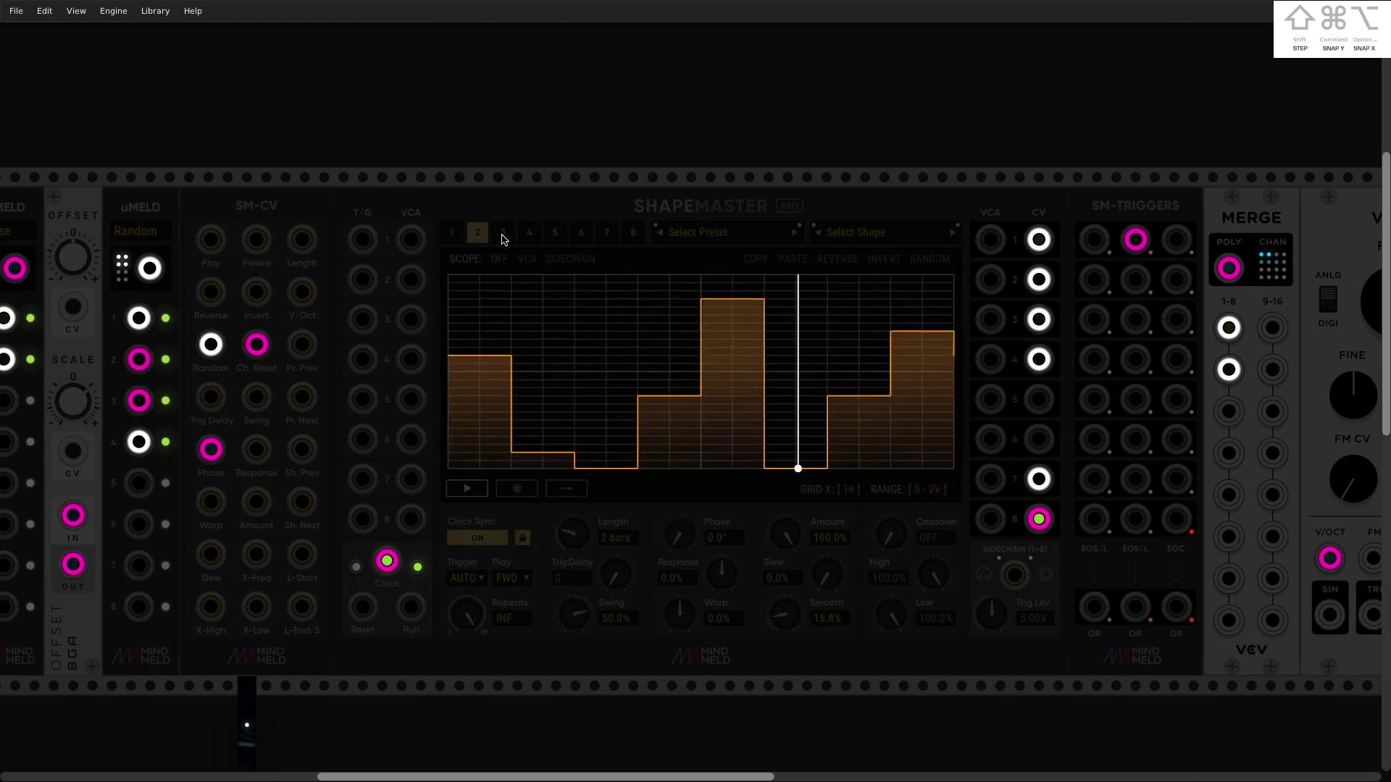
{"action": "left_click", "coordinate": [503, 234]}
{"action": "left_click", "coordinate": [526, 238]}
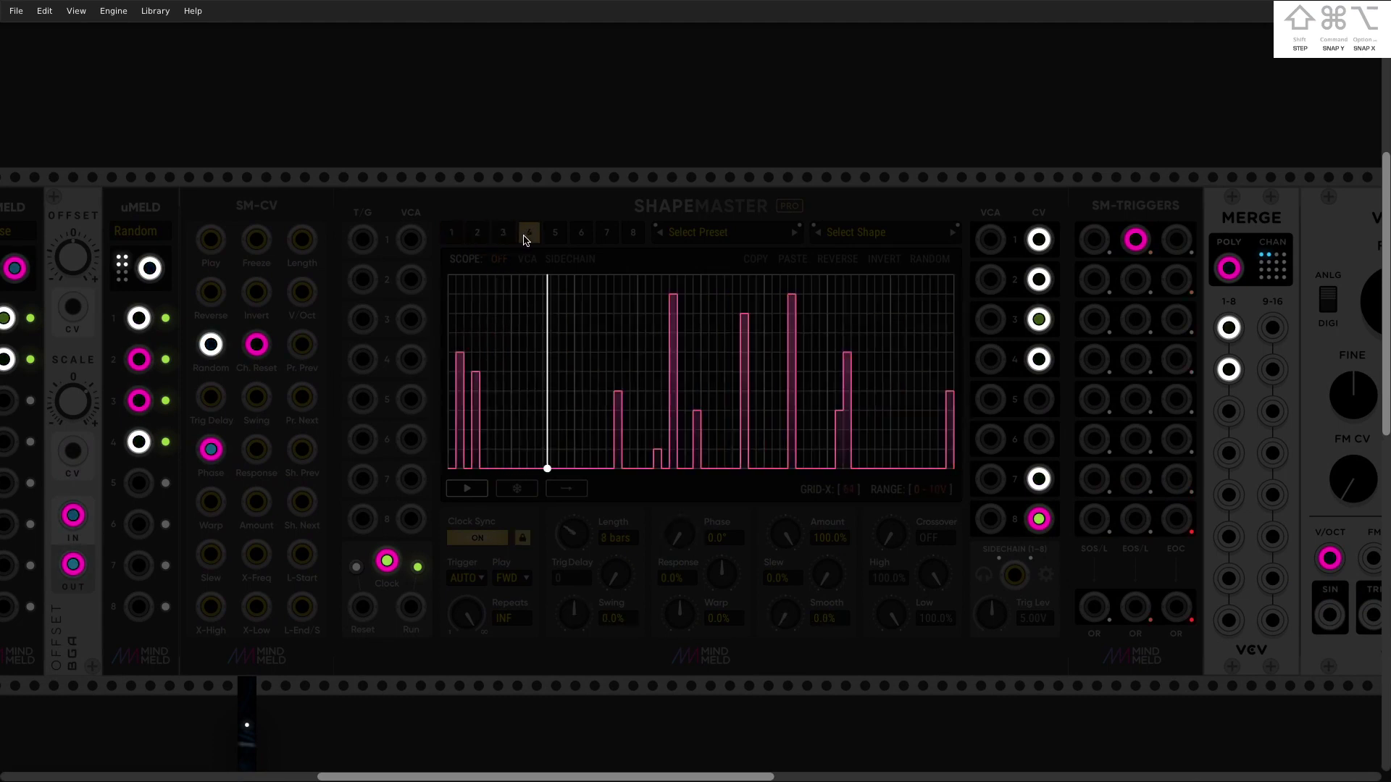
{"action": "left_click", "coordinate": [477, 234]}
{"action": "left_click", "coordinate": [452, 231]}
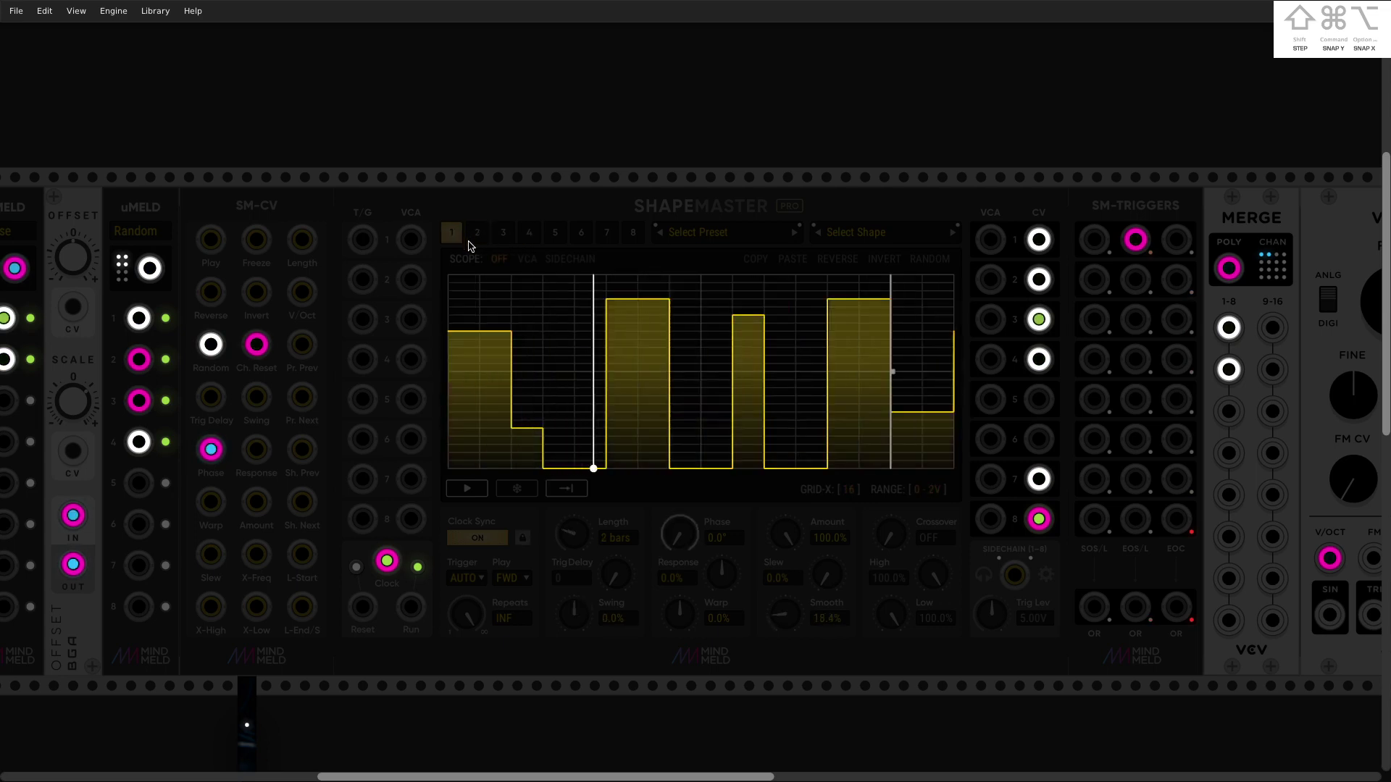
Black out the dimmed rack completely with the Modular Fungi module, leaving only the lit elements
{"action": "left_click", "coordinate": [252, 711]}
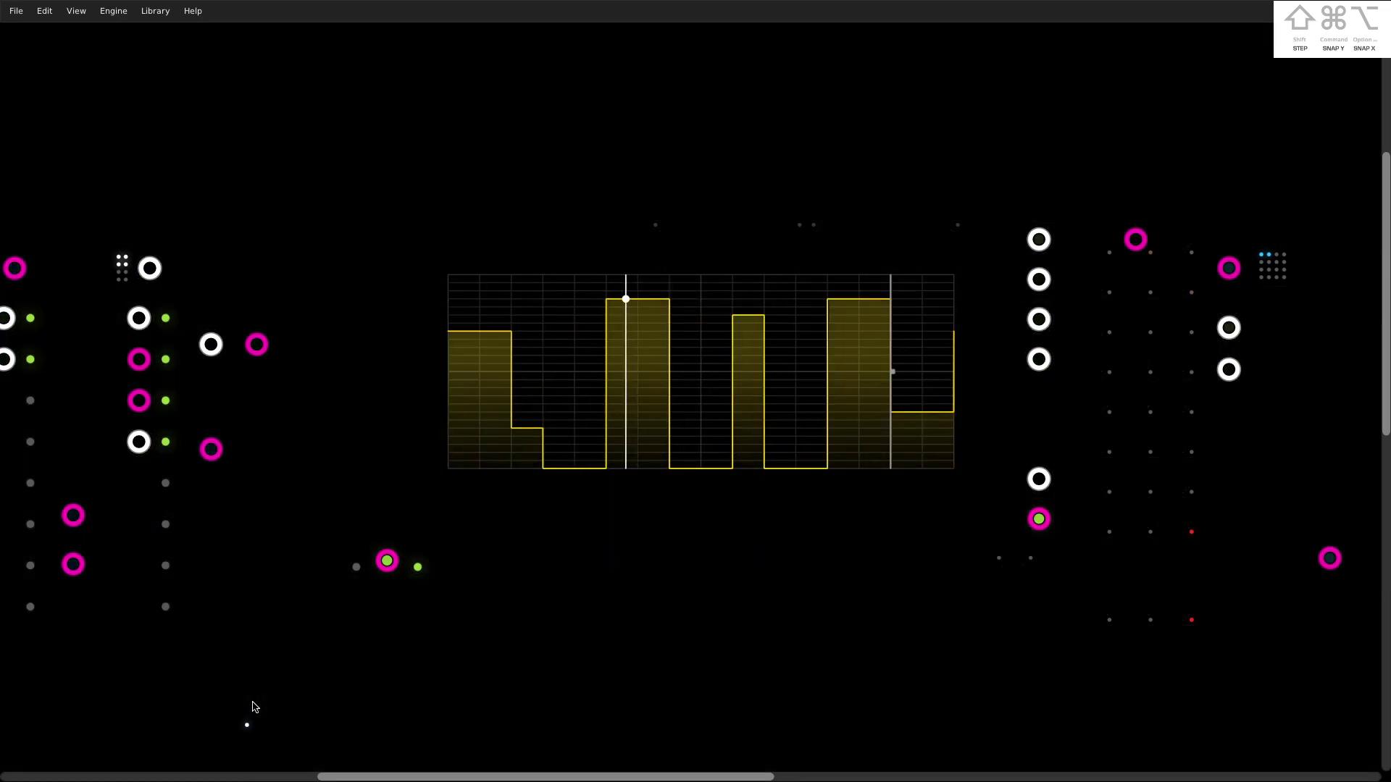